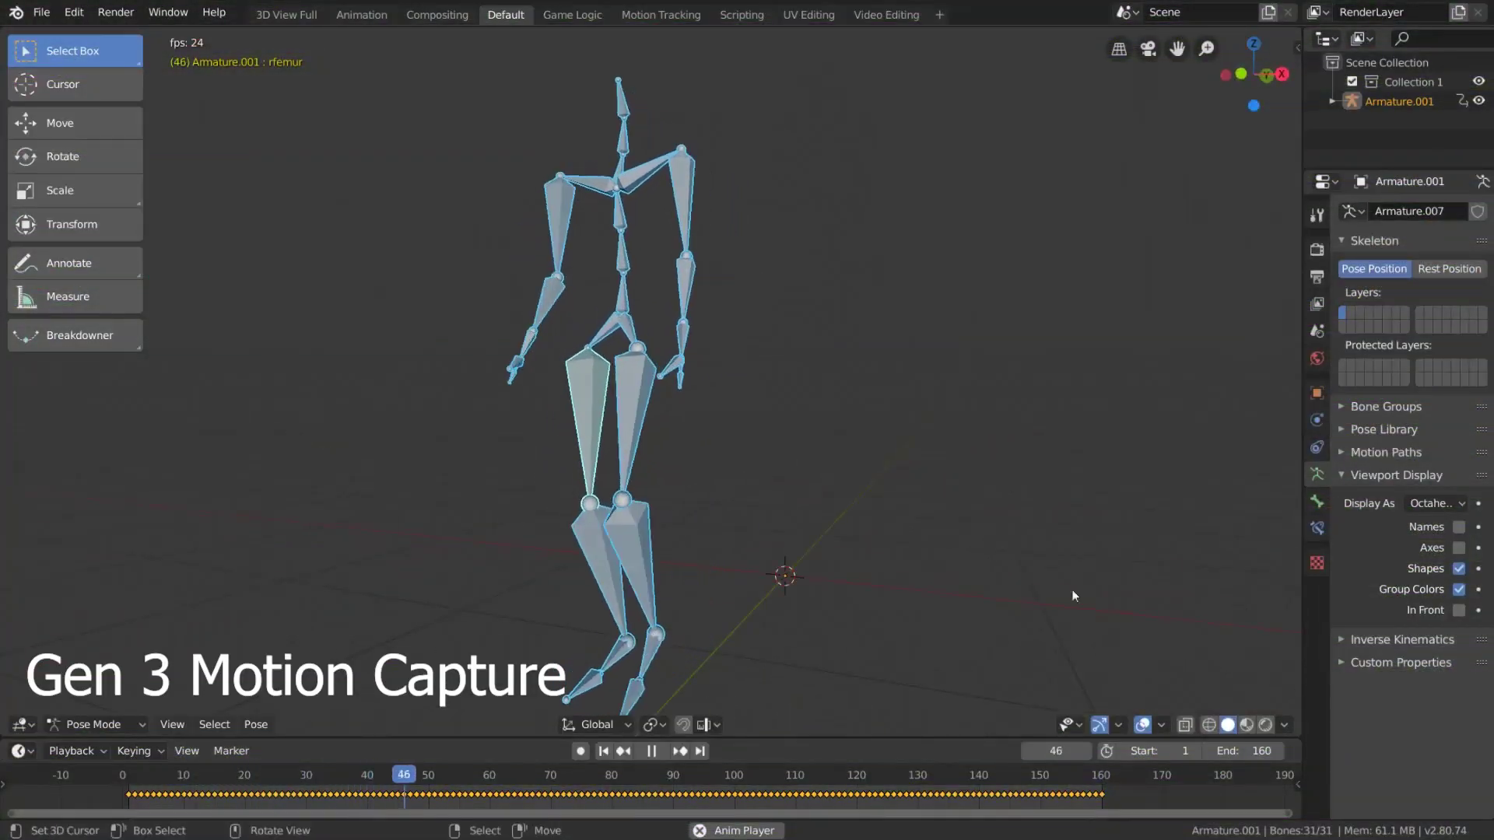
pyautogui.moveTo(1217, 616); pyautogui.dragTo(1183, 618, button='middle')
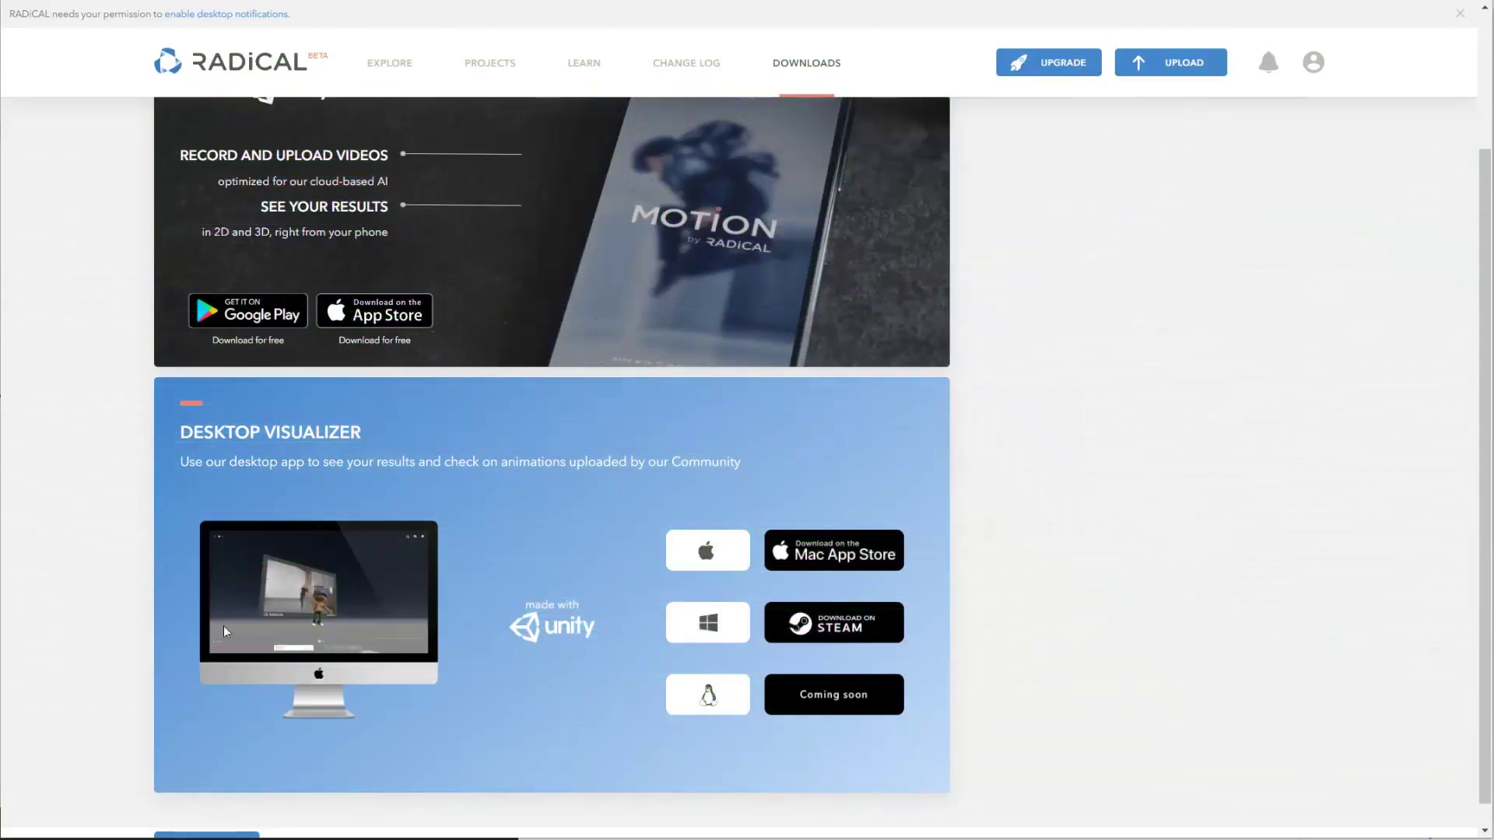
# Step: Open the RADiCAL upgrade pricing and look through the Free, Subscriptions and On Demand plans
pyautogui.scroll(3, 1064, 622)
pyautogui.scroll(-3, 1179, 550)
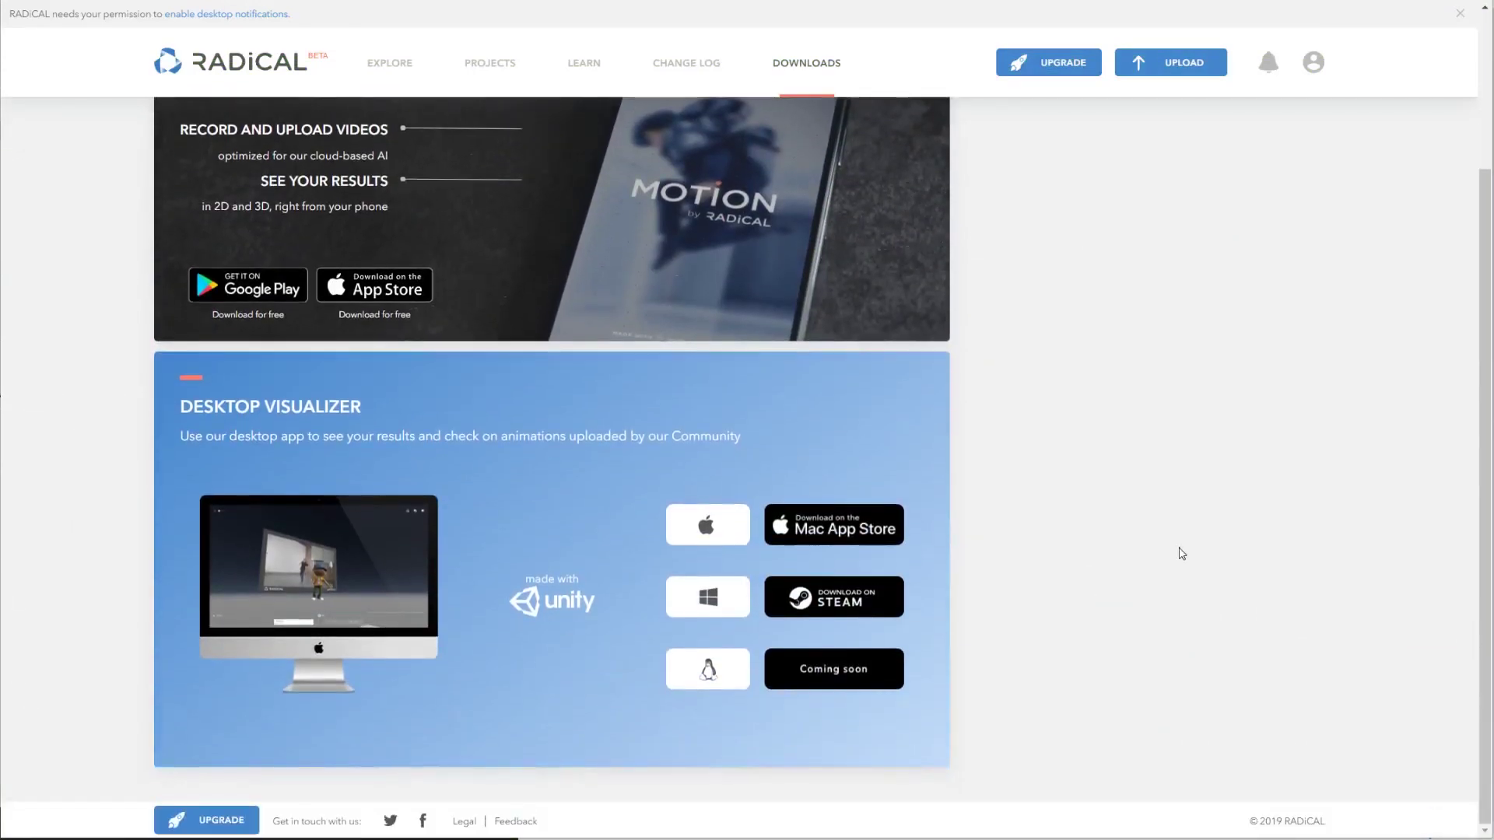
pyautogui.click(1060, 65)
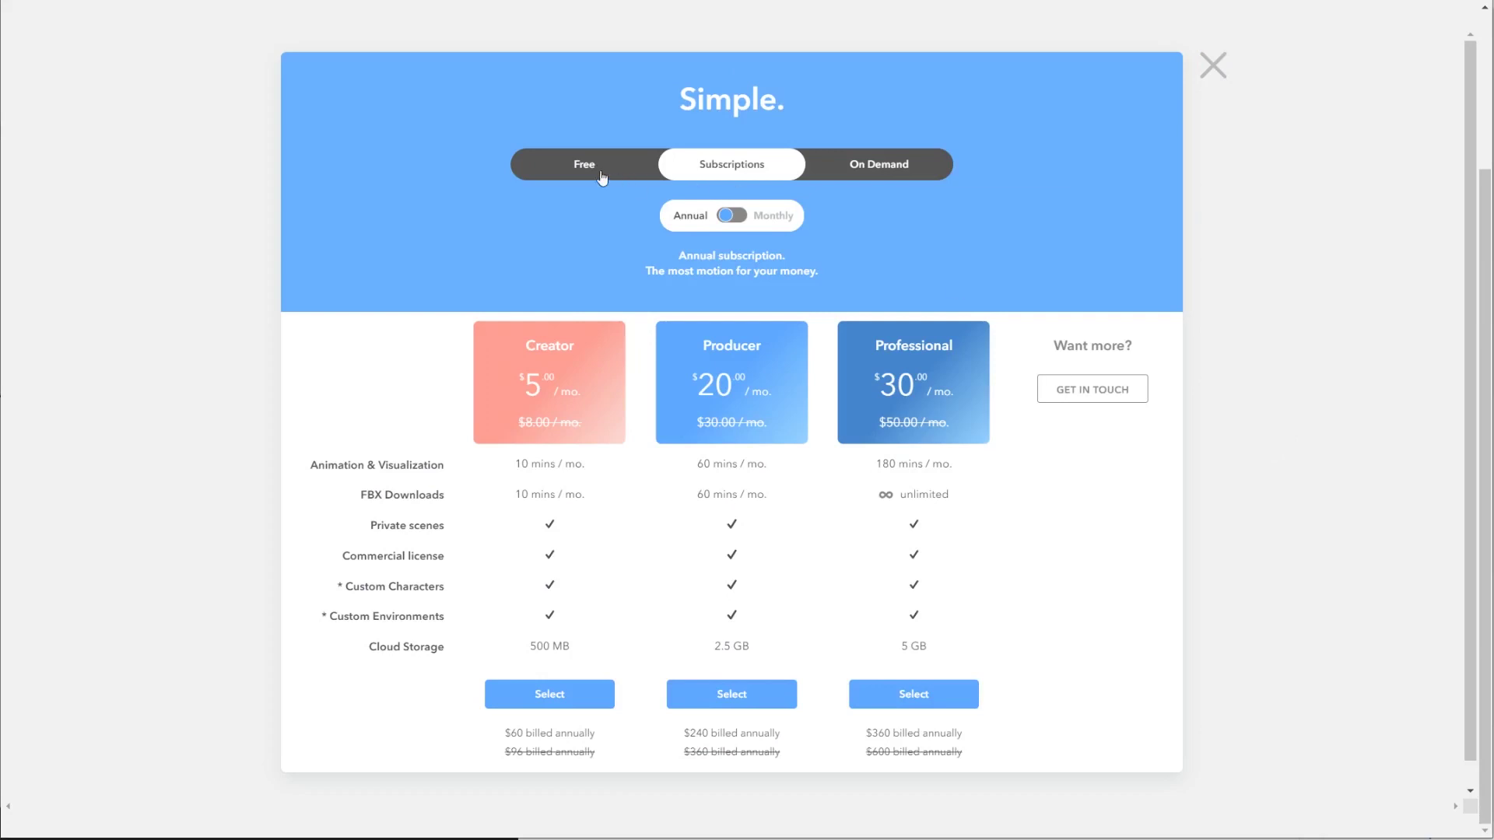
pyautogui.click(602, 176)
pyautogui.click(732, 172)
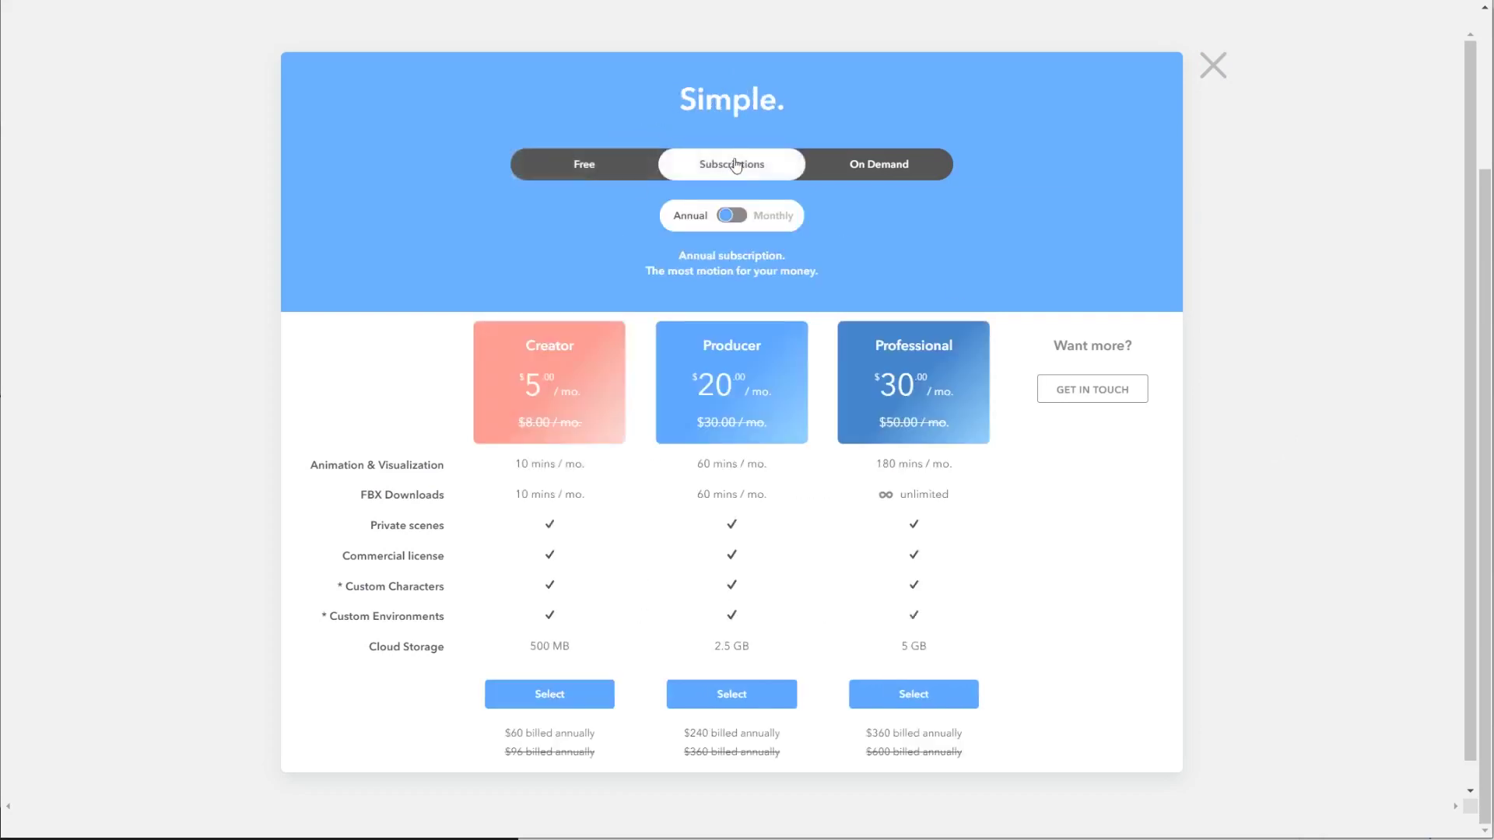
pyautogui.click(876, 171)
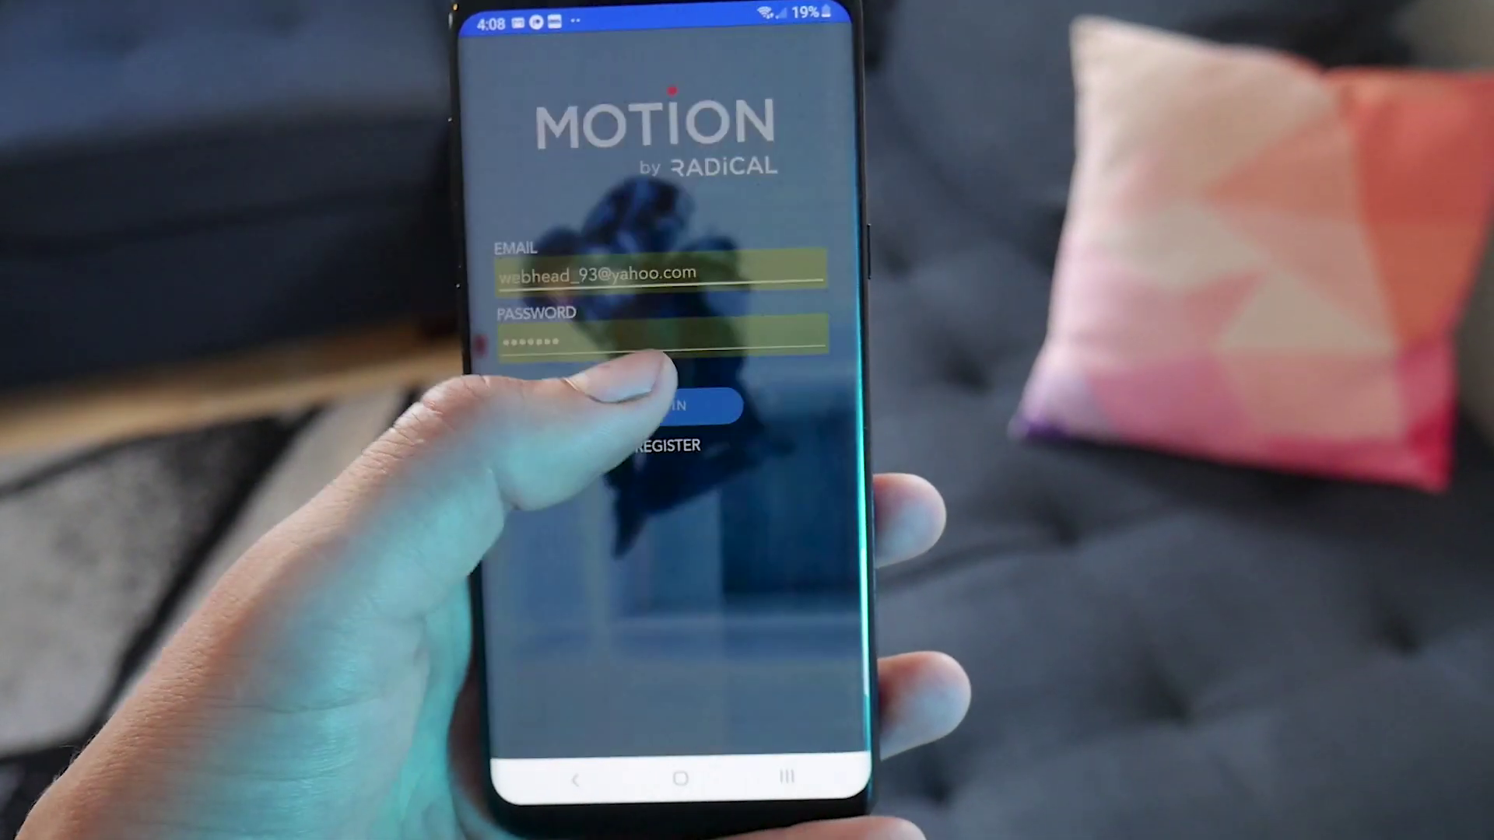
pyautogui.click(684, 412)
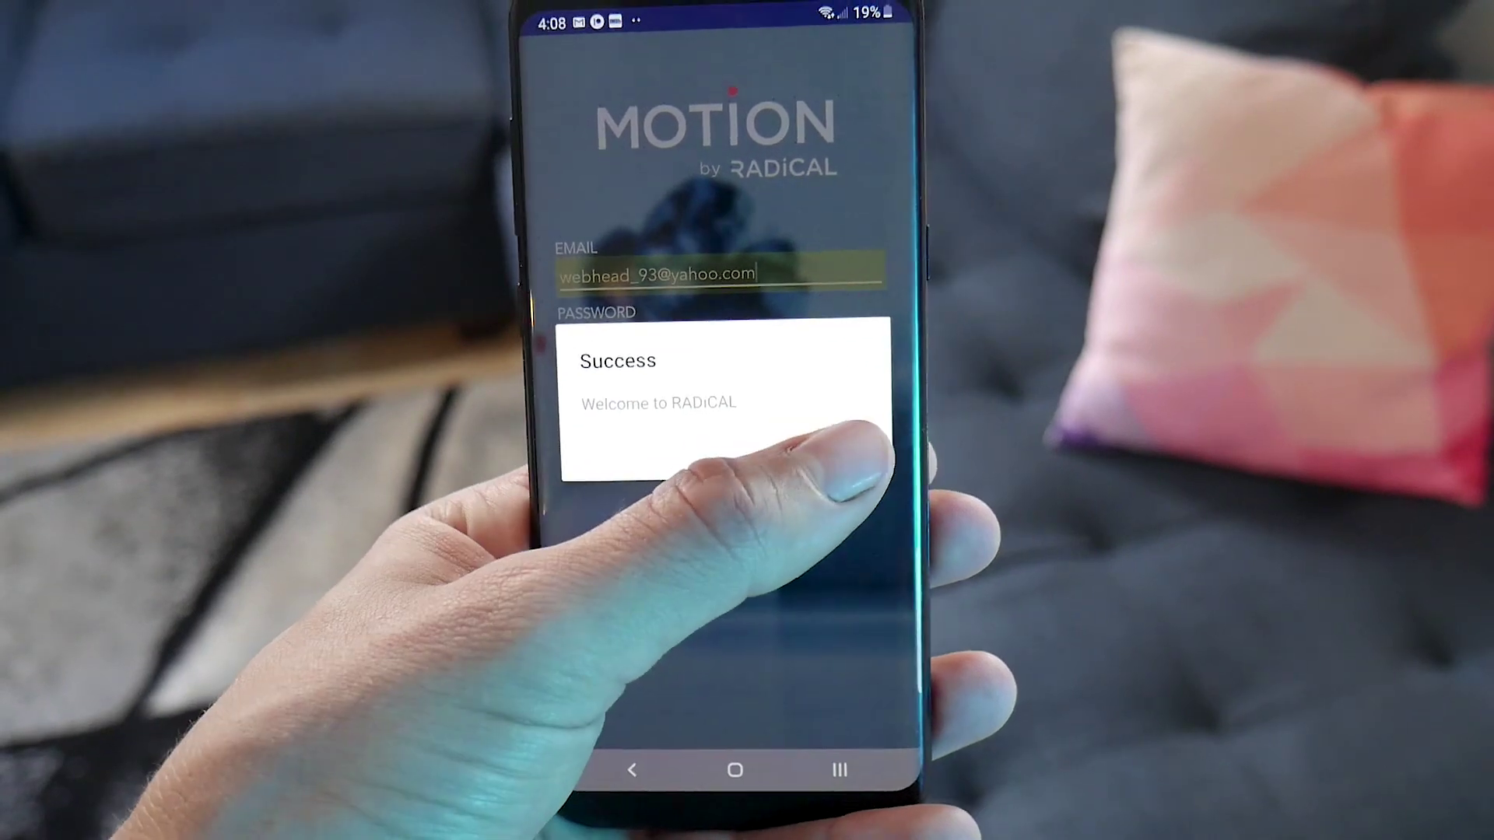
pyautogui.click(917, 447)
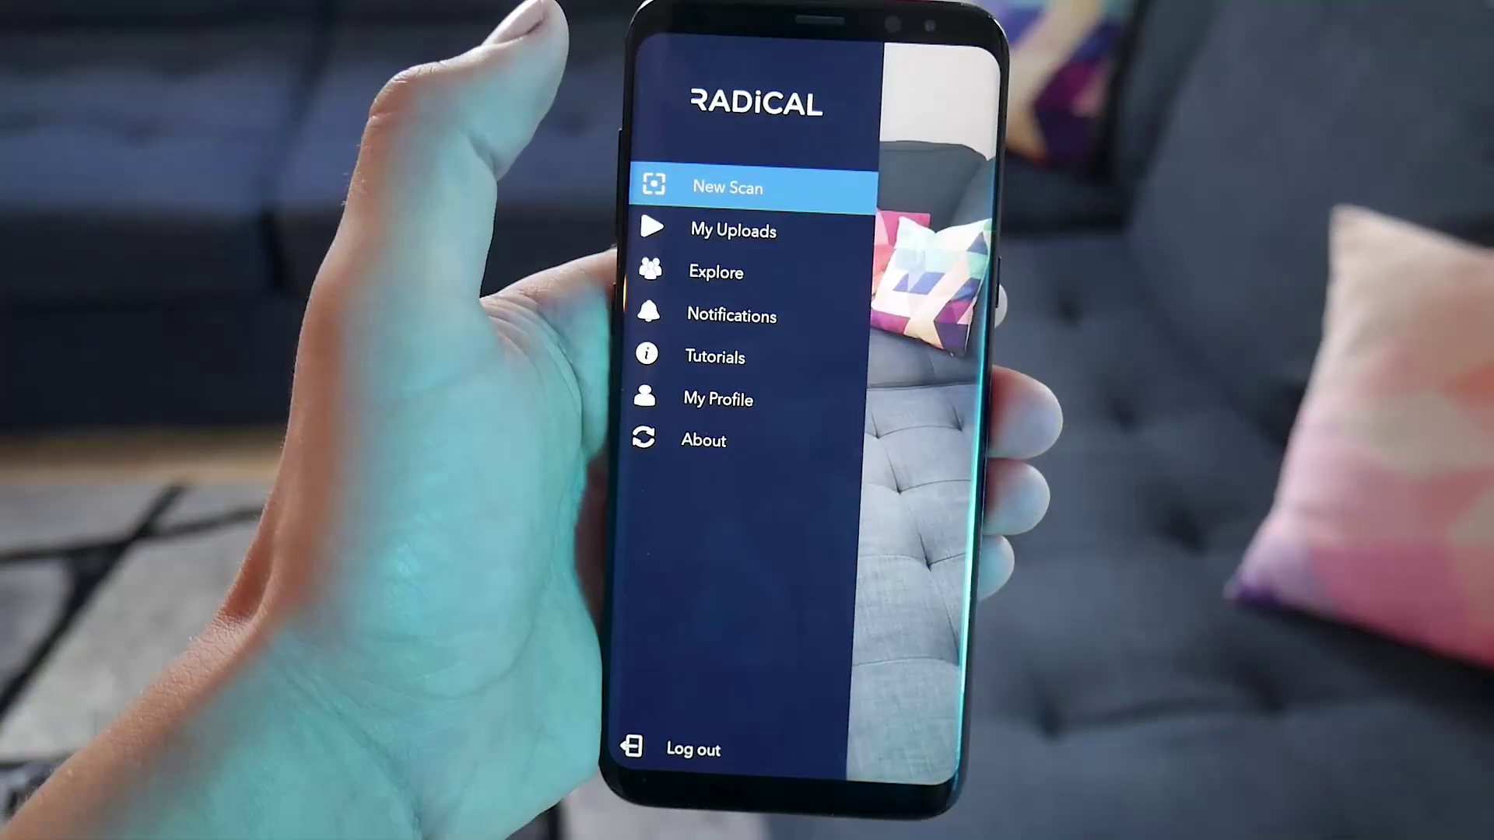
pyautogui.click(727, 187)
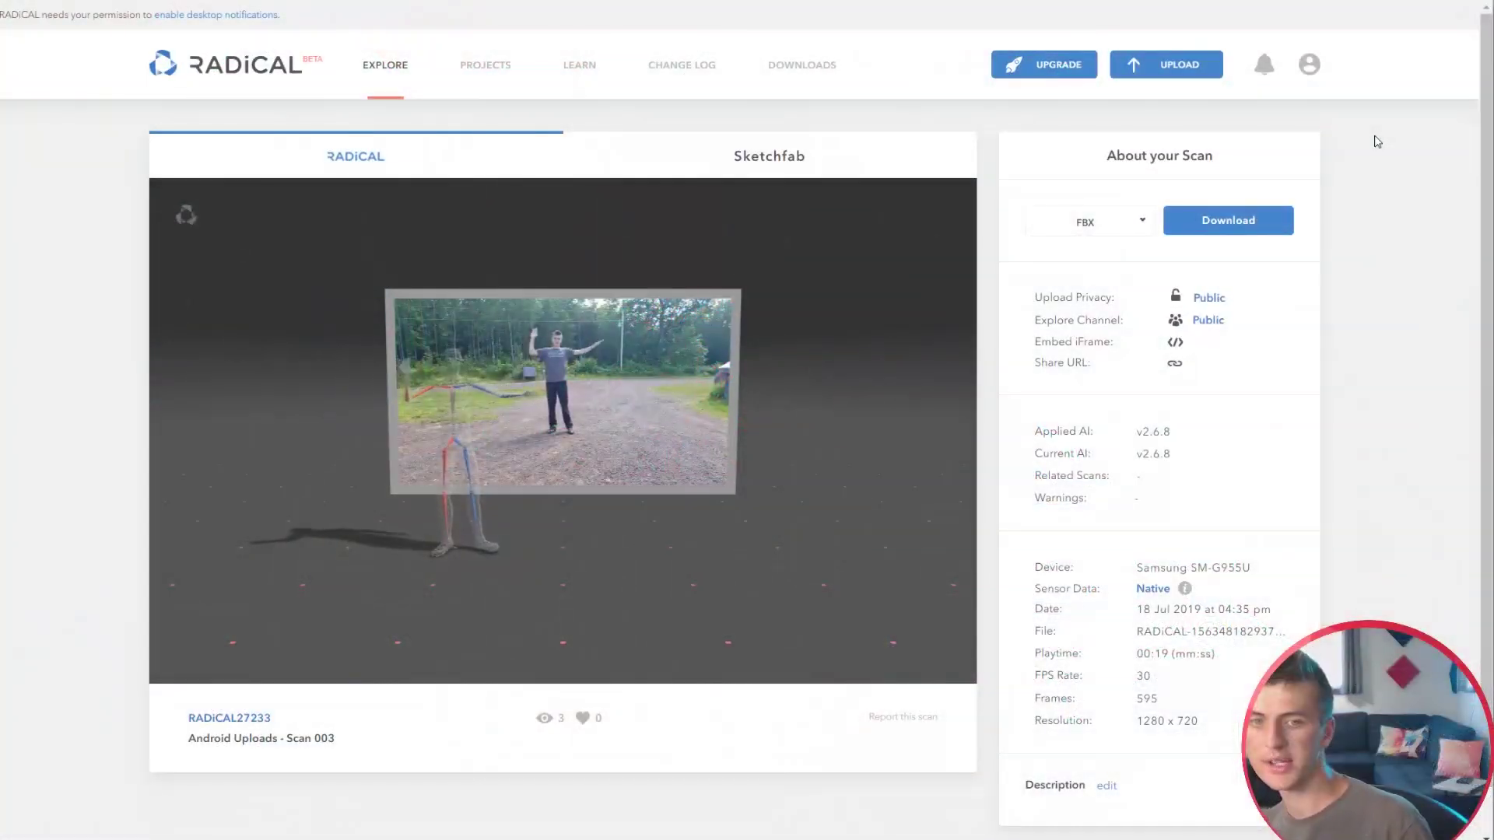
# Step: Review the Android Uploads - Scan 003 result on the RADiCAL site and download its animation as FBX
pyautogui.scroll(2, 686, 399)
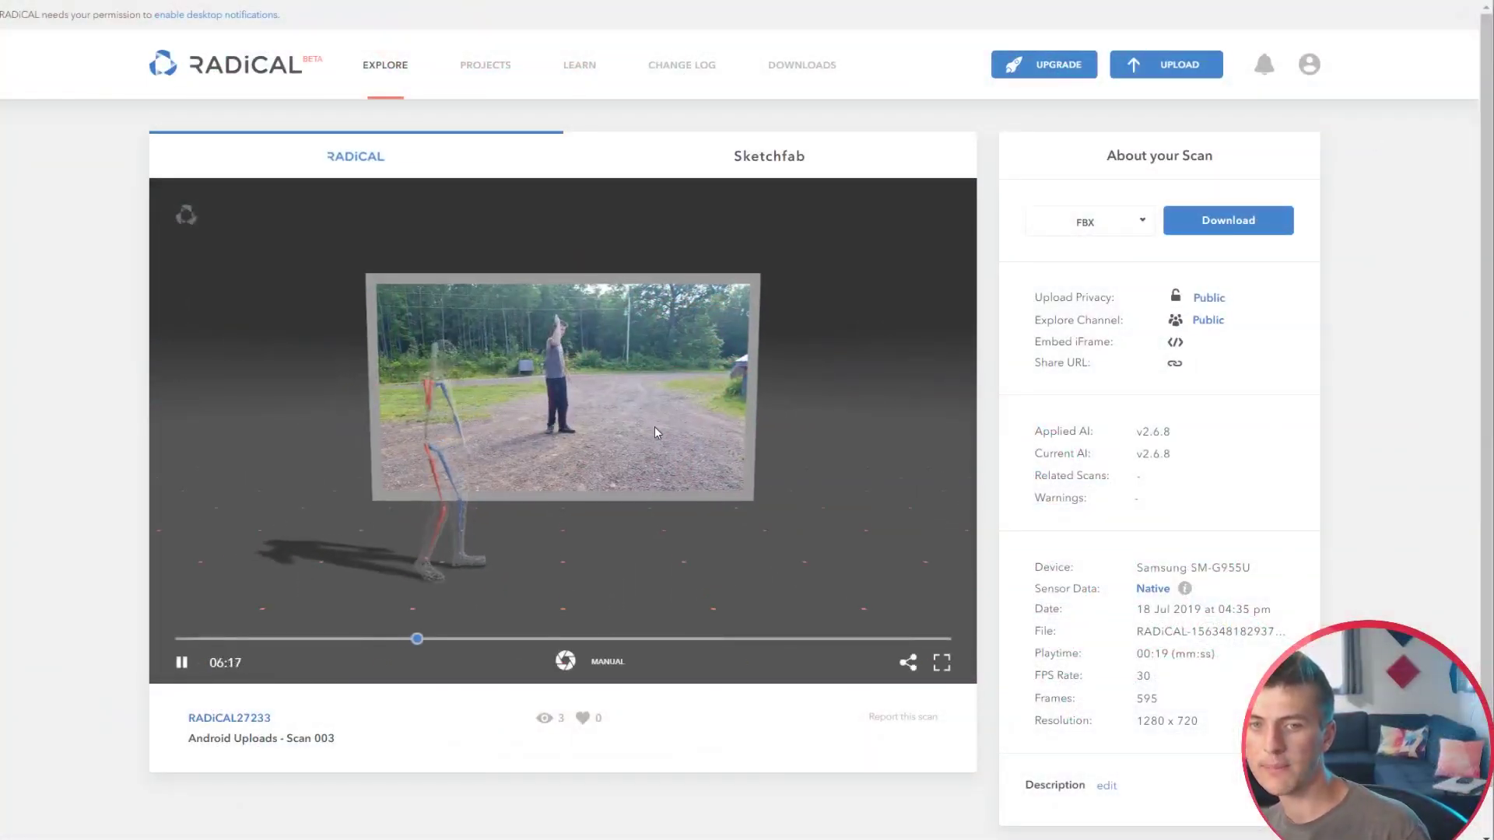
pyautogui.scroll(-1, 658, 428)
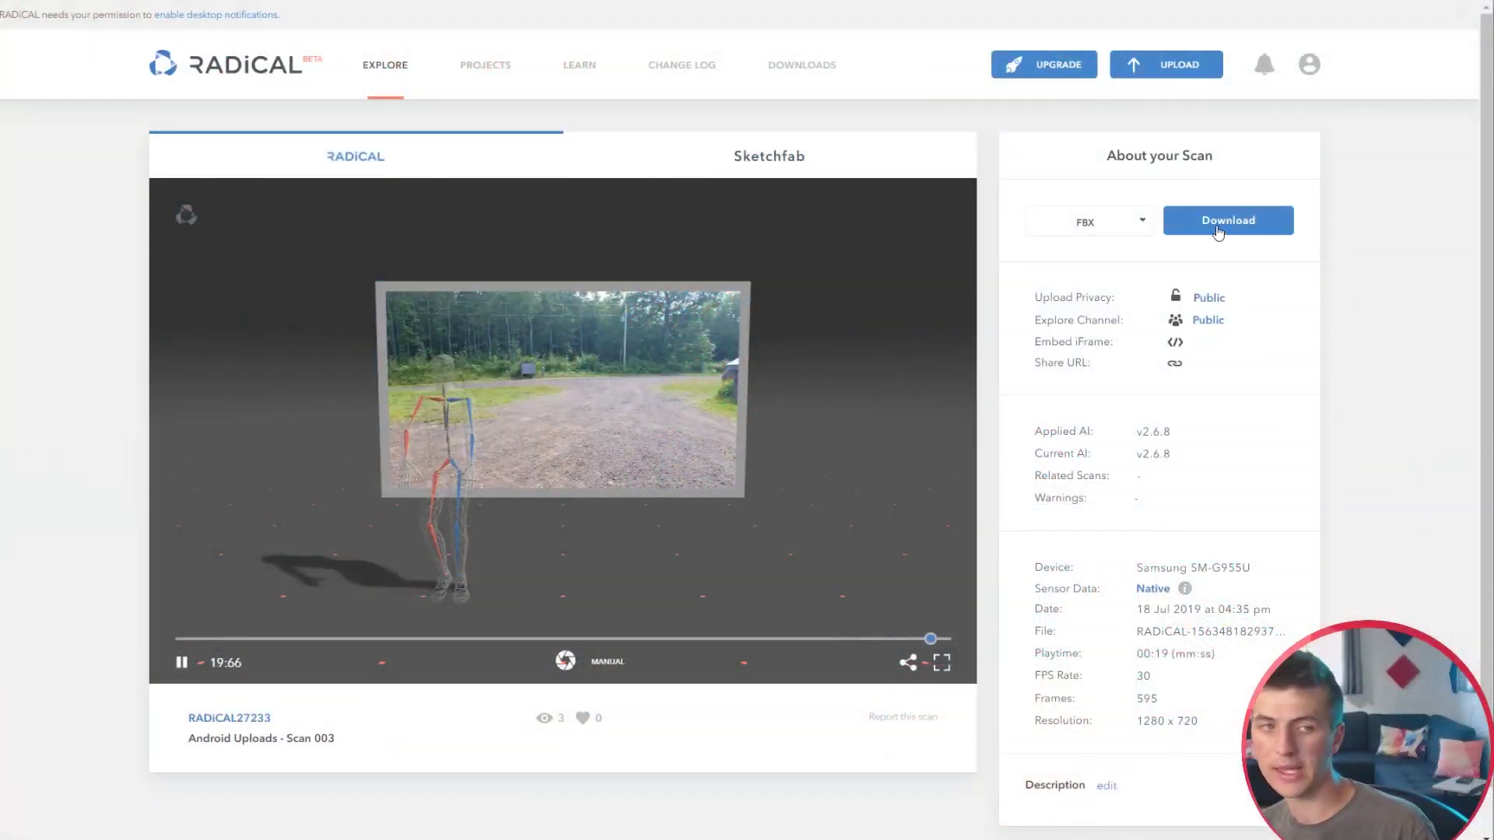
pyautogui.click(1218, 226)
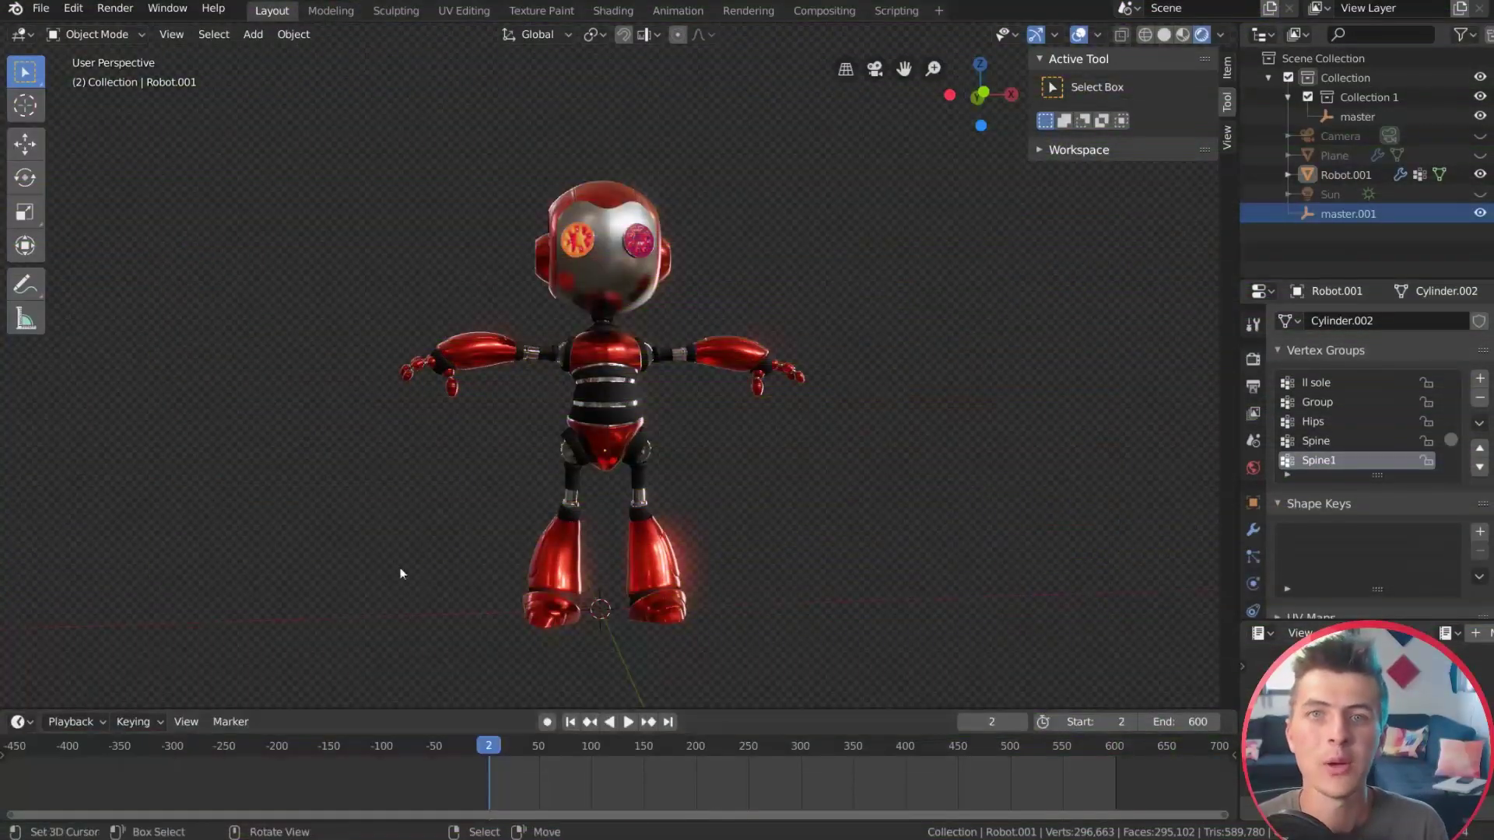
# Step: Switch to Blender and change the robot scene's viewport shading to Solid
pyautogui.moveTo(609, 451); pyautogui.dragTo(26, 486, button='middle')
pyautogui.moveTo(245, 447); pyautogui.dragTo(247, 410, button='middle')
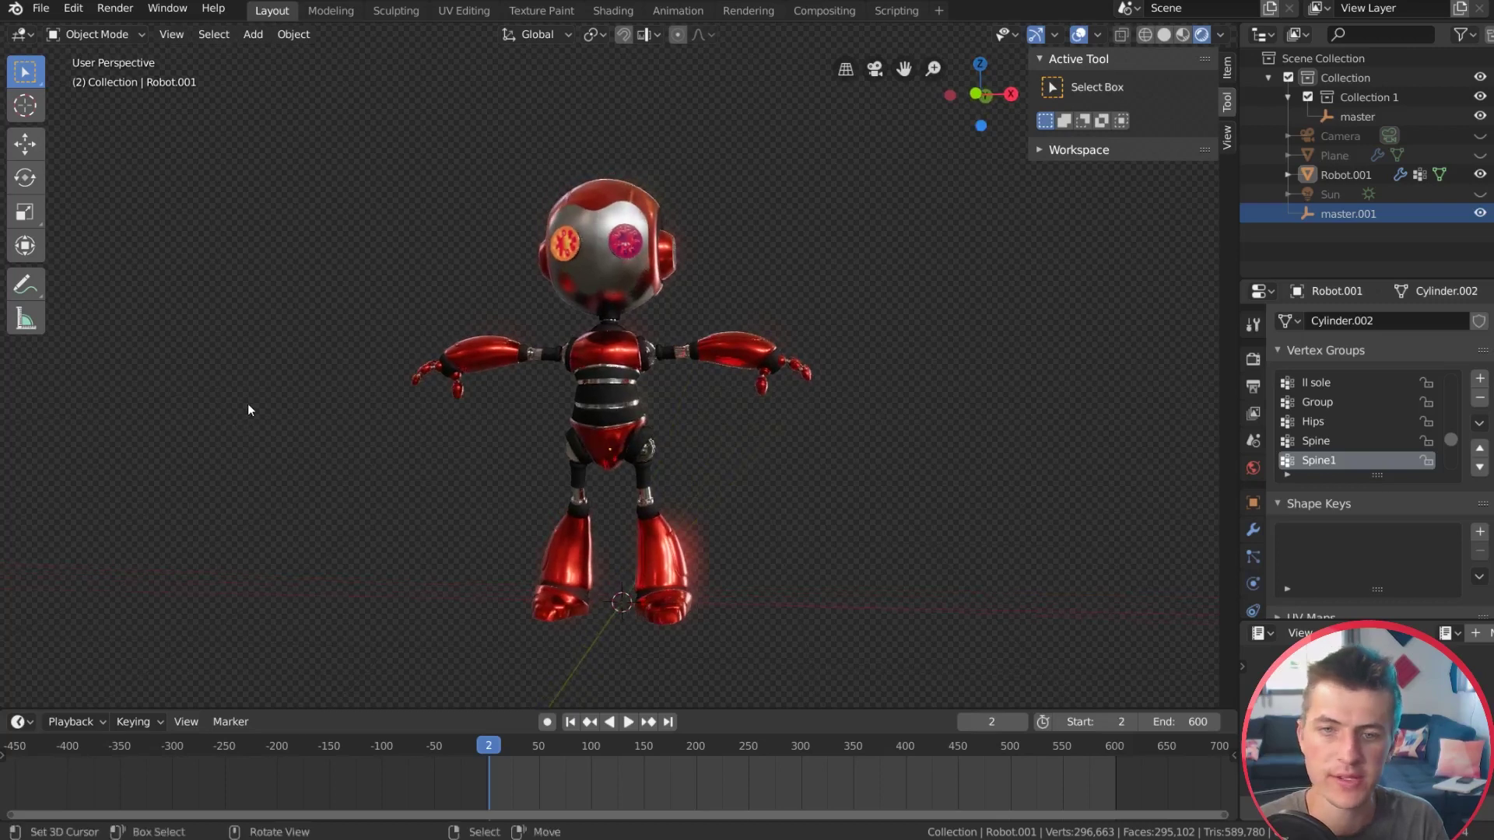
pyautogui.moveTo(506, 390); pyautogui.dragTo(608, 407, button='middle')
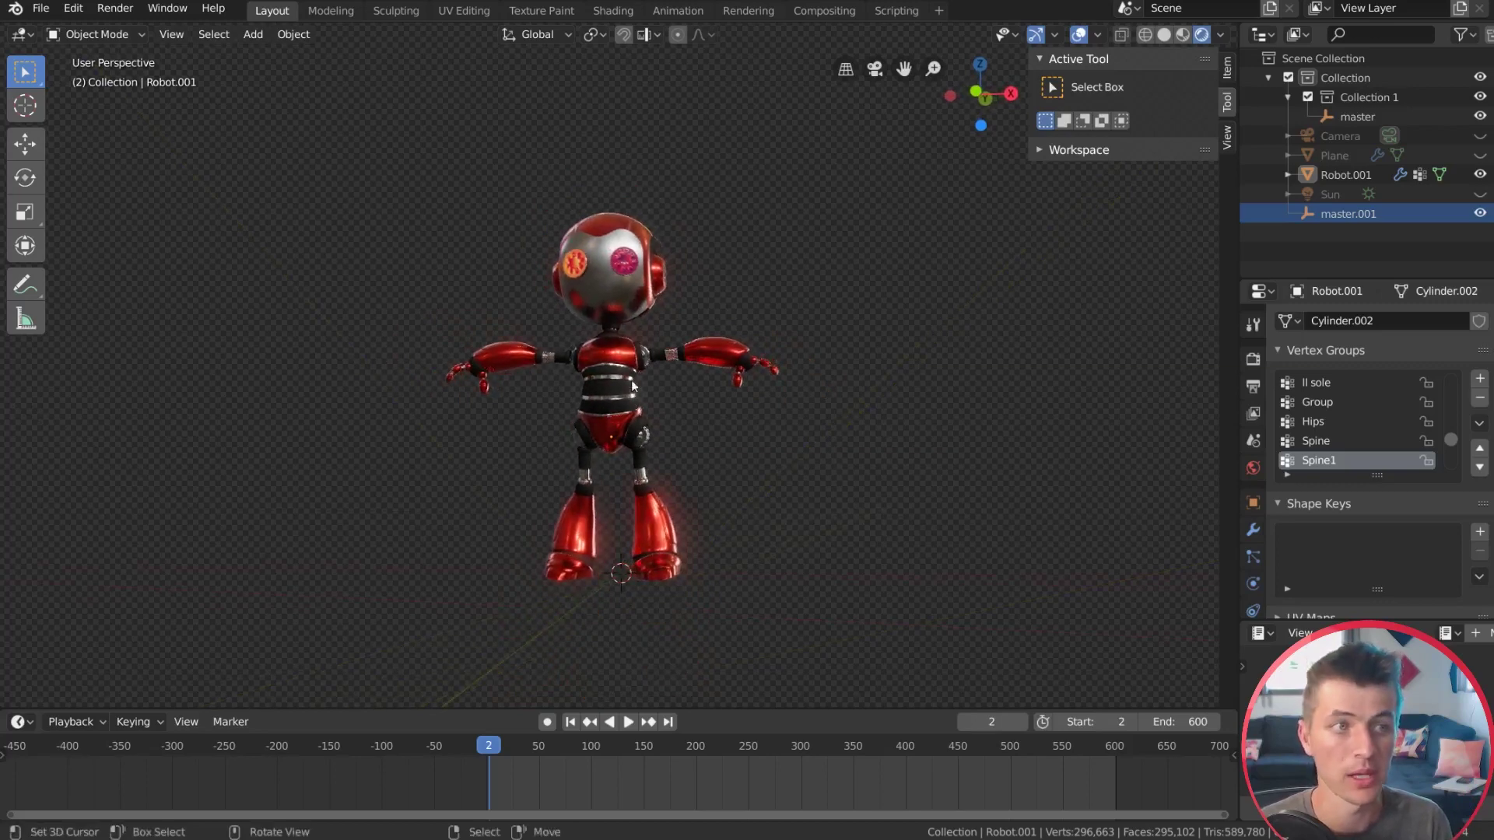
pyautogui.click(1162, 34)
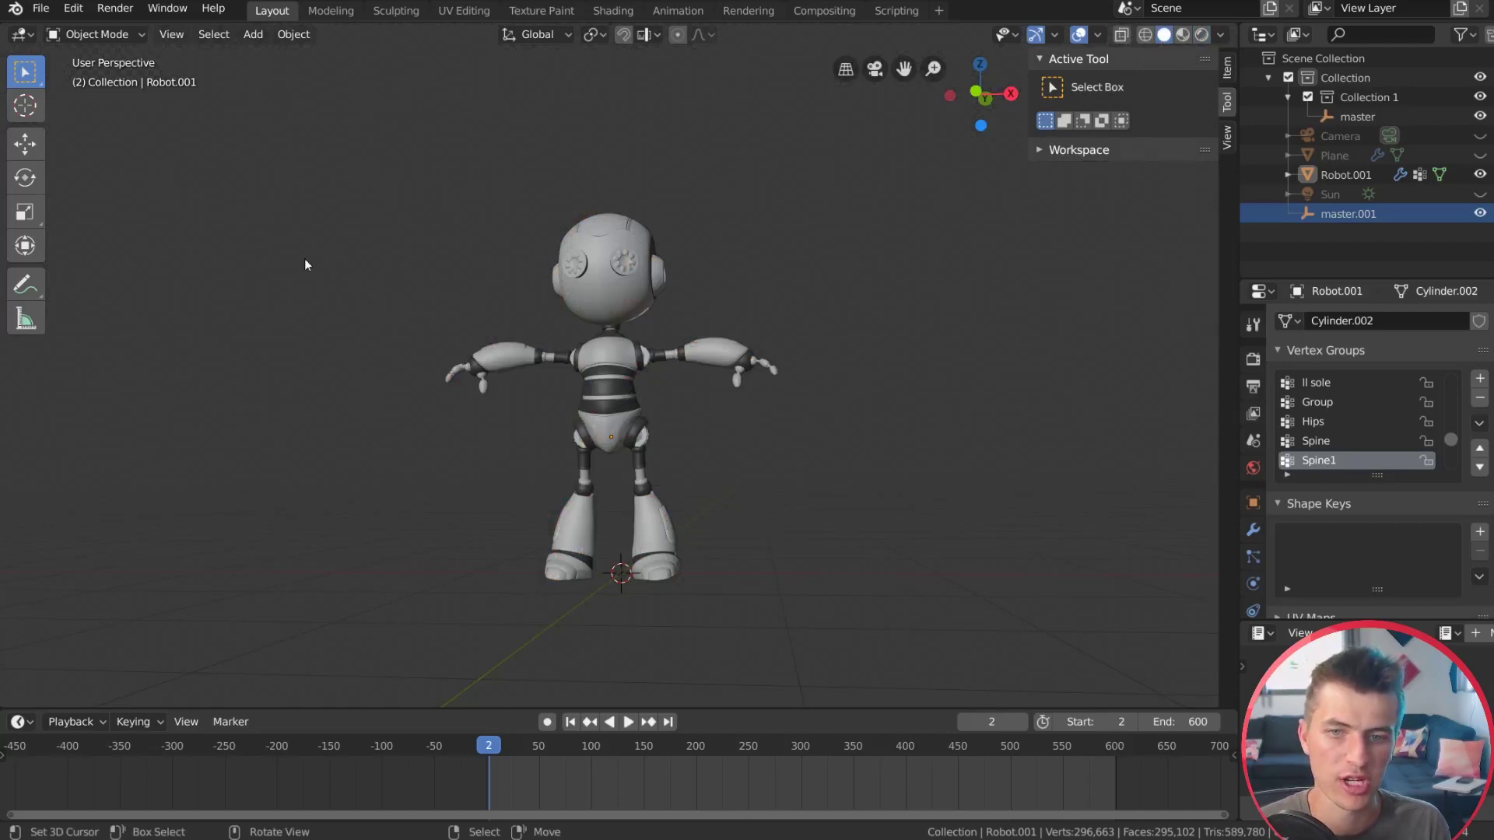
# Step: Append Collection 1 from the Collection folder of Rig T-pose.blend into the robot scene
pyautogui.scroll(3, 528, 331)
pyautogui.moveTo(528, 331); pyautogui.dragTo(714, 307, button='middle')
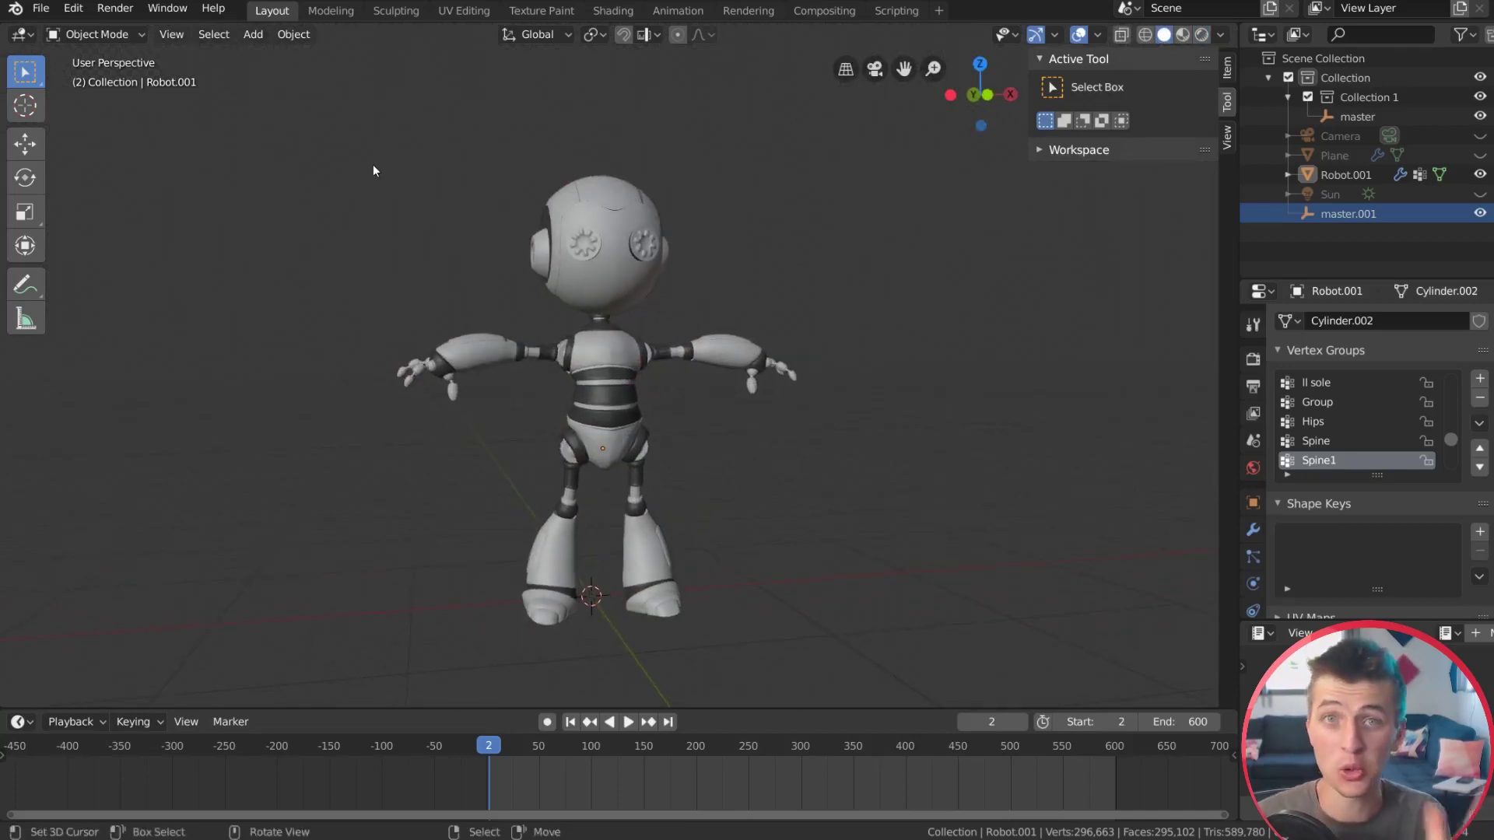
pyautogui.click(50, 14)
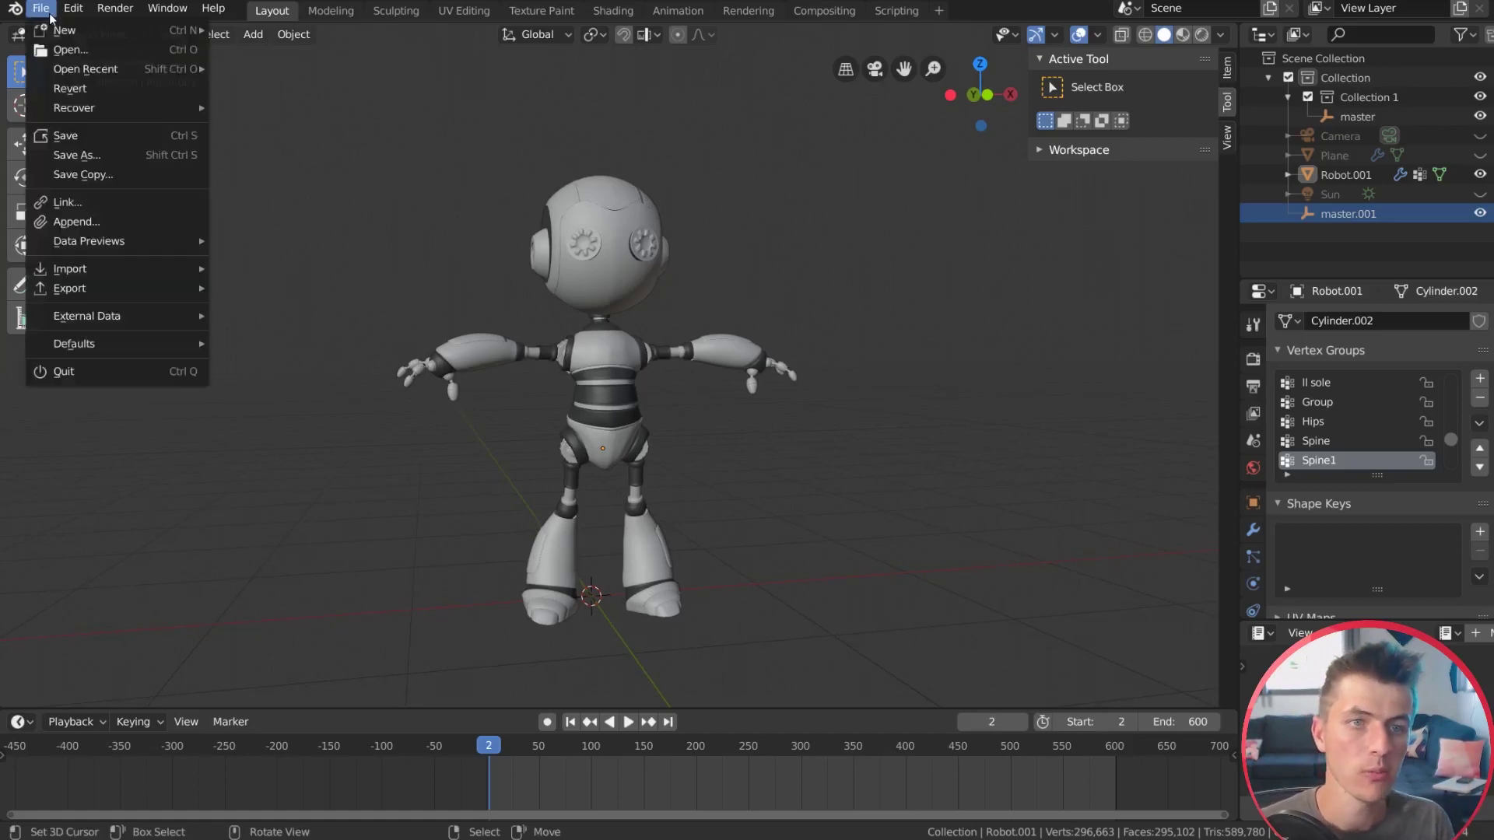
pyautogui.click(120, 225)
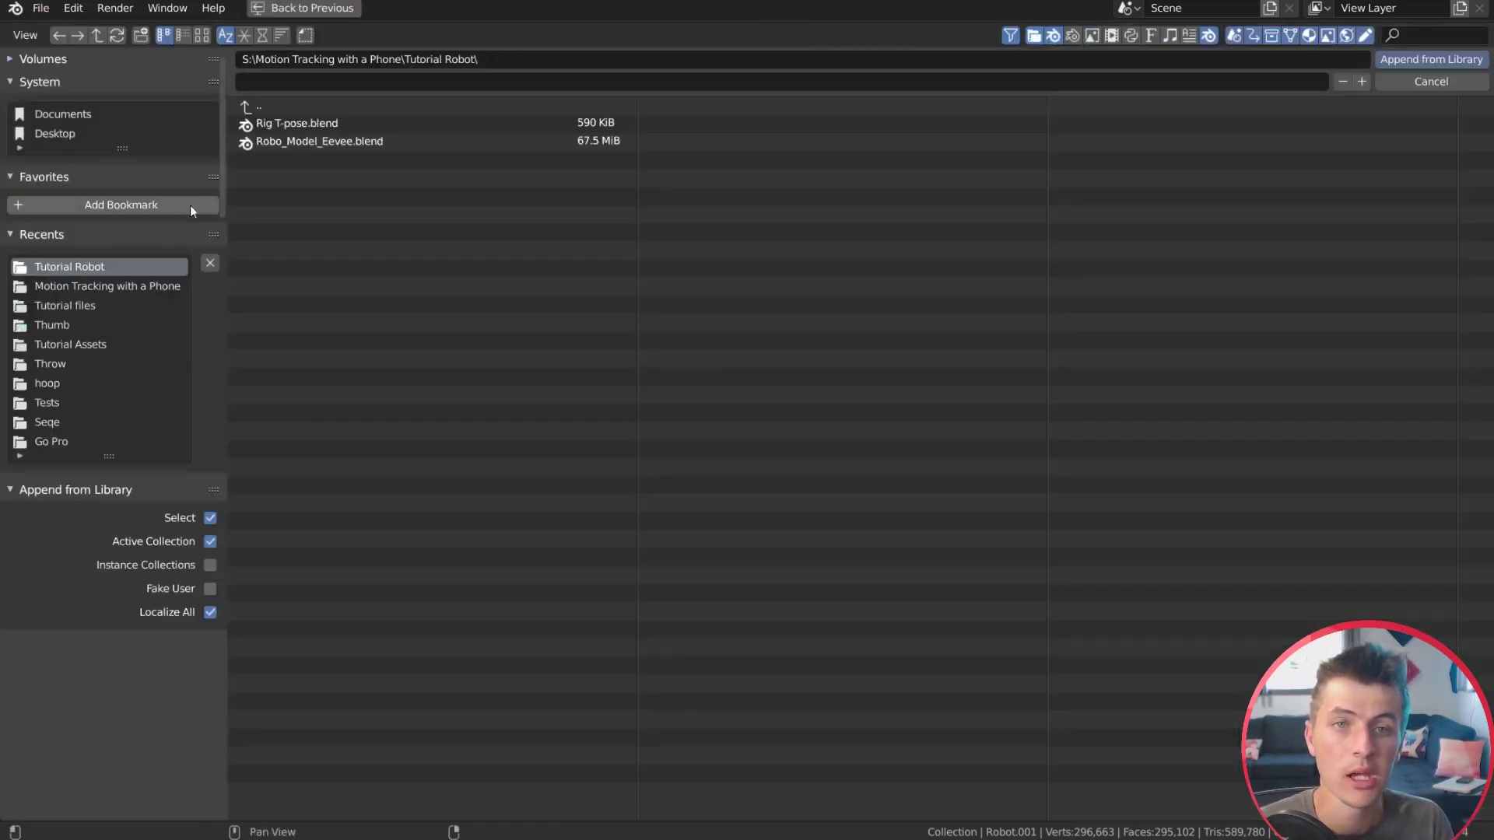
pyautogui.click(314, 123)
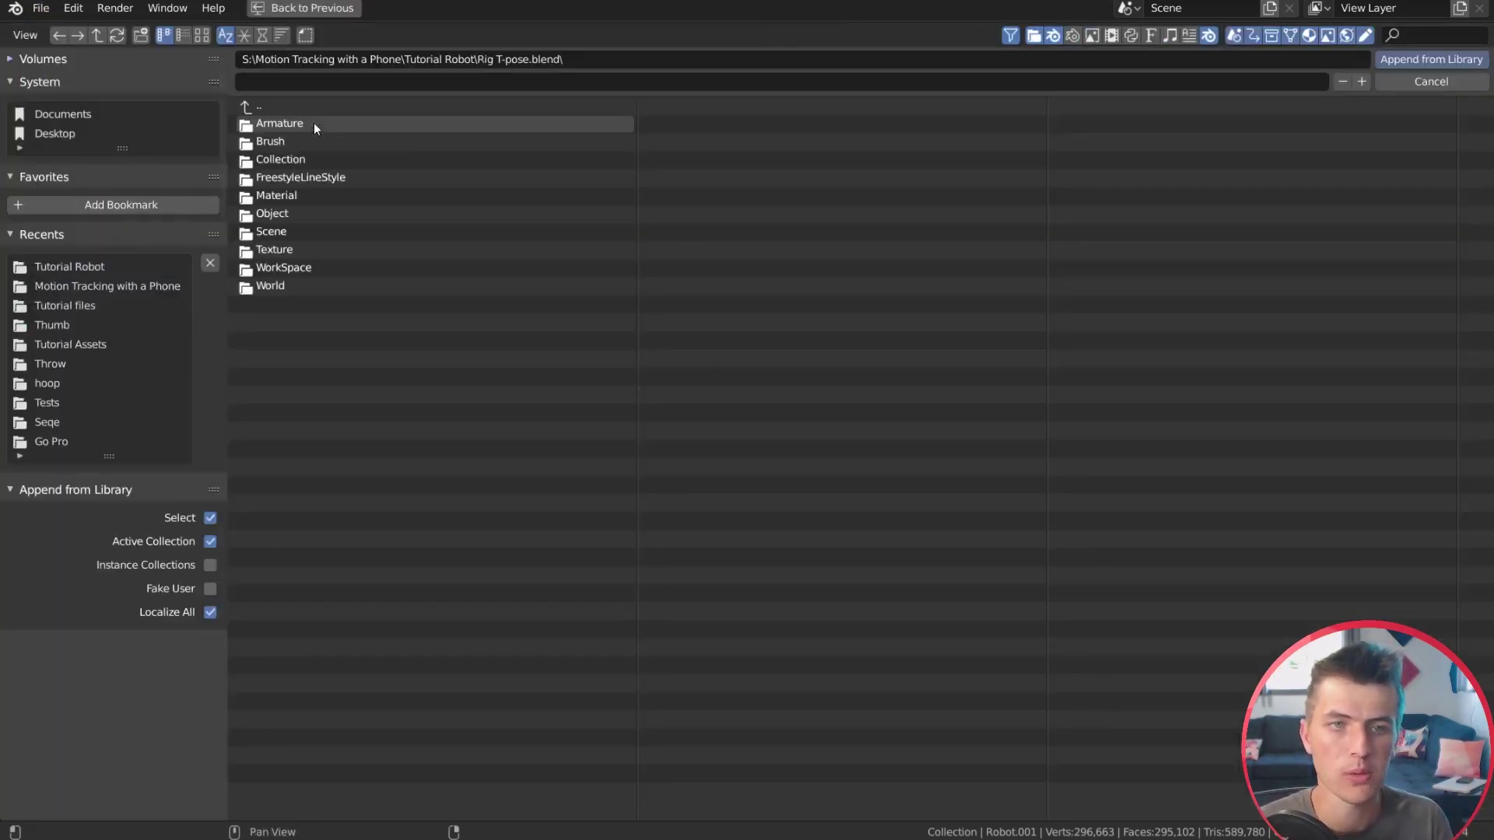
pyautogui.click(328, 159)
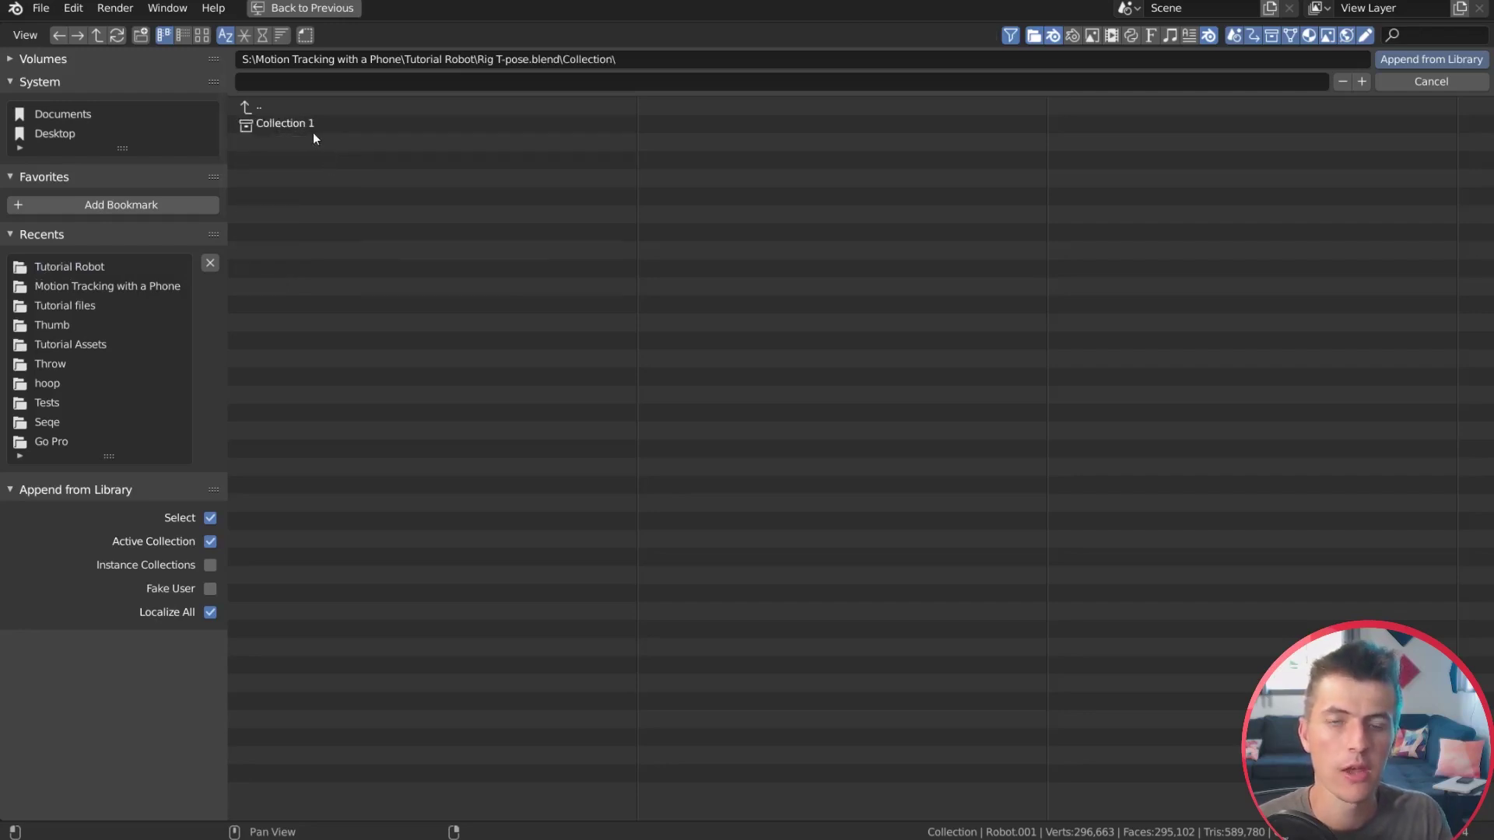
pyautogui.click(309, 124)
pyautogui.doubleClick(292, 124)
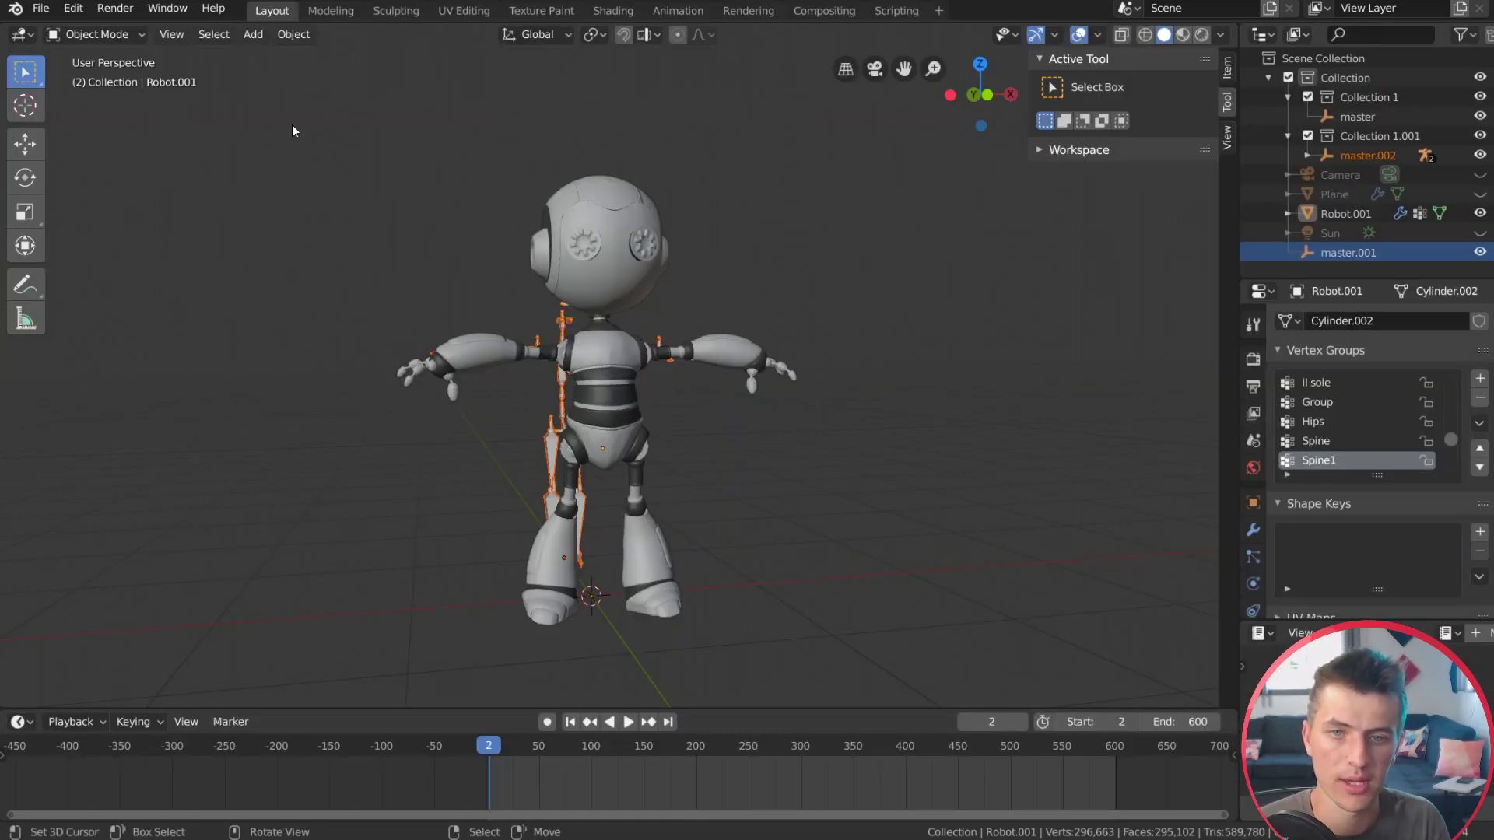
# Step: Delete the IK Rig armature under master.002 in the appended collection
pyautogui.moveTo(610, 380); pyautogui.dragTo(716, 417, button='middle')
pyautogui.keyDown('shift'); pyautogui.moveTo(445, 385); pyautogui.dragTo(548, 425, button='middle'); pyautogui.keyUp('shift')
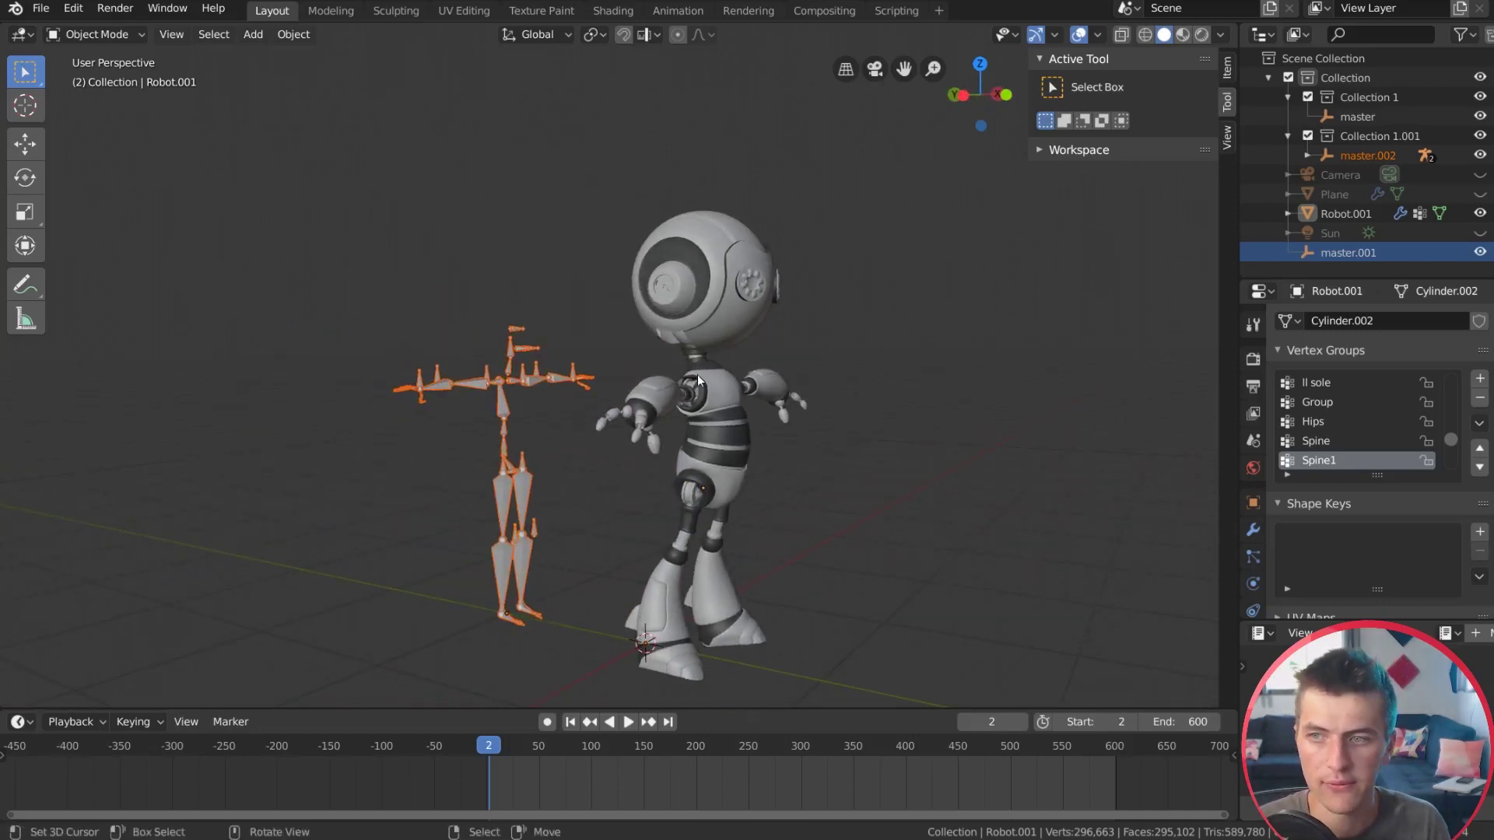
pyautogui.rightClick(535, 352)
pyautogui.press('Delete')
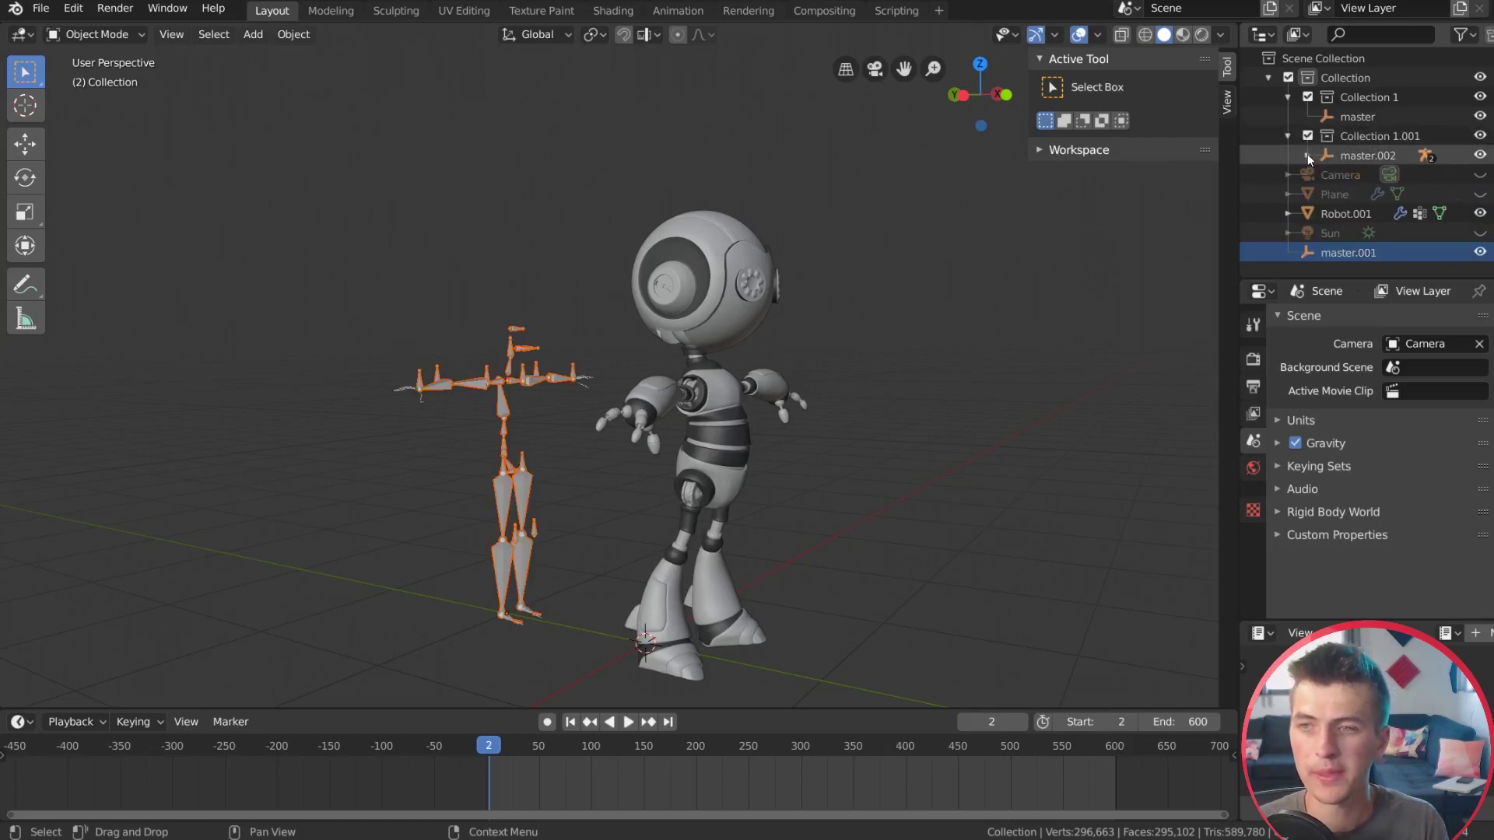
pyautogui.click(1307, 154)
pyautogui.click(1372, 193)
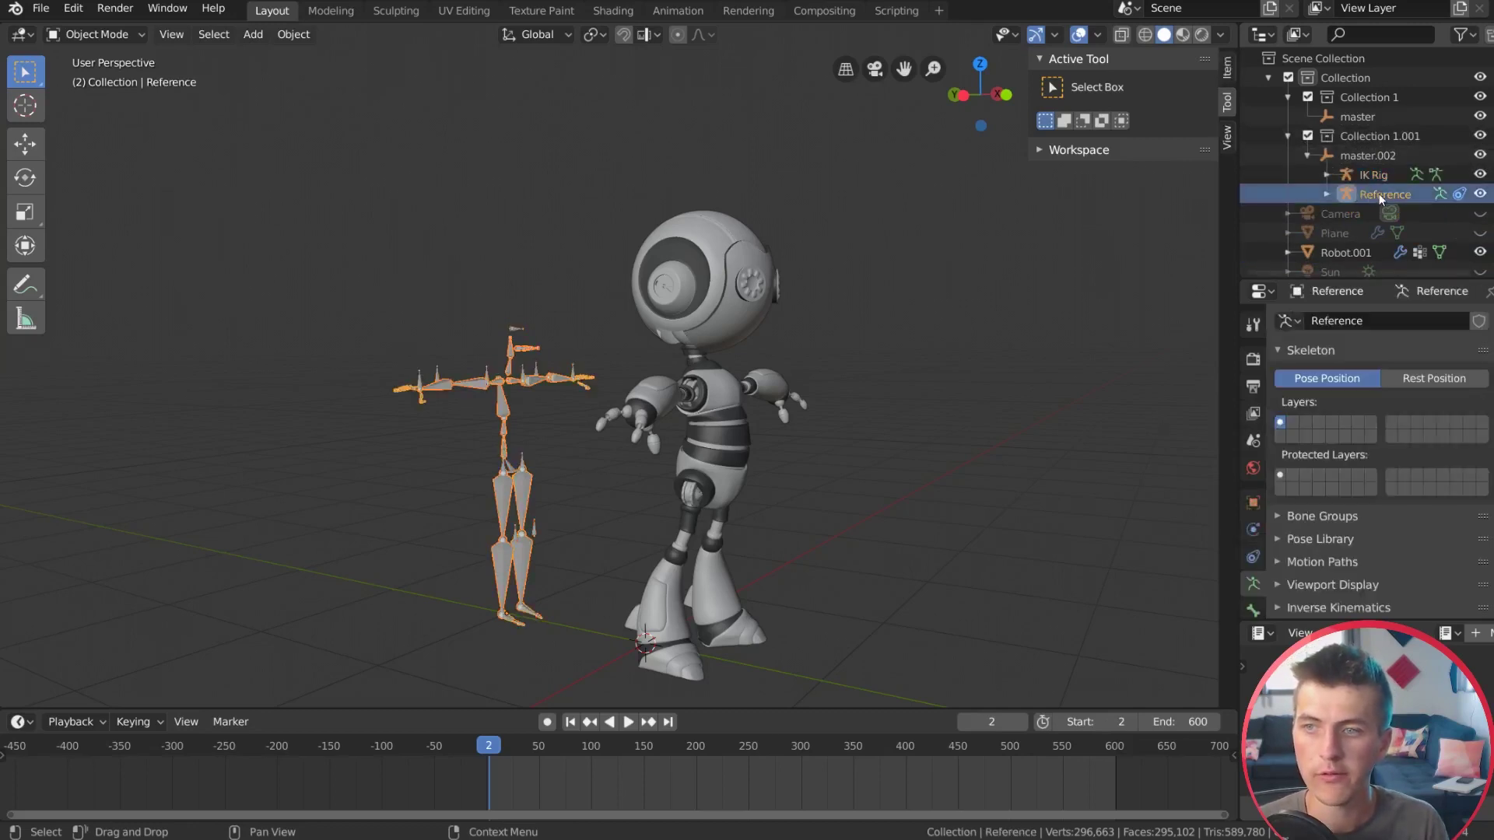
pyautogui.click(1369, 176)
pyautogui.press('x')
pyautogui.click(579, 385)
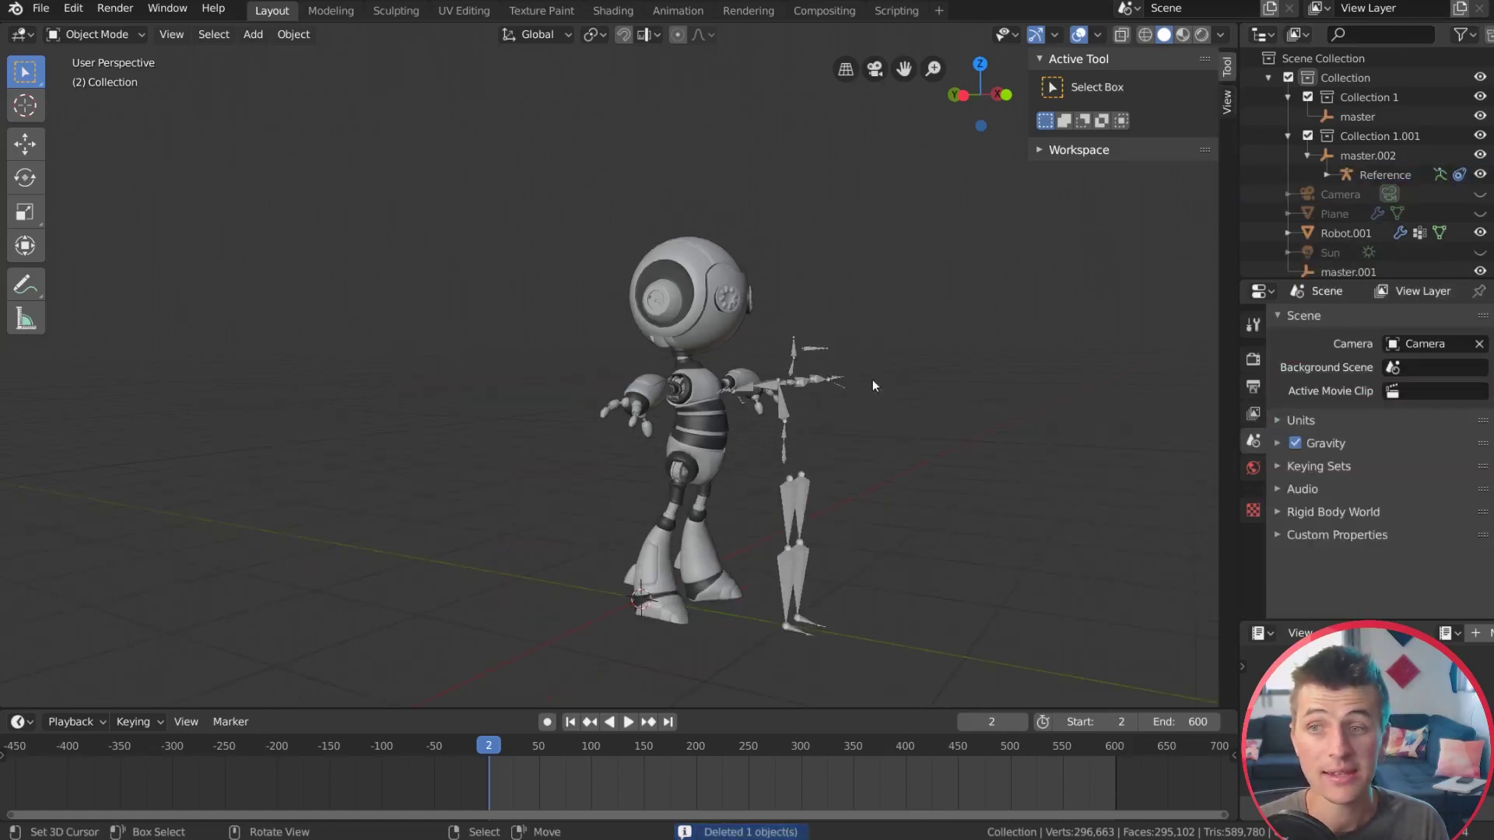
# Step: In the right side view, move the Reference armature about 0.7 m along the global Y axis into the robot's body
pyautogui.click(1385, 174)
pyautogui.moveTo(828, 472); pyautogui.dragTo(586, 424, button='middle')
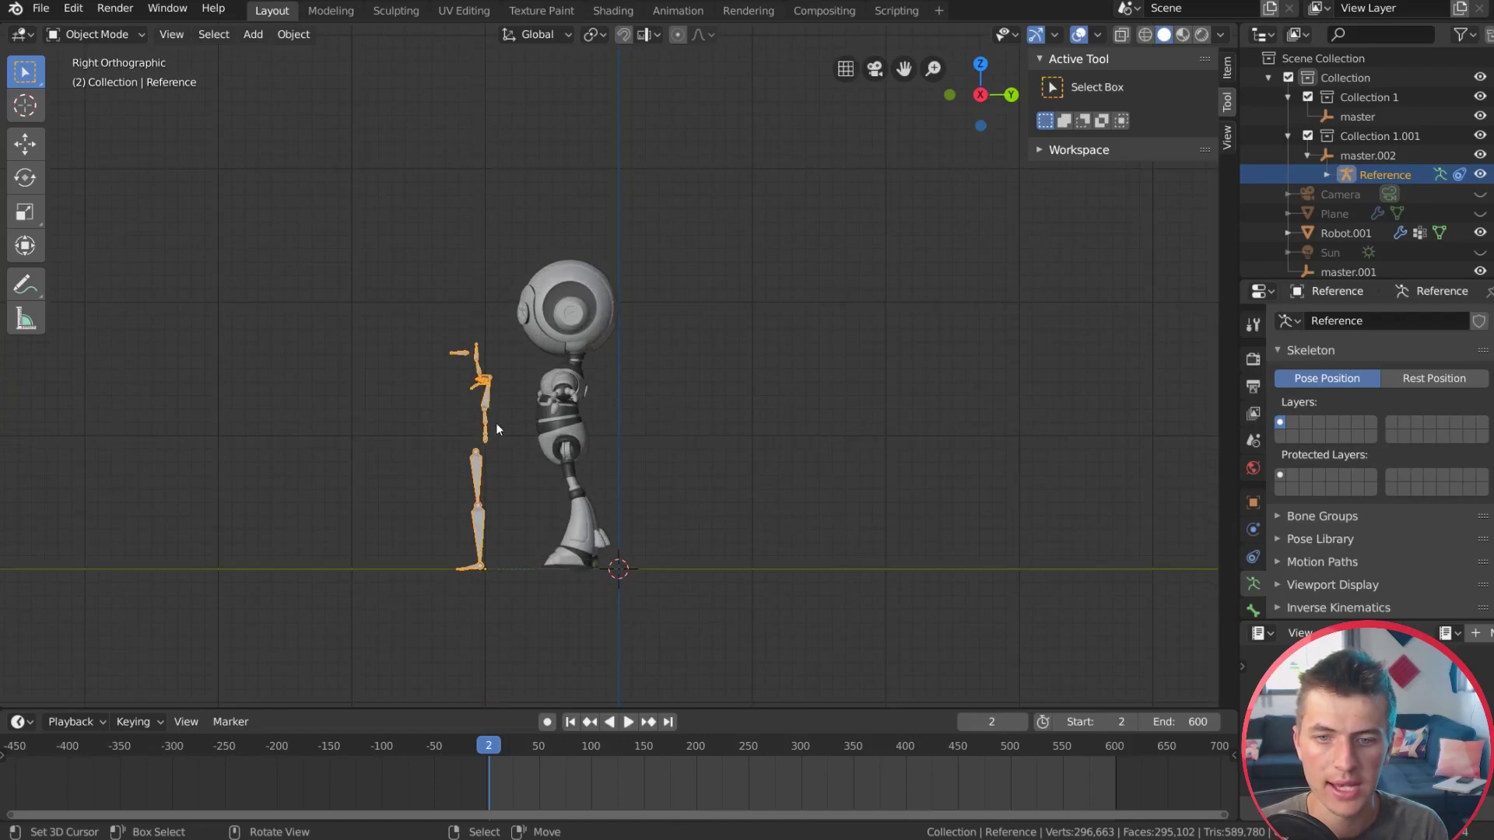
pyautogui.scroll(2, 389, 501)
pyautogui.press('g')
pyautogui.press('y')
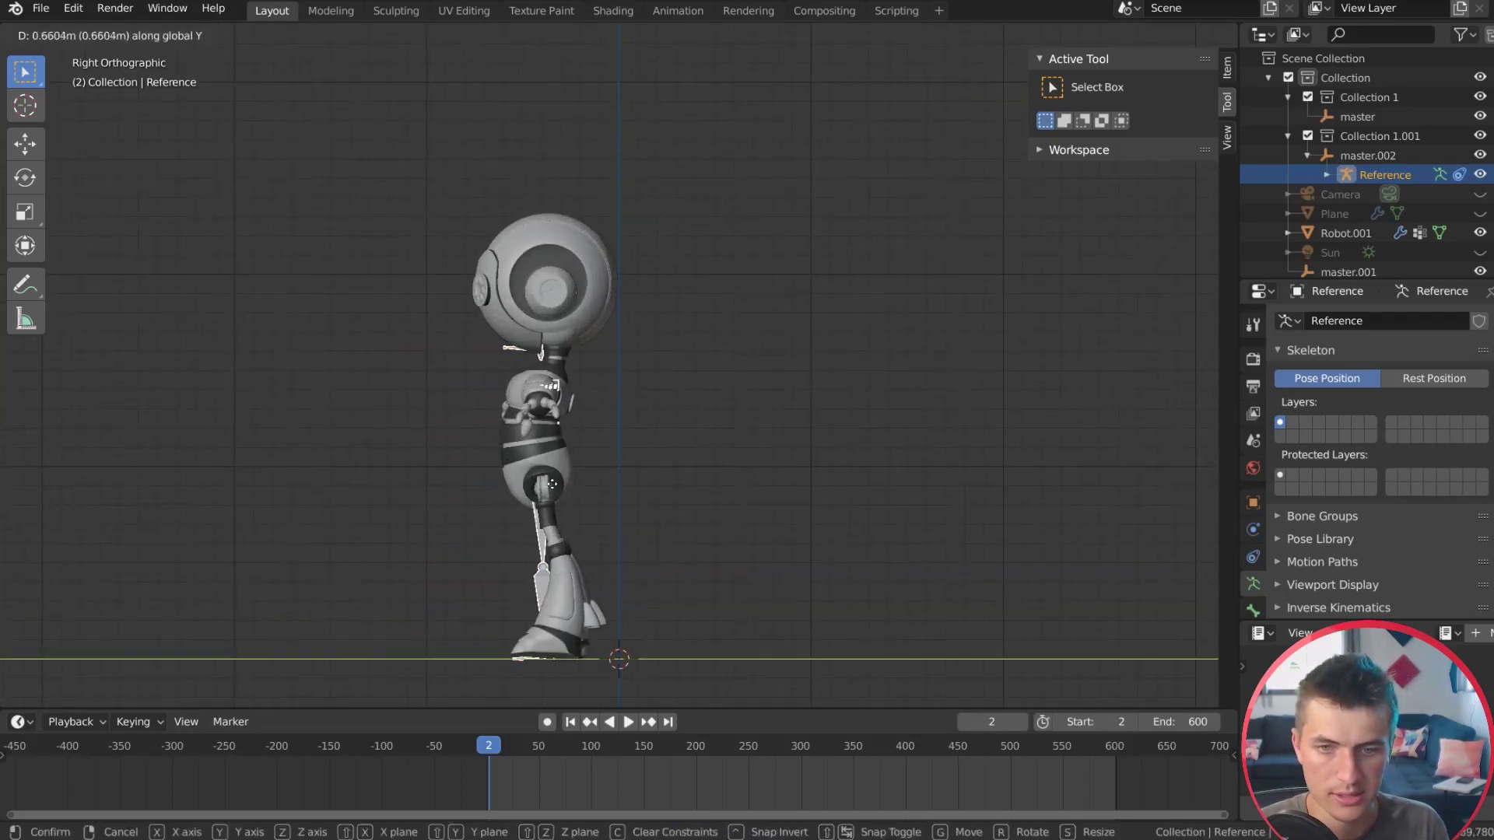
pyautogui.click(559, 483)
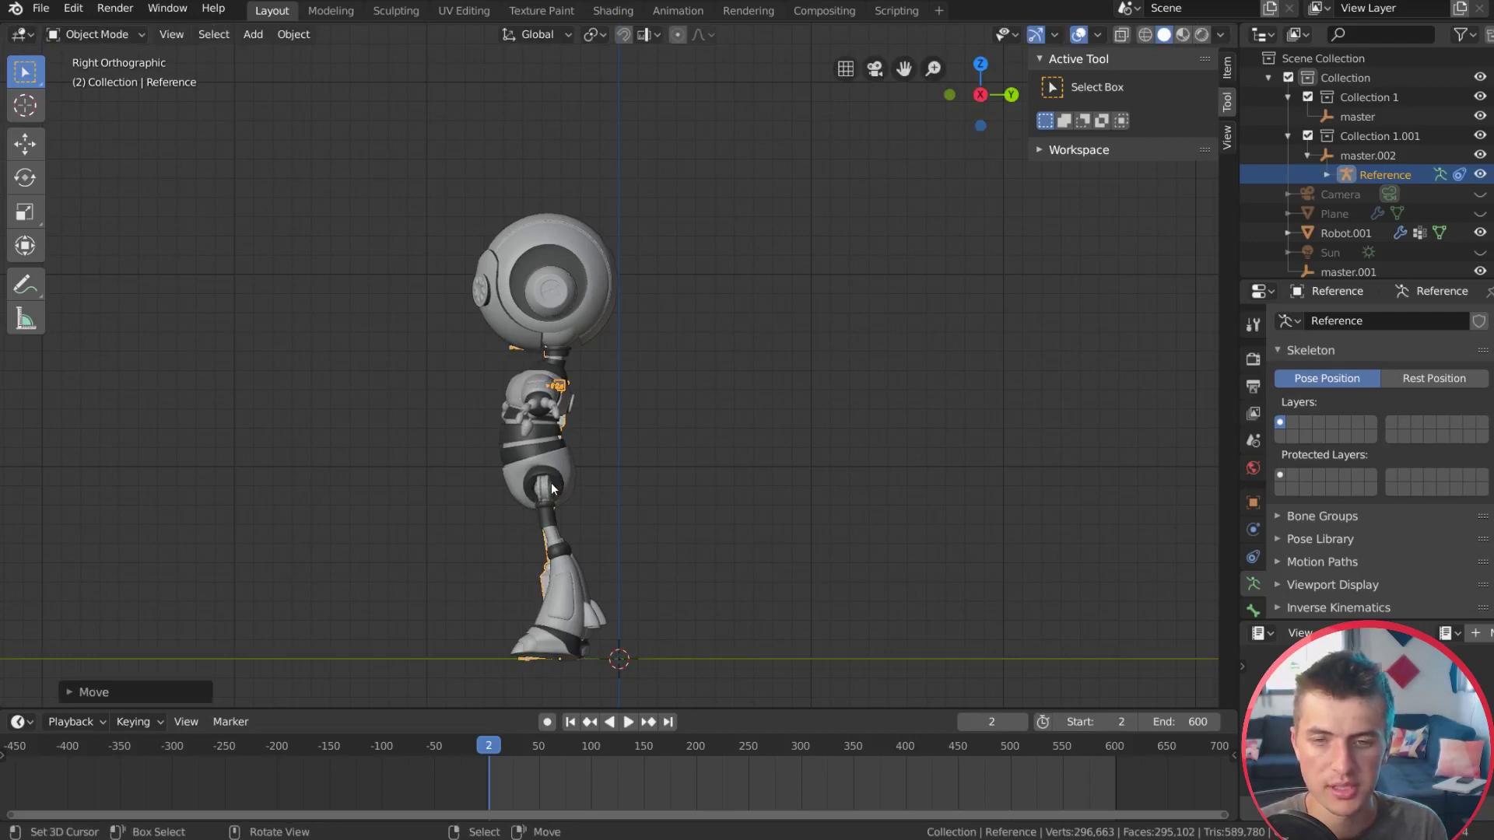
# Step: From the front view, set the Reference armature to display In Front of the robot mesh
pyautogui.press('KP_1')
pyautogui.scroll(2, 596, 492)
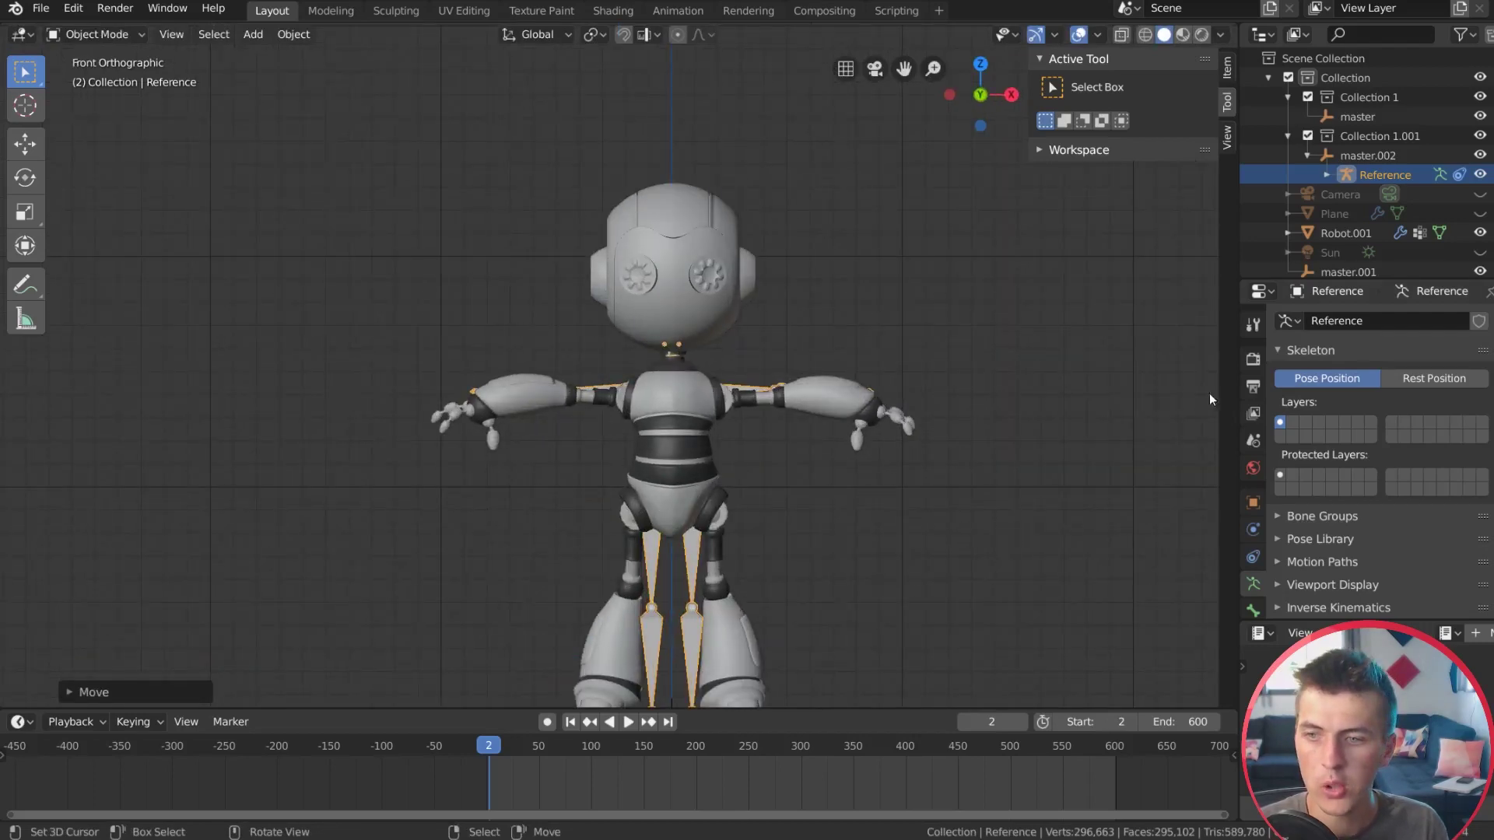
pyautogui.scroll(-1, 1348, 530)
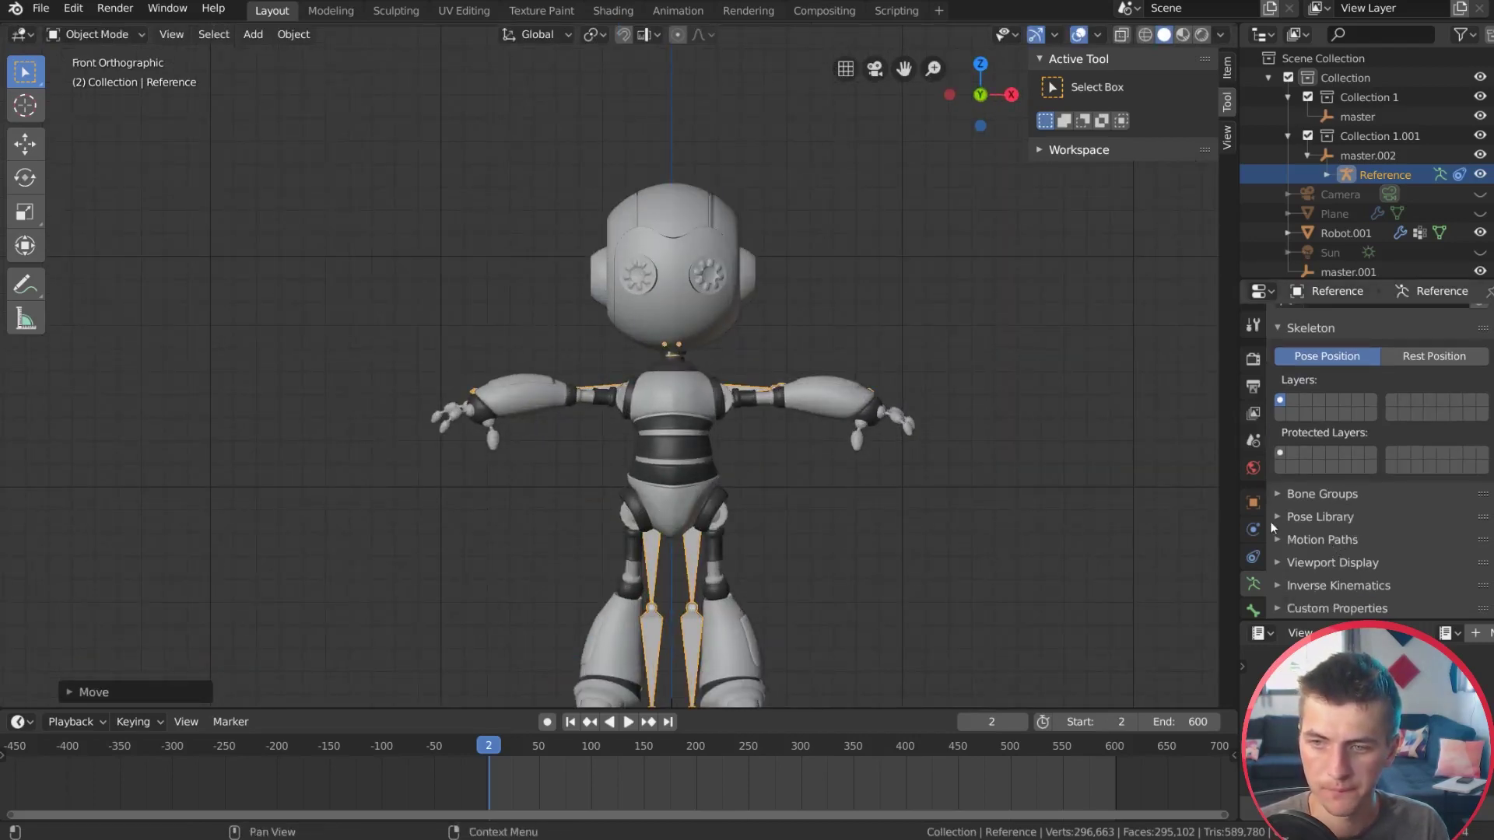
pyautogui.click(1252, 502)
pyautogui.scroll(-5, 1333, 463)
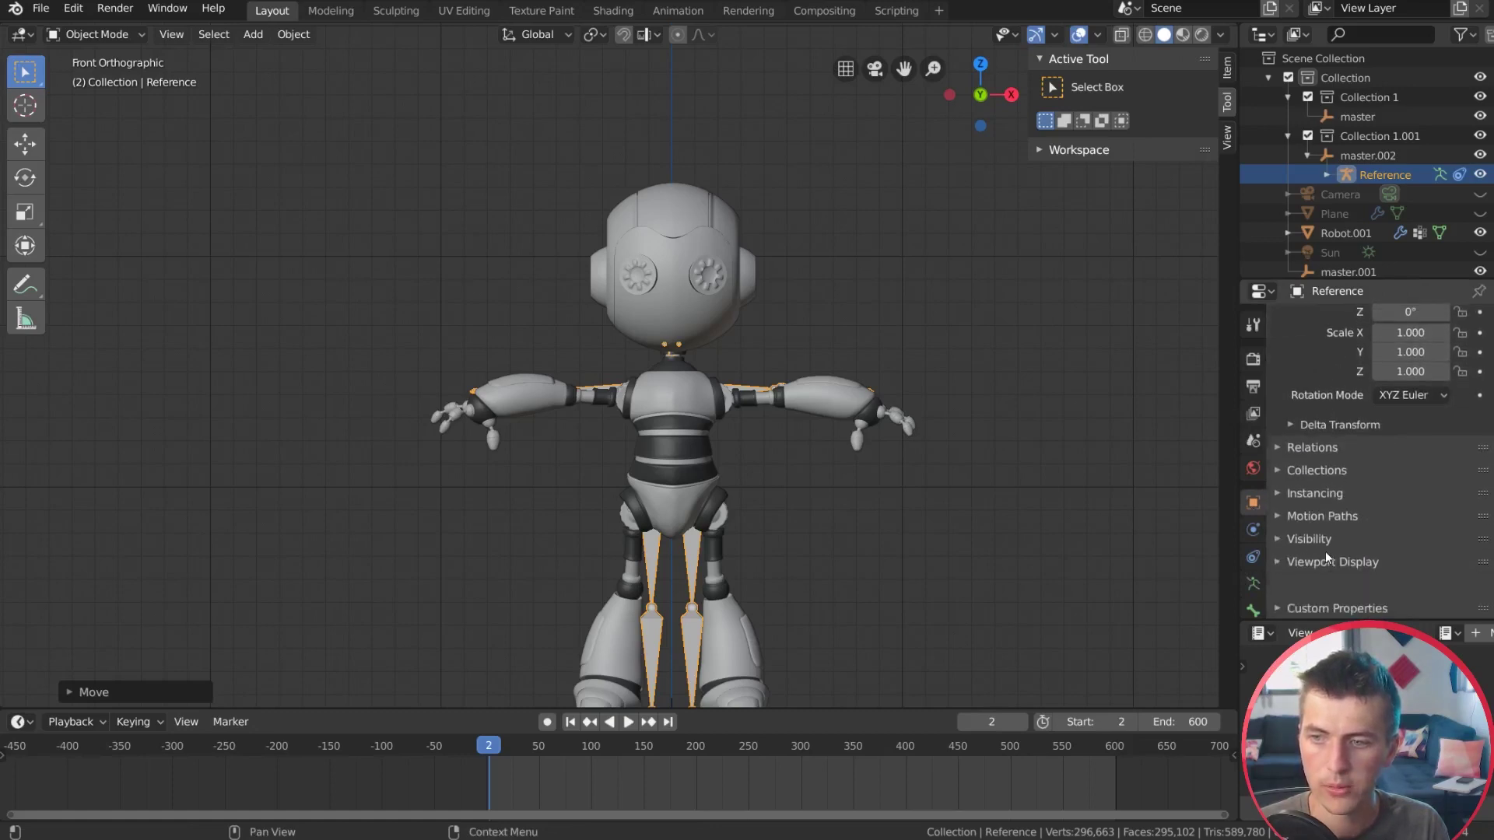
pyautogui.scroll(-4, 1384, 544)
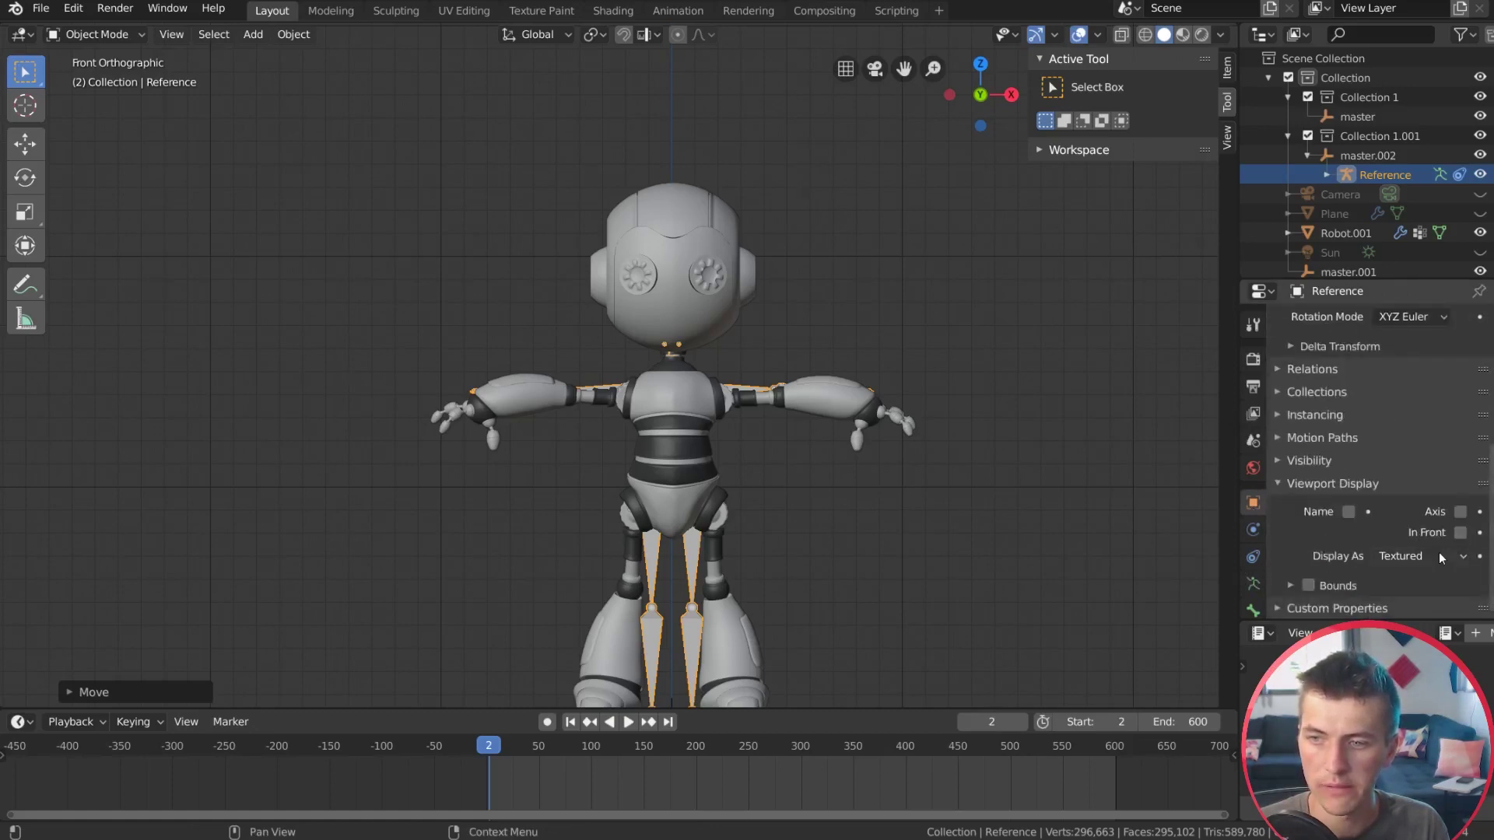
pyautogui.click(1459, 532)
# Step: Scale the Reference armature down slightly to fit the robot's proportions
pyautogui.keyDown('shift'); pyautogui.moveTo(739, 477); pyautogui.dragTo(662, 386, button='middle'); pyautogui.keyUp('shift')
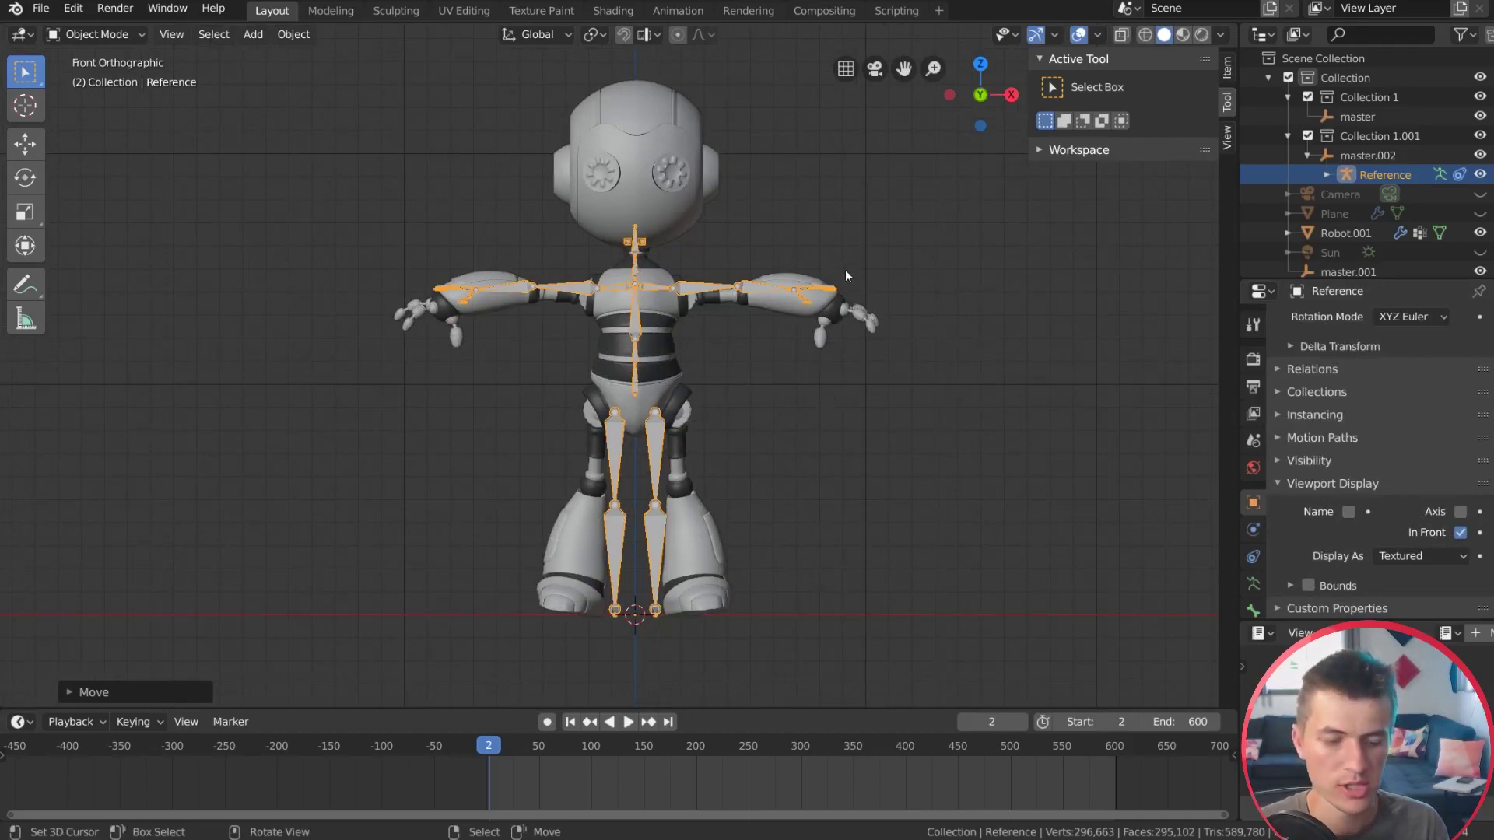
pyautogui.press('s')
pyautogui.click(866, 266)
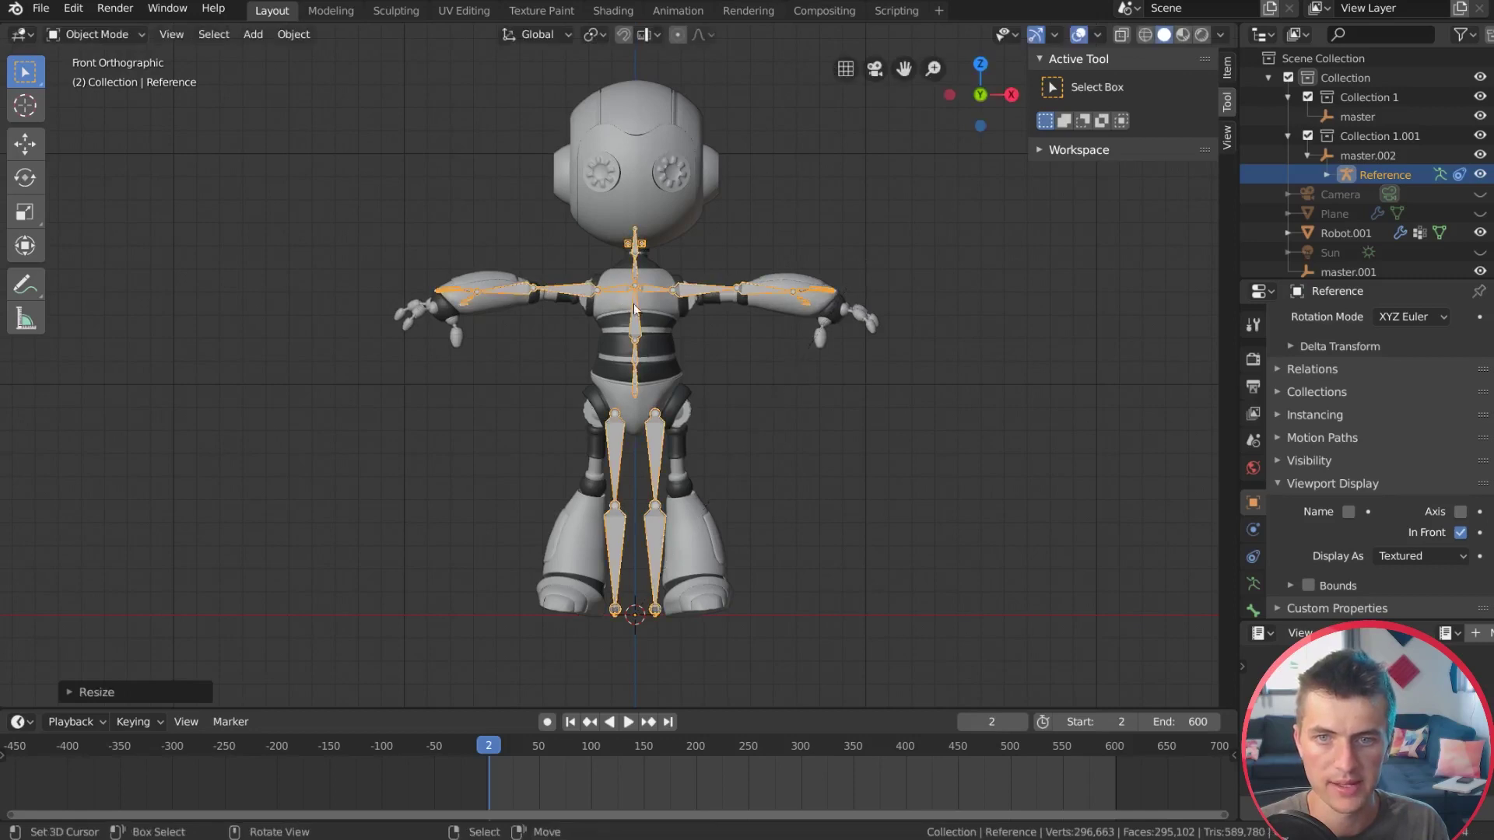
# Step: Switch the Reference armature into Edit Mode
pyautogui.scroll(2, 706, 326)
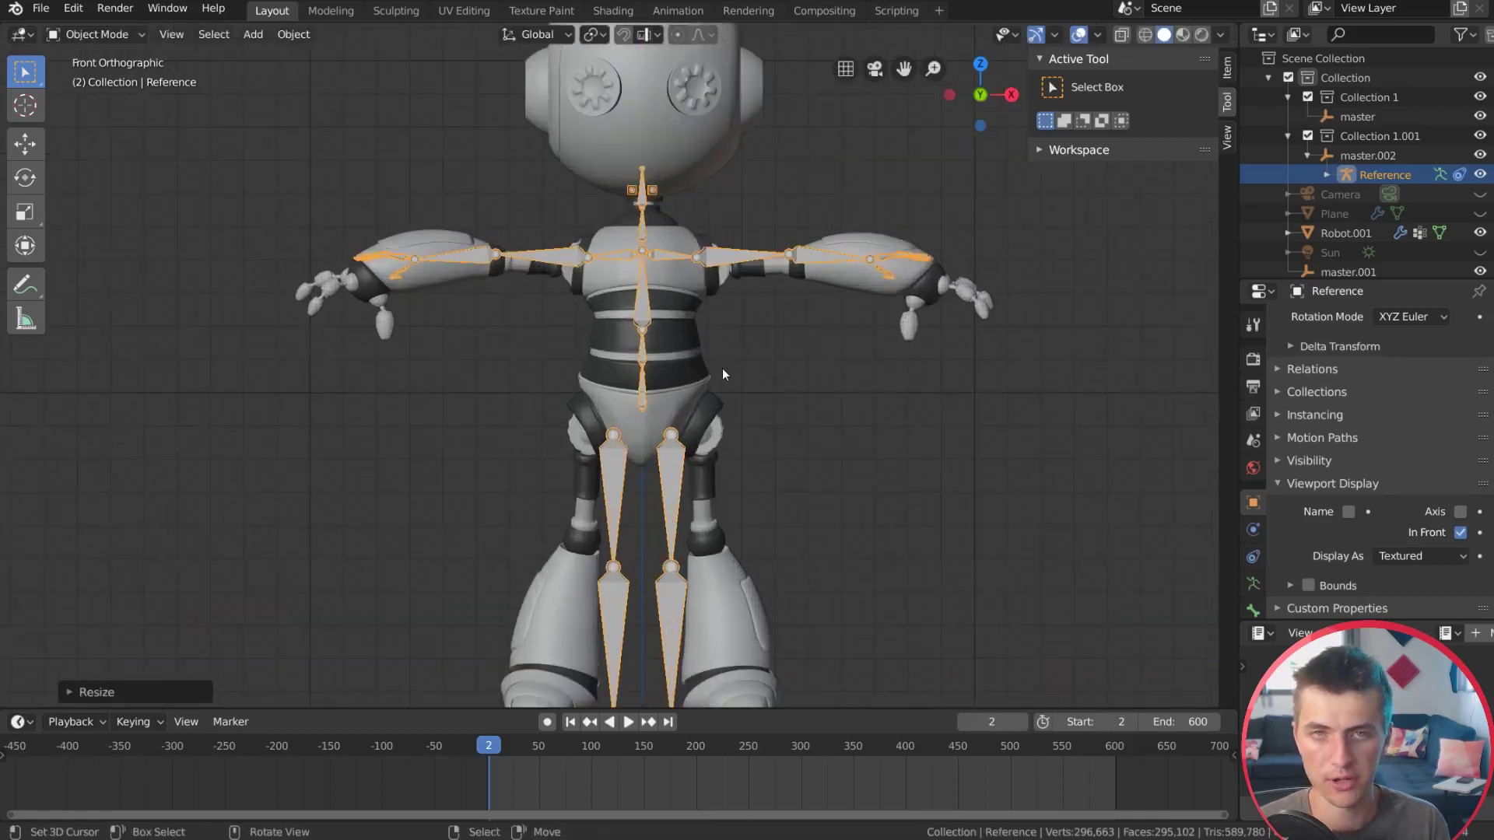
pyautogui.scroll(-1, 698, 419)
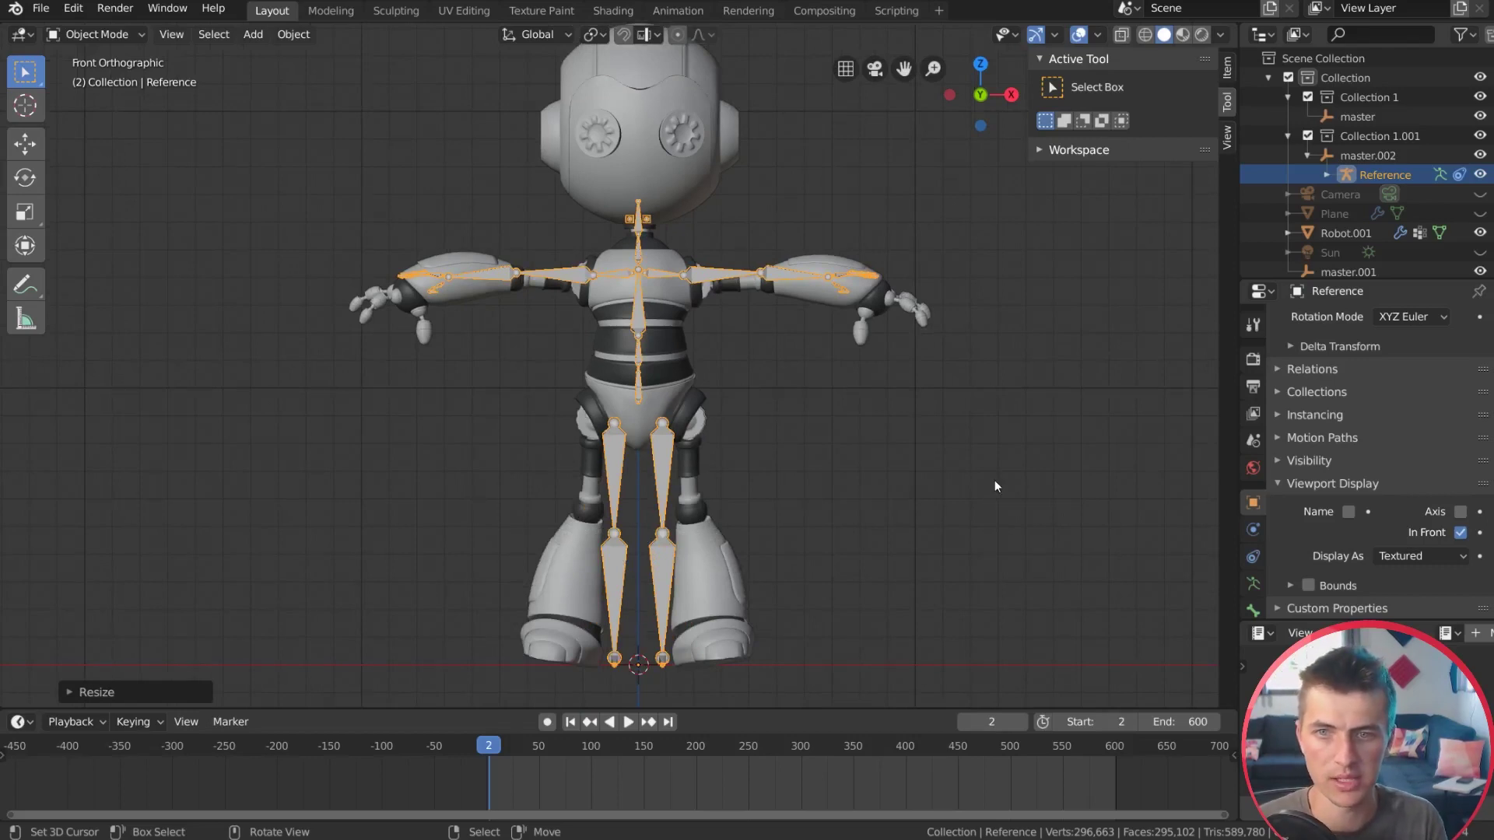
pyautogui.click(121, 39)
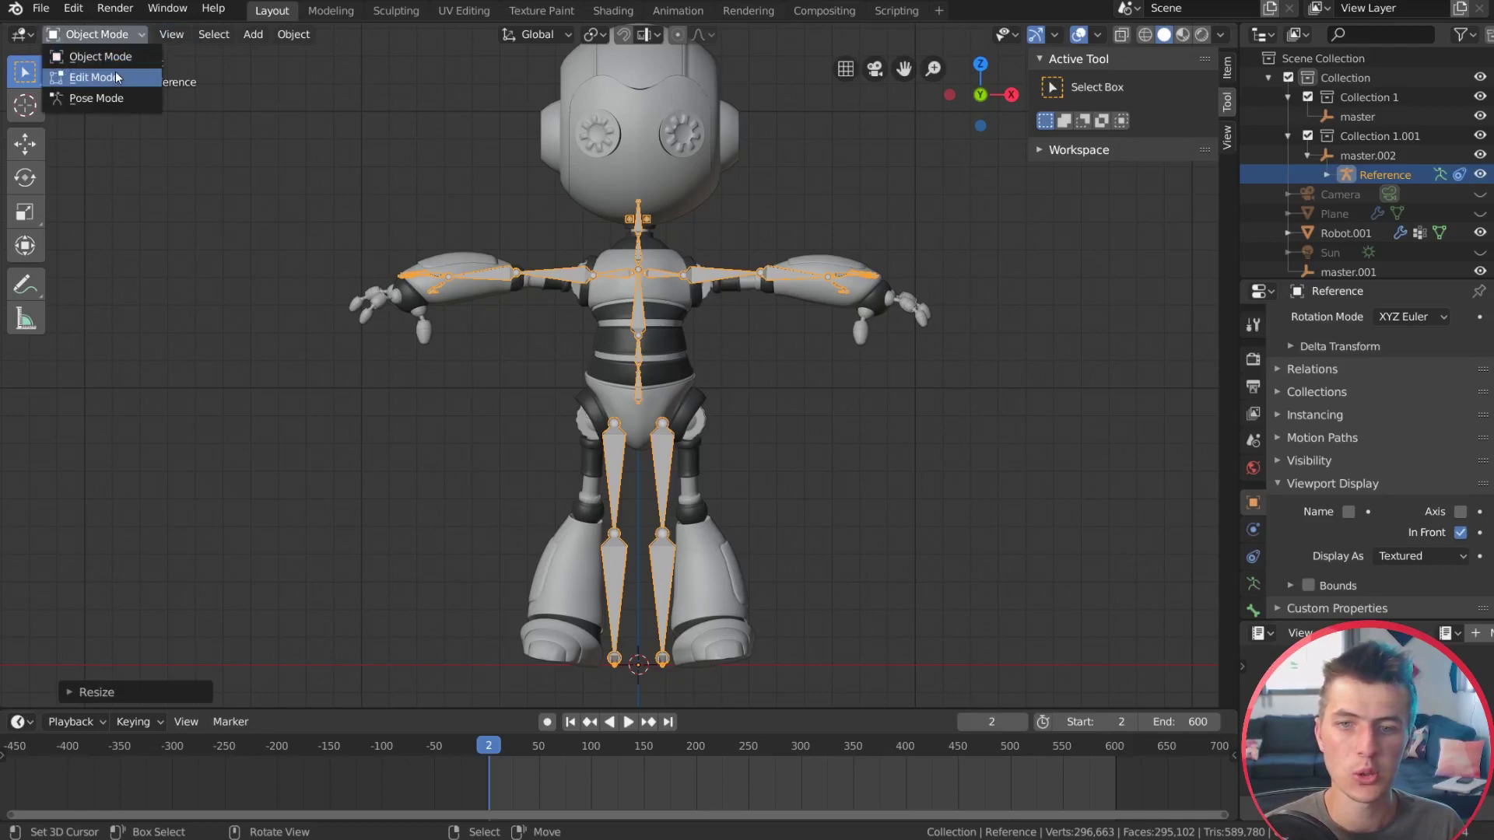
pyautogui.click(115, 77)
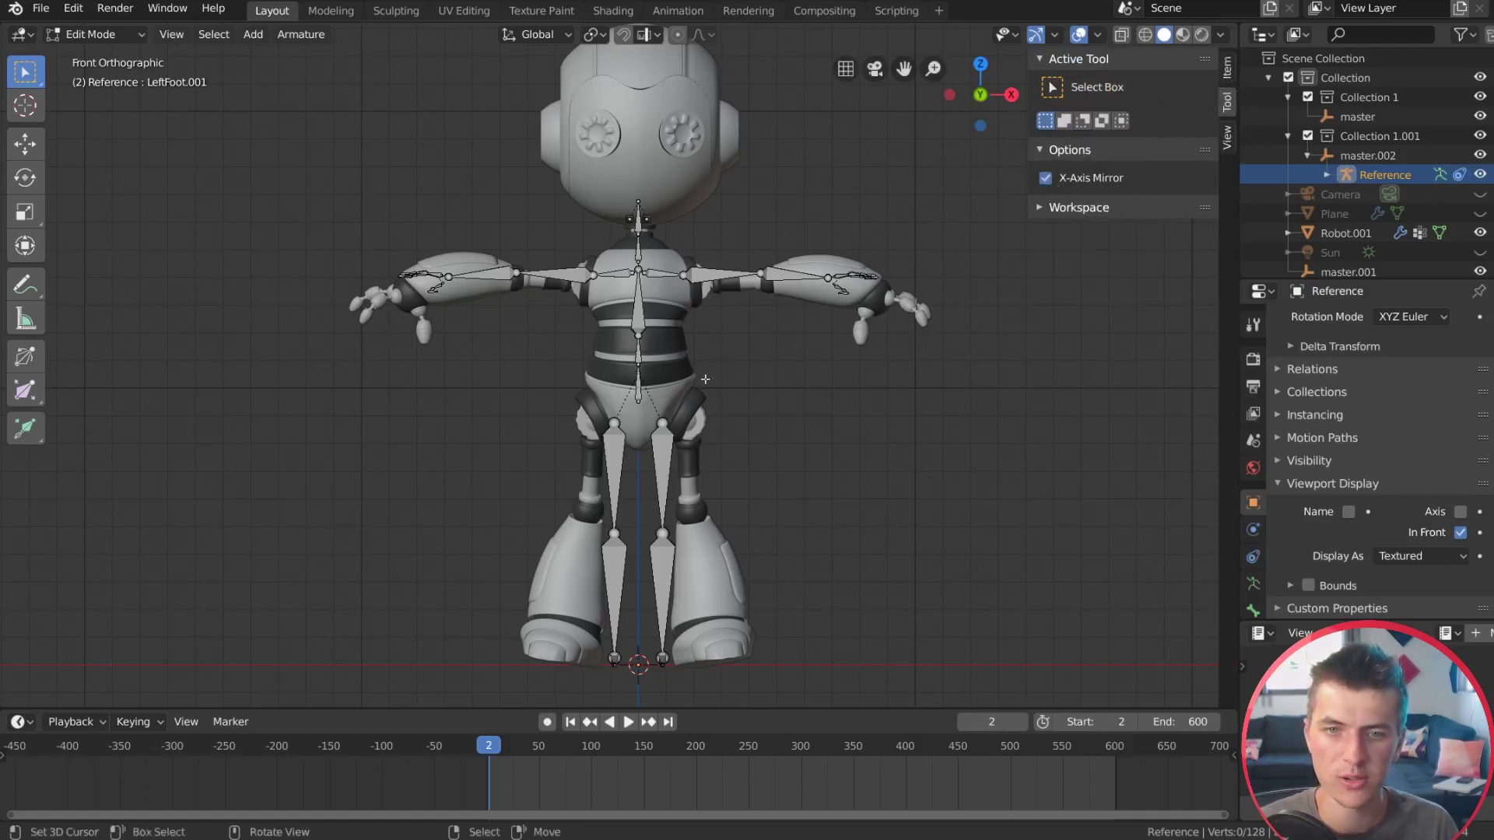
# Step: Delete all the finger bones beyond the left hand bone of the Reference armature
pyautogui.scroll(3, 710, 382)
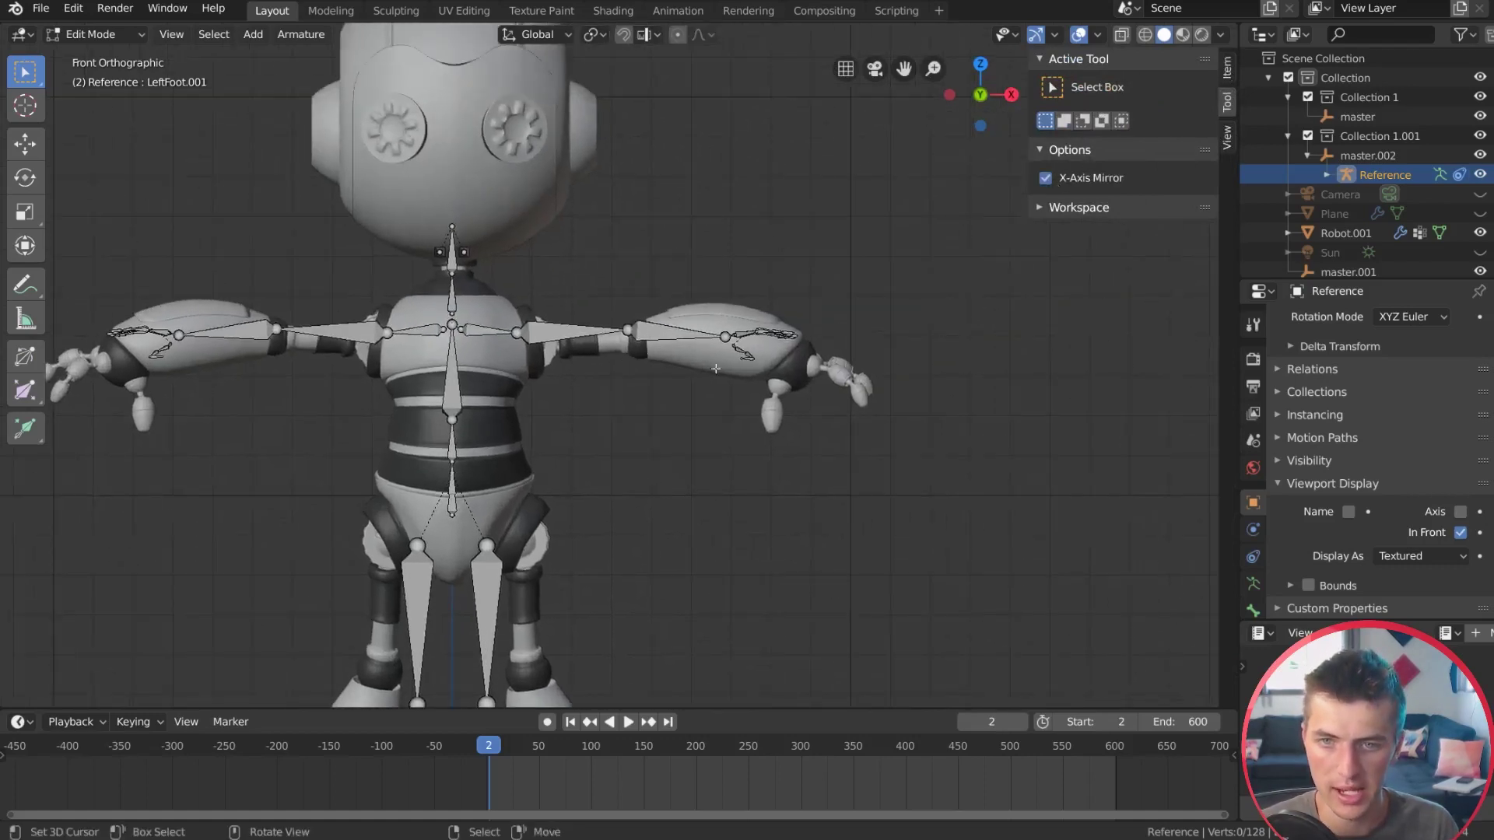
pyautogui.scroll(2, 913, 493)
pyautogui.press('a')
pyautogui.press('a')
pyautogui.press('b')
pyautogui.moveTo(970, 462); pyautogui.dragTo(782, 250)
pyautogui.press('x')
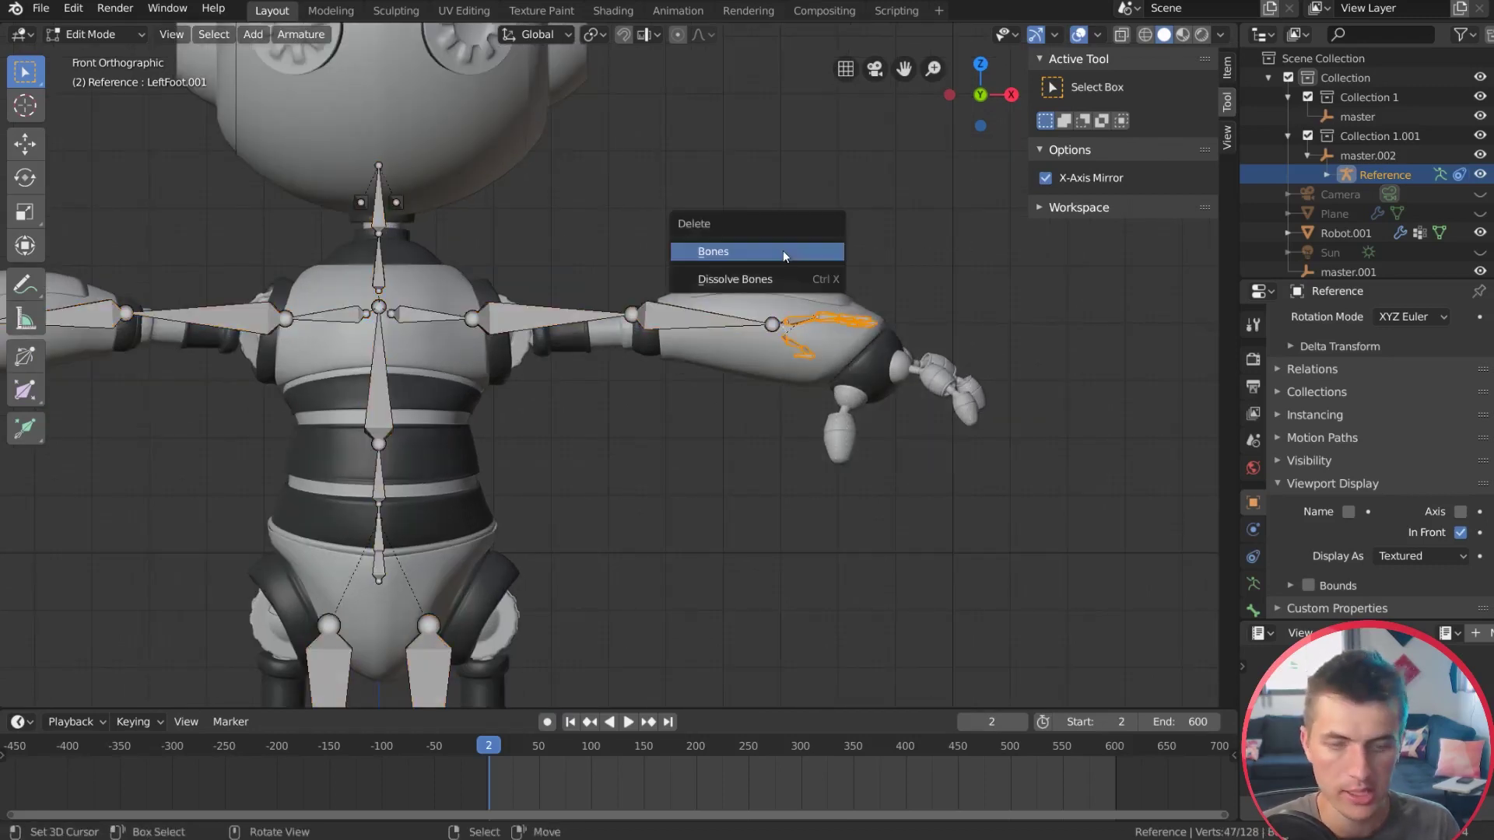
pyautogui.click(782, 250)
# Step: Delete the tiny leftover LeftHand bone at the end of the left forearm bone
pyautogui.scroll(5, 774, 286)
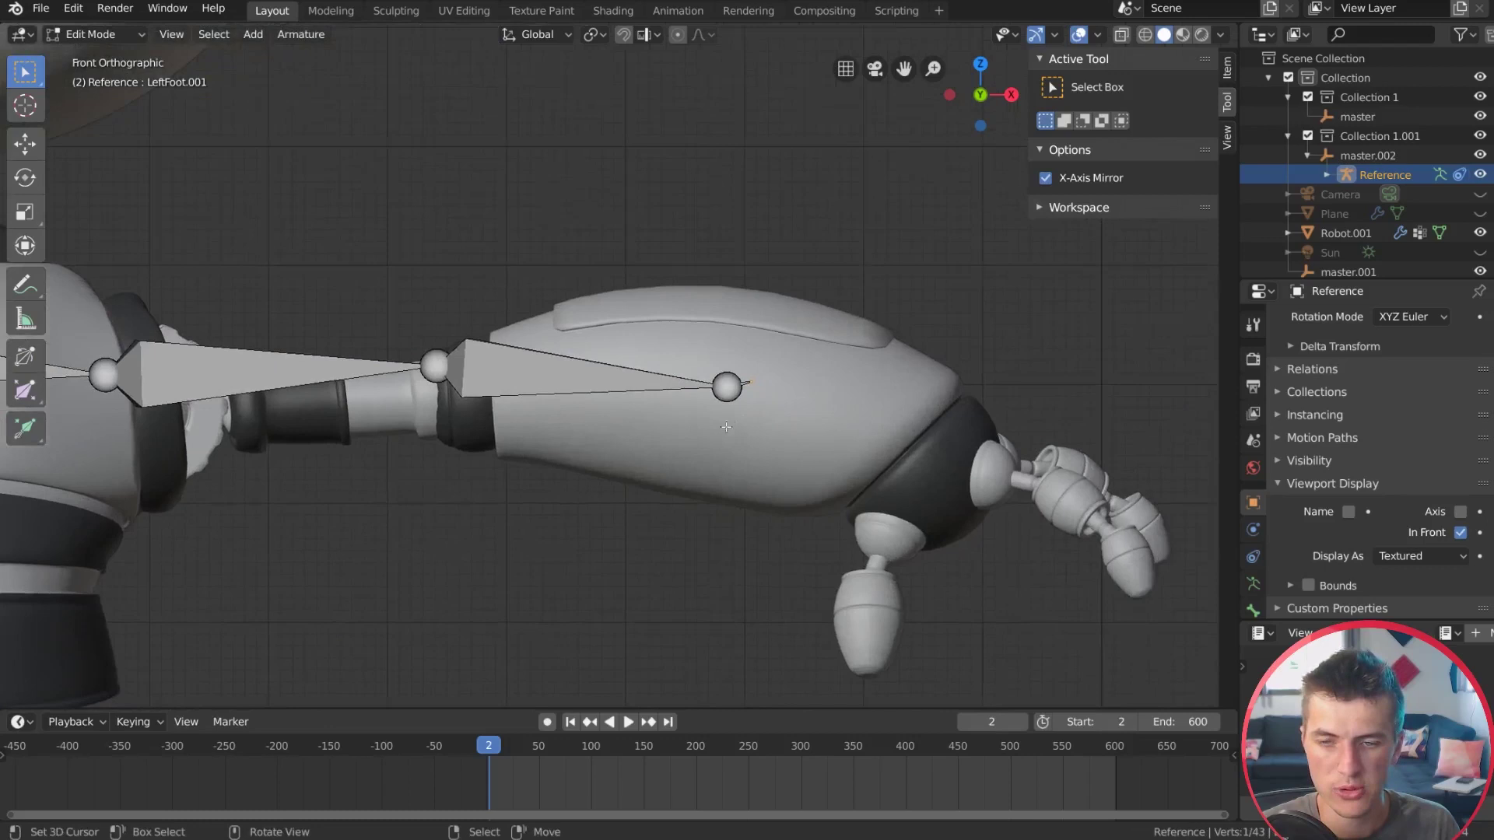
pyautogui.scroll(1, 758, 446)
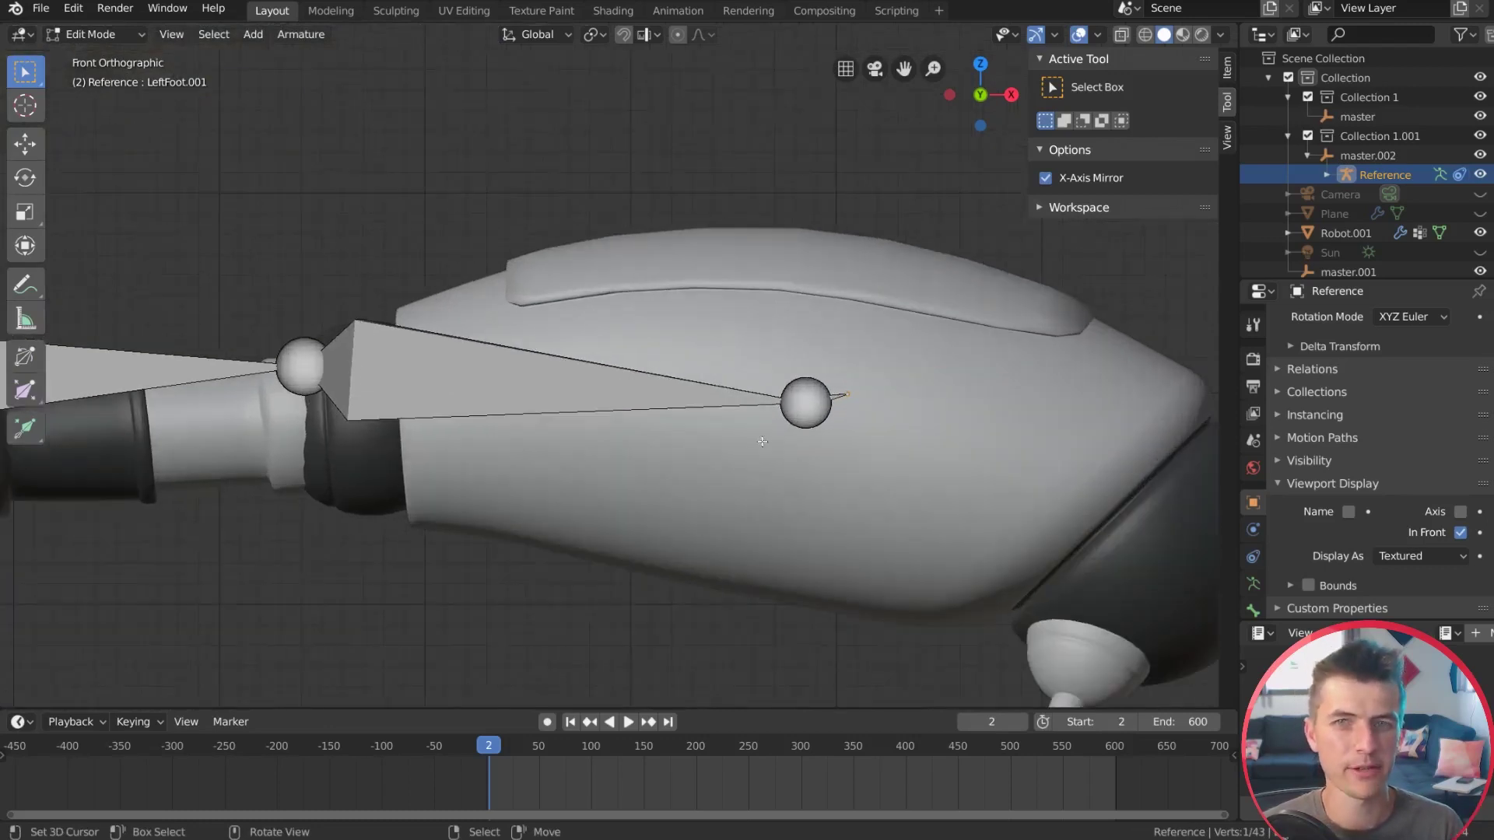
pyautogui.press('x')
pyautogui.click(843, 403)
# Step: Delete the small toe bone at the tip of the foot bone, keeping the main foot bones
pyautogui.scroll(-5, 778, 401)
pyautogui.keyDown('shift'); pyautogui.moveTo(749, 395); pyautogui.dragTo(775, 334, button='middle'); pyautogui.keyUp('shift')
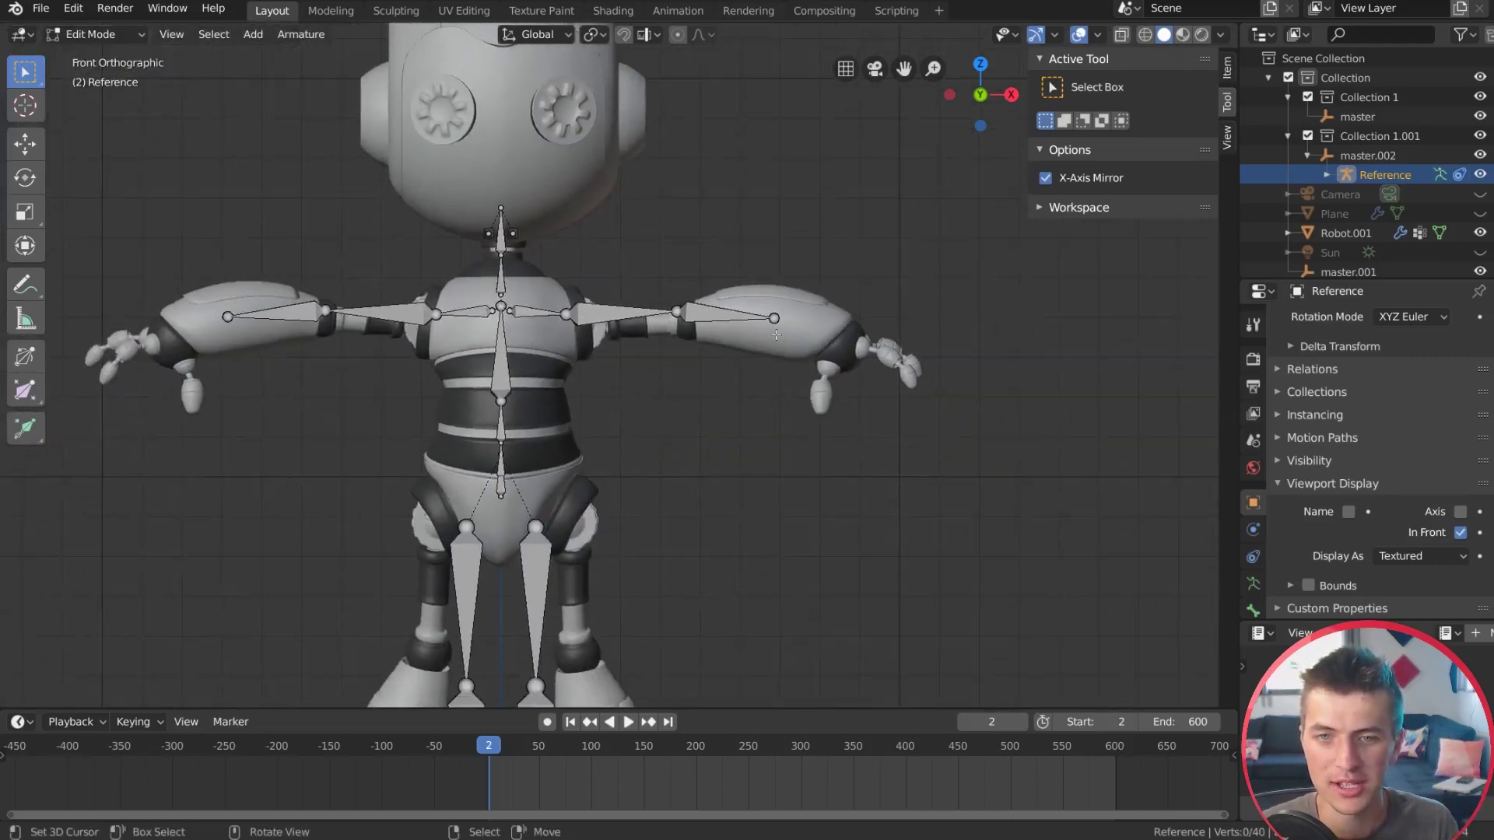
pyautogui.keyDown('shift'); pyautogui.moveTo(665, 337); pyautogui.dragTo(721, 133, button='middle'); pyautogui.keyUp('shift')
pyautogui.keyDown('shift'); pyautogui.moveTo(562, 630); pyautogui.dragTo(507, 409, button='middle'); pyautogui.keyUp('shift')
pyautogui.scroll(4, 436, 486)
pyautogui.click(367, 539)
pyautogui.press('x')
pyautogui.click(356, 543)
pyautogui.press('a')
pyautogui.press('a')
pyautogui.scroll(-5, 575, 389)
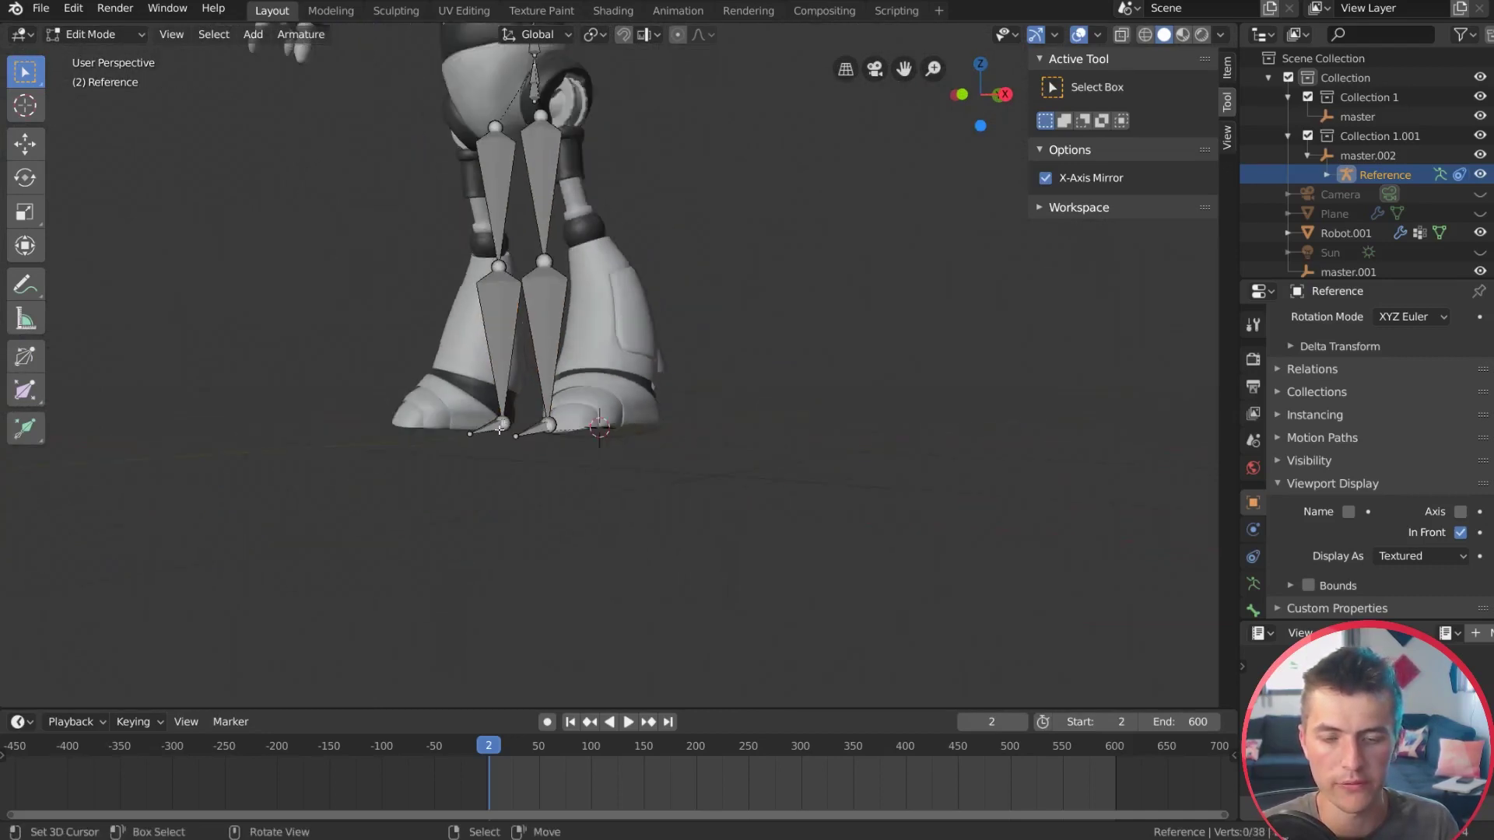
# Step: From the front view, set the LeftLeg bone to Connected with its parent LeftUpLeg in its bone relations
pyautogui.keyDown('shift'); pyautogui.moveTo(619, 343); pyautogui.dragTo(523, 494, button='middle'); pyautogui.keyUp('shift')
pyautogui.press('KP_1')
pyautogui.click(484, 490)
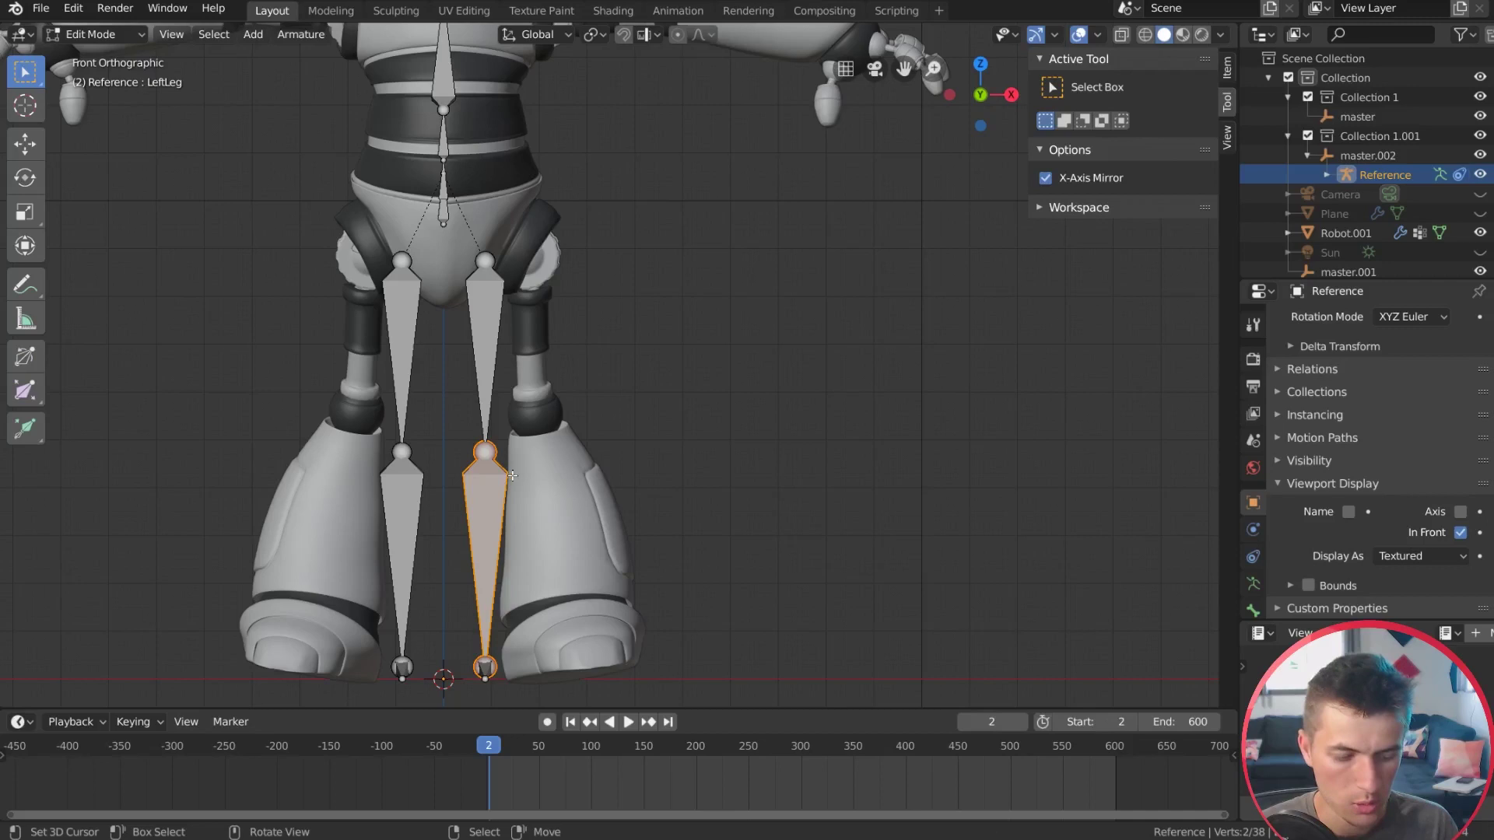
pyautogui.press('g')
pyautogui.rightClick(564, 487)
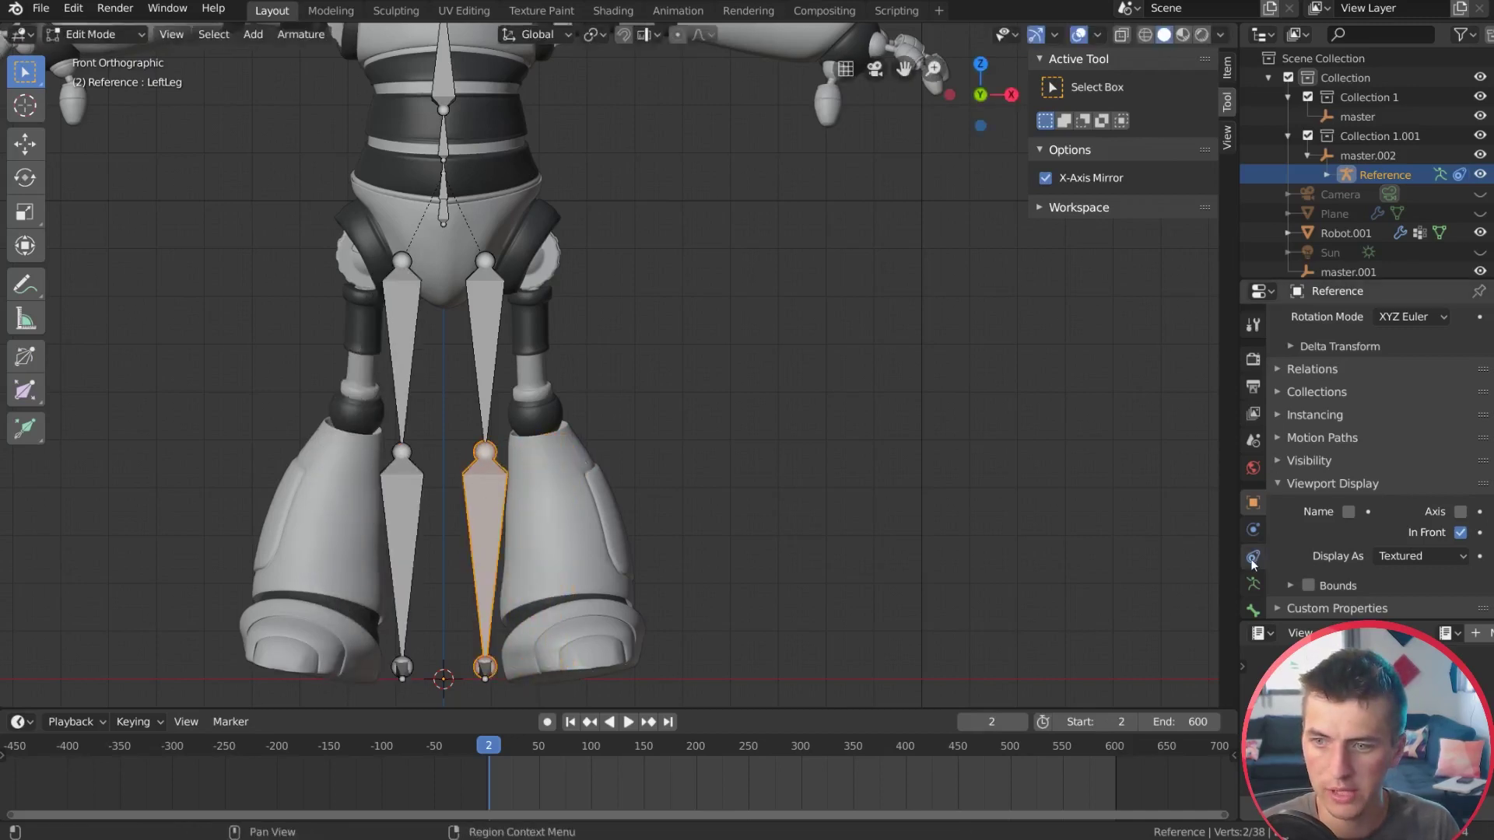
pyautogui.click(1227, 138)
pyautogui.click(1256, 608)
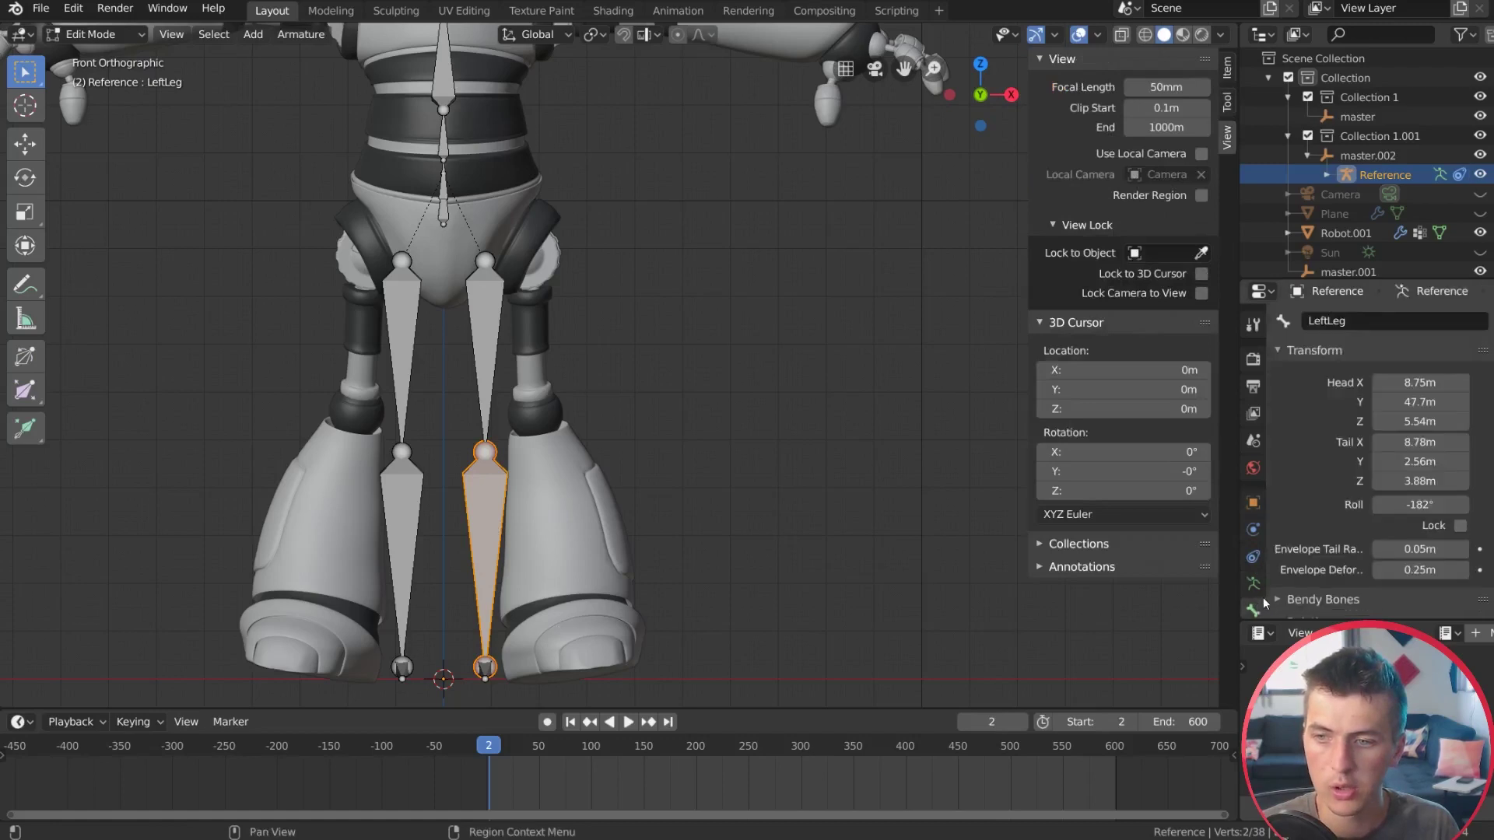
pyautogui.scroll(-1, 1261, 604)
pyautogui.scroll(-2, 1351, 567)
pyautogui.press('n')
pyautogui.scroll(-6, 1399, 507)
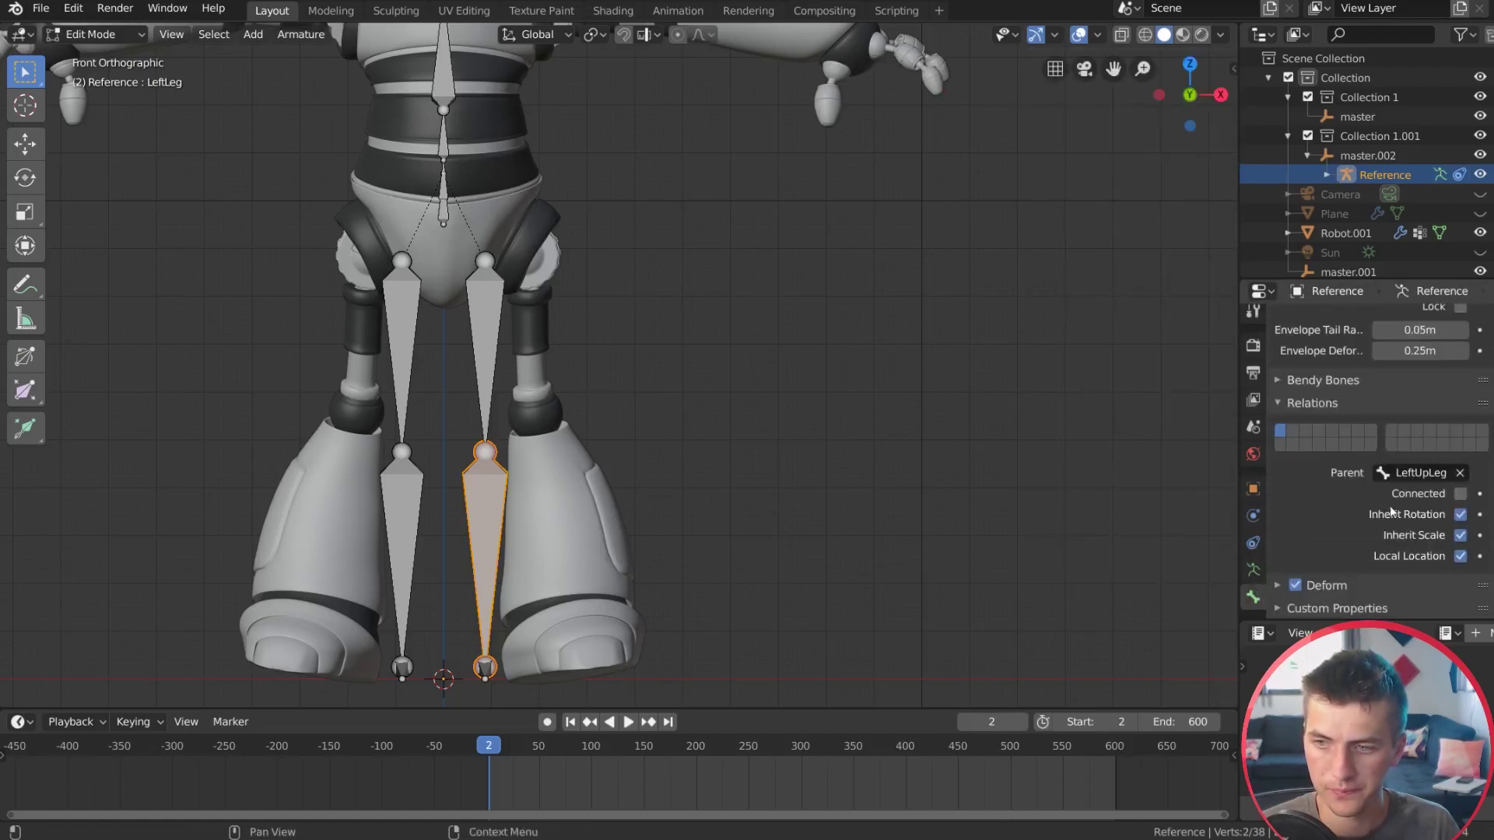
pyautogui.click(1462, 492)
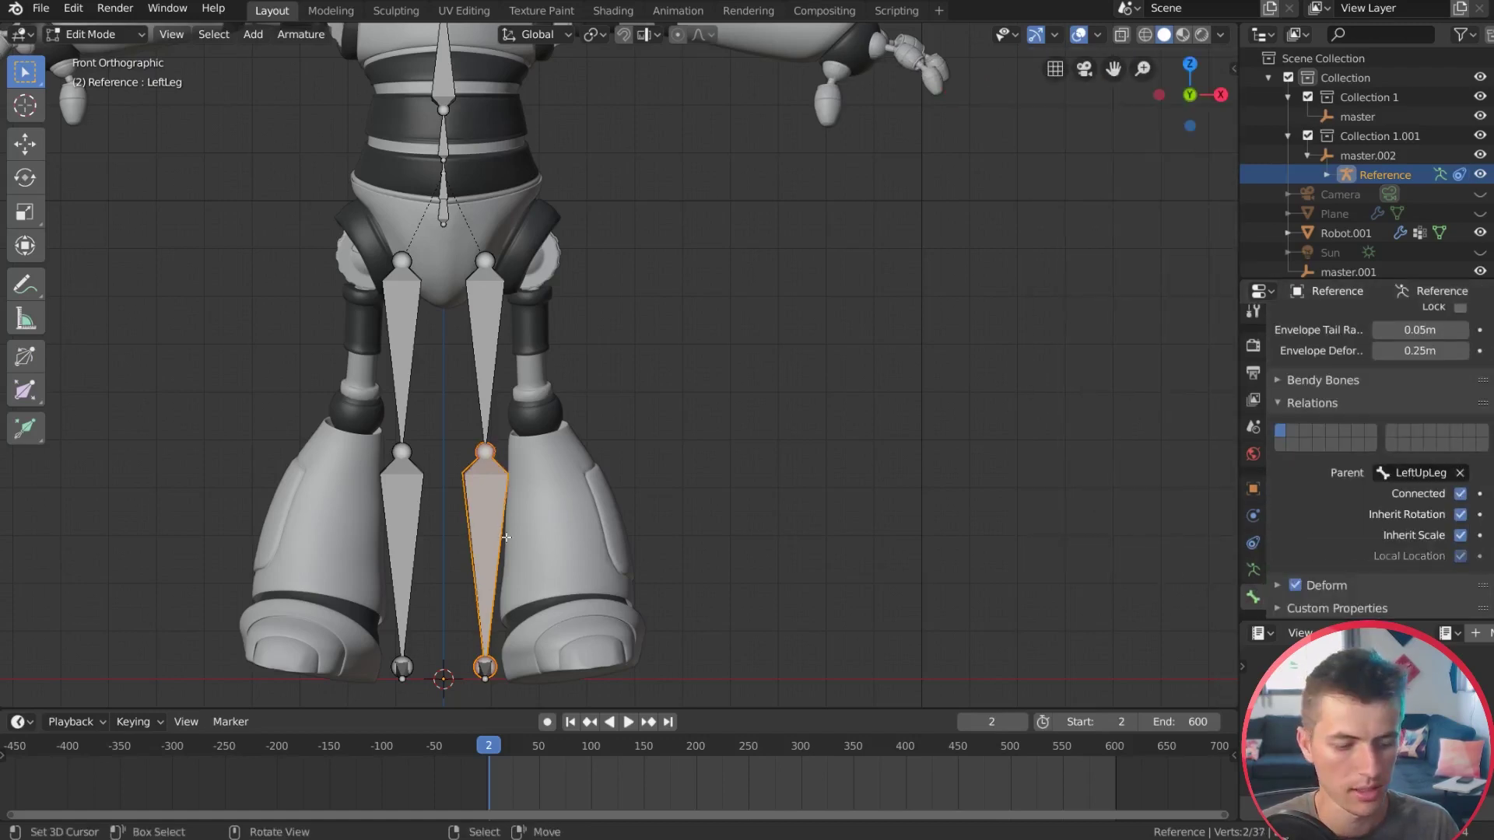
# Step: Connect the LeftFoot bone to LeftLeg and move the LeftLeg bone about 0.12 m outward into the robot's lower leg
pyautogui.press('g')
pyautogui.rightClick(573, 485)
pyautogui.click(484, 666)
pyautogui.click(486, 568)
pyautogui.press('g')
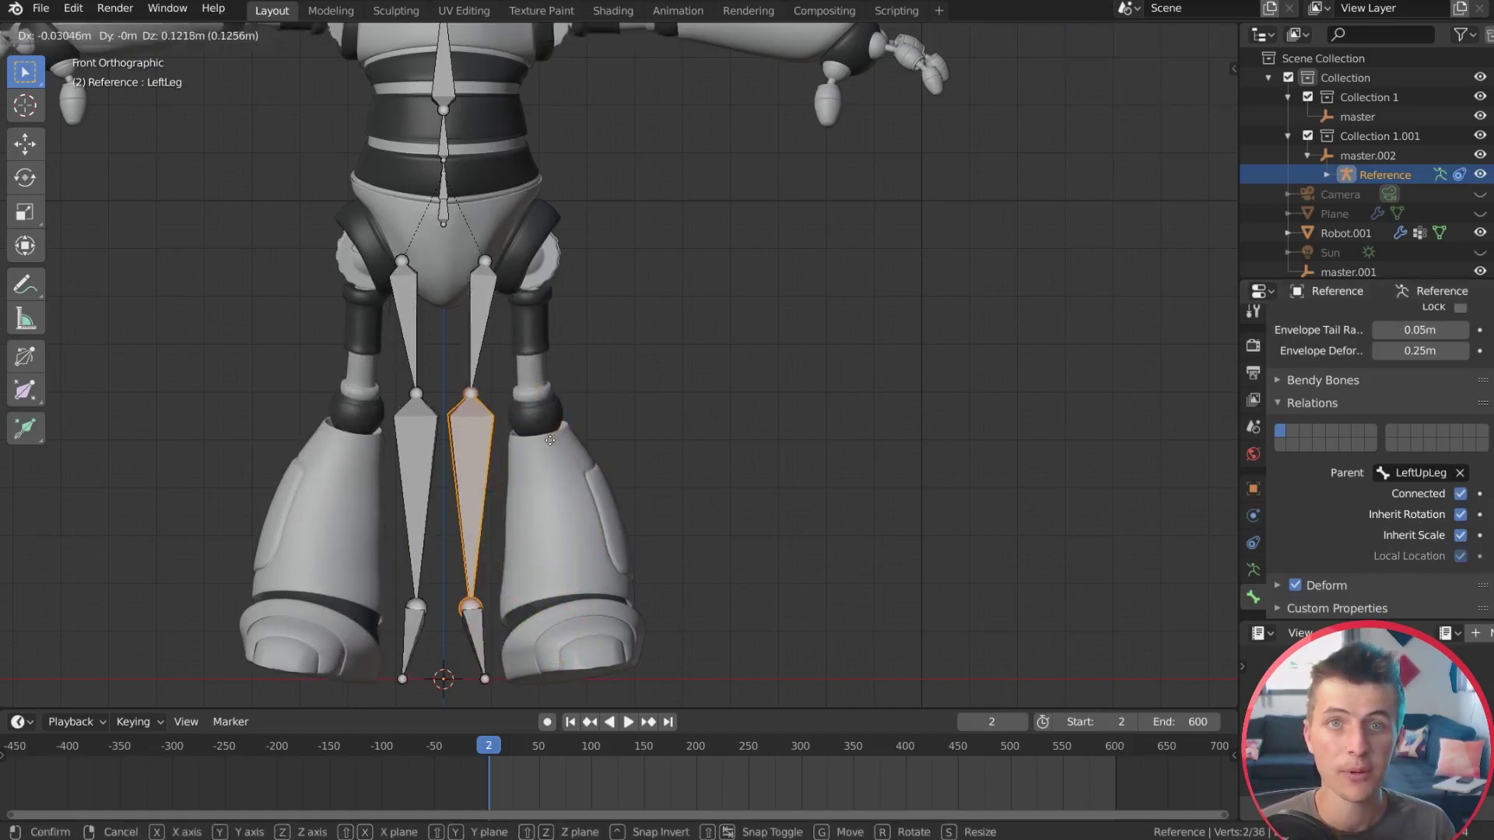
pyautogui.click(621, 481)
# Step: Move the left foot bone's tip and ankle joint outward to the middle of the robot's left boot
pyautogui.scroll(2, 569, 473)
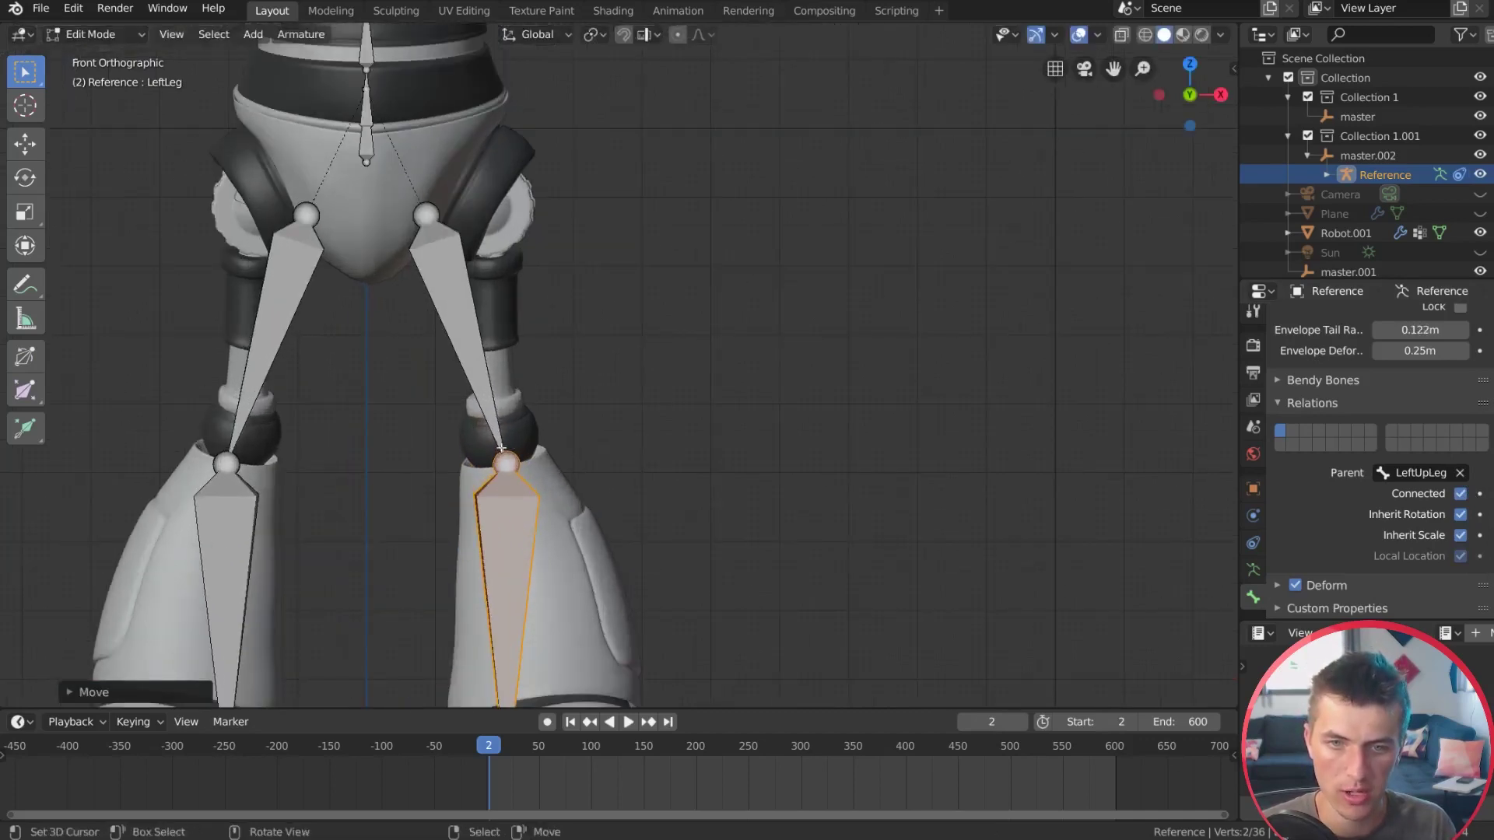
pyautogui.keyDown('shift'); pyautogui.moveTo(605, 511); pyautogui.dragTo(542, 301, button='middle'); pyautogui.keyUp('shift')
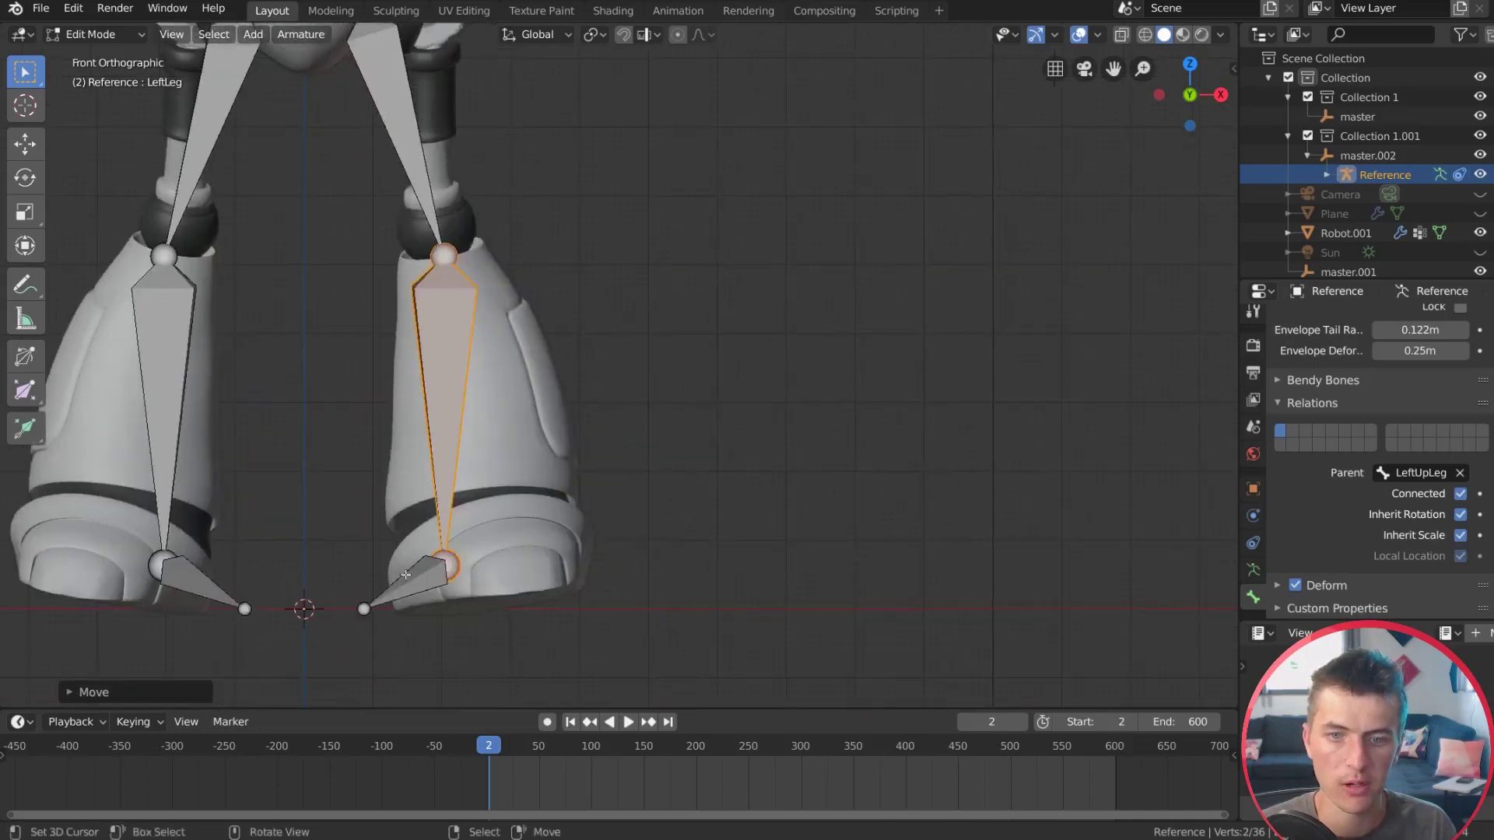
pyautogui.rightClick(393, 600)
pyautogui.press('g')
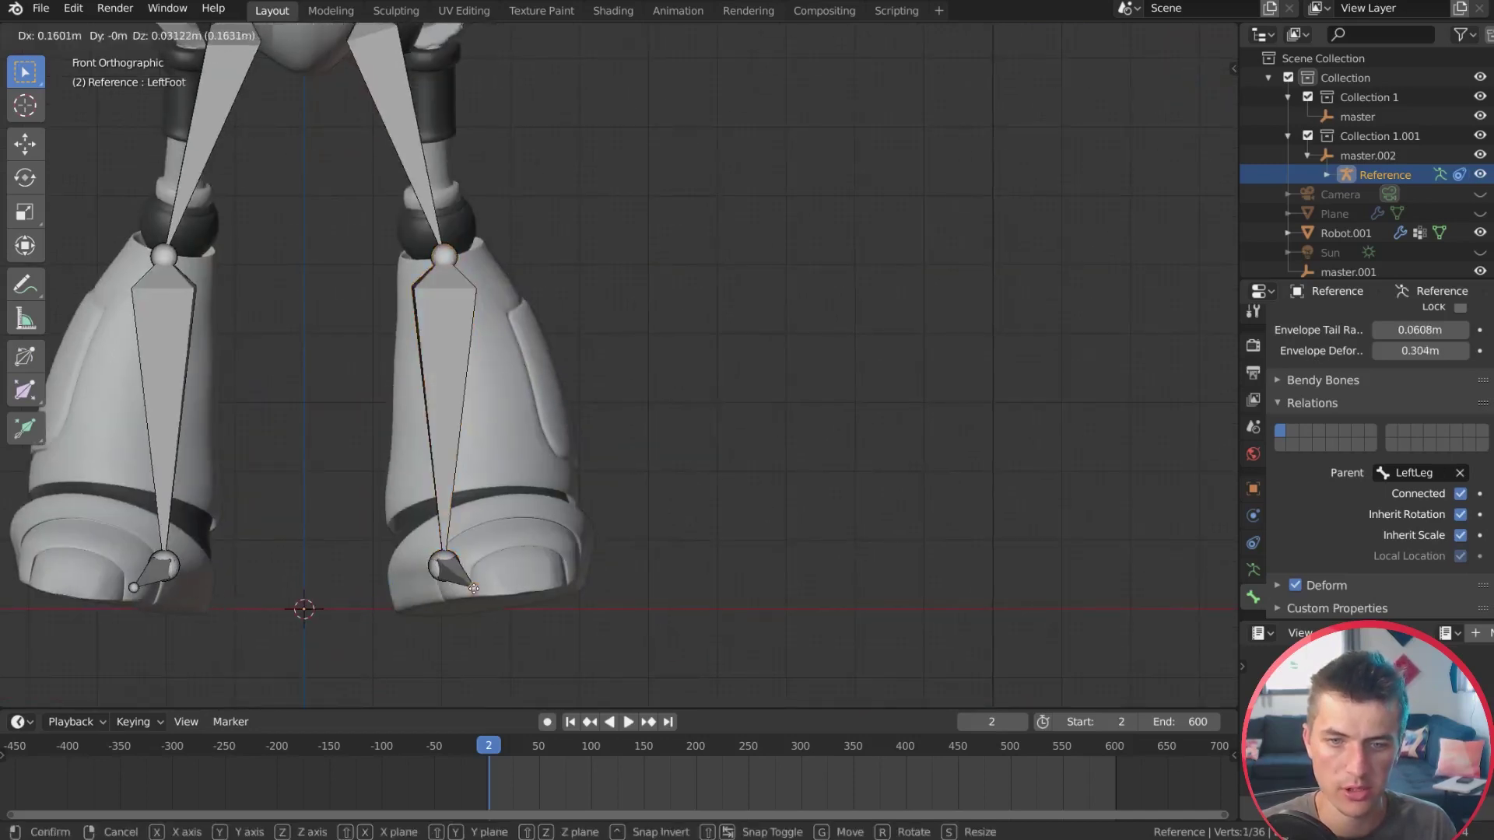
pyautogui.click(433, 567)
pyautogui.rightClick(434, 567)
pyautogui.press('g')
pyautogui.click(480, 560)
pyautogui.rightClick(490, 572)
pyautogui.press('g')
pyautogui.click(502, 568)
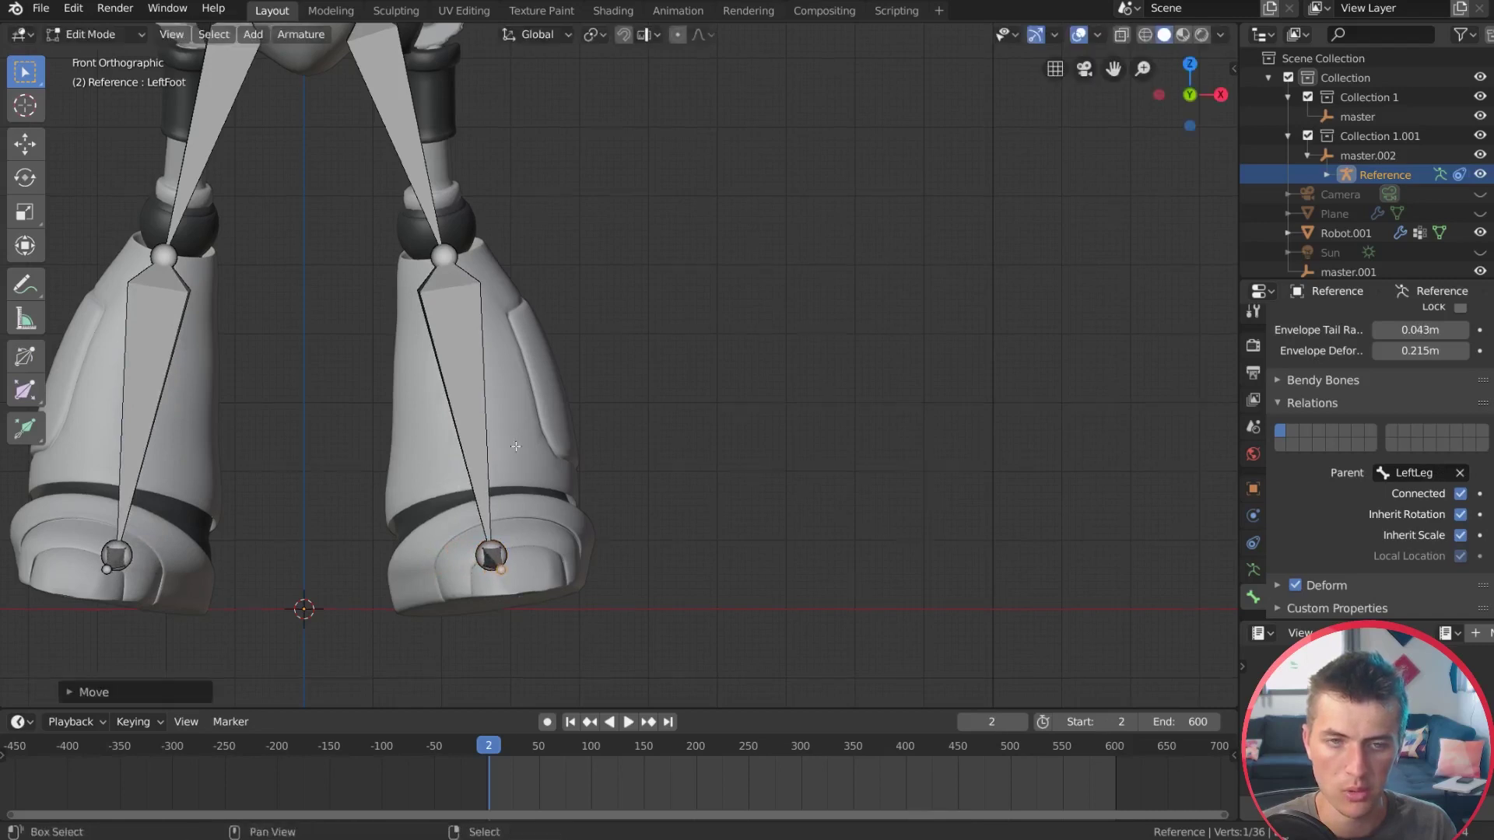
# Step: Move the head of the LeftUpLeg bone outward into the robot's left hip joint
pyautogui.keyDown('shift'); pyautogui.moveTo(475, 258); pyautogui.dragTo(536, 565, button='middle'); pyautogui.keyUp('shift')
pyautogui.click(422, 312)
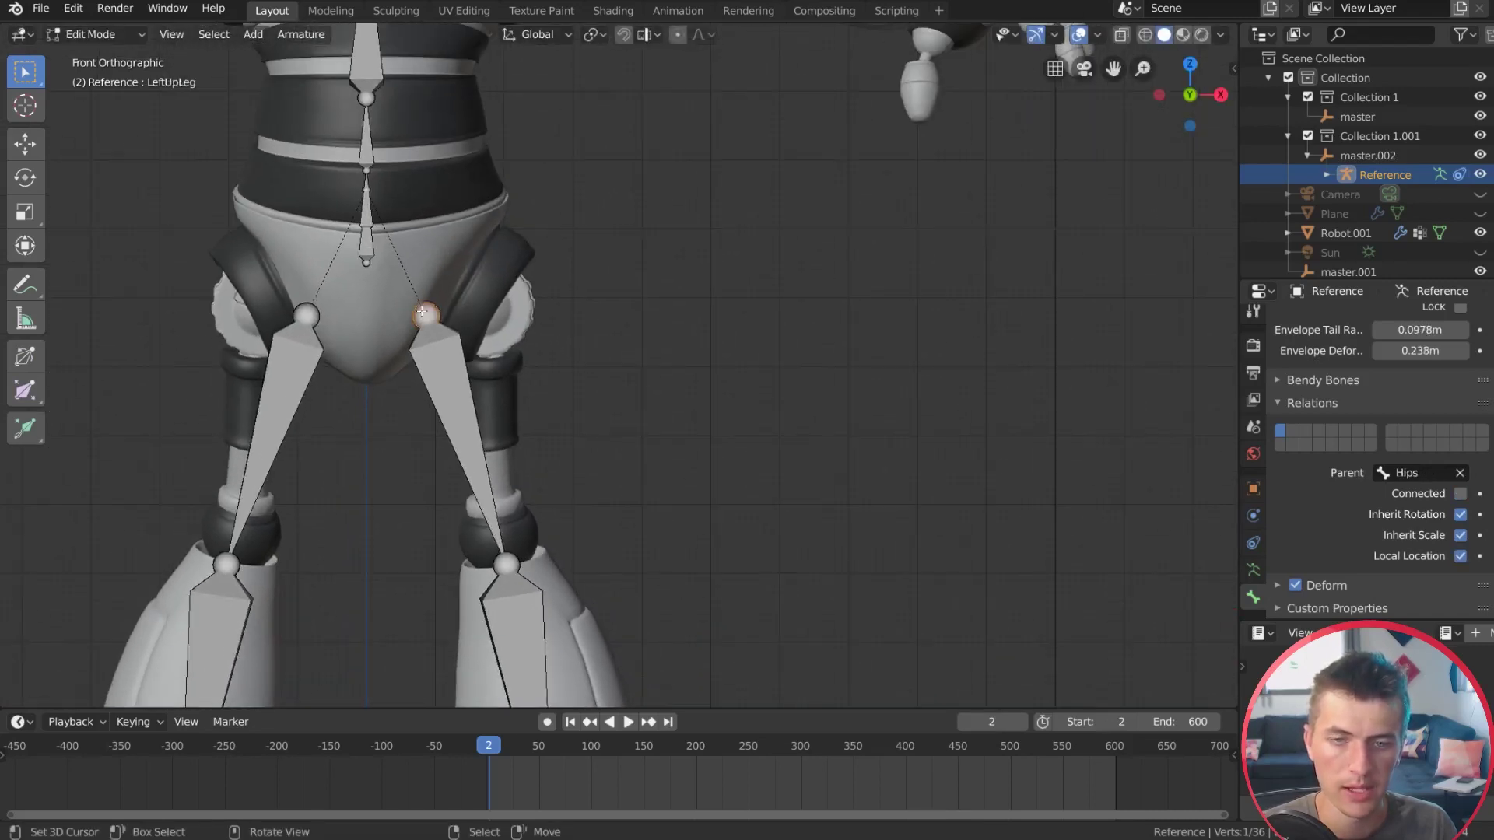
pyautogui.press('g')
pyautogui.click(487, 311)
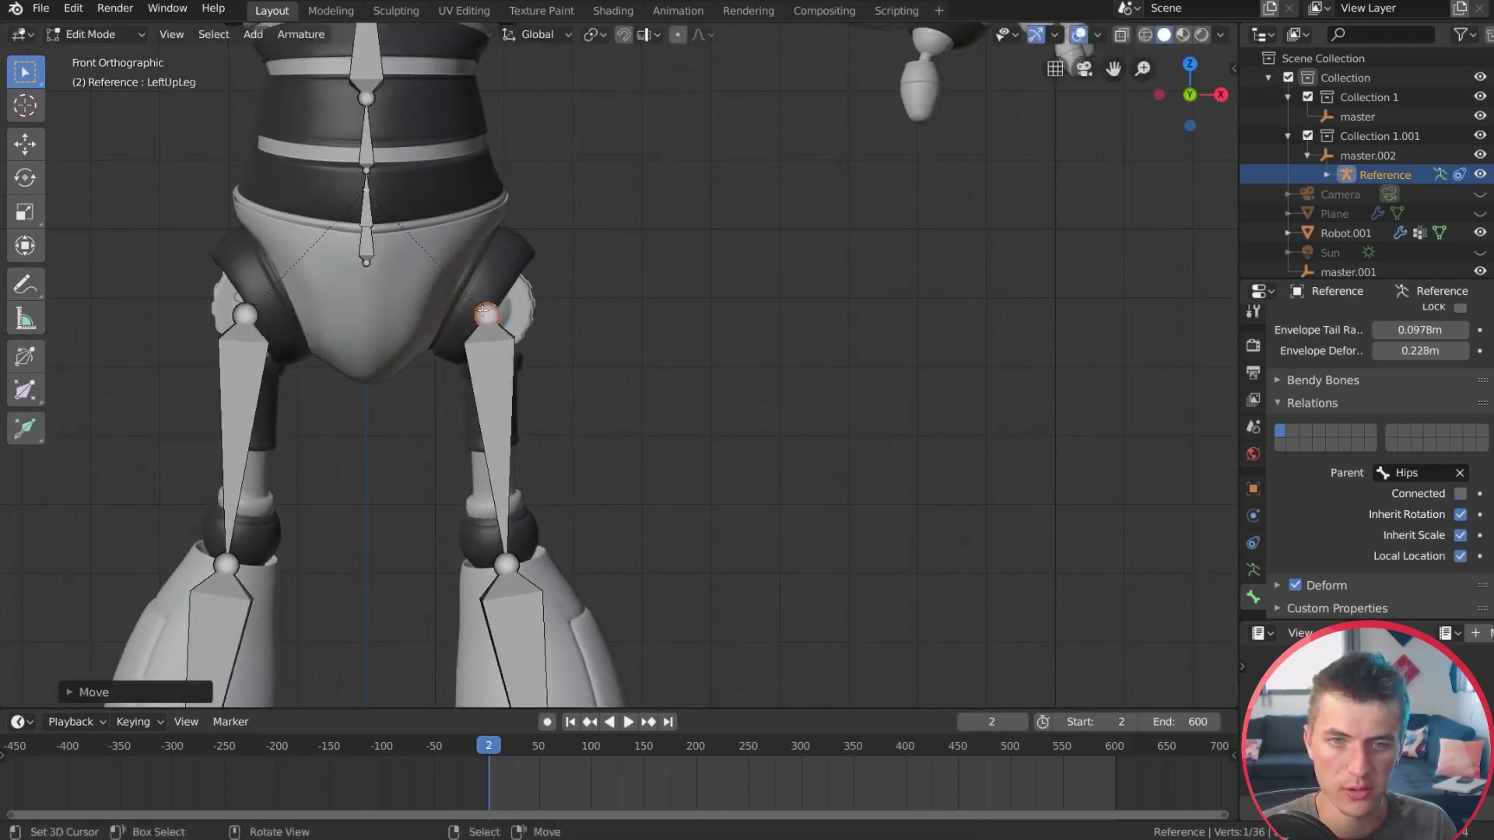
# Step: In the right side view, fine-tune the LeftUpLeg bone's head to sit inside the hip socket
pyautogui.press('KP_3')
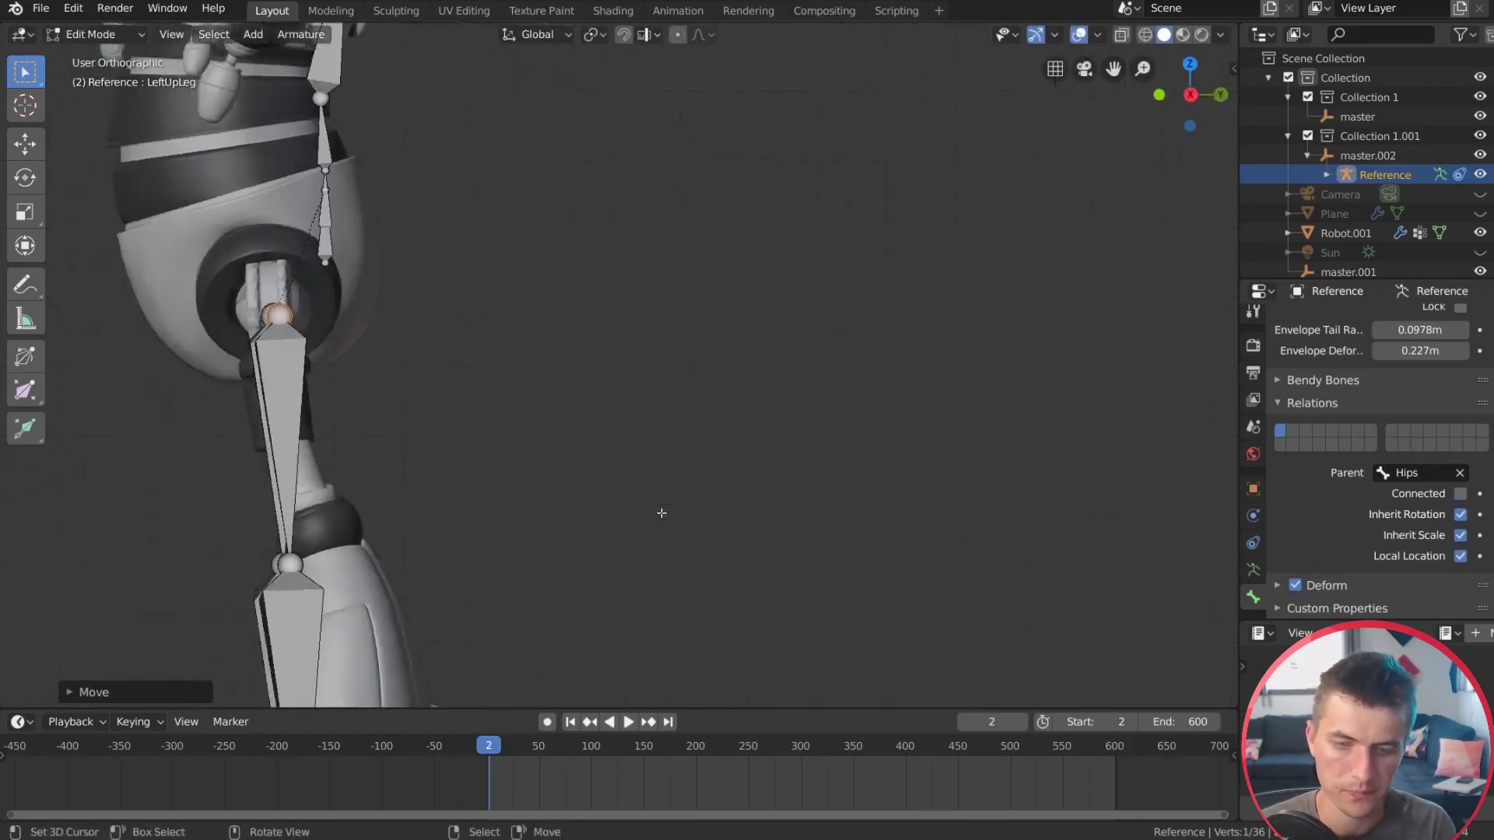
pyautogui.scroll(1, 515, 514)
pyautogui.press('g')
pyautogui.click(498, 354)
pyautogui.press('g')
pyautogui.click(494, 350)
# Step: In the side view, move the left knee joint into the robot's knee ball and the ankle joint back about 0.07 m toward the heel
pyautogui.keyDown('shift'); pyautogui.moveTo(476, 413); pyautogui.dragTo(446, 340, button='middle'); pyautogui.keyUp('shift')
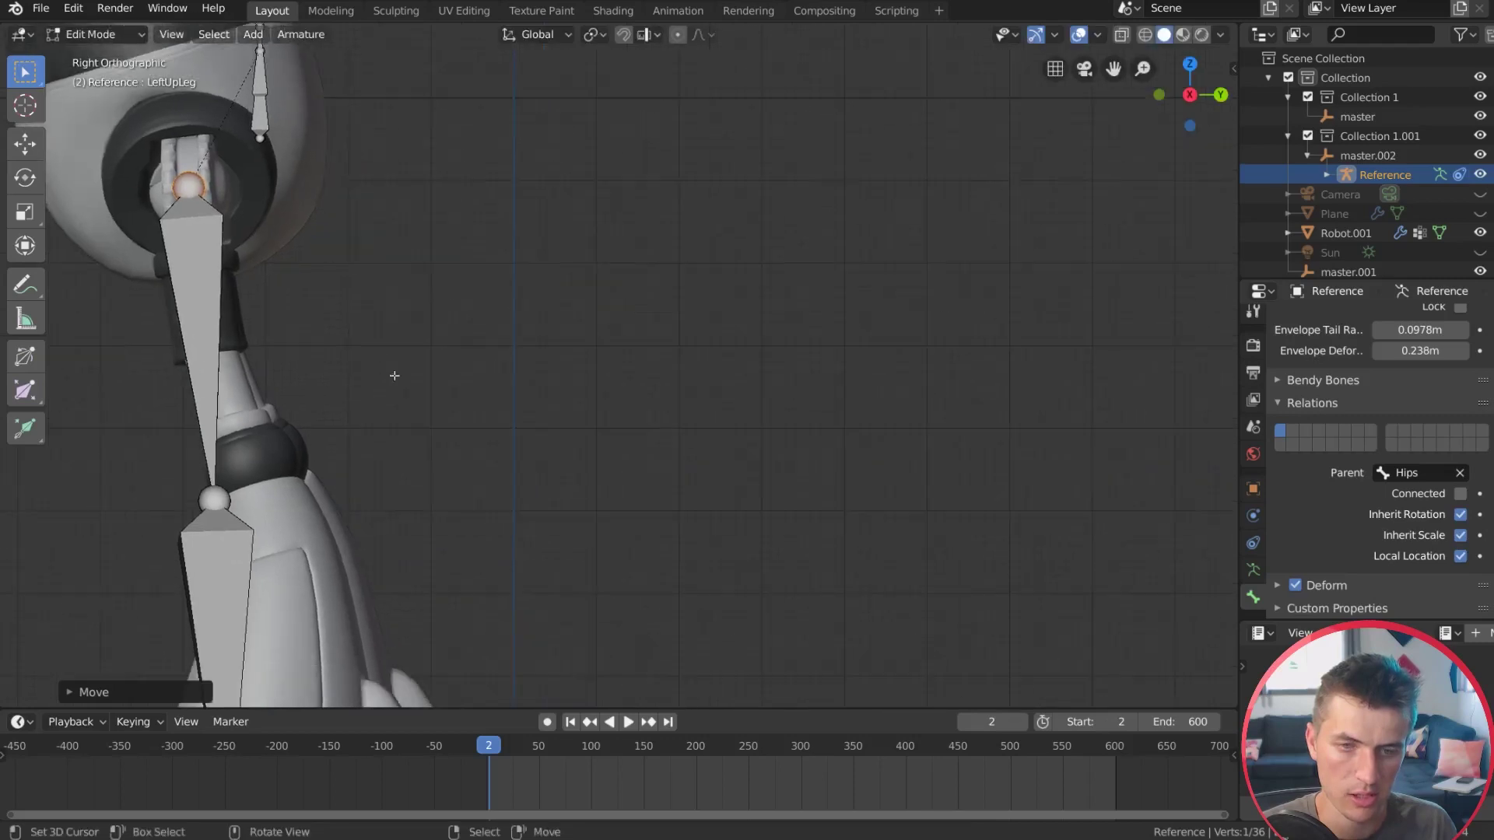
pyautogui.click(214, 498)
pyautogui.press('g')
pyautogui.click(259, 450)
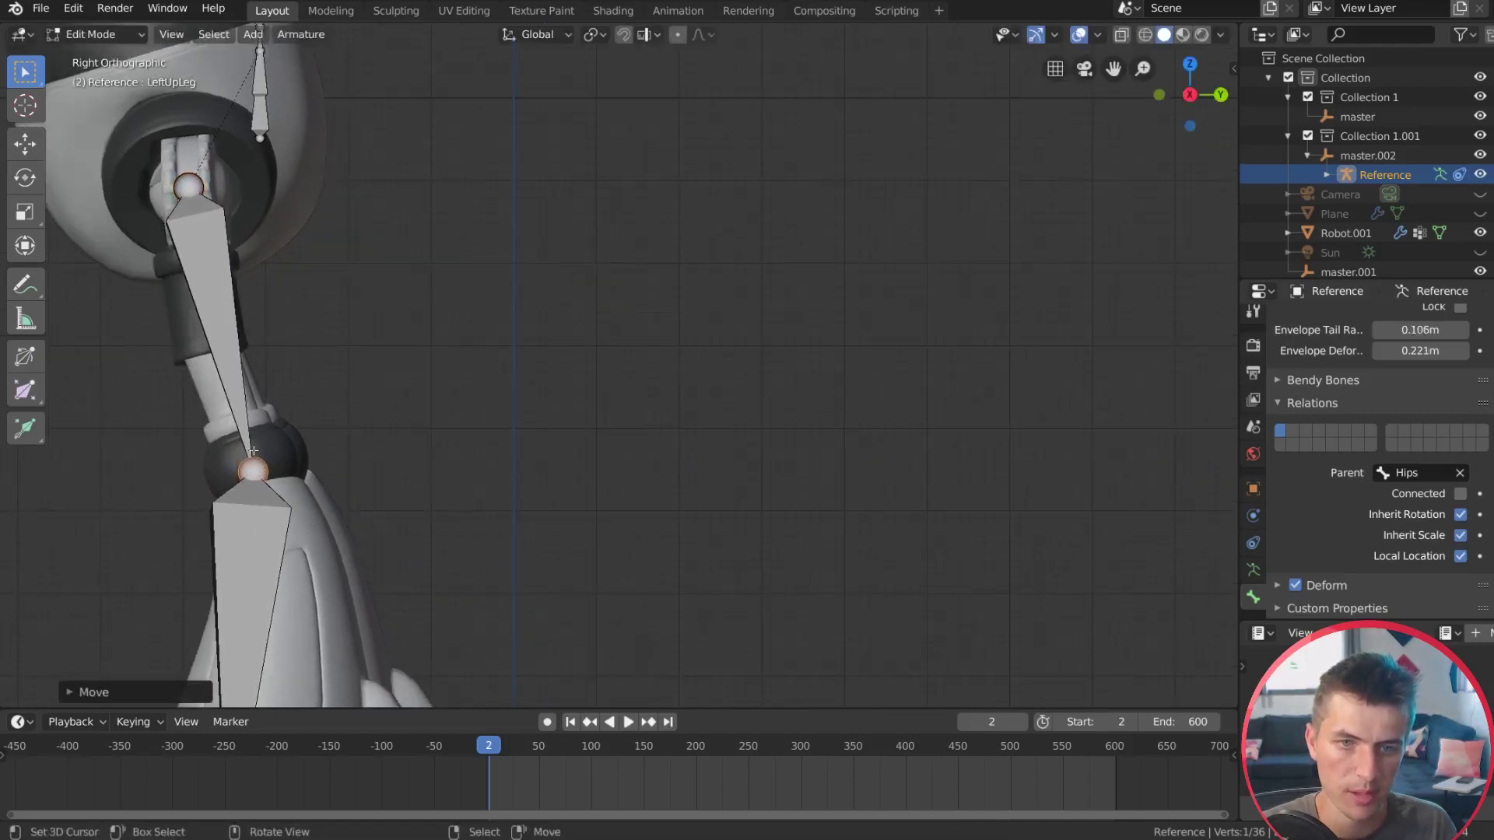
pyautogui.keyDown('shift'); pyautogui.moveTo(424, 534); pyautogui.dragTo(395, 235, button='middle'); pyautogui.keyUp('shift')
pyautogui.click(200, 558)
pyautogui.press('g')
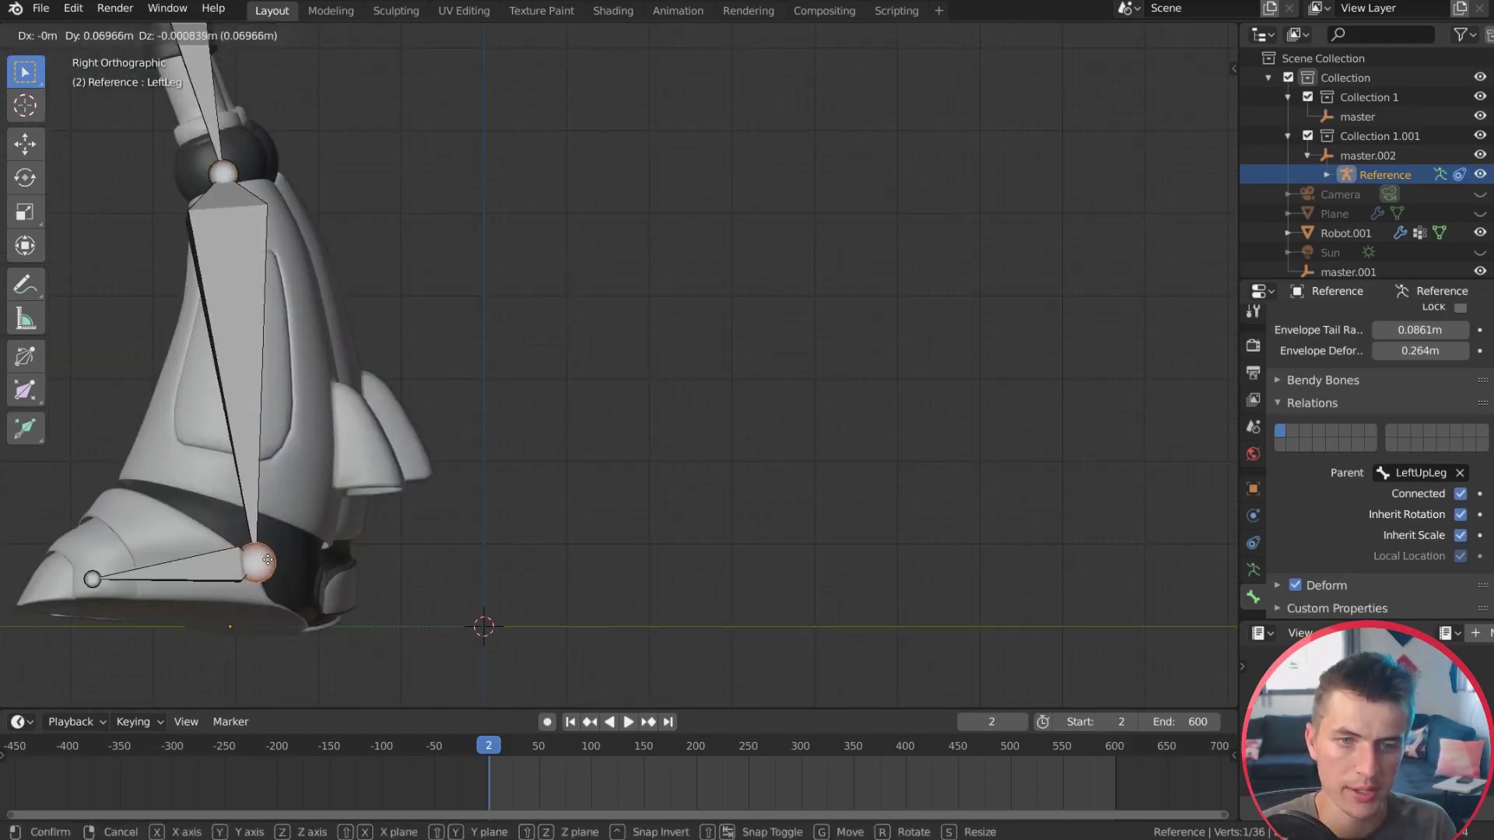
pyautogui.click(267, 560)
# Step: In the front view, select the head of the LeftArm bone and switch the viewport to wireframe shading around the left shoulder
pyautogui.scroll(-3, 366, 501)
pyautogui.moveTo(366, 500); pyautogui.dragTo(589, 499, button='middle')
pyautogui.press('KP_1')
pyautogui.keyDown('shift'); pyautogui.scroll(3, 770, 406); pyautogui.keyUp('shift')
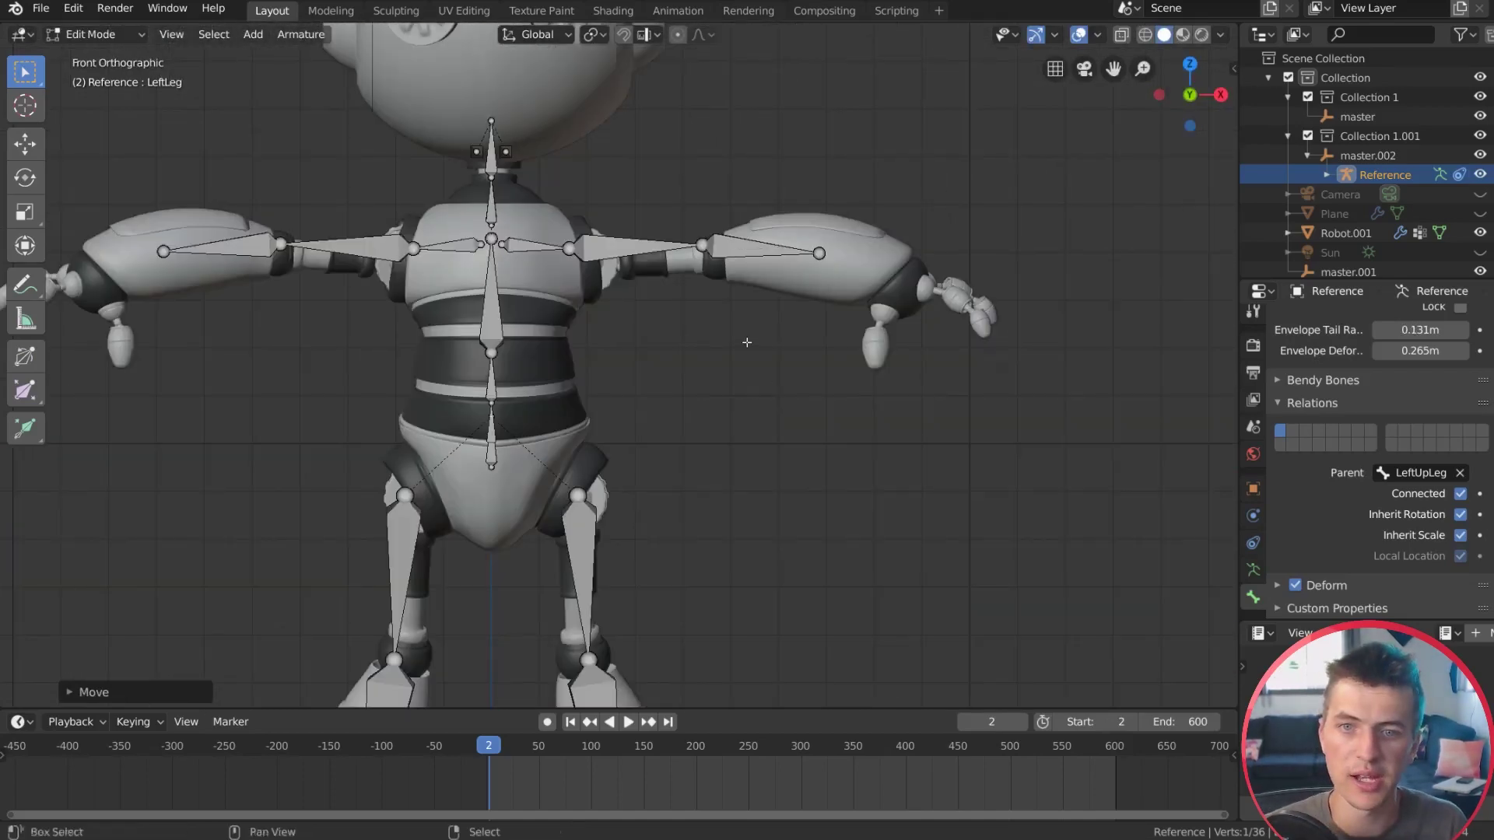
pyautogui.scroll(2, 736, 374)
pyautogui.scroll(3, 608, 339)
pyautogui.click(461, 224)
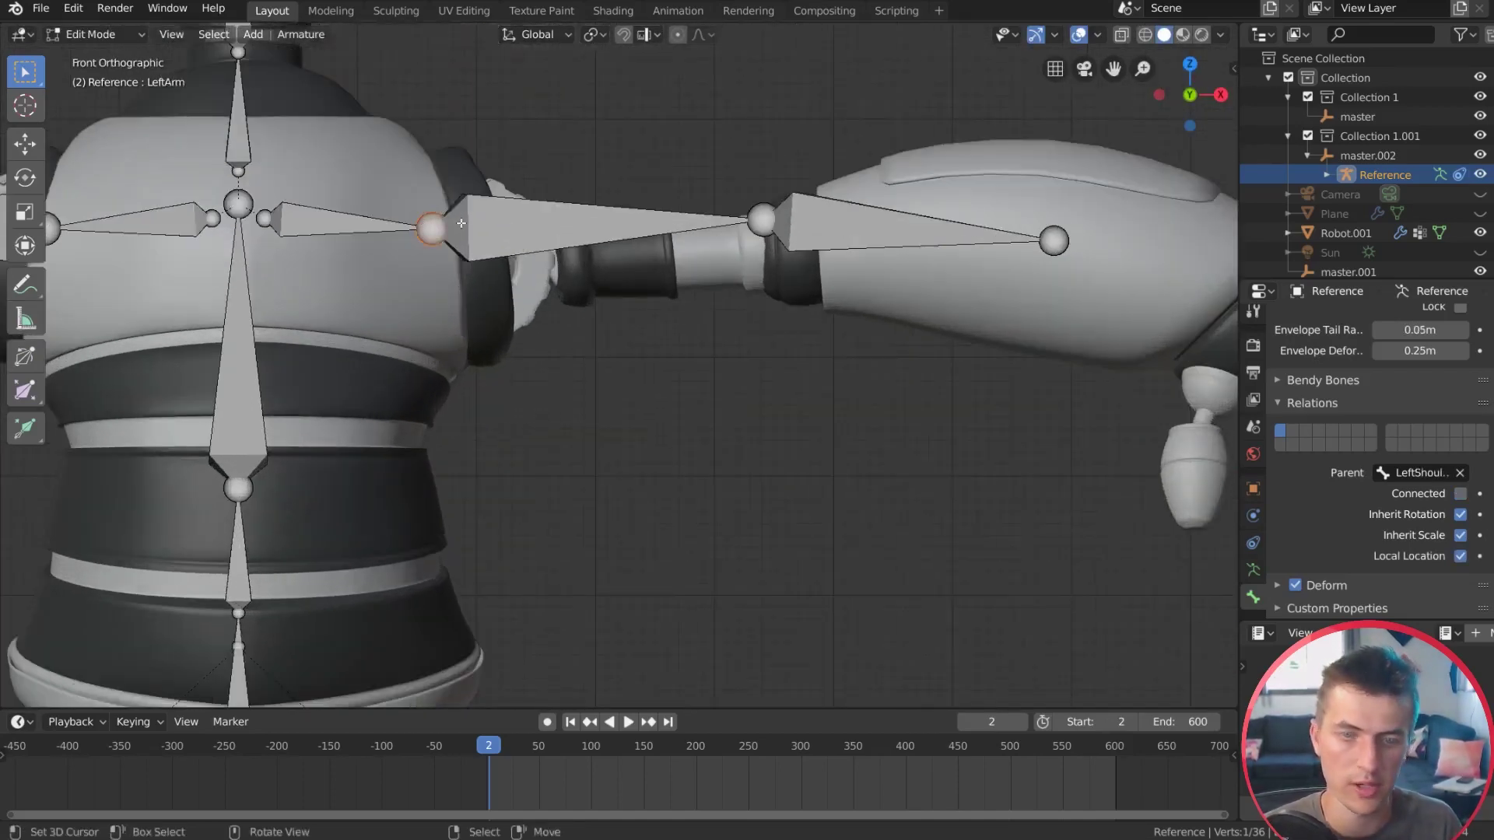
pyautogui.press('g')
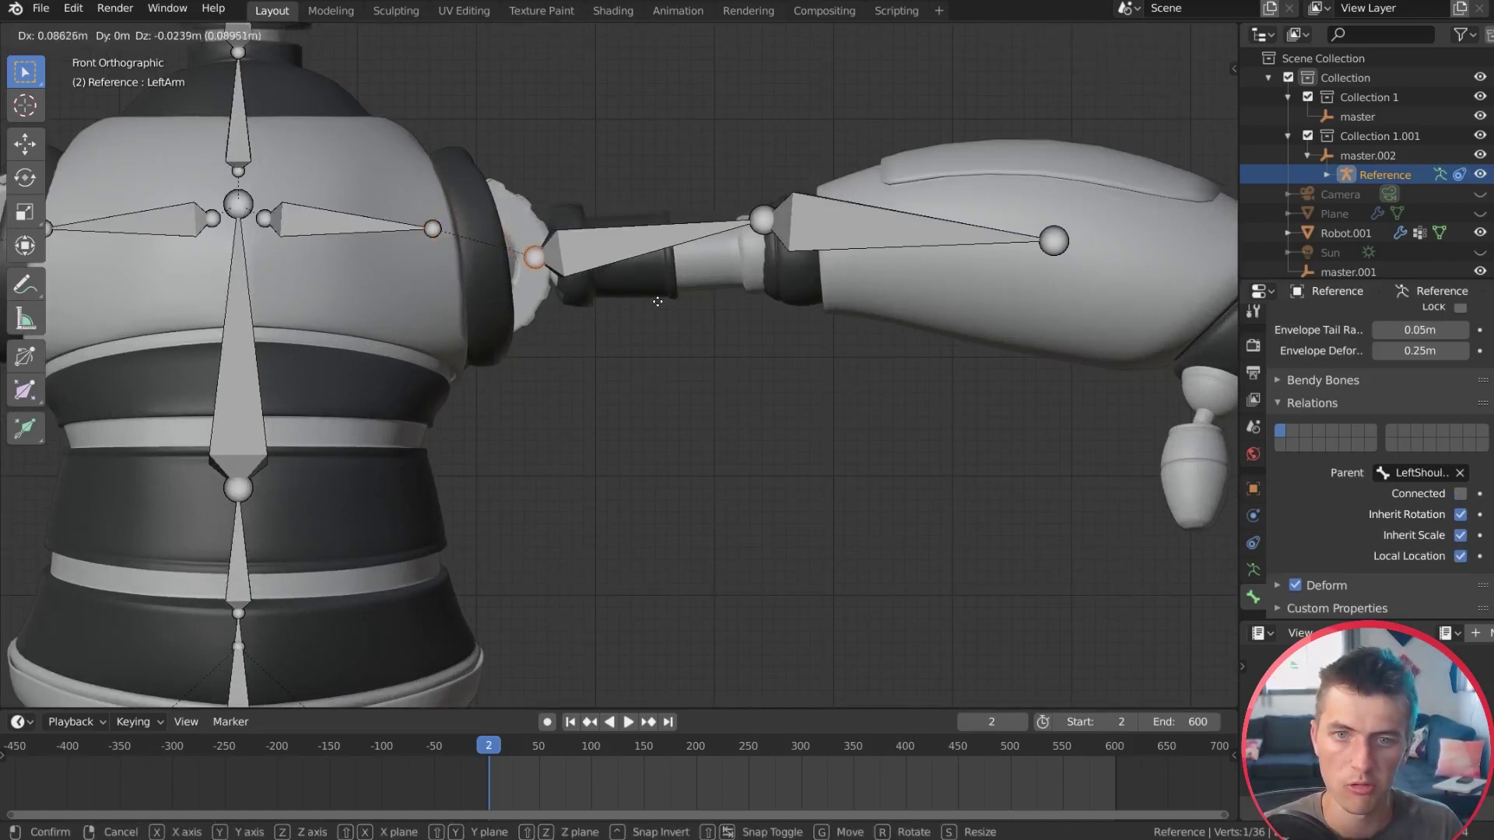
pyautogui.rightClick(624, 302)
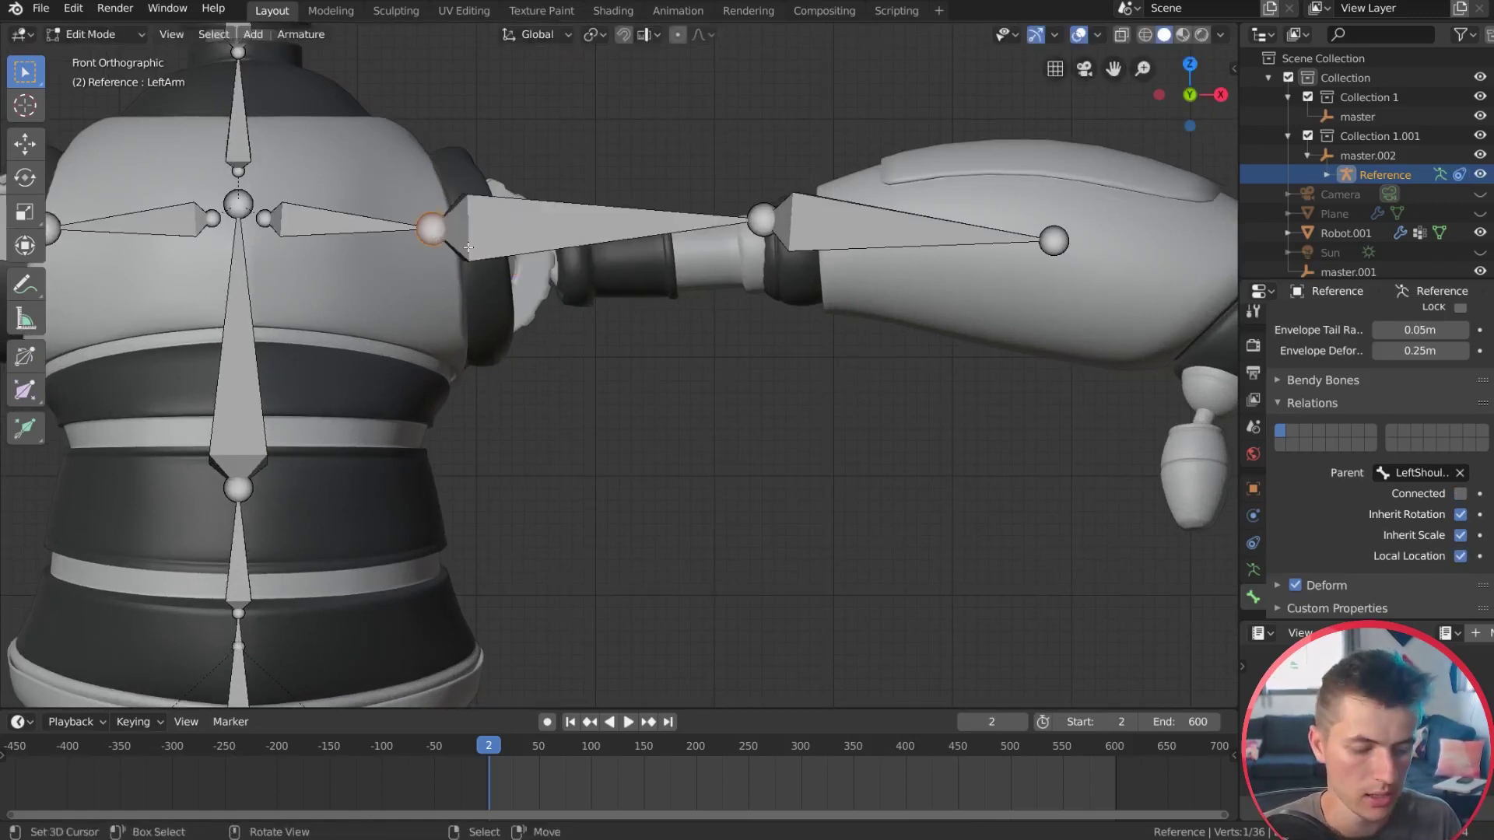
pyautogui.press('z')
pyautogui.click(364, 257)
pyautogui.scroll(2, 553, 260)
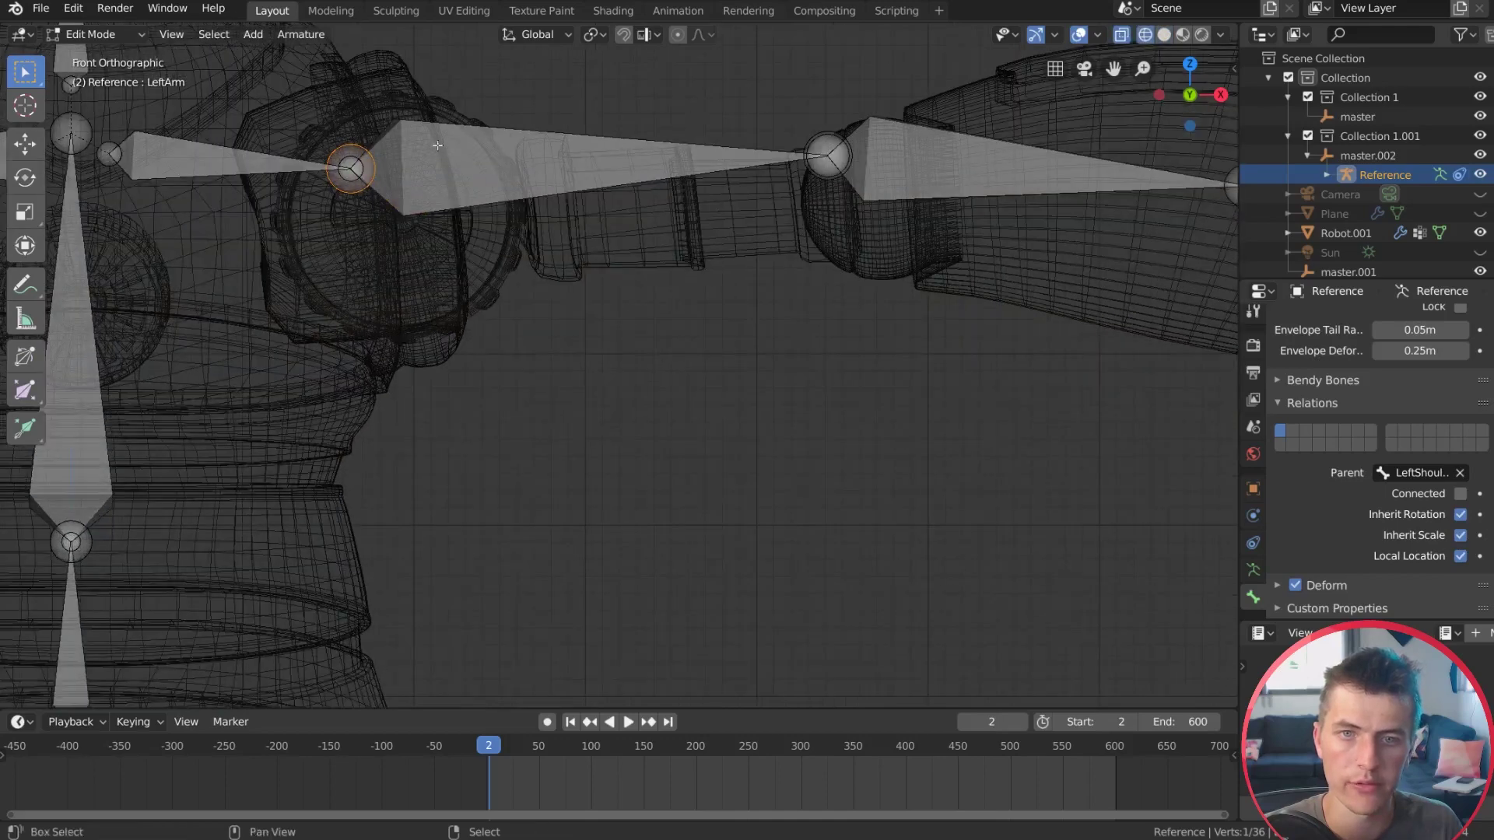
# Step: Move the LeftShoulder bone's tail together with the LeftArm bone's head about 0.03 m into the centre of the shoulder joint
pyautogui.click(408, 230)
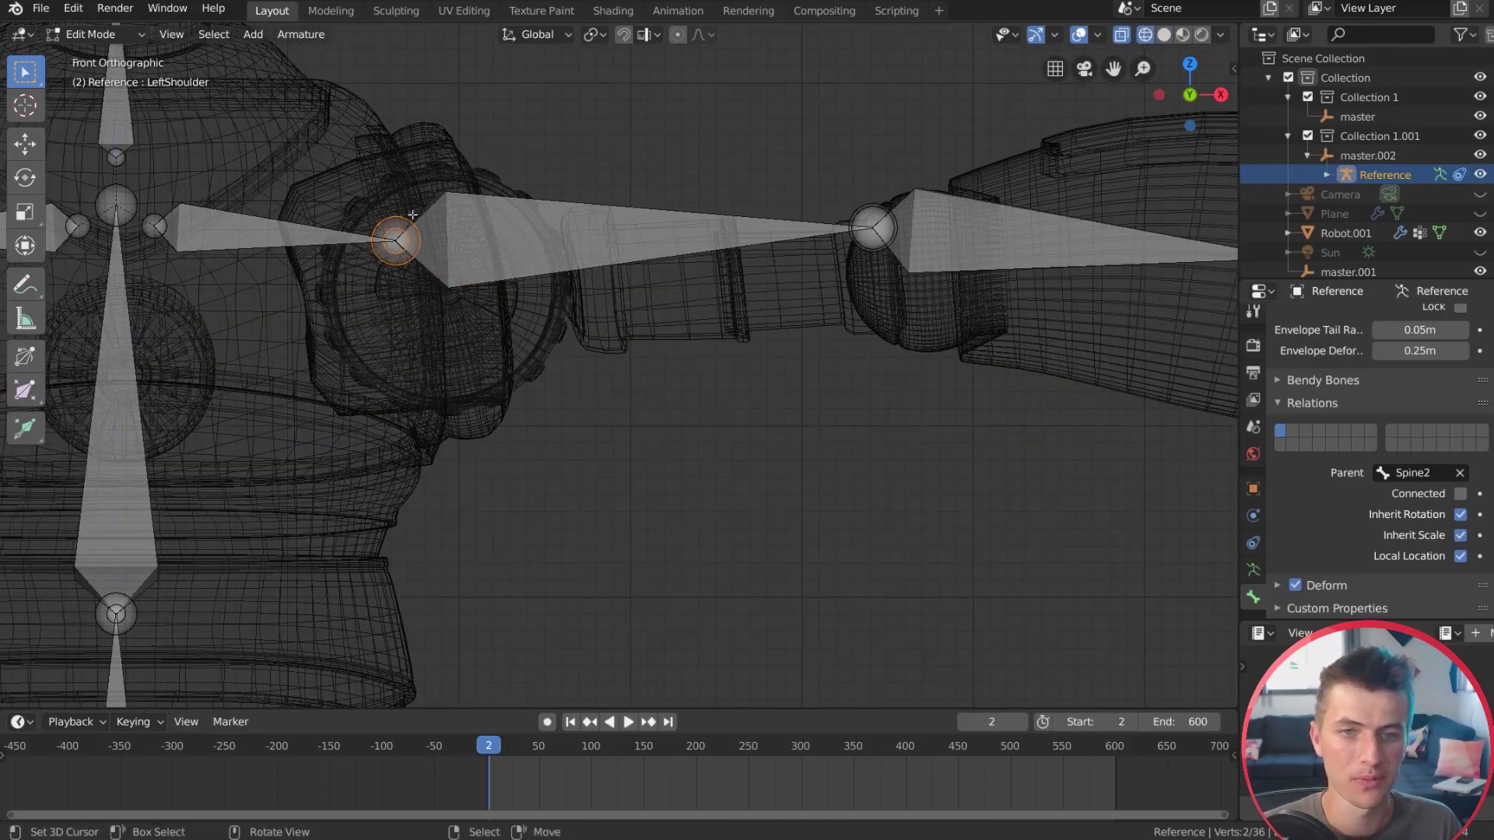
pyautogui.click(406, 224)
pyautogui.keyDown('shift'); pyautogui.rightClick(396, 228); pyautogui.keyUp('shift')
pyautogui.keyDown('shift'); pyautogui.rightClick(396, 233); pyautogui.keyUp('shift')
pyautogui.keyDown('shift'); pyautogui.rightClick(397, 219); pyautogui.keyUp('shift')
pyautogui.press('g')
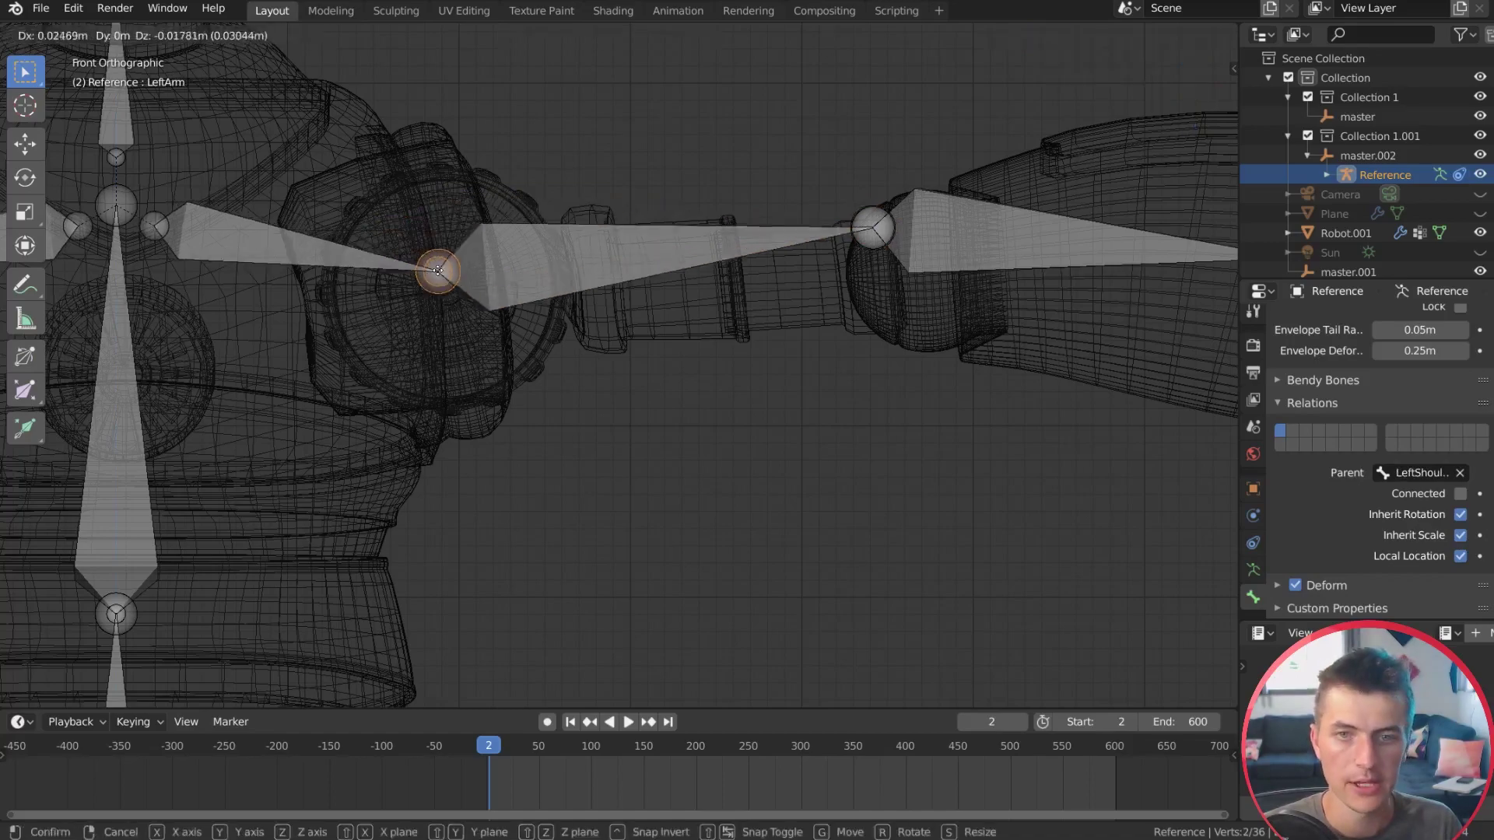
pyautogui.click(453, 264)
# Step: In the front view, move the left elbow joint about 0.06 m outward and down into the robot's elbow ball
pyautogui.scroll(-2, 459, 268)
pyautogui.moveTo(519, 286); pyautogui.dragTo(501, 295, button='middle')
pyautogui.scroll(5, 501, 296)
pyautogui.press('KP_1')
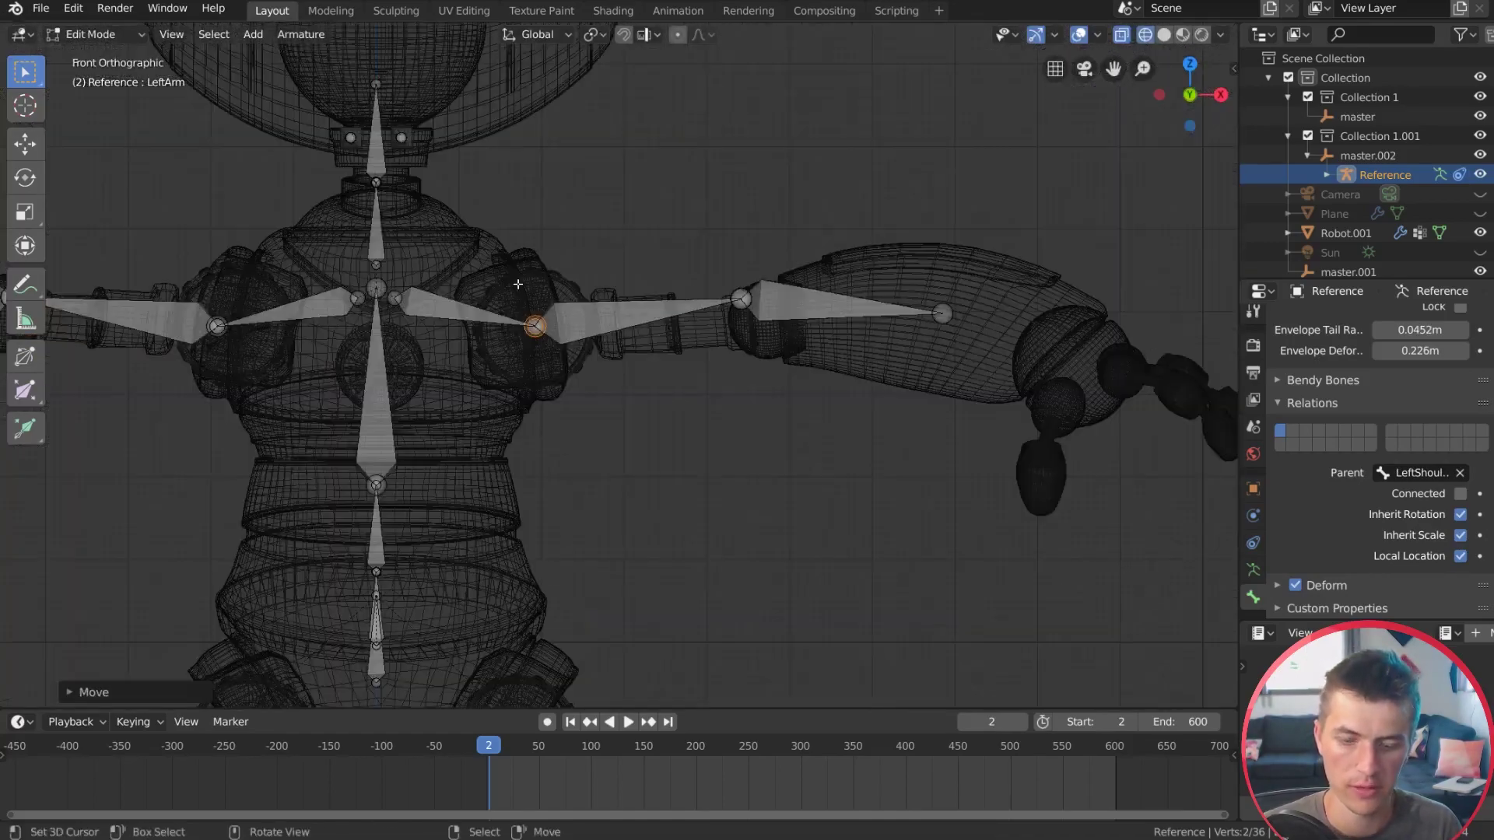
pyautogui.click(770, 302)
pyautogui.scroll(2, 777, 280)
pyautogui.click(782, 268)
pyautogui.click(782, 268)
pyautogui.press('g')
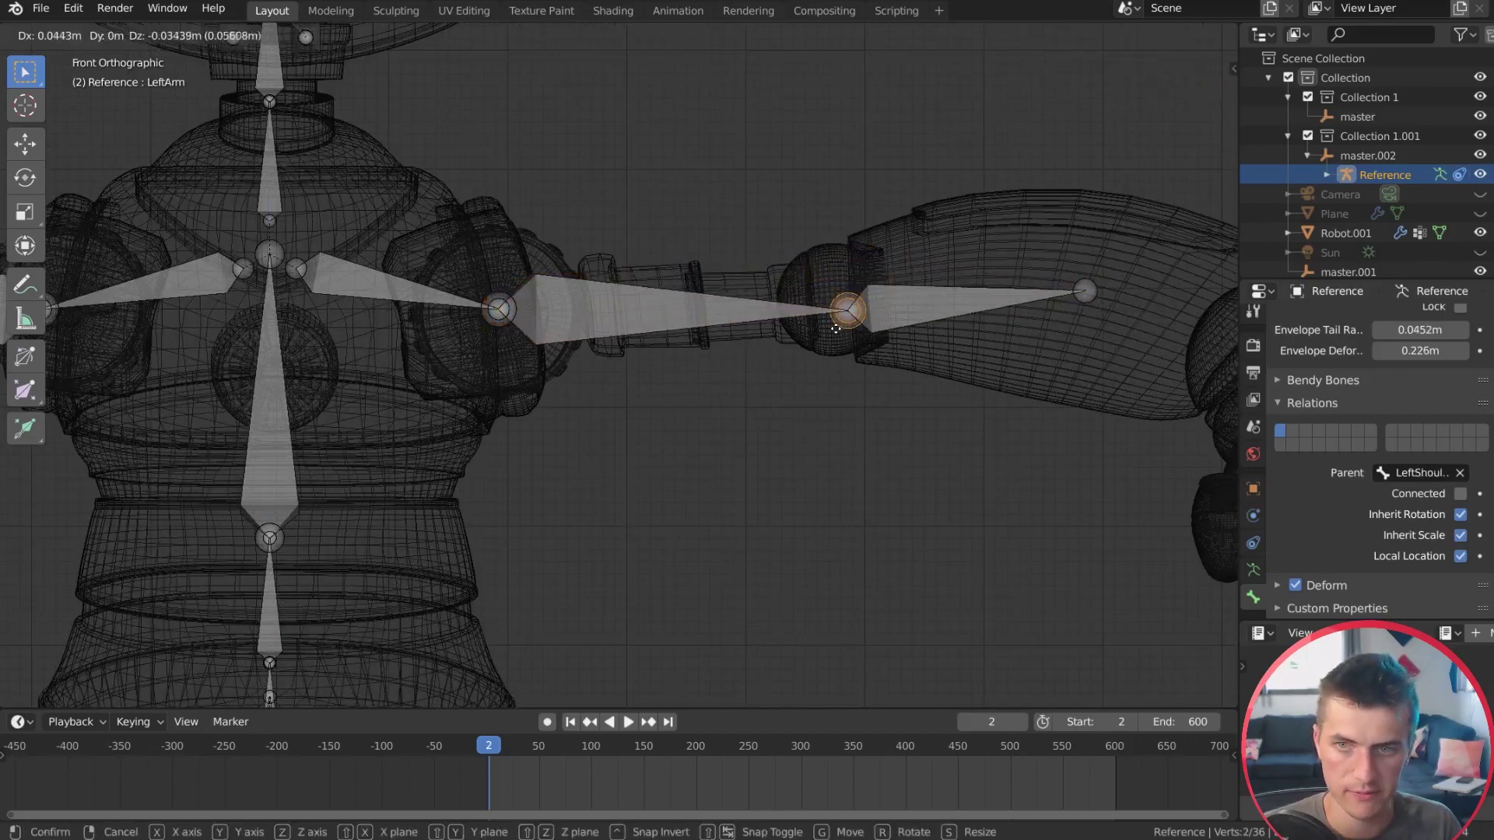
pyautogui.click(826, 317)
# Step: Move the LeftForeArm bone's tail about 0.18 m outward and down to the robot's left wrist
pyautogui.keyDown('shift'); pyautogui.moveTo(837, 313); pyautogui.dragTo(557, 292, button='middle'); pyautogui.keyUp('shift')
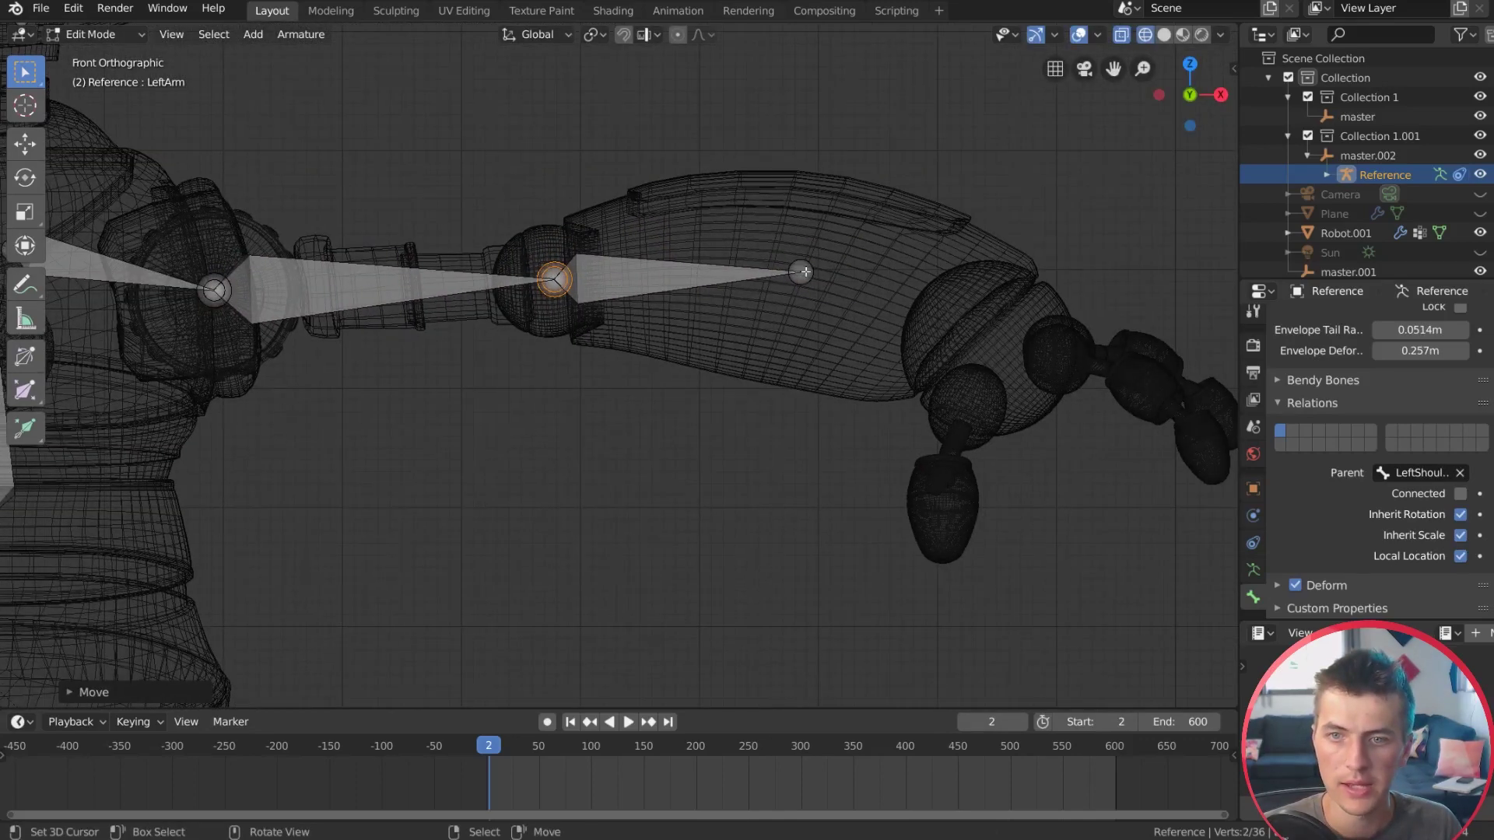
pyautogui.rightClick(806, 274)
pyautogui.scroll(-4, 810, 274)
pyautogui.press('g')
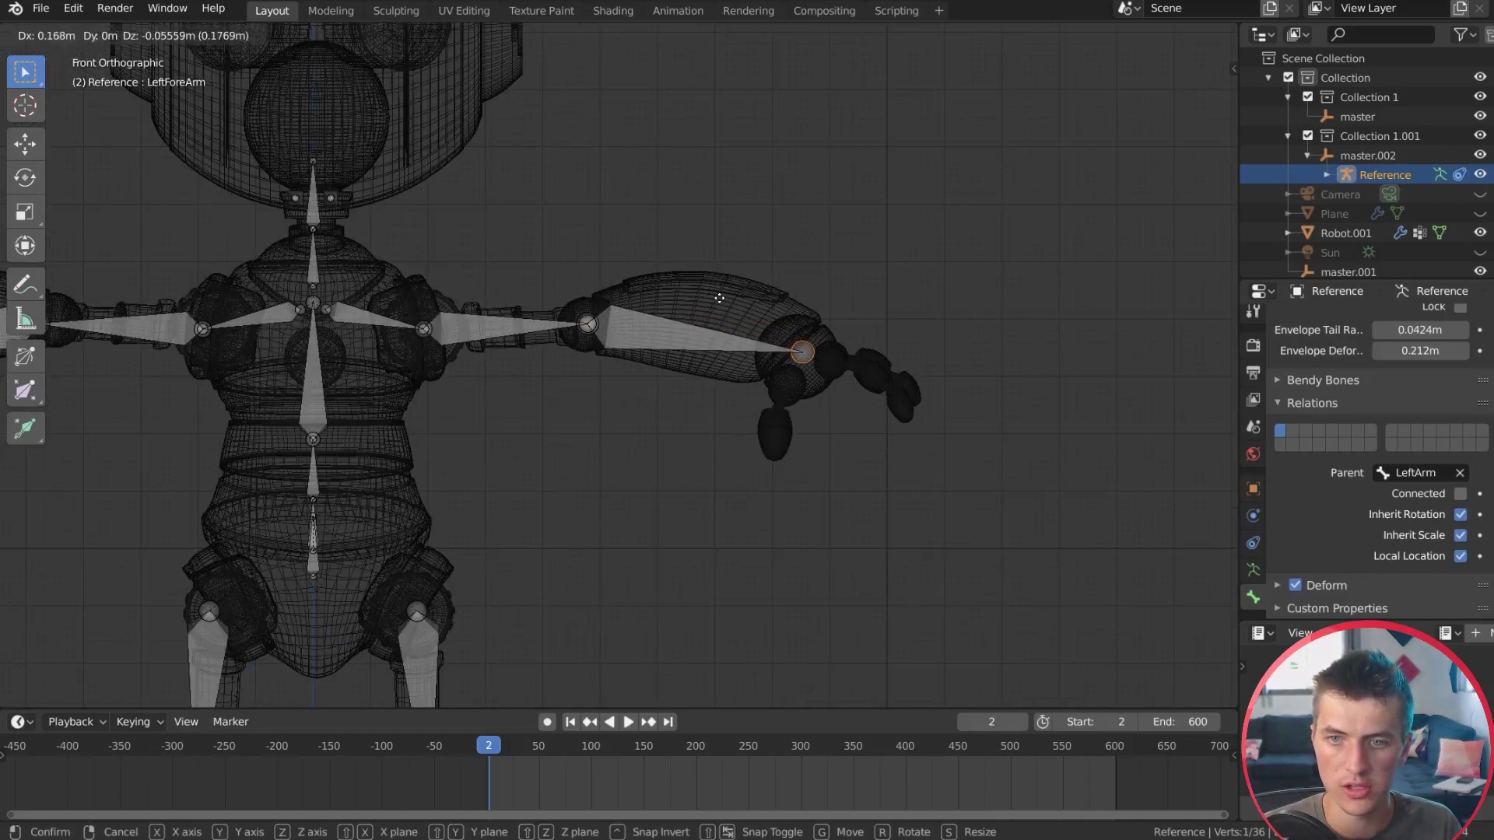
pyautogui.click(754, 370)
pyautogui.keyDown('shift'); pyautogui.moveTo(532, 344); pyautogui.dragTo(880, 375, button='middle'); pyautogui.keyUp('shift')
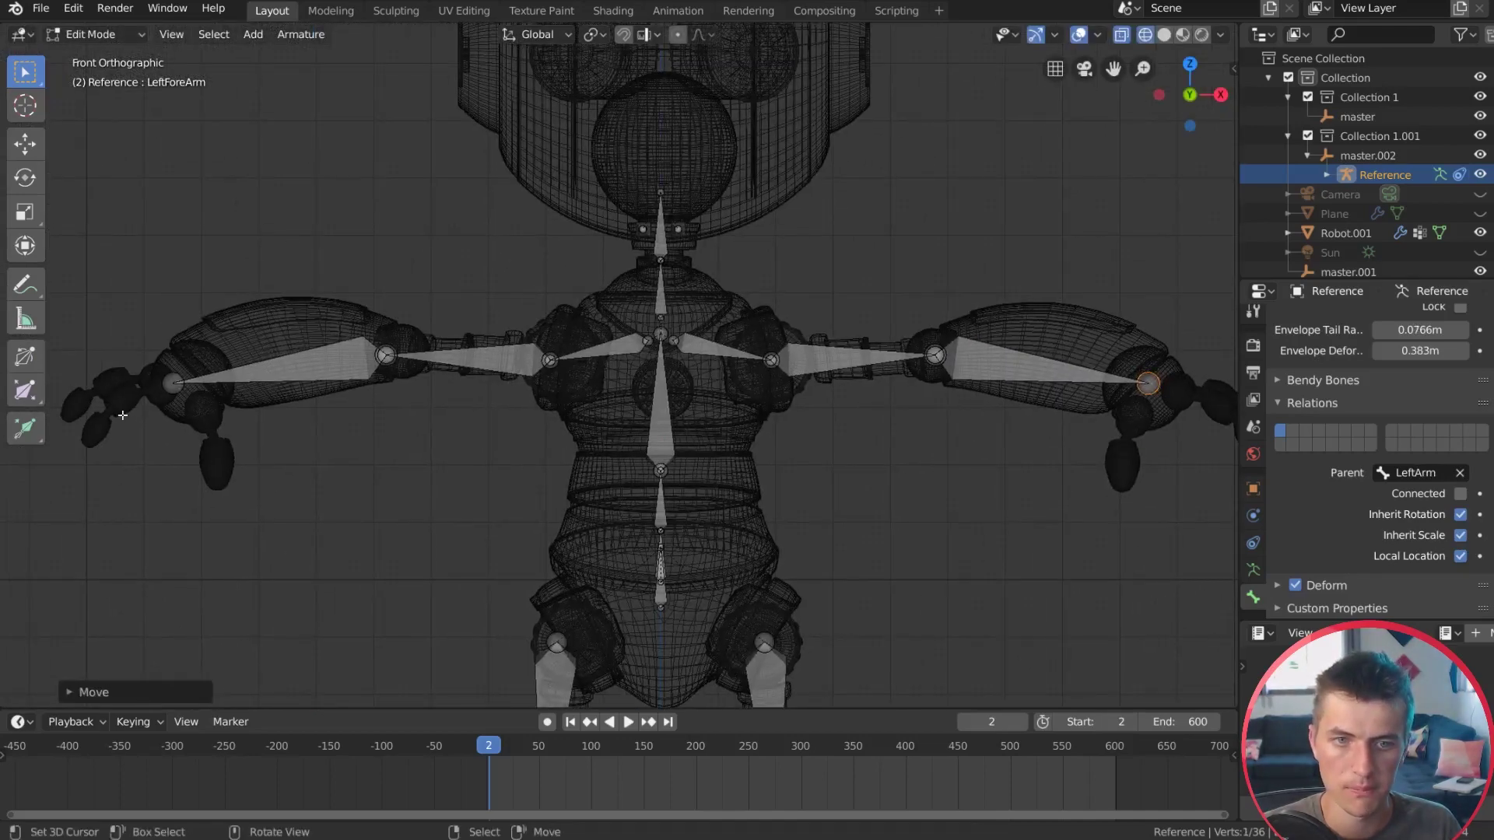
# Step: In the top view, move the left elbow joint along the Y axis into the centre of the robot's elbow ball
pyautogui.keyDown('shift'); pyautogui.moveTo(719, 367); pyautogui.dragTo(610, 370, button='middle'); pyautogui.keyUp('shift')
pyautogui.press('KP_7')
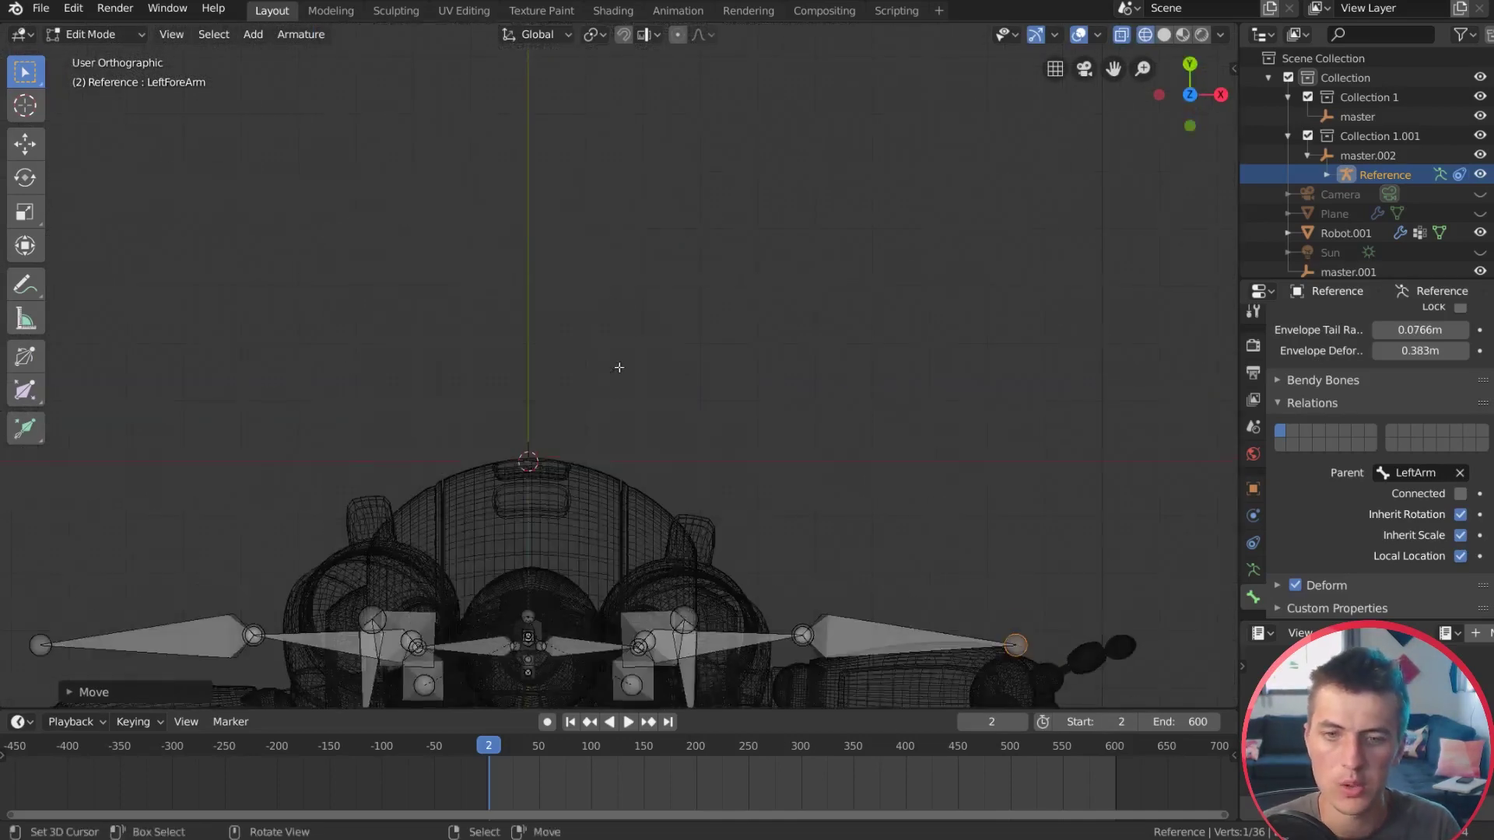
pyautogui.keyDown('shift'); pyautogui.moveTo(765, 533); pyautogui.dragTo(609, 90, button='middle'); pyautogui.keyUp('shift')
pyautogui.scroll(2, 632, 139)
pyautogui.keyDown('shift'); pyautogui.moveTo(633, 139); pyautogui.dragTo(654, 235, button='middle'); pyautogui.keyUp('shift')
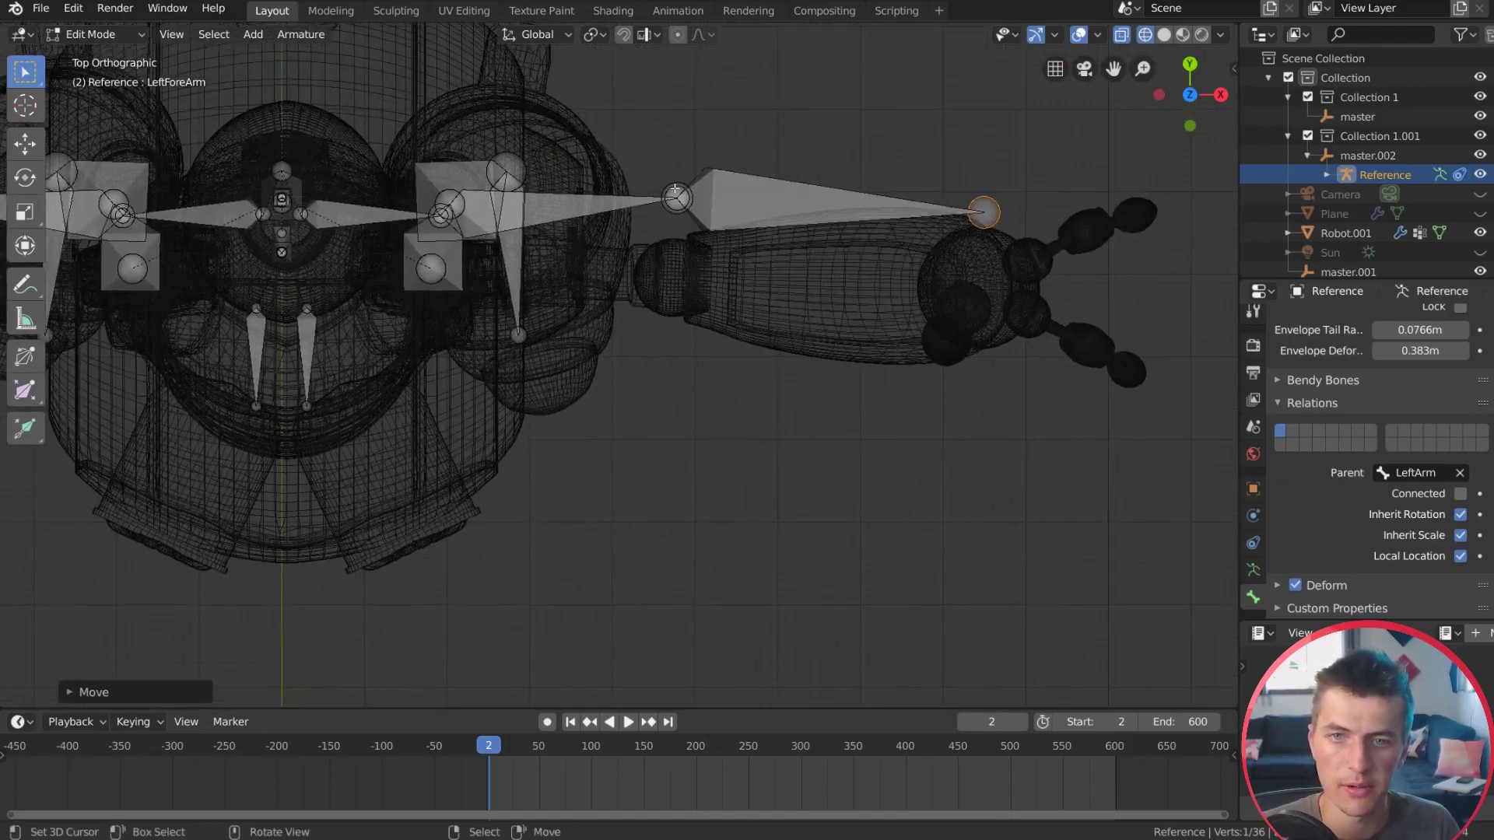
pyautogui.rightClick(675, 191)
pyautogui.keyDown('shift'); pyautogui.rightClick(674, 189); pyautogui.keyUp('shift')
pyautogui.rightClick(670, 186)
pyautogui.keyDown('shift'); pyautogui.click(670, 187); pyautogui.keyUp('shift')
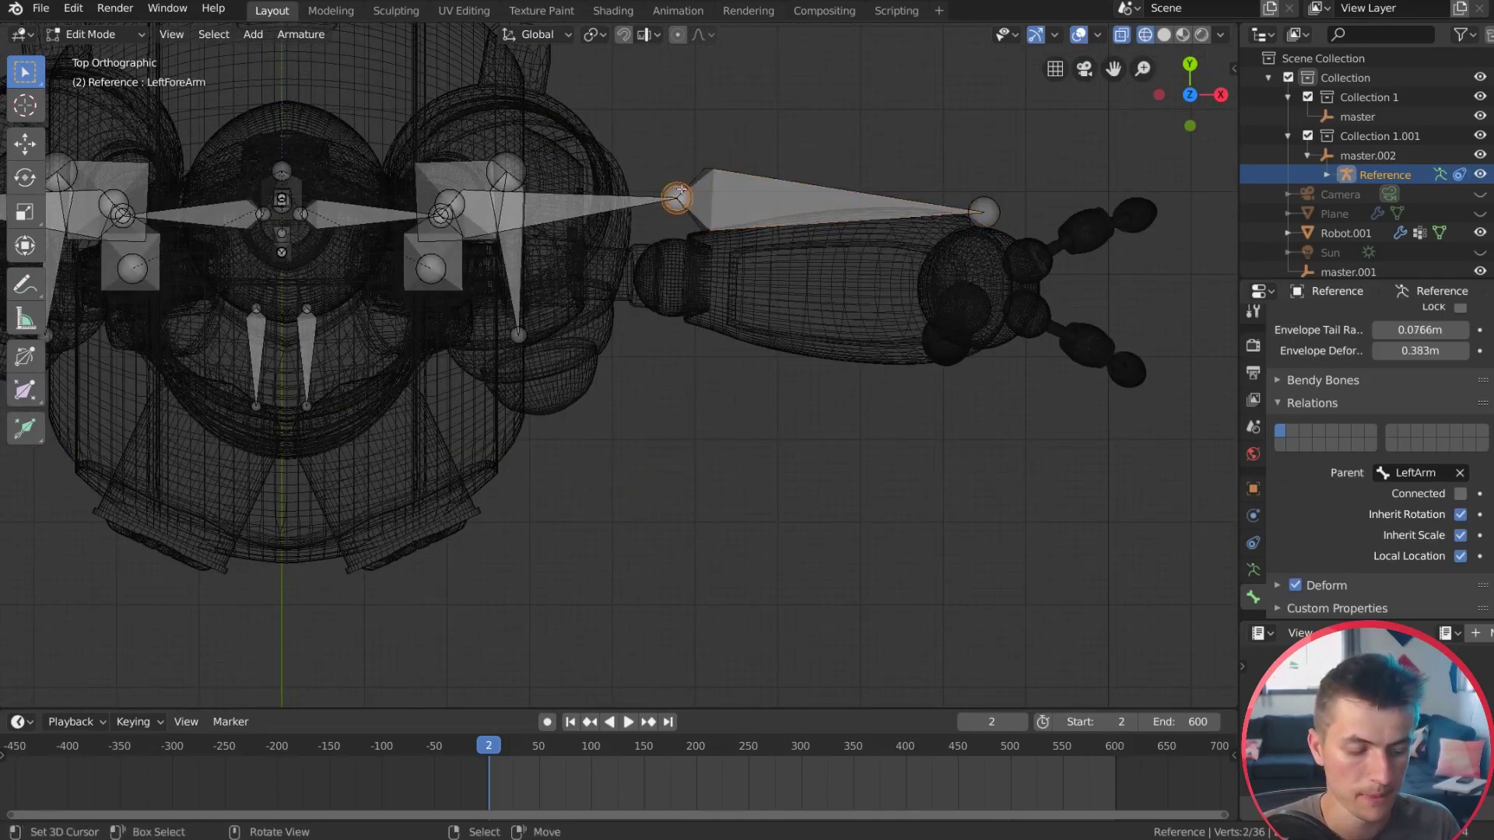
pyautogui.press('g')
pyautogui.press('x')
pyautogui.press('y')
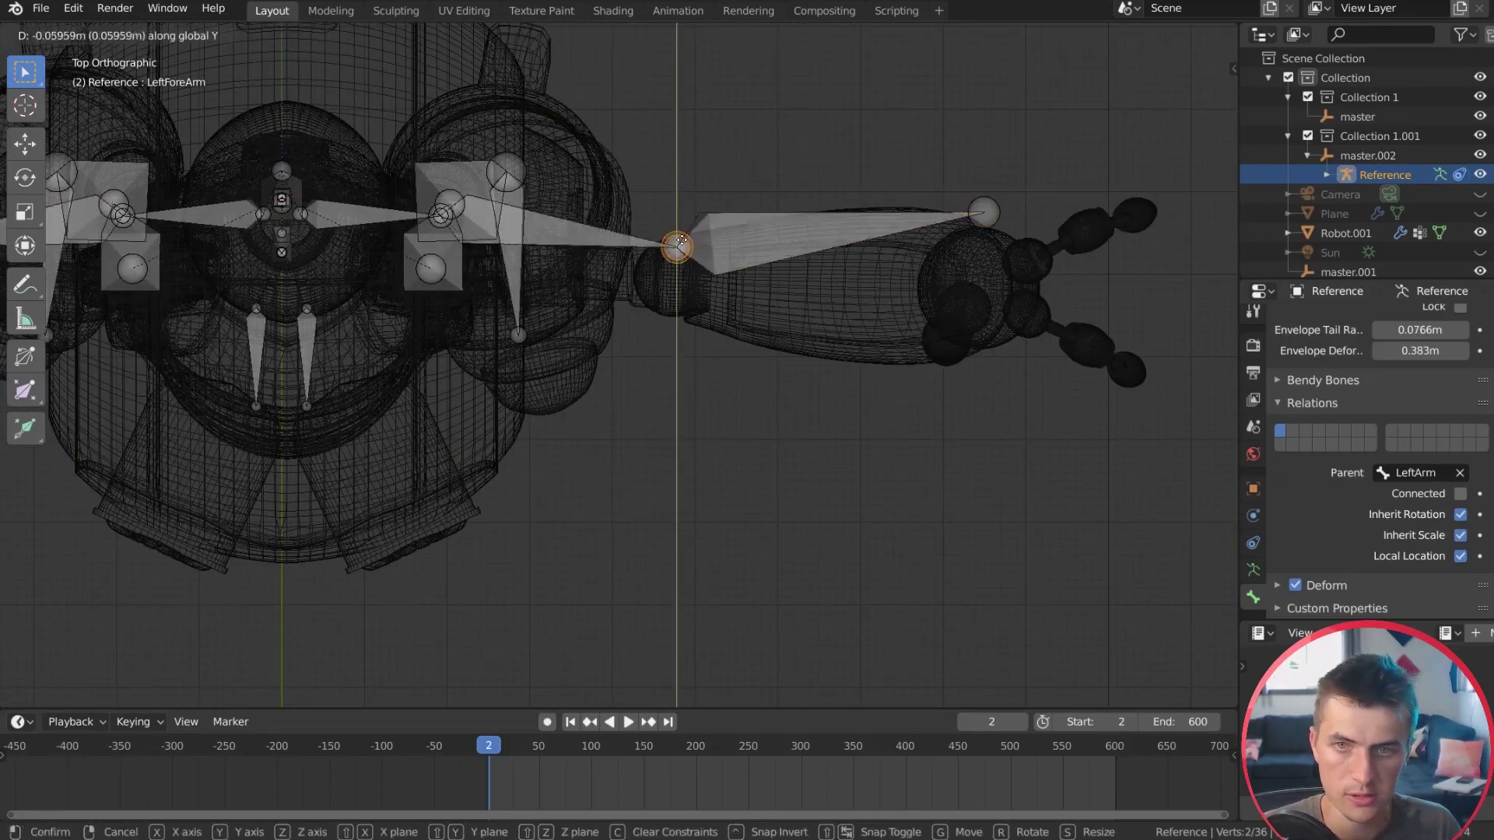
pyautogui.click(682, 311)
# Step: Move the LeftForeArm bone's tail along the Y axis to the middle of the robot's wrist
pyautogui.click(978, 209)
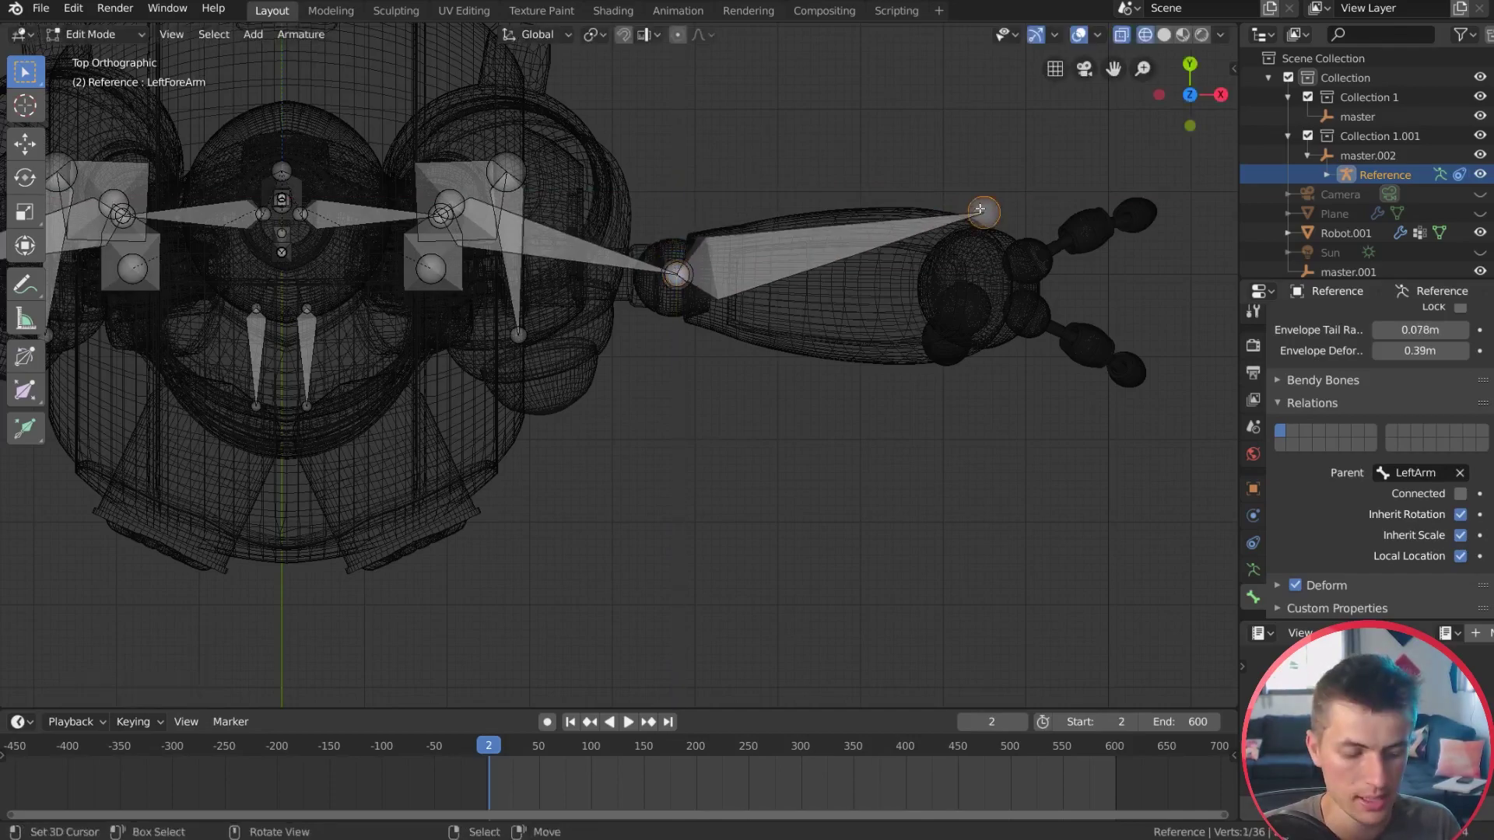
pyautogui.press('g')
pyautogui.press('y')
pyautogui.click(984, 276)
pyautogui.moveTo(983, 277); pyautogui.dragTo(691, 314, button='middle')
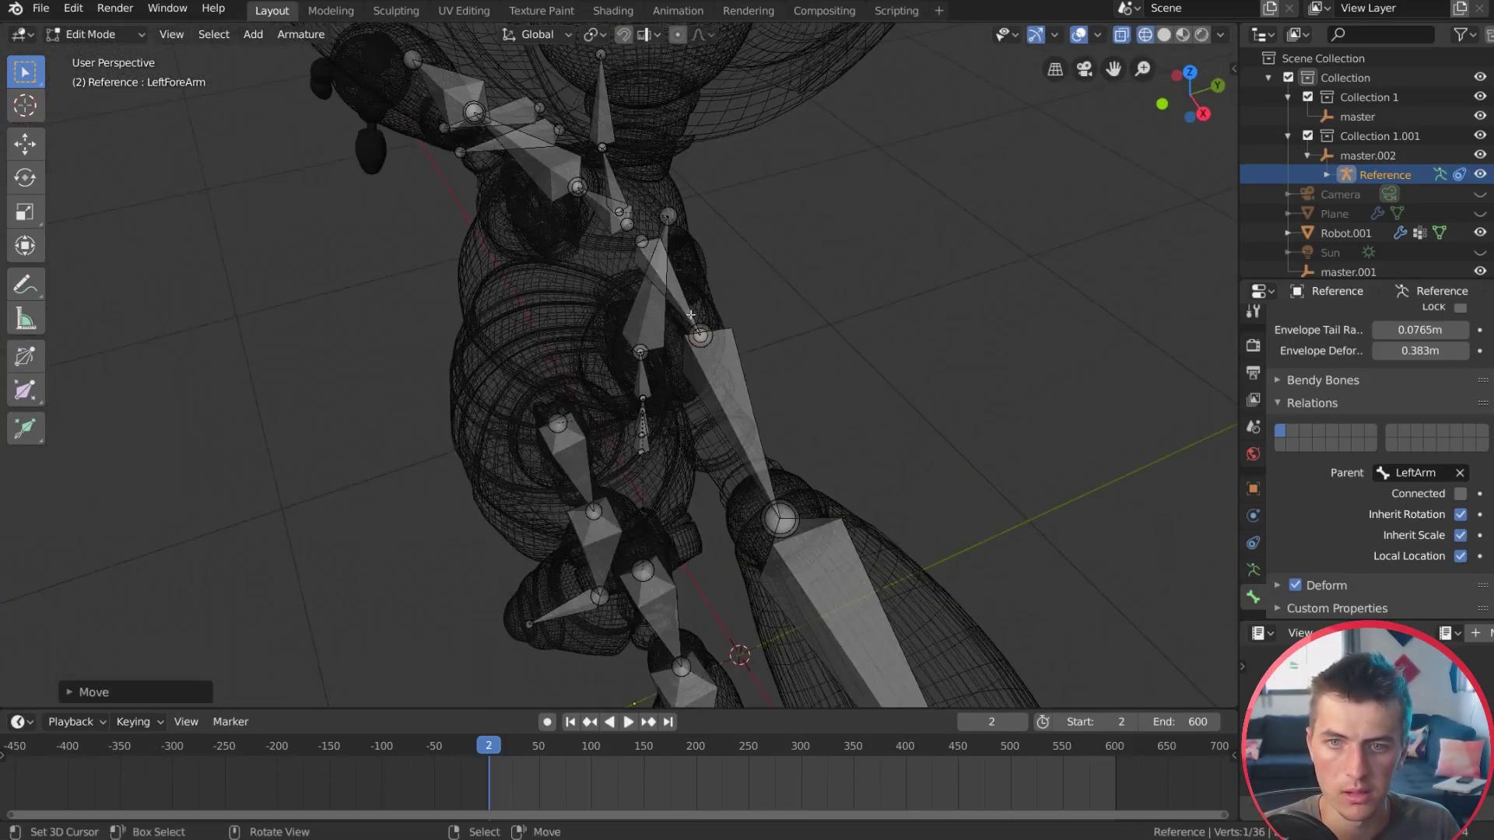
# Step: In the right side view, select the head bone together with both eye bones and keep them visible
pyautogui.rightClick(643, 242)
pyautogui.moveTo(642, 241); pyautogui.dragTo(529, 226, button='middle')
pyautogui.keyDown('shift'); pyautogui.rightClick(683, 404); pyautogui.keyUp('shift')
pyautogui.moveTo(683, 403); pyautogui.dragTo(661, 234, button='middle')
pyautogui.press('g')
pyautogui.click(776, 361)
pyautogui.rightClick(661, 252)
pyautogui.keyDown('shift'); pyautogui.rightClick(606, 269); pyautogui.keyUp('shift')
pyautogui.keyDown('shift'); pyautogui.rightClick(540, 265); pyautogui.keyUp('shift')
pyautogui.scroll(-1, 700, 202)
pyautogui.press('h')
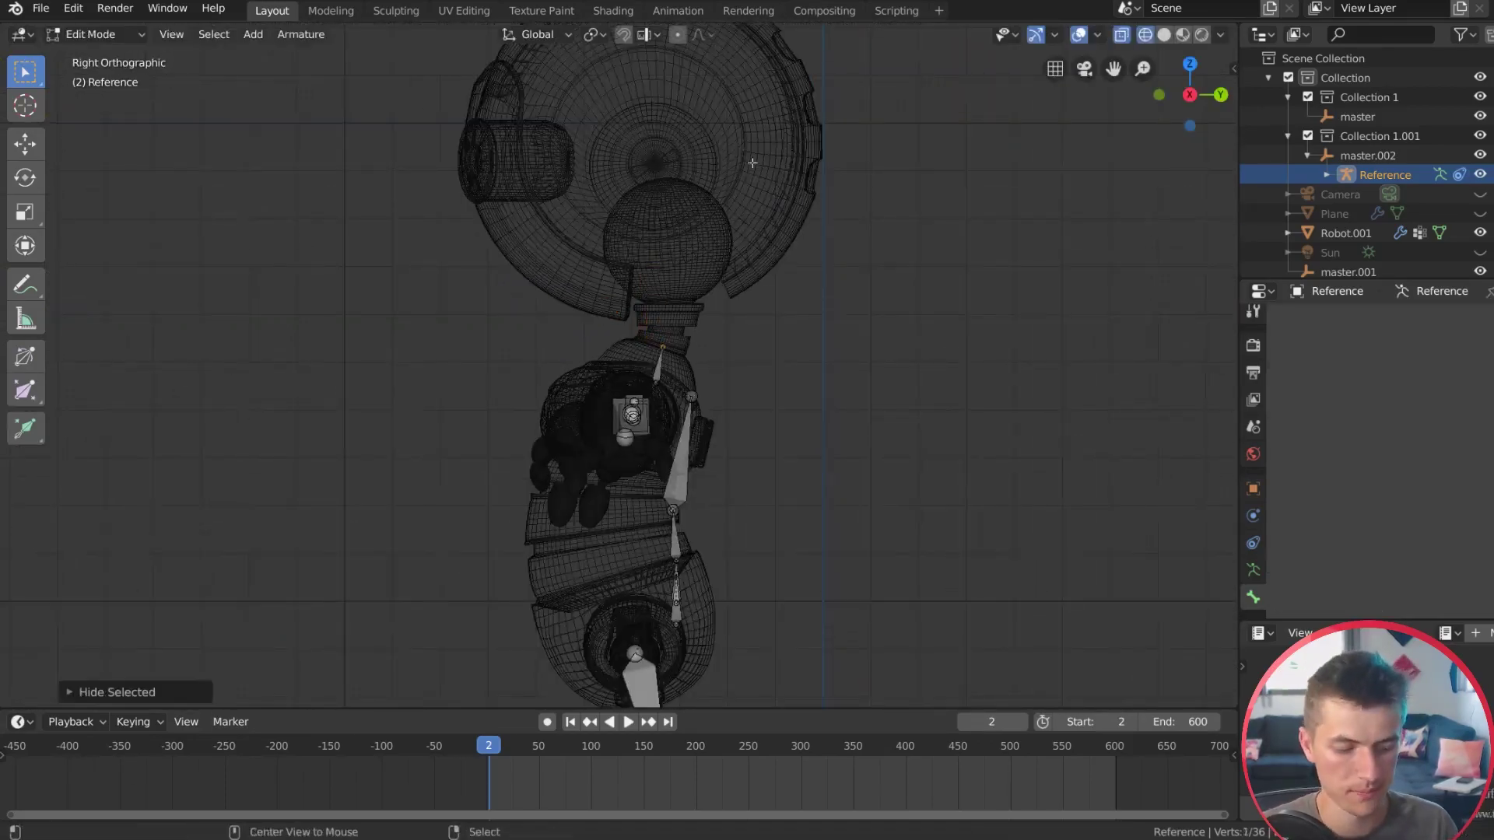
pyautogui.hotkey('alt', 'h')
# Step: Scale up the head and eye bones and position them inside the robot's head
pyautogui.scroll(-3, 746, 246)
pyautogui.press('g')
pyautogui.click(743, 190)
pyautogui.press('s')
pyautogui.click(800, 527)
pyautogui.press('g')
pyautogui.click(789, 534)
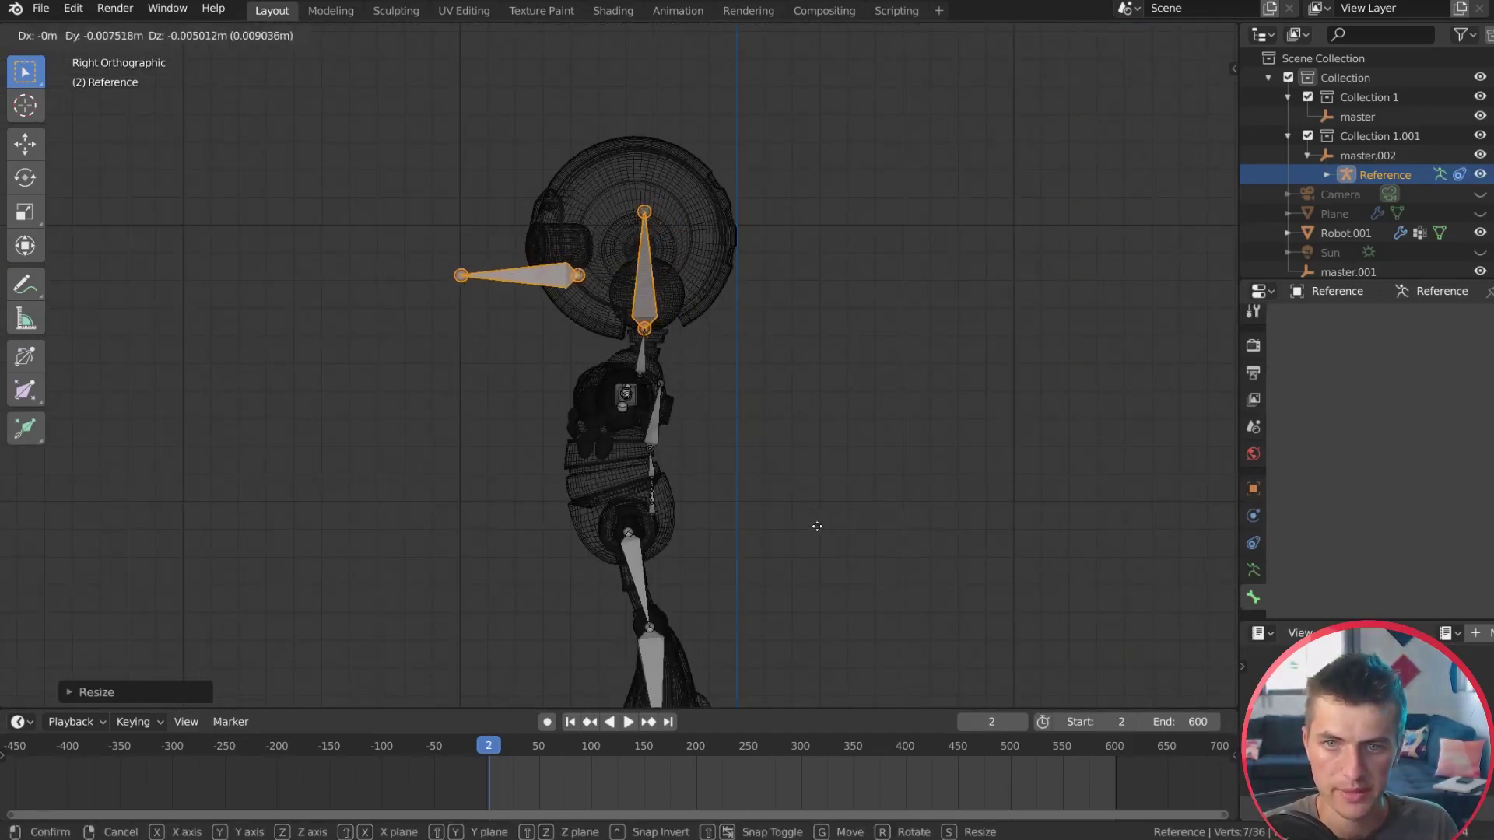
pyautogui.click(817, 526)
# Step: Circle-select the hip and spine bones and move them about 0.09 m along negative Y toward the middle of the torso
pyautogui.hotkey('alt', 'a')
pyautogui.scroll(3, 676, 644)
pyautogui.press('c')
pyautogui.moveTo(636, 420); pyautogui.dragTo(650, 202)
pyautogui.rightClick(673, 287)
pyautogui.press('g')
pyautogui.press('y')
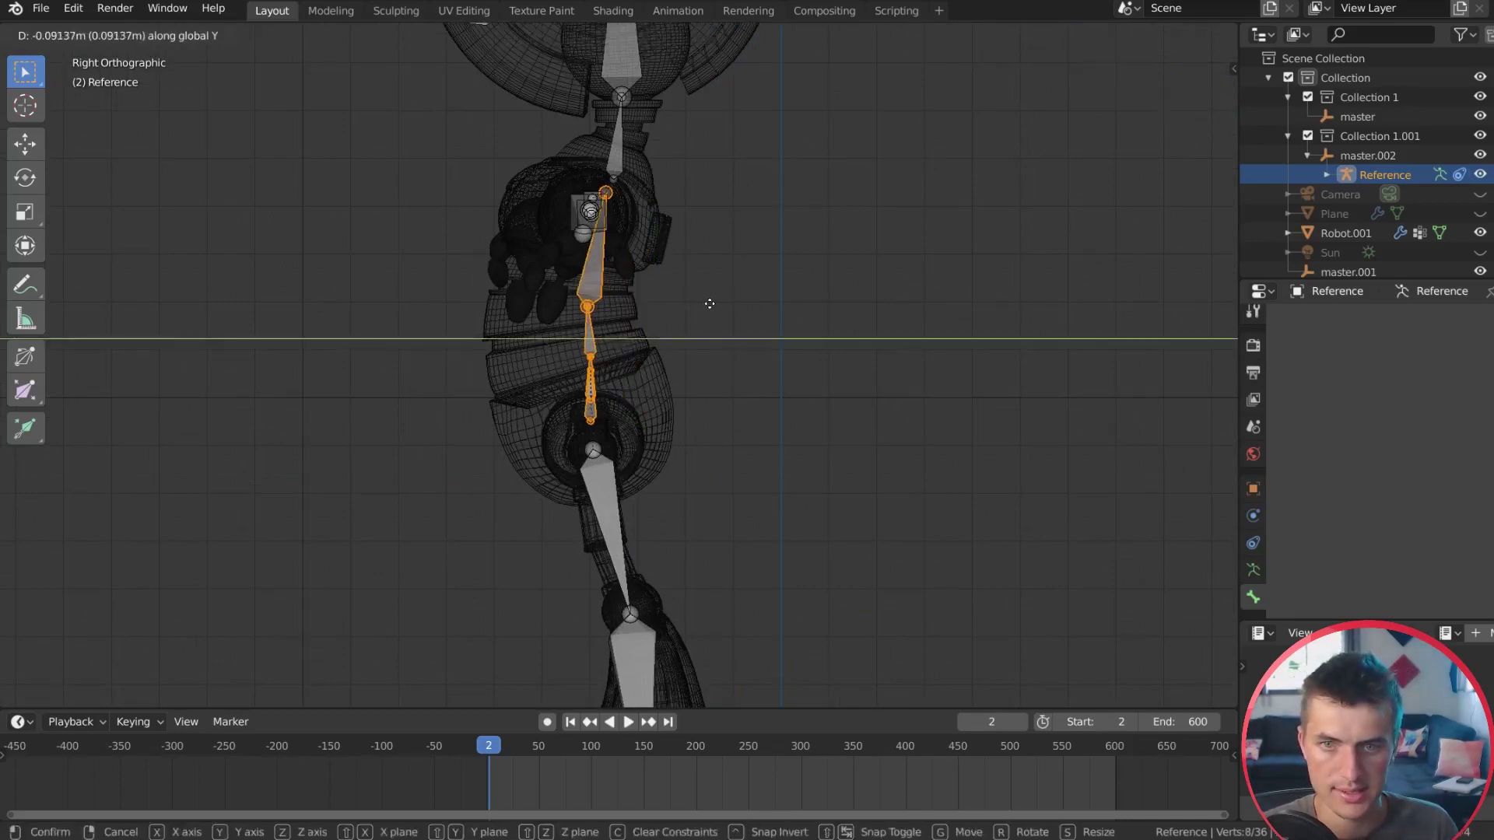
pyautogui.click(709, 303)
# Step: In the right side view, move the joint between the Spine and Spine1 bones down to the robot's lower waist seam
pyautogui.press('KP_1')
pyautogui.scroll(2, 700, 305)
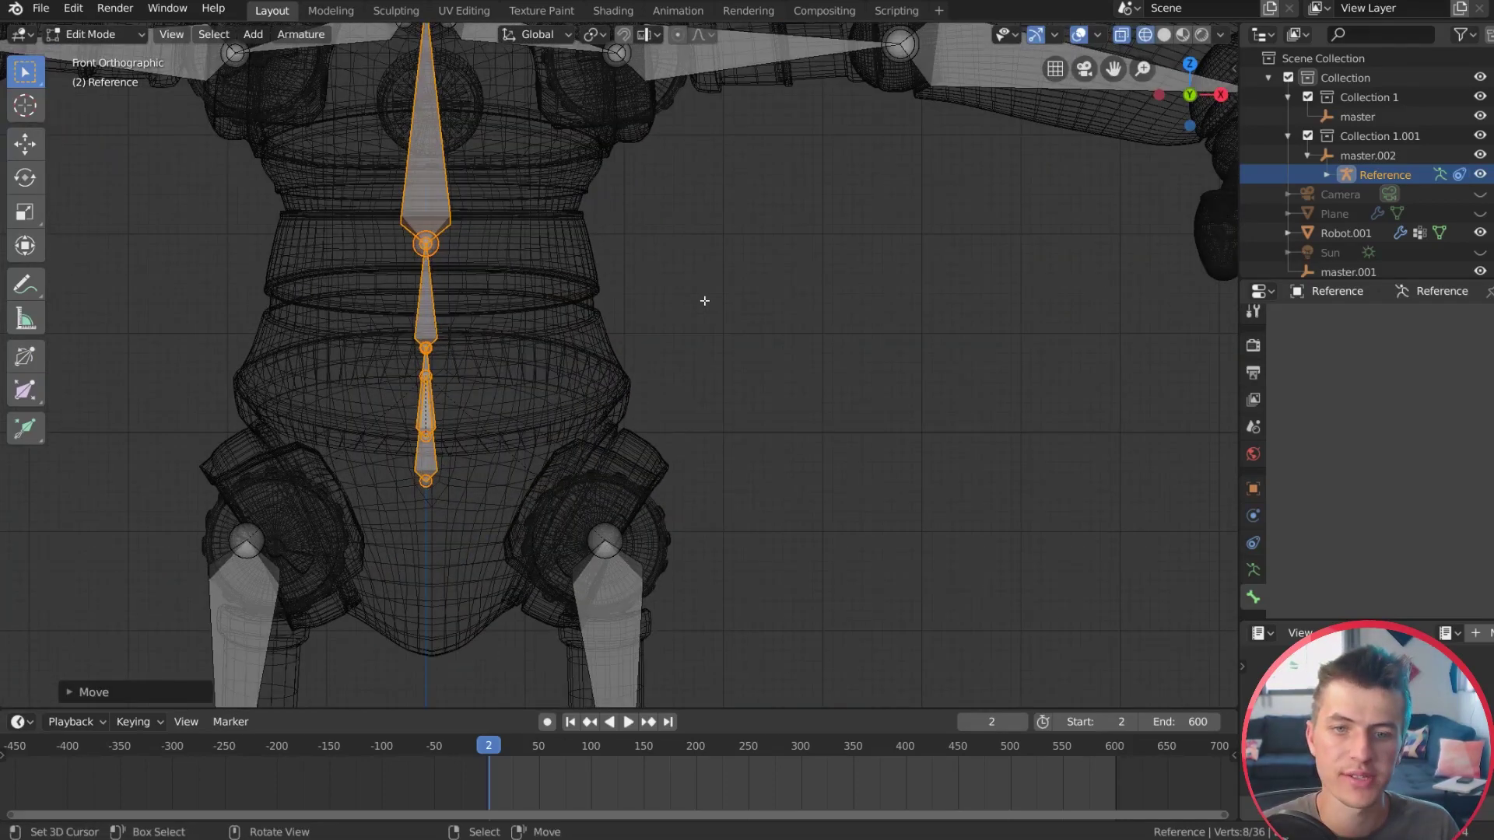
pyautogui.moveTo(703, 303); pyautogui.dragTo(511, 176, button='middle')
pyautogui.click(431, 473)
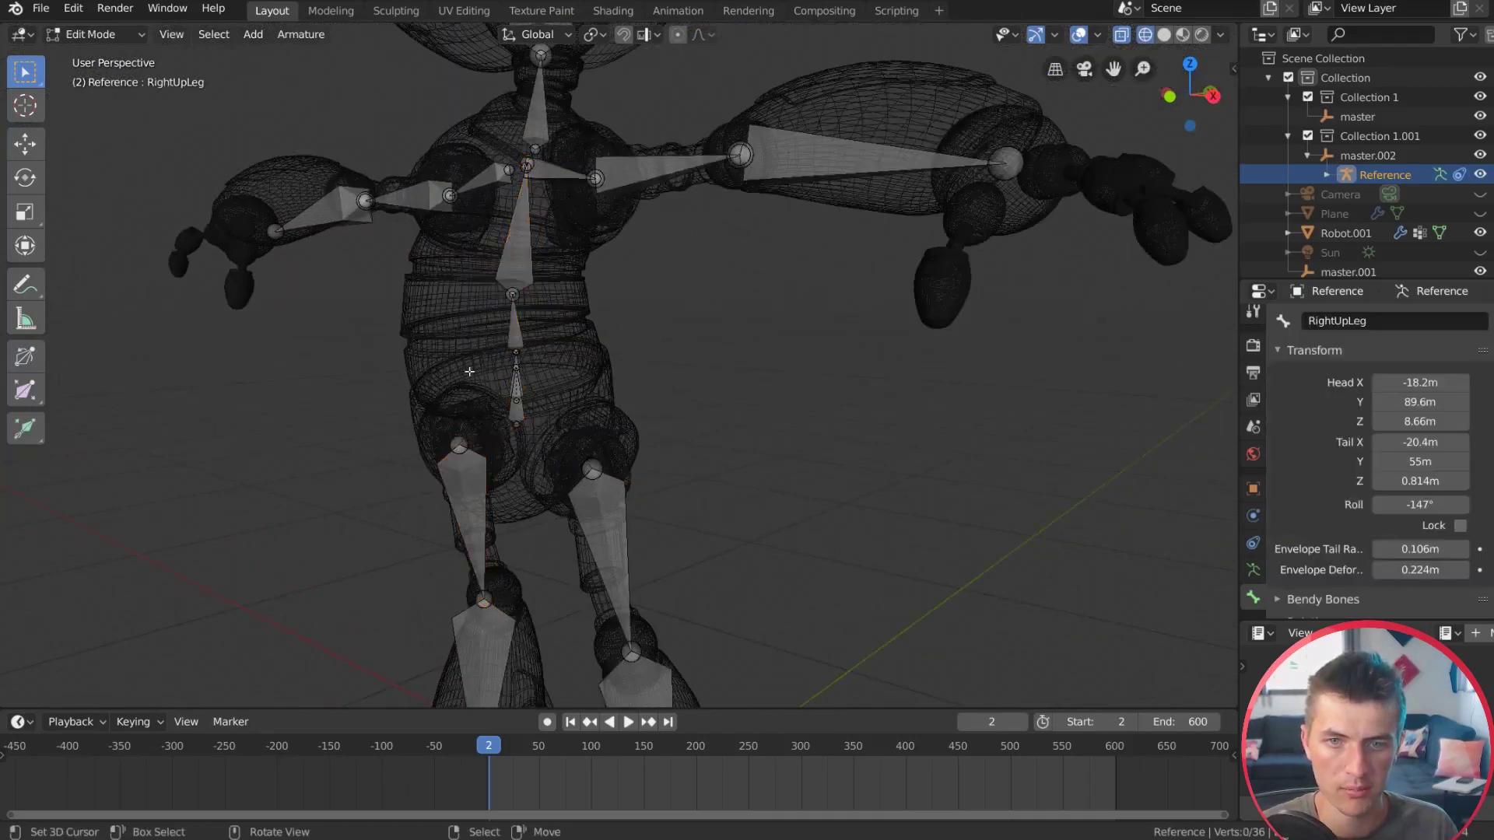
pyautogui.moveTo(620, 291); pyautogui.dragTo(518, 359, button='middle')
pyautogui.press('KP_3')
pyautogui.click(568, 354)
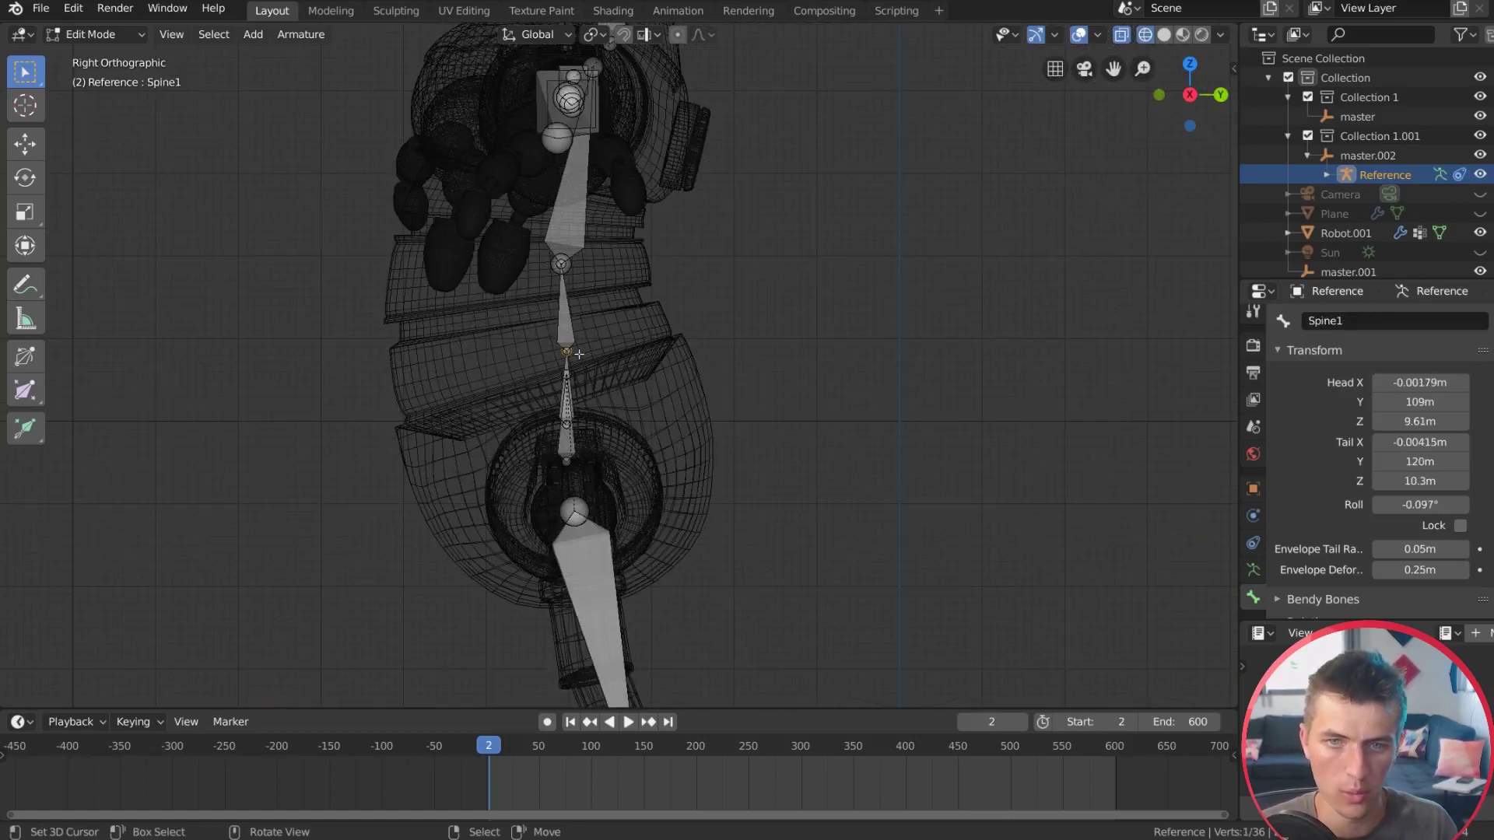
pyautogui.press('g')
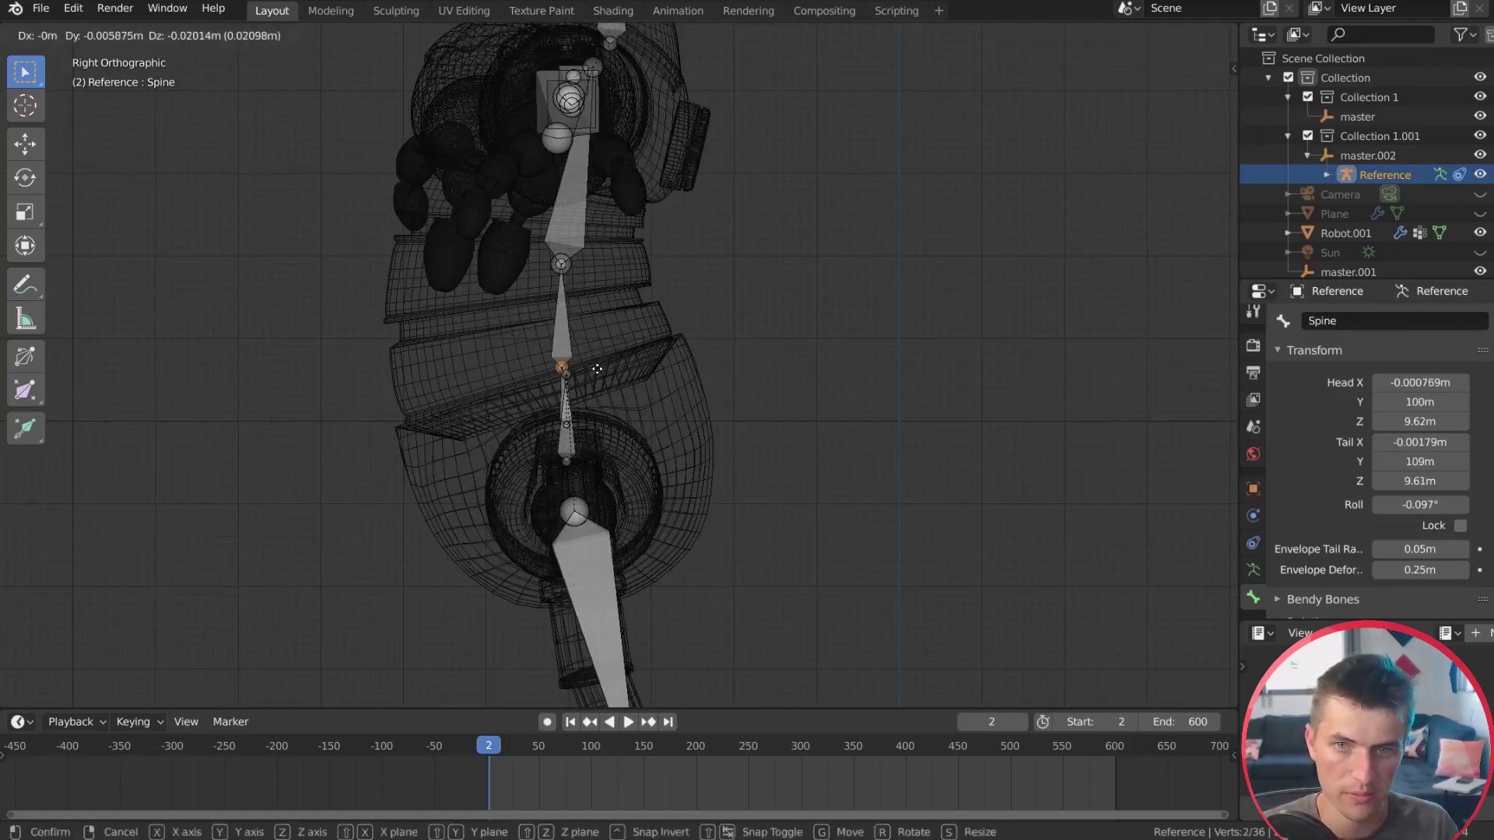
pyautogui.click(599, 384)
# Step: Reposition the joint between the Spine1 and Spine2 bones up near the base of the robot's chest
pyautogui.click(571, 270)
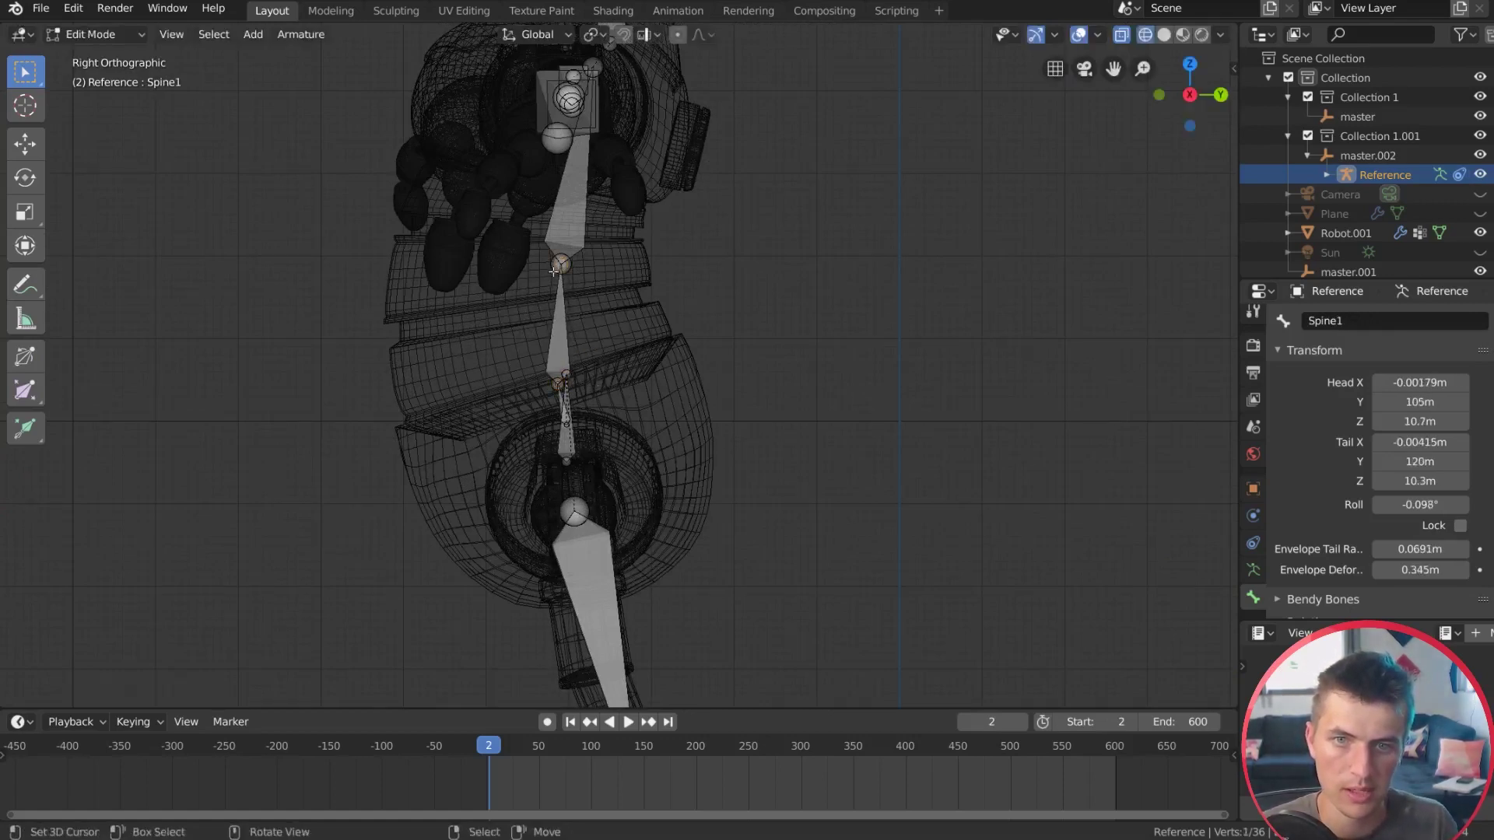
pyautogui.press('g')
pyautogui.click(654, 257)
pyautogui.moveTo(653, 256); pyautogui.dragTo(463, 226, button='middle')
pyautogui.moveTo(463, 222); pyautogui.dragTo(311, 222, button='middle')
pyautogui.press('g')
pyautogui.click(505, 221)
pyautogui.moveTo(506, 222); pyautogui.dragTo(622, 221, button='middle')
# Step: Return to Object Mode and display the robot in solid shading in the front view
pyautogui.press('Tab')
pyautogui.scroll(-4, 573, 218)
pyautogui.press('KP_1')
pyautogui.press('h')
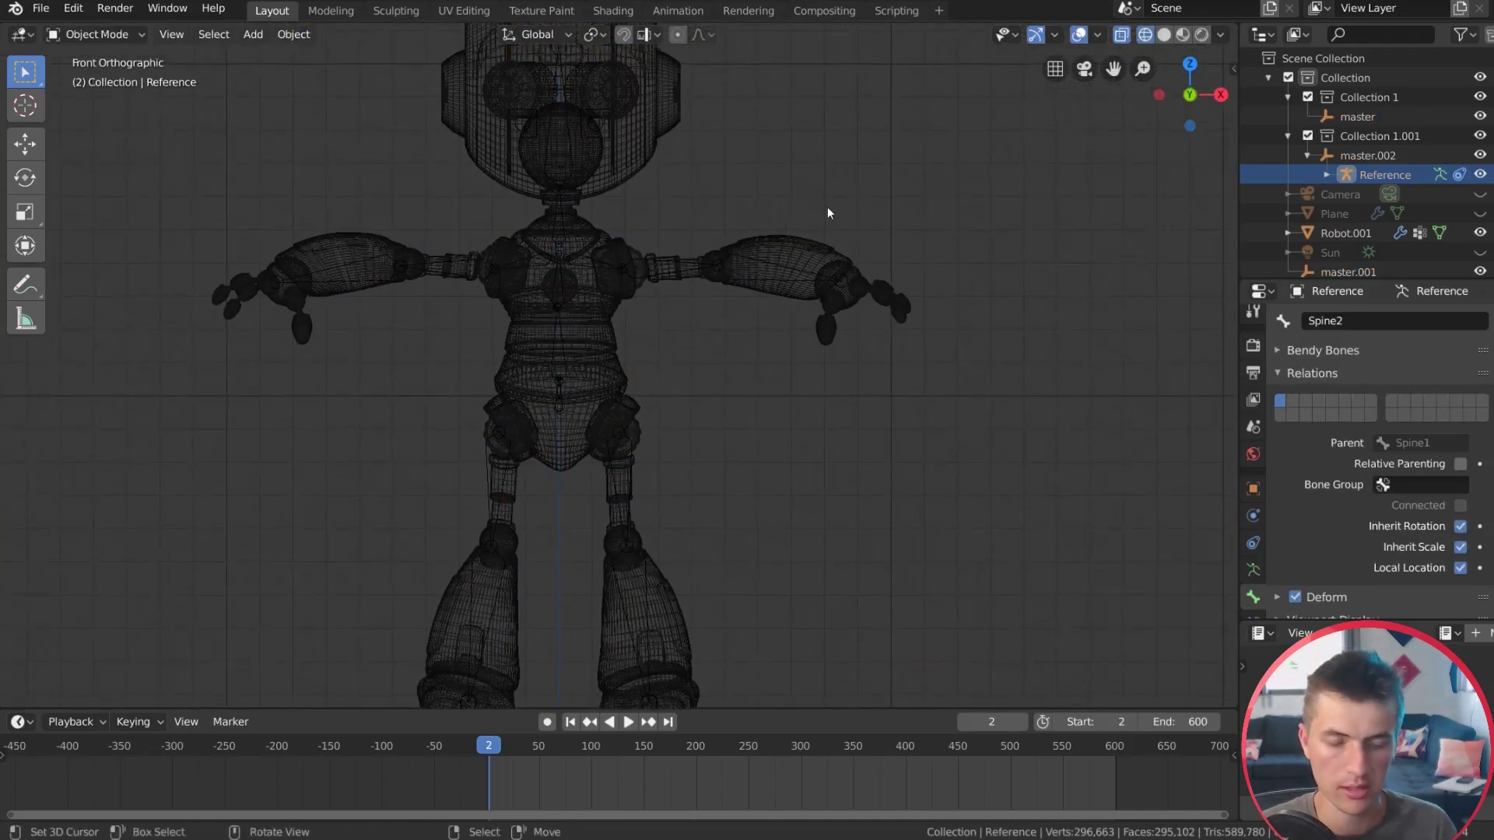
pyautogui.press('z')
pyautogui.click(964, 205)
pyautogui.scroll(-1, 968, 201)
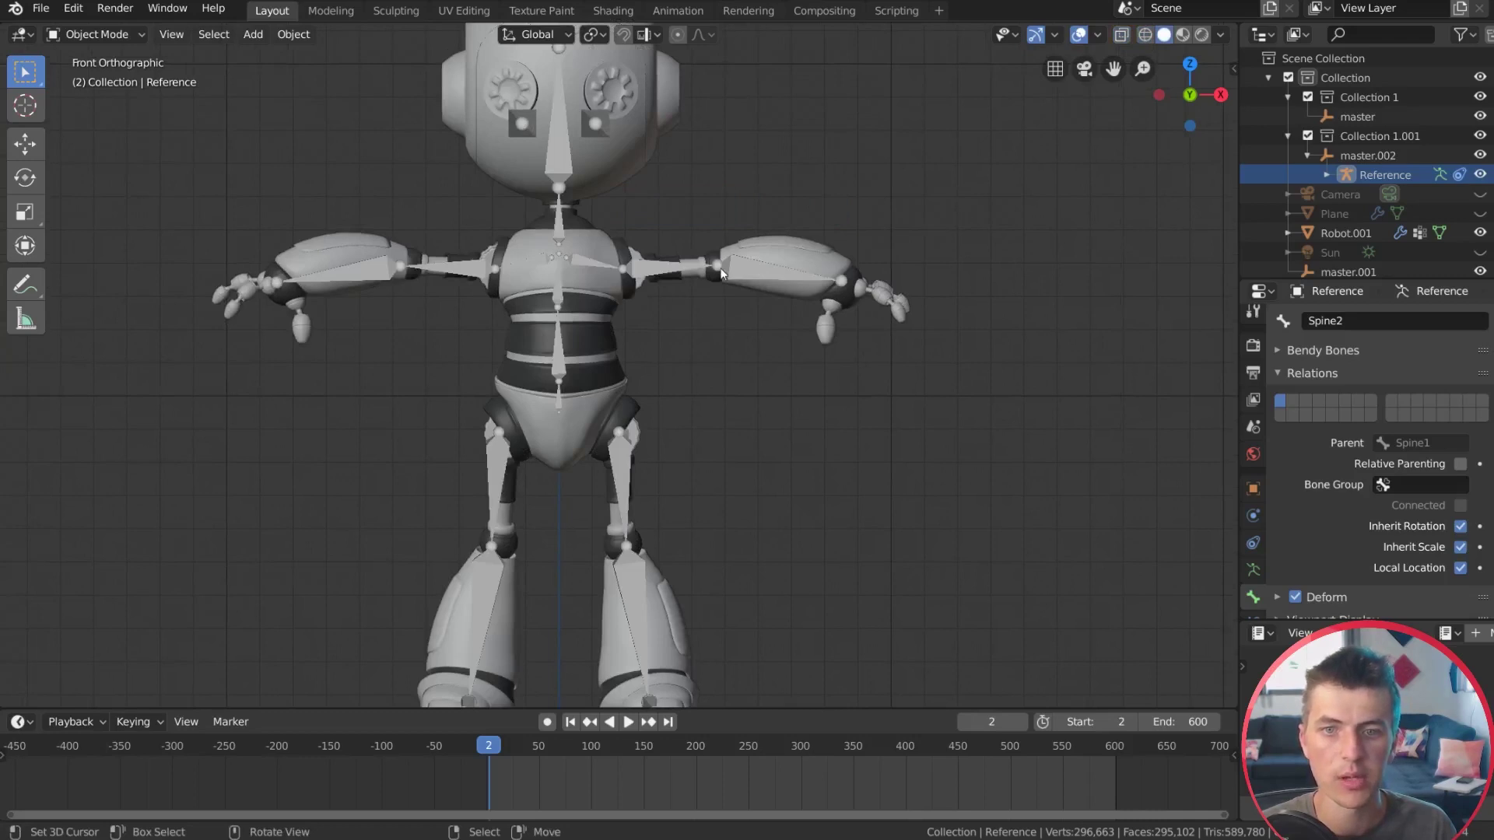
pyautogui.scroll(2, 633, 352)
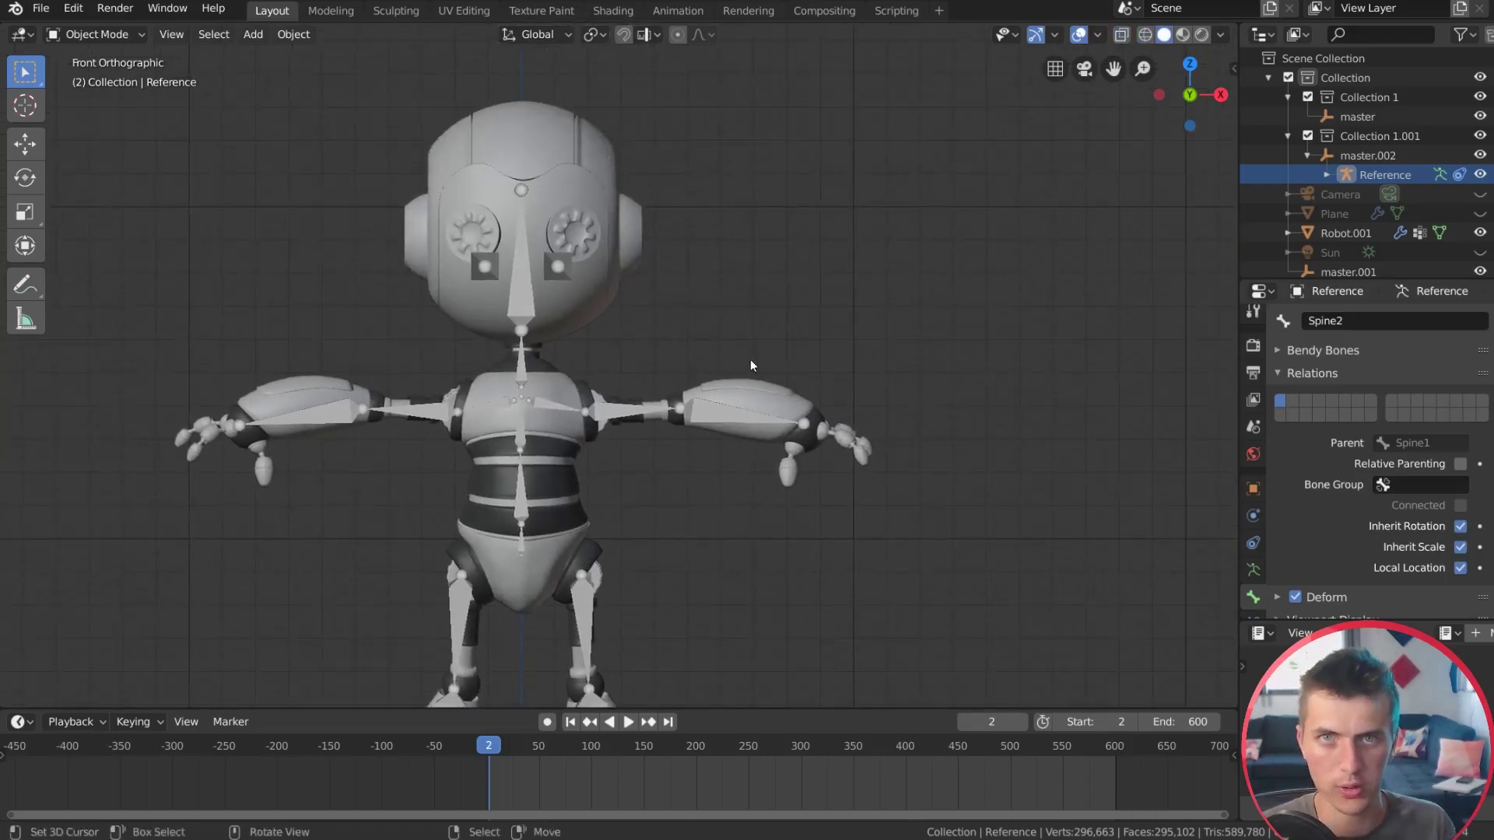
# Step: Select the Robot.001 mesh plus the Reference armature and parent the mesh to the armature with automatic weights
pyautogui.click(784, 408)
pyautogui.scroll(2, 698, 472)
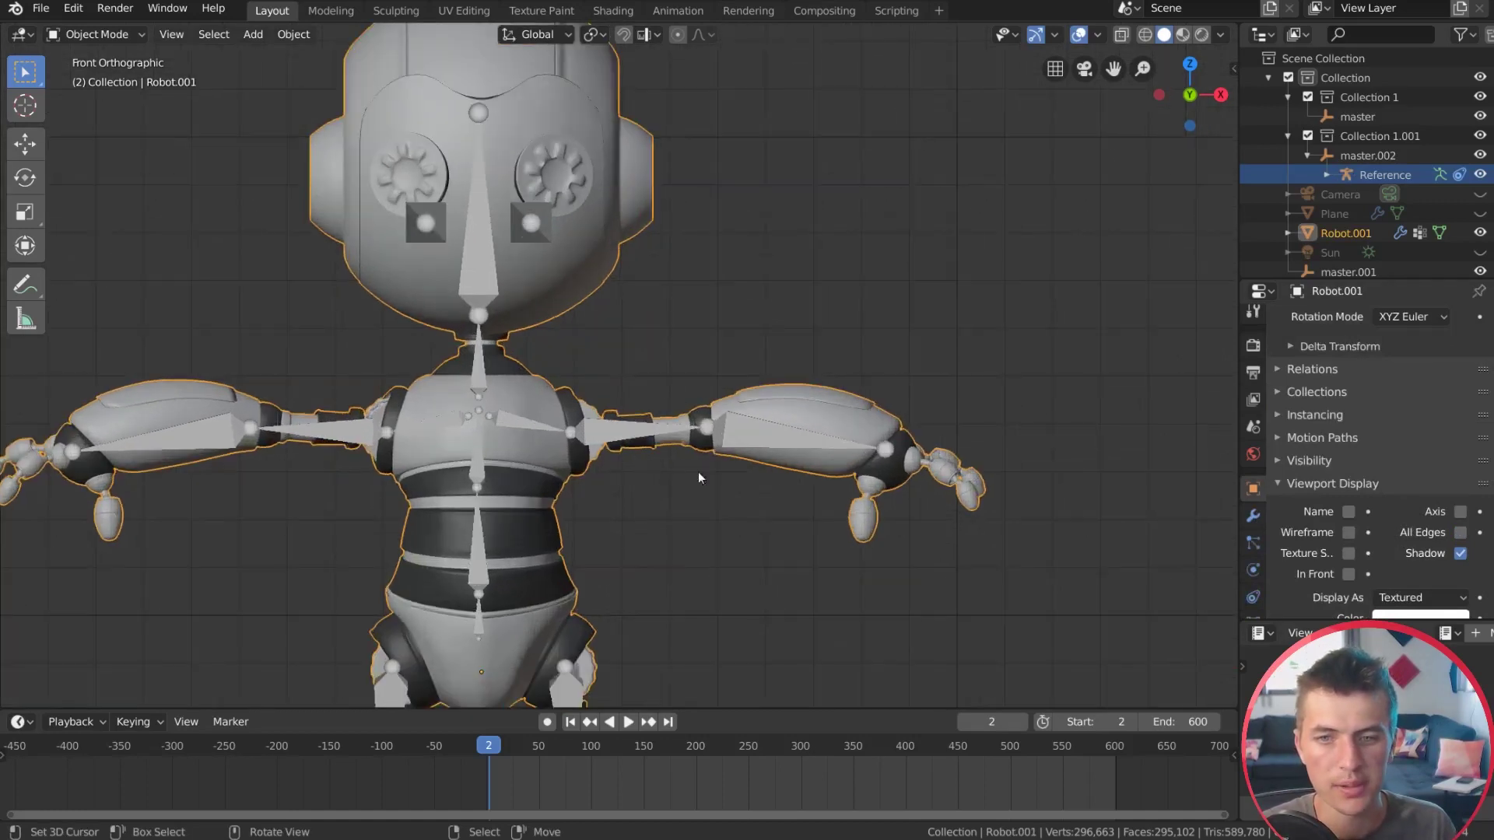
pyautogui.keyDown('shift'); pyautogui.moveTo(771, 467); pyautogui.dragTo(681, 432, button='middle'); pyautogui.keyUp('shift')
pyautogui.keyDown('shift'); pyautogui.click(679, 423); pyautogui.keyUp('shift')
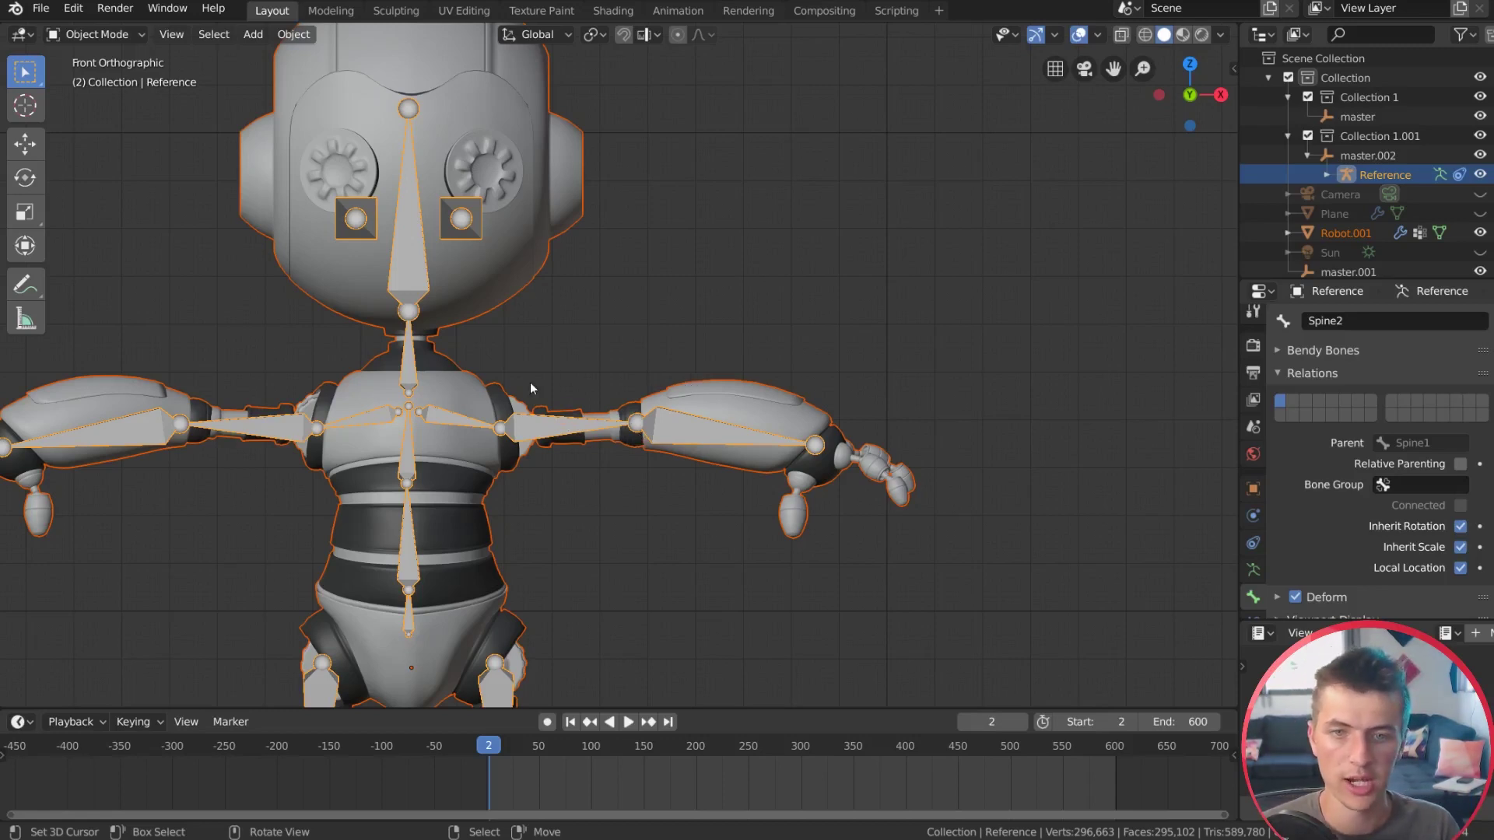
pyautogui.rightClick(477, 381)
pyautogui.keyDown('shift'); pyautogui.rightClick(462, 417); pyautogui.keyUp('shift')
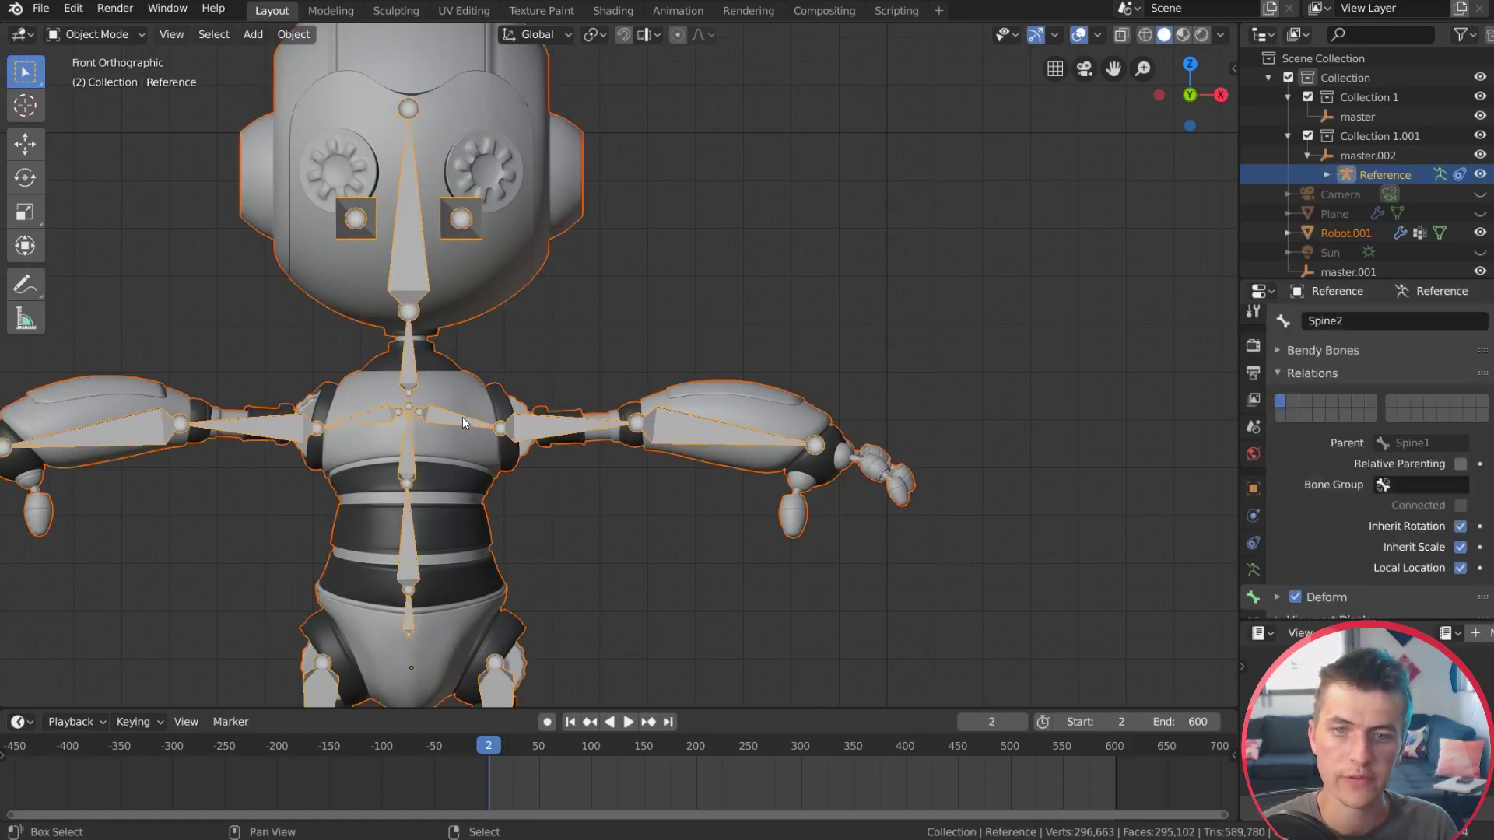
pyautogui.hotkey('ctrl', 'p')
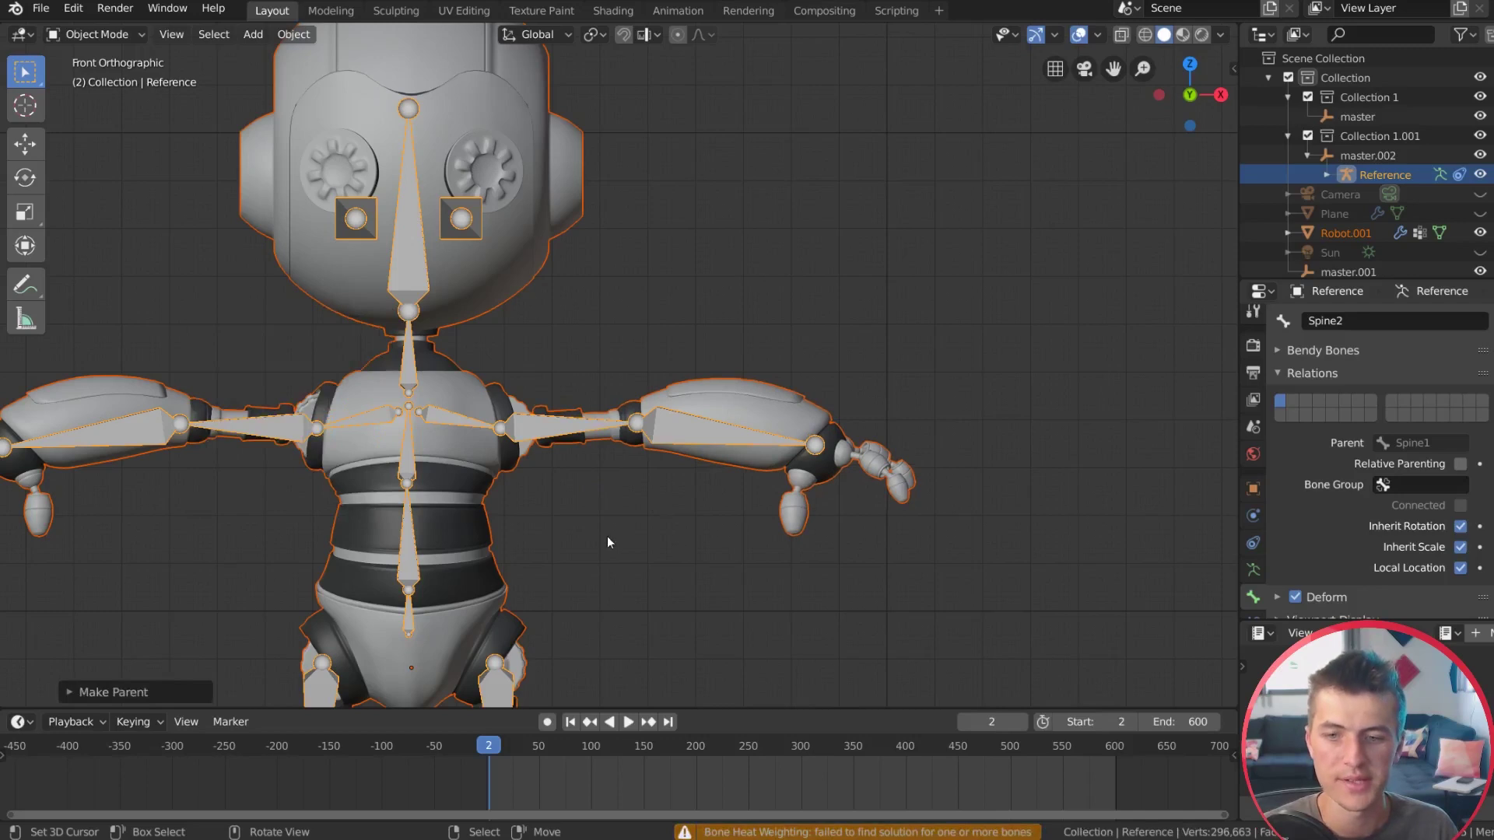
# Step: Check the separate linked mesh pieces of Robot.001's left fingers in Edit Mode, clear the selection and return to Object Mode
pyautogui.scroll(-1, 626, 514)
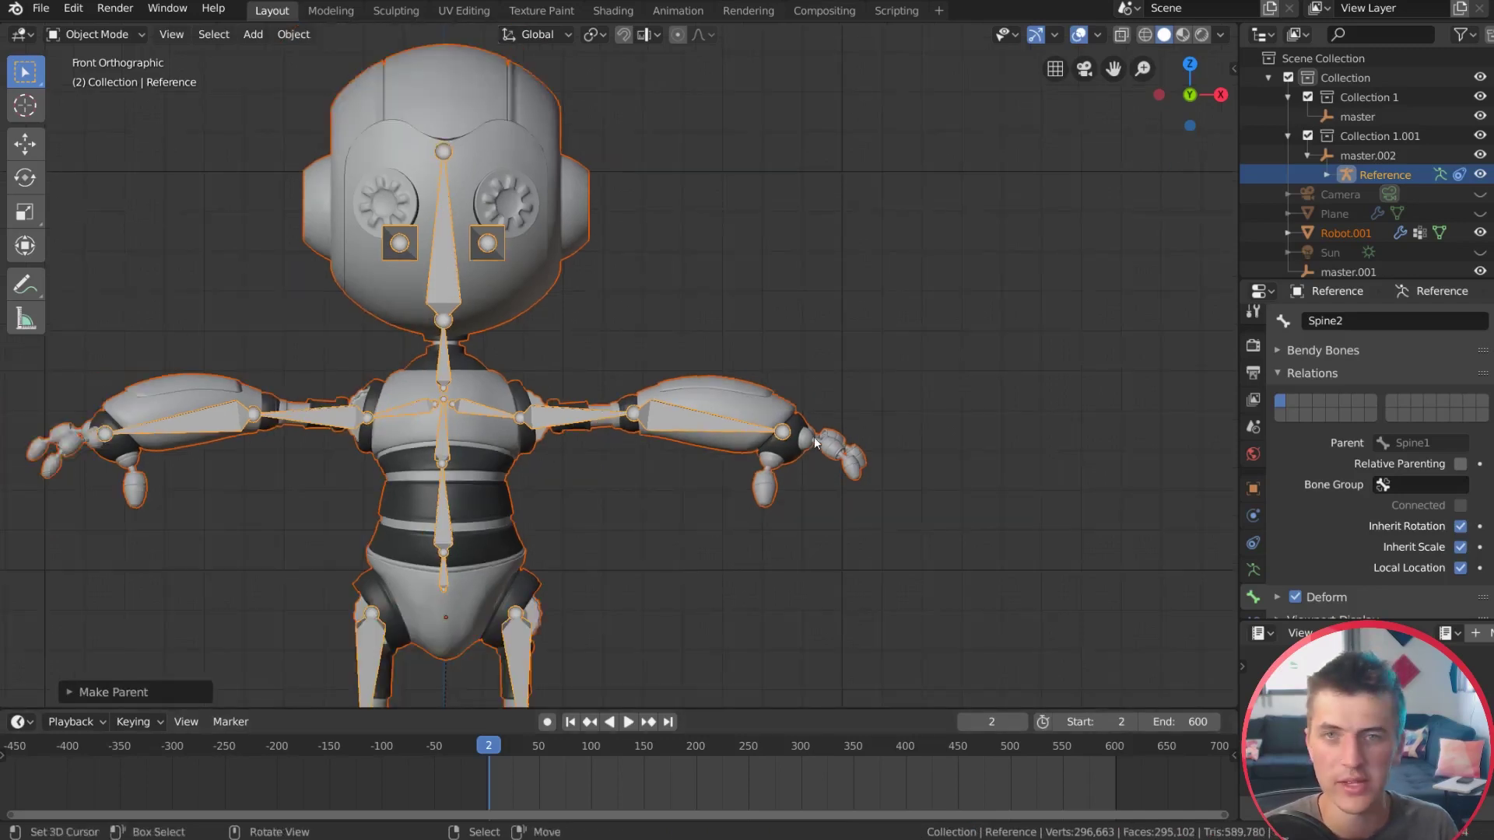
pyautogui.scroll(2, 815, 441)
pyautogui.click(838, 411)
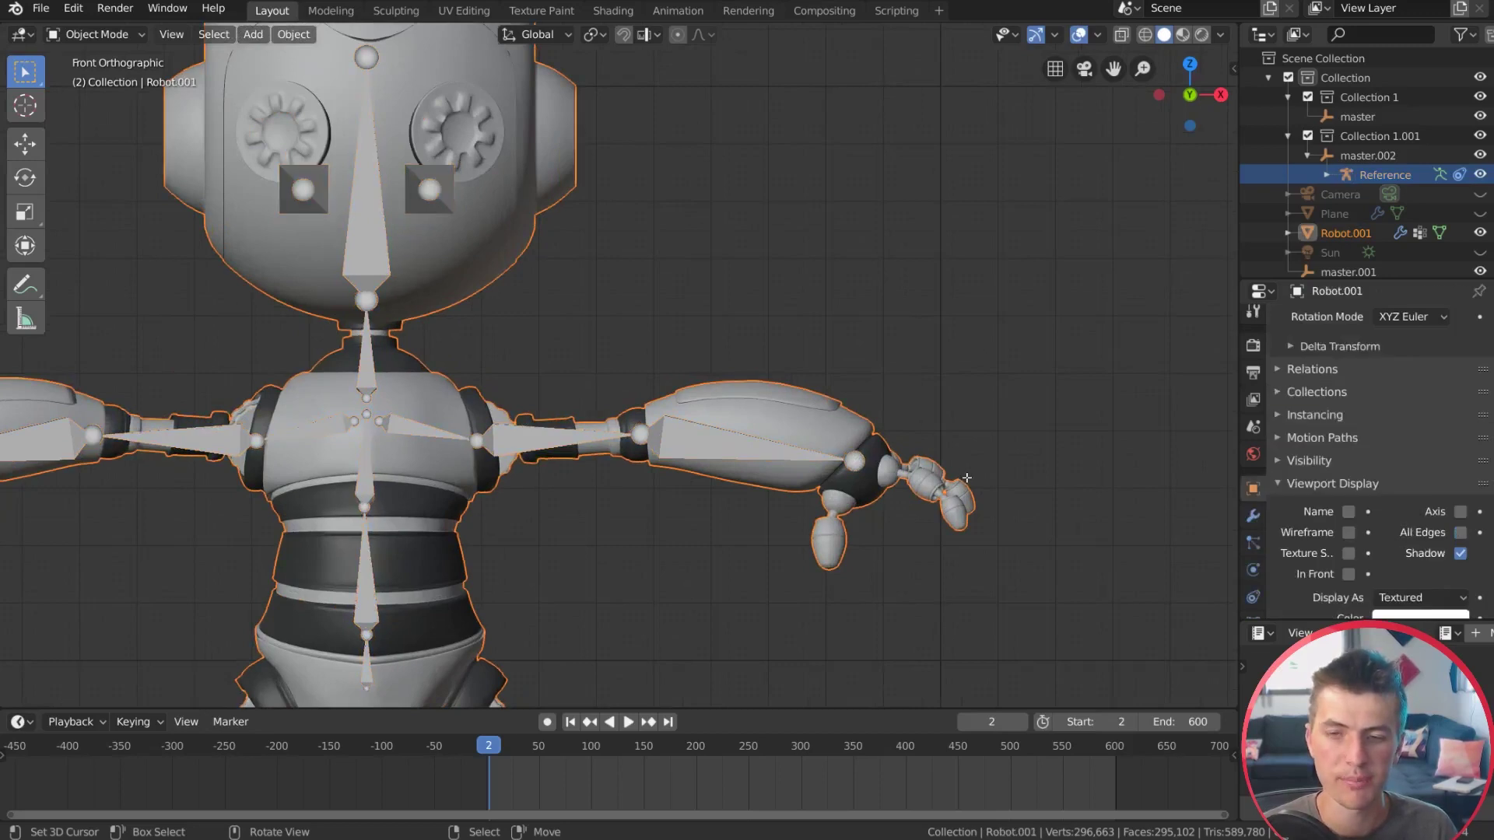
pyautogui.press('Tab')
pyautogui.hotkey('alt', 'a')
pyautogui.press('l')
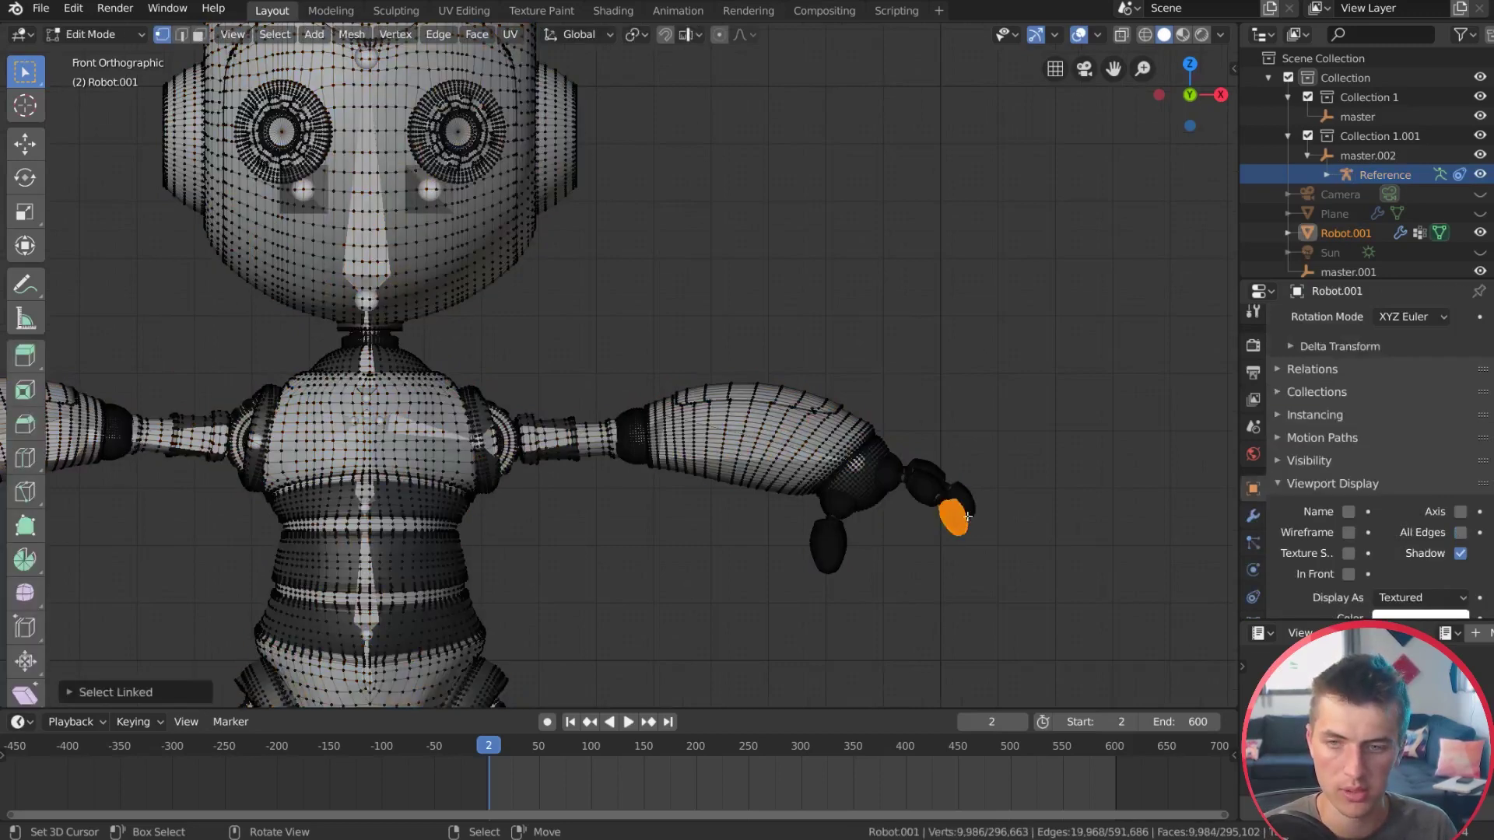
pyautogui.press('l')
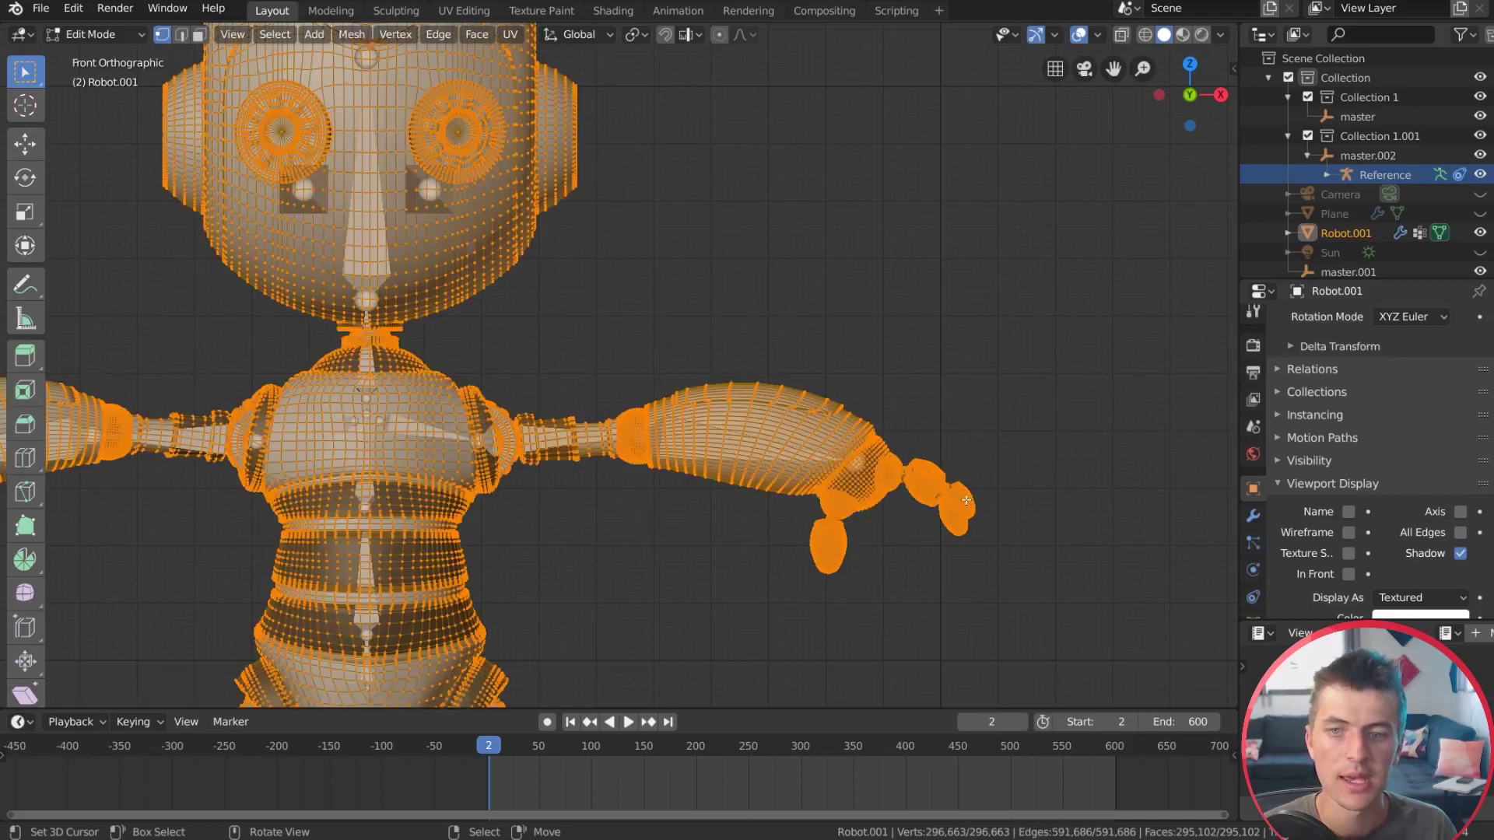
pyautogui.hotkey('alt', 'a')
pyautogui.press('Tab')
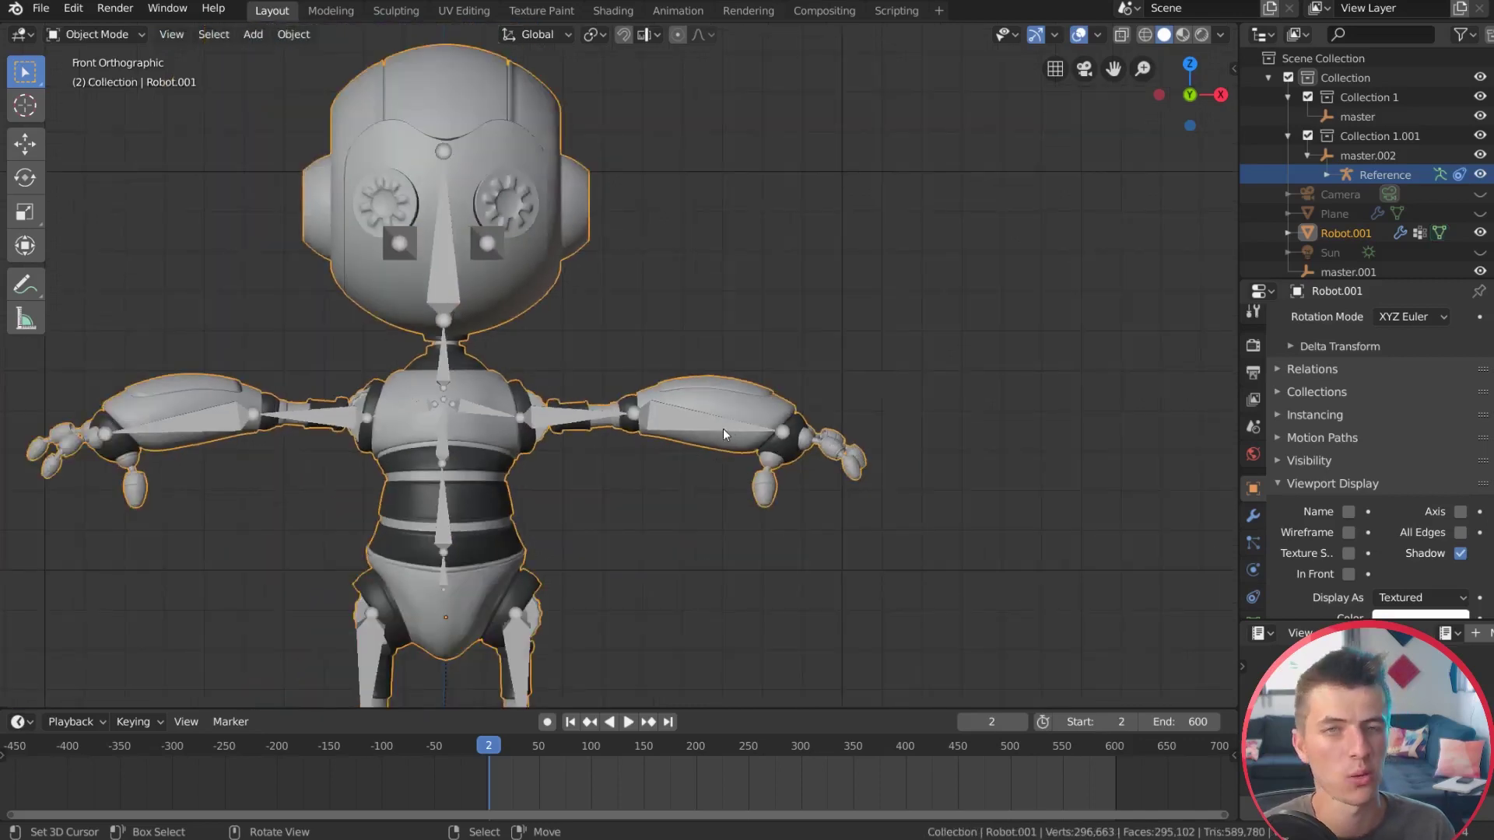
pyautogui.scroll(-1, 721, 426)
pyautogui.keyDown('shift'); pyautogui.moveTo(721, 427); pyautogui.dragTo(704, 346, button='middle'); pyautogui.keyUp('shift')
pyautogui.rightClick(793, 354)
pyautogui.scroll(2, 626, 395)
pyautogui.click(736, 370)
pyautogui.scroll(2, 745, 400)
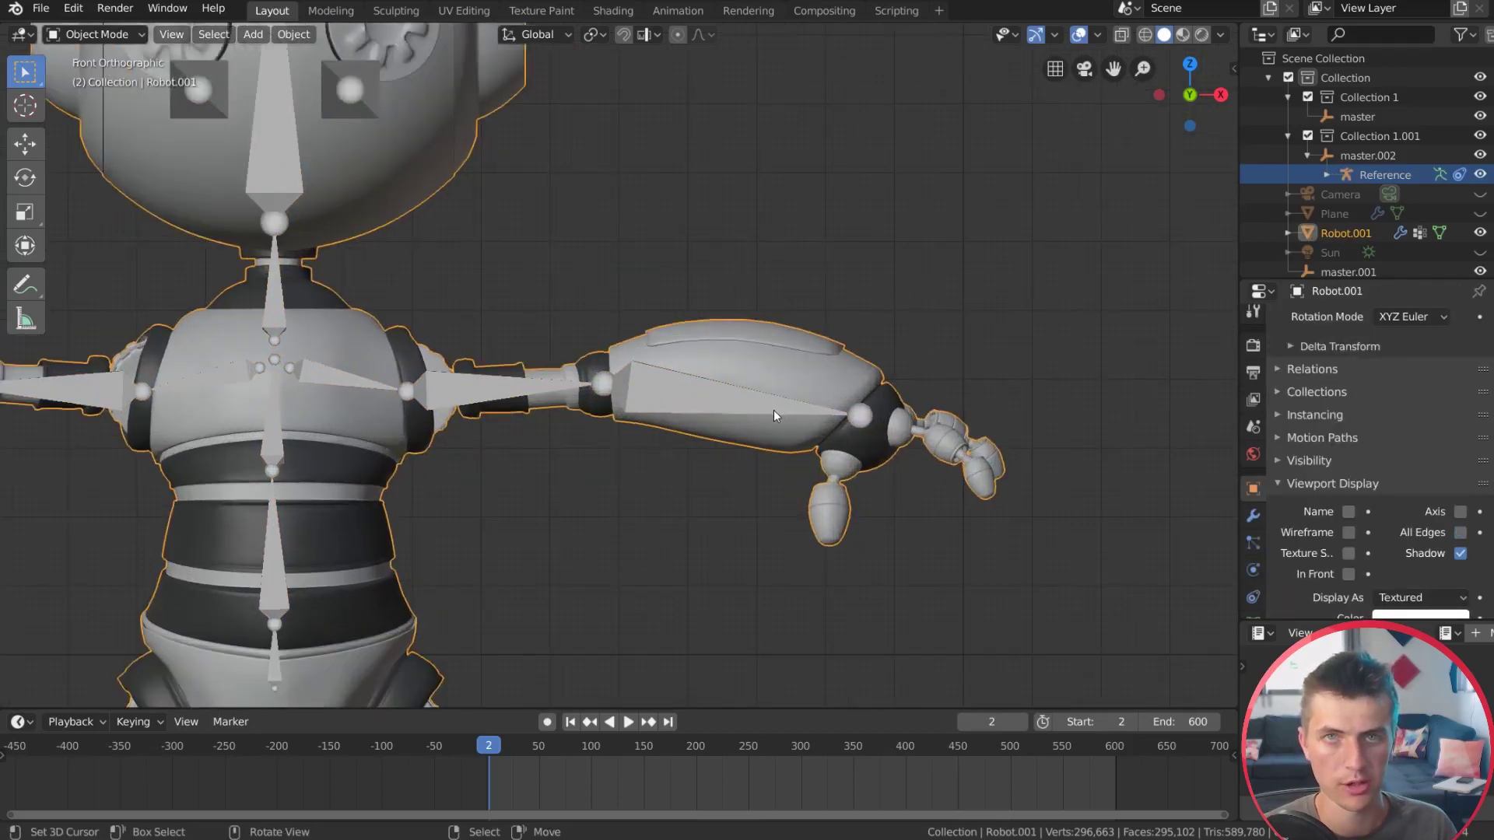
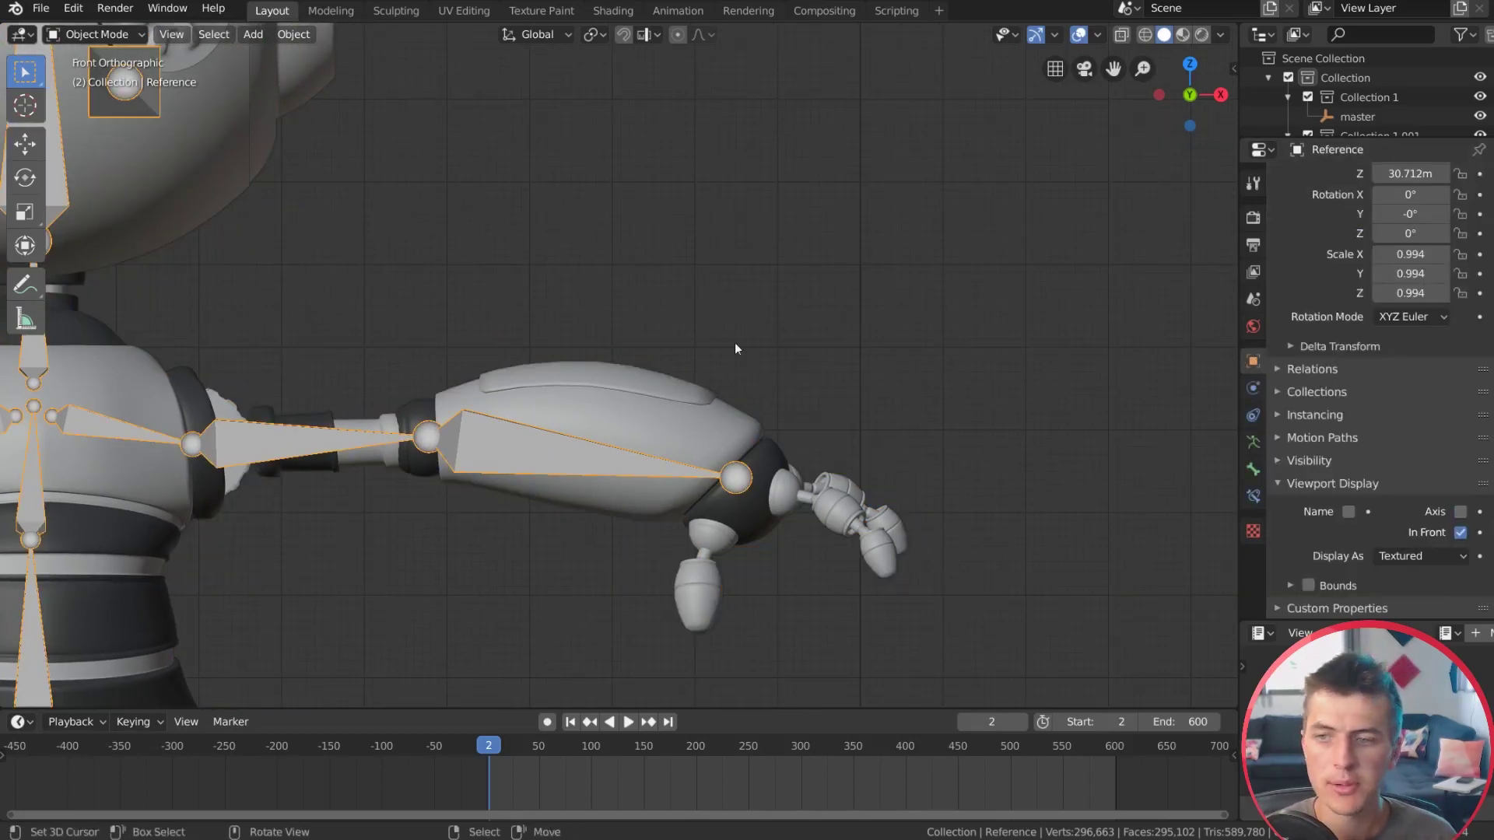
# Step: Turn on bone name display for the Reference armature in the viewport
pyautogui.click(1253, 441)
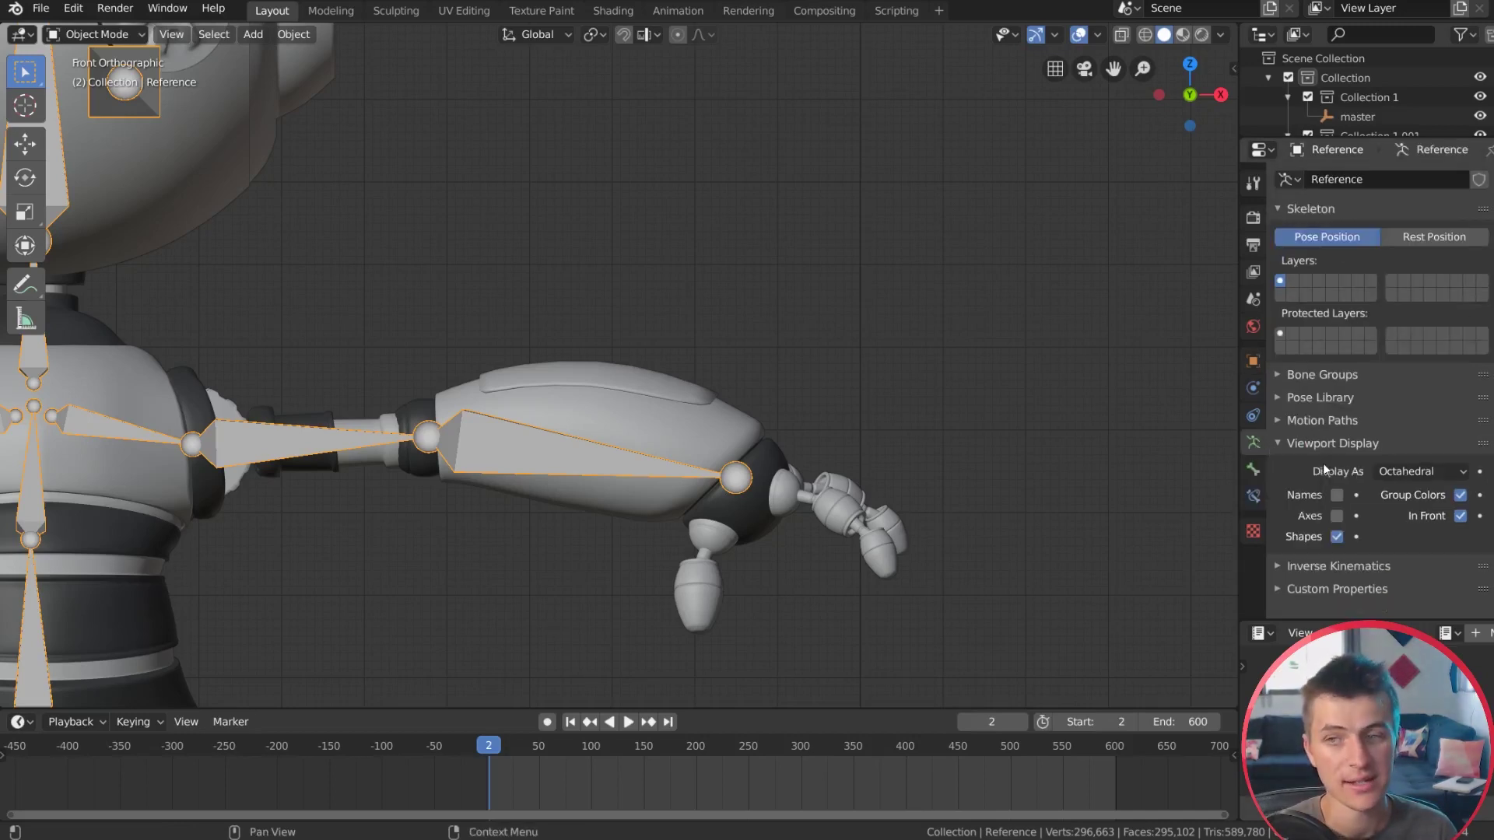
pyautogui.click(1336, 495)
pyautogui.scroll(-5, 651, 438)
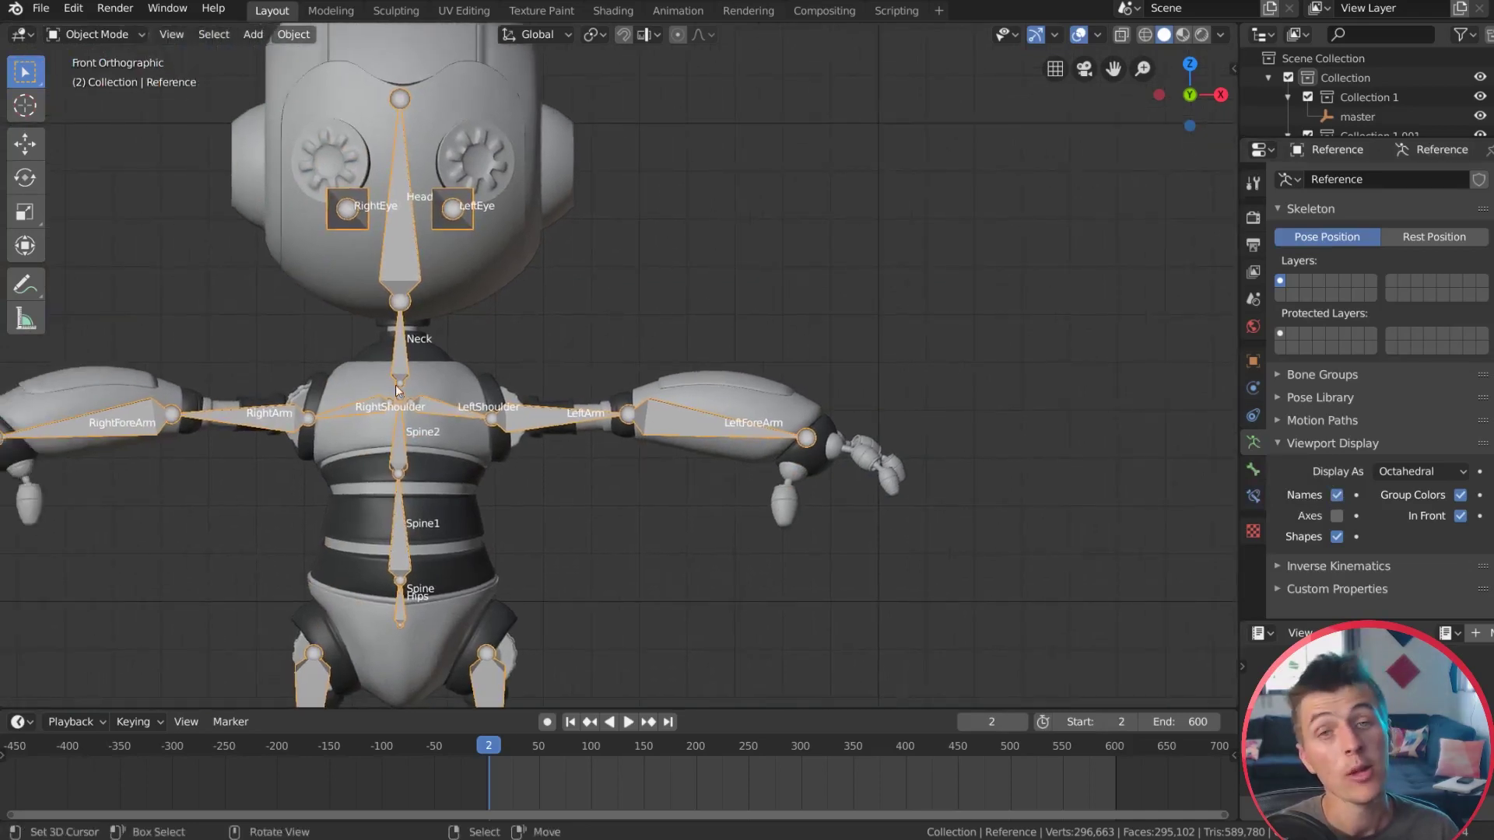
# Step: Enter Edit Mode on the Robot.001 mesh, enable X-ray for through-mesh selection and clear the vertex selection
pyautogui.scroll(2, 651, 318)
pyautogui.click(788, 394)
pyautogui.keyDown('shift'); pyautogui.moveTo(815, 389); pyautogui.dragTo(502, 333, button='middle'); pyautogui.keyUp('shift')
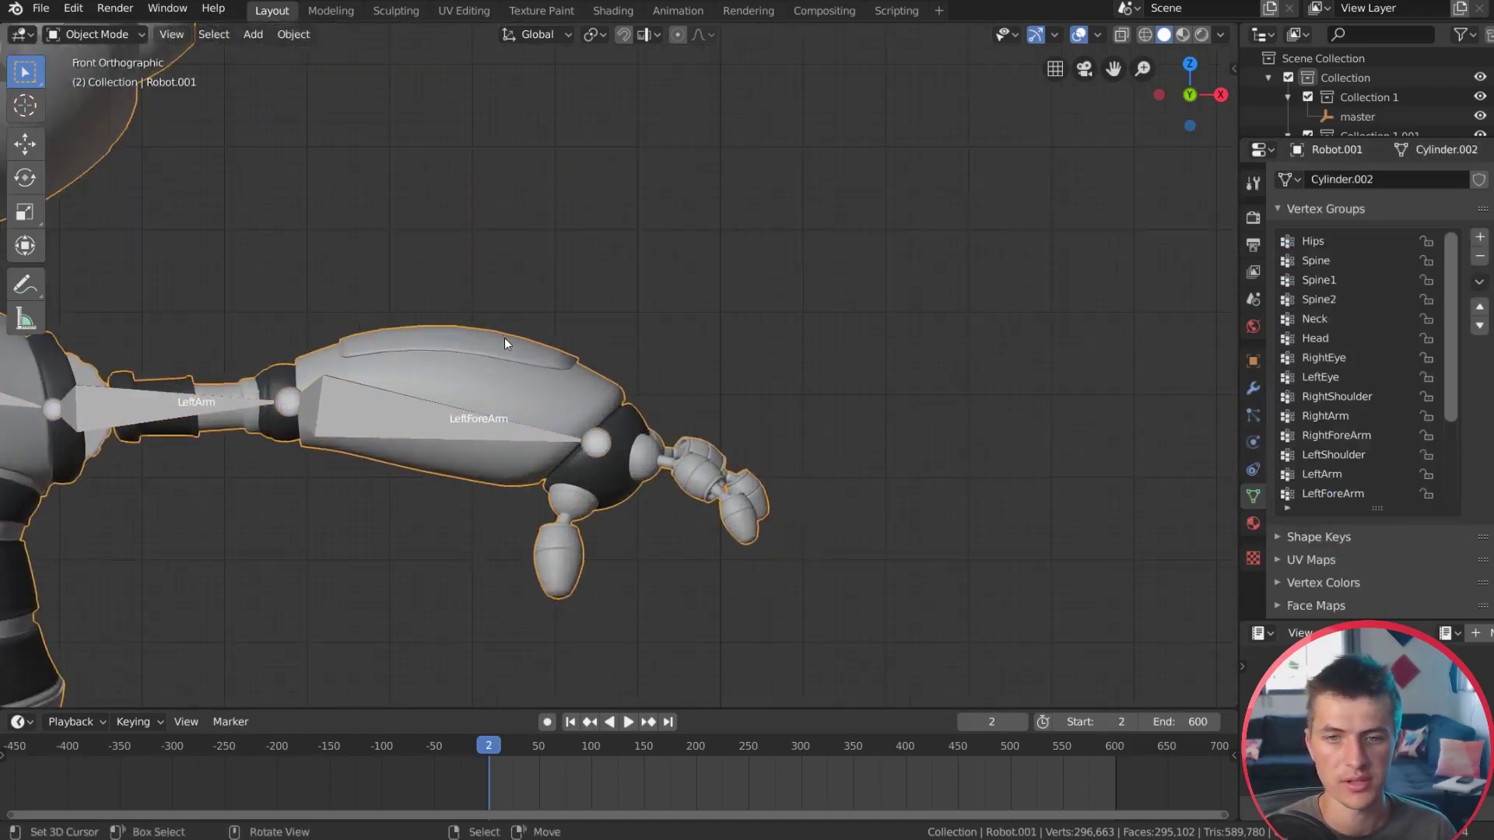
pyautogui.press('Tab')
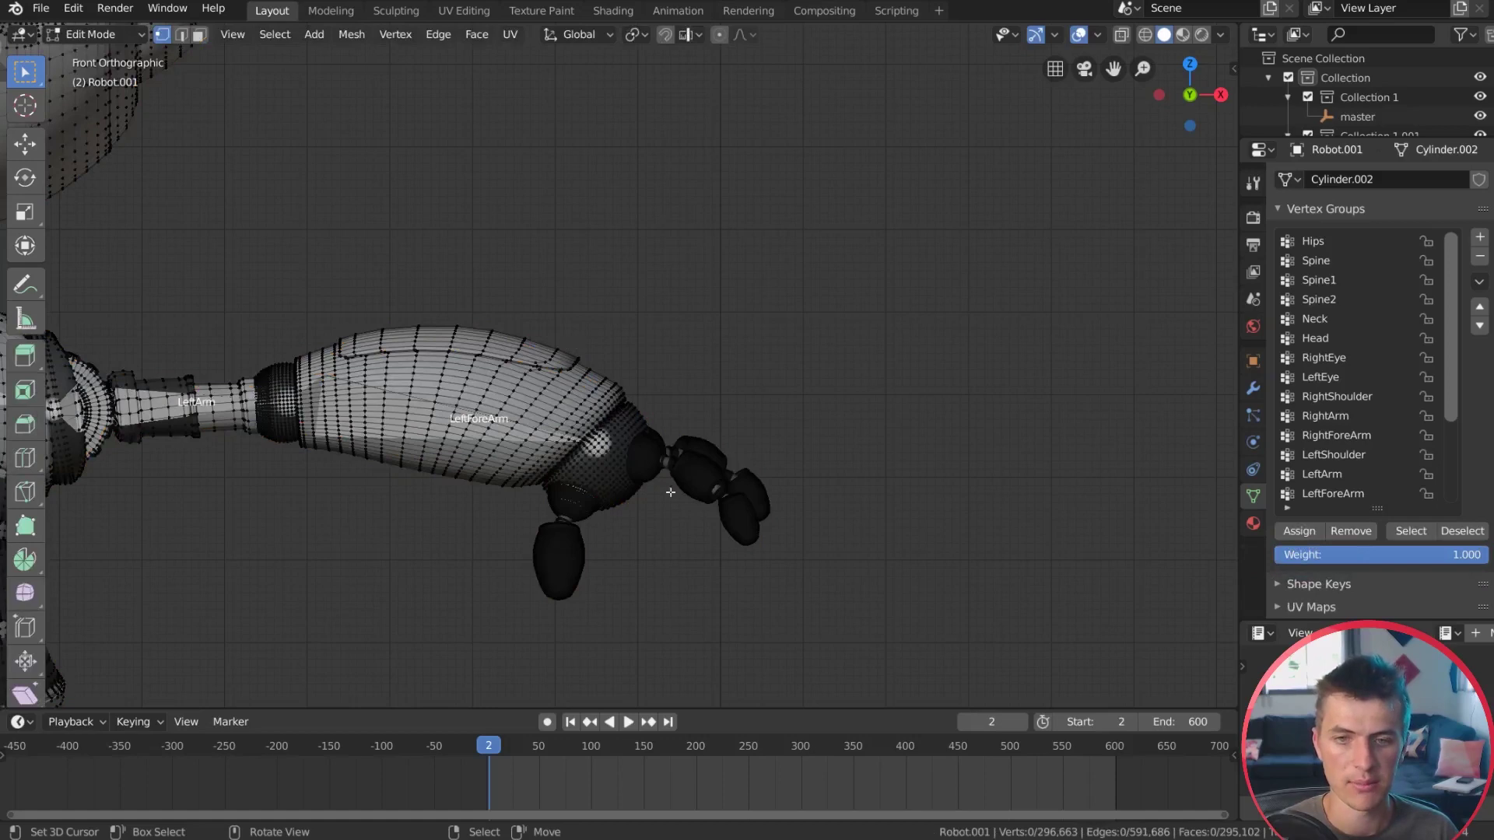
pyautogui.press('b')
pyautogui.moveTo(857, 622); pyautogui.dragTo(355, 258)
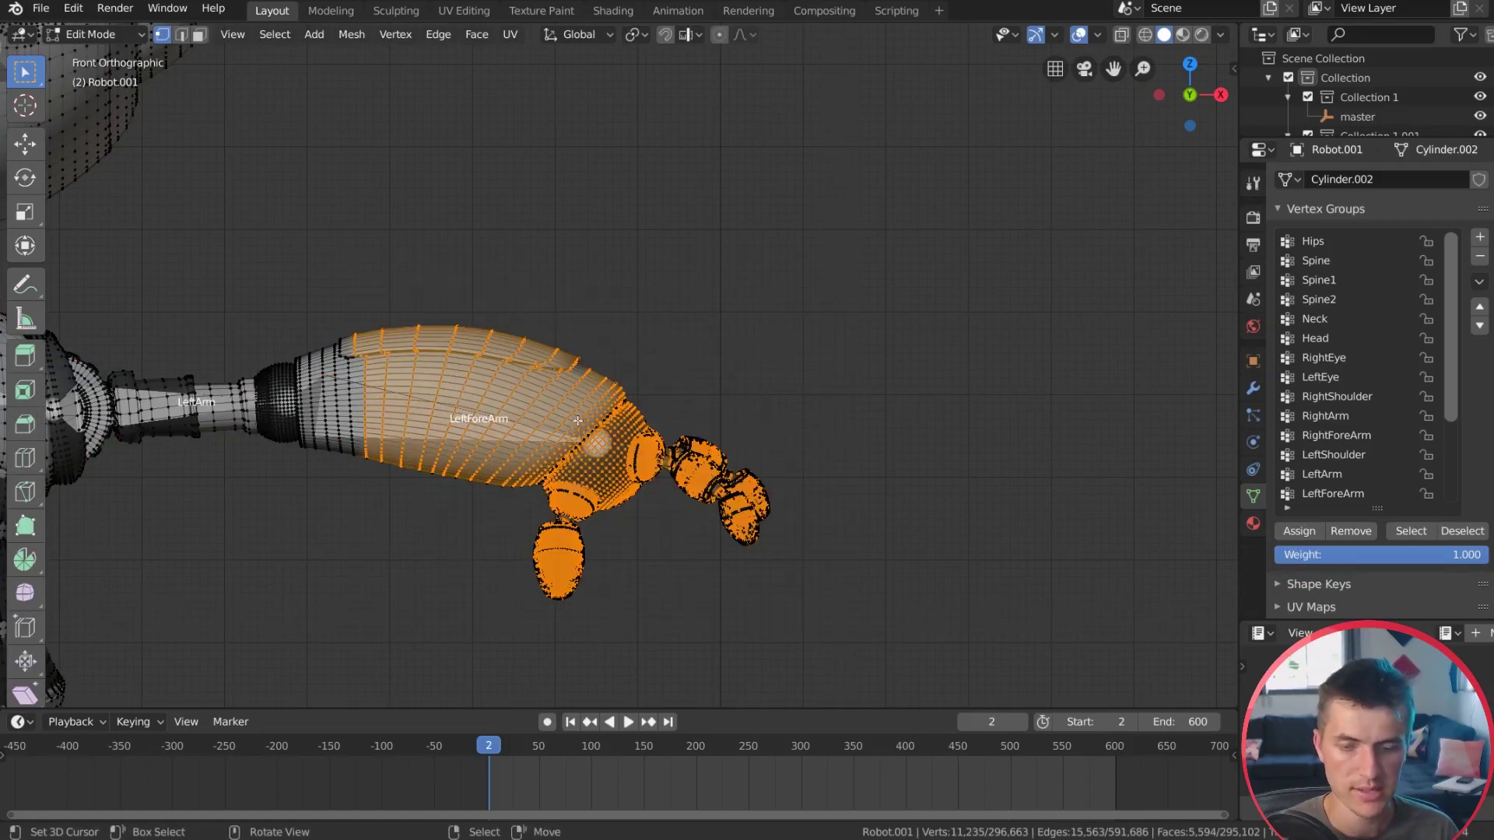
pyautogui.click(1121, 35)
pyautogui.click(1121, 35)
pyautogui.click(1121, 35)
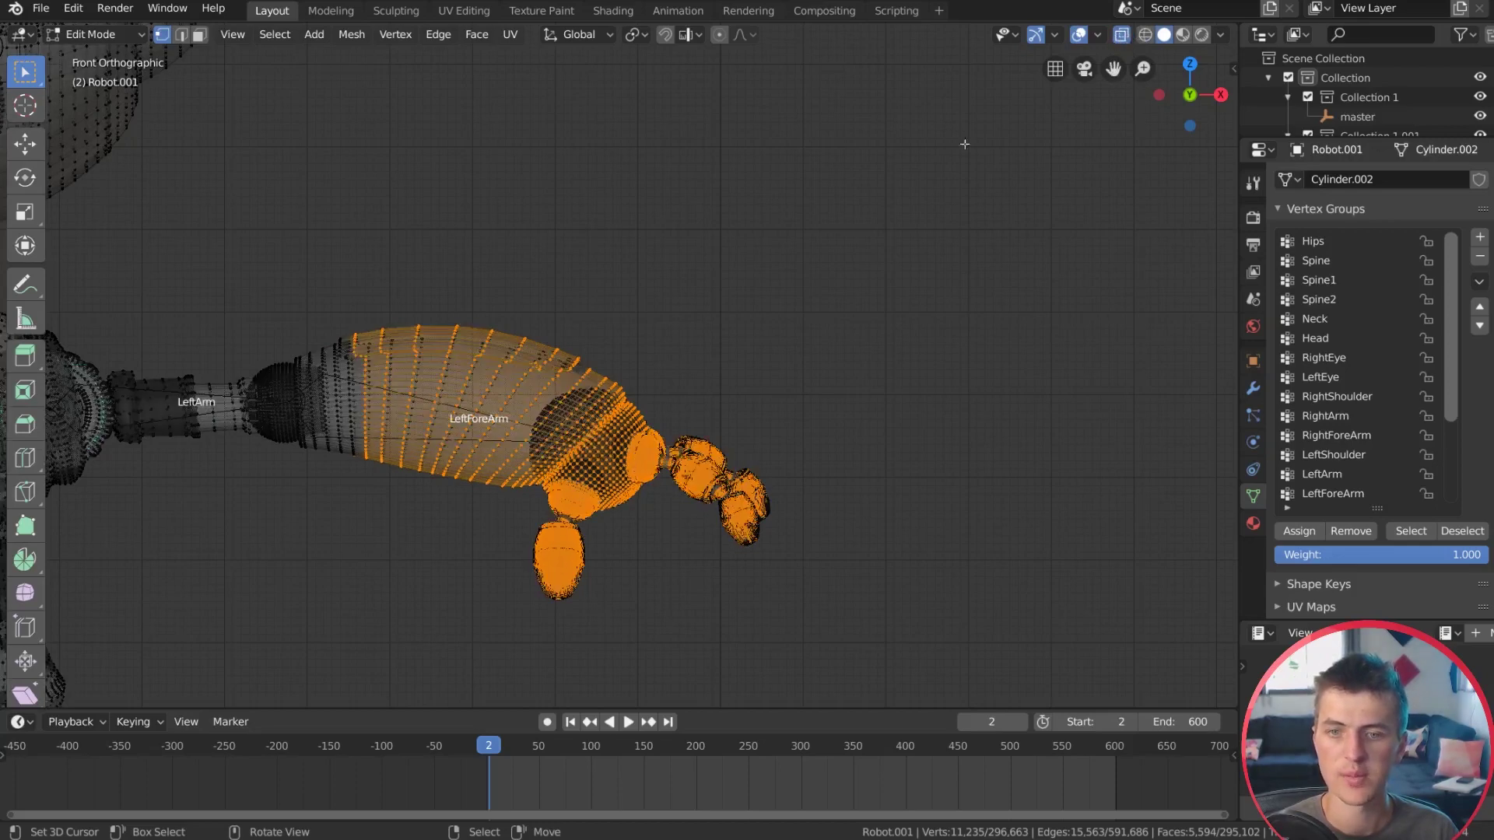
pyautogui.hotkey('alt', 'a')
# Step: Select the entire left forearm, hand and fingers through the mesh and assign them to the LeftForeArm vertex group
pyautogui.keyDown('shift'); pyautogui.moveTo(778, 403); pyautogui.dragTo(886, 397, button='middle'); pyautogui.keyUp('shift')
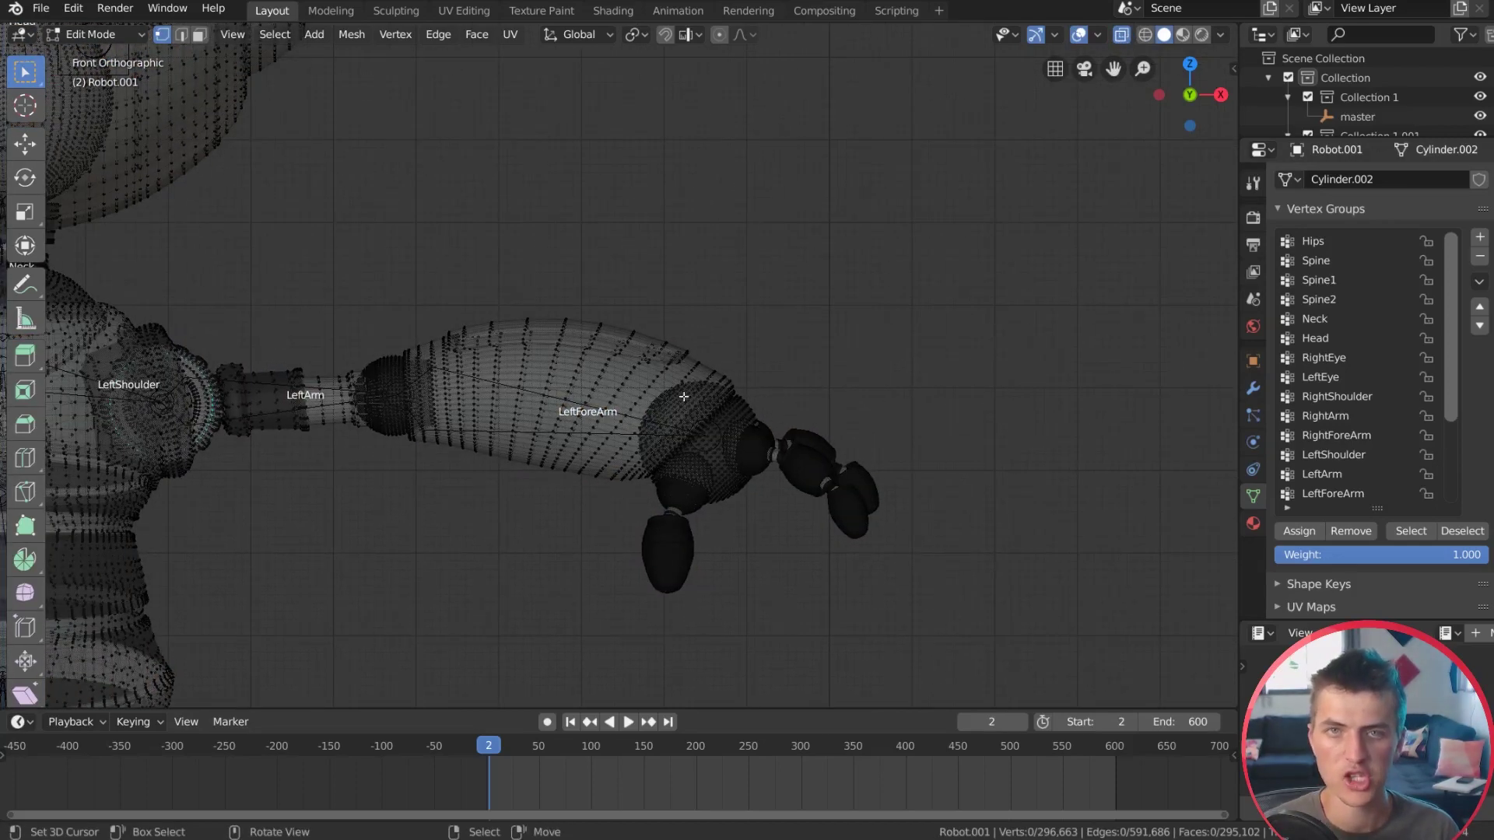
pyautogui.moveTo(953, 667); pyautogui.dragTo(464, 217)
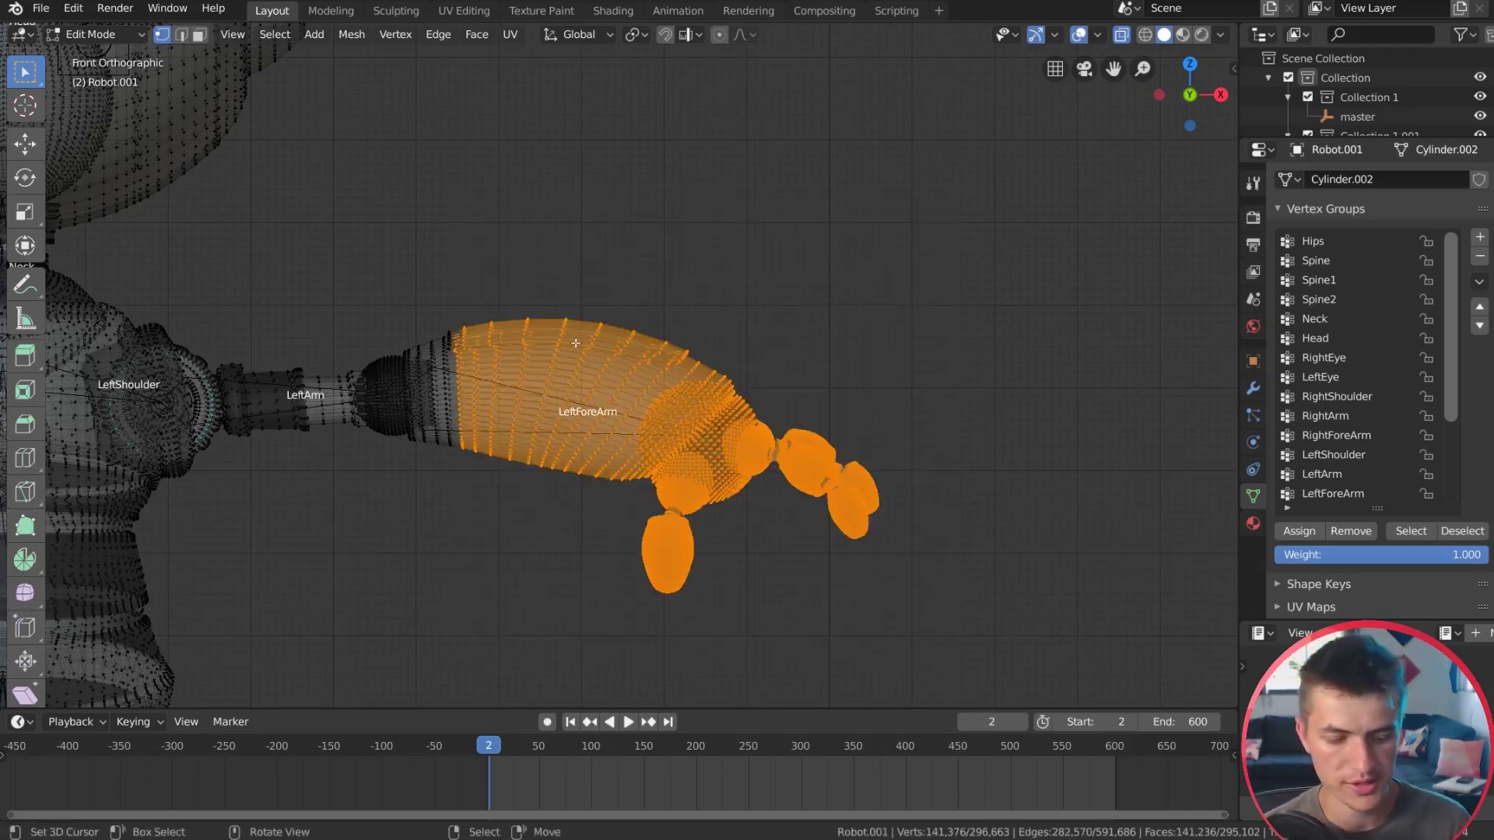
pyautogui.press('l')
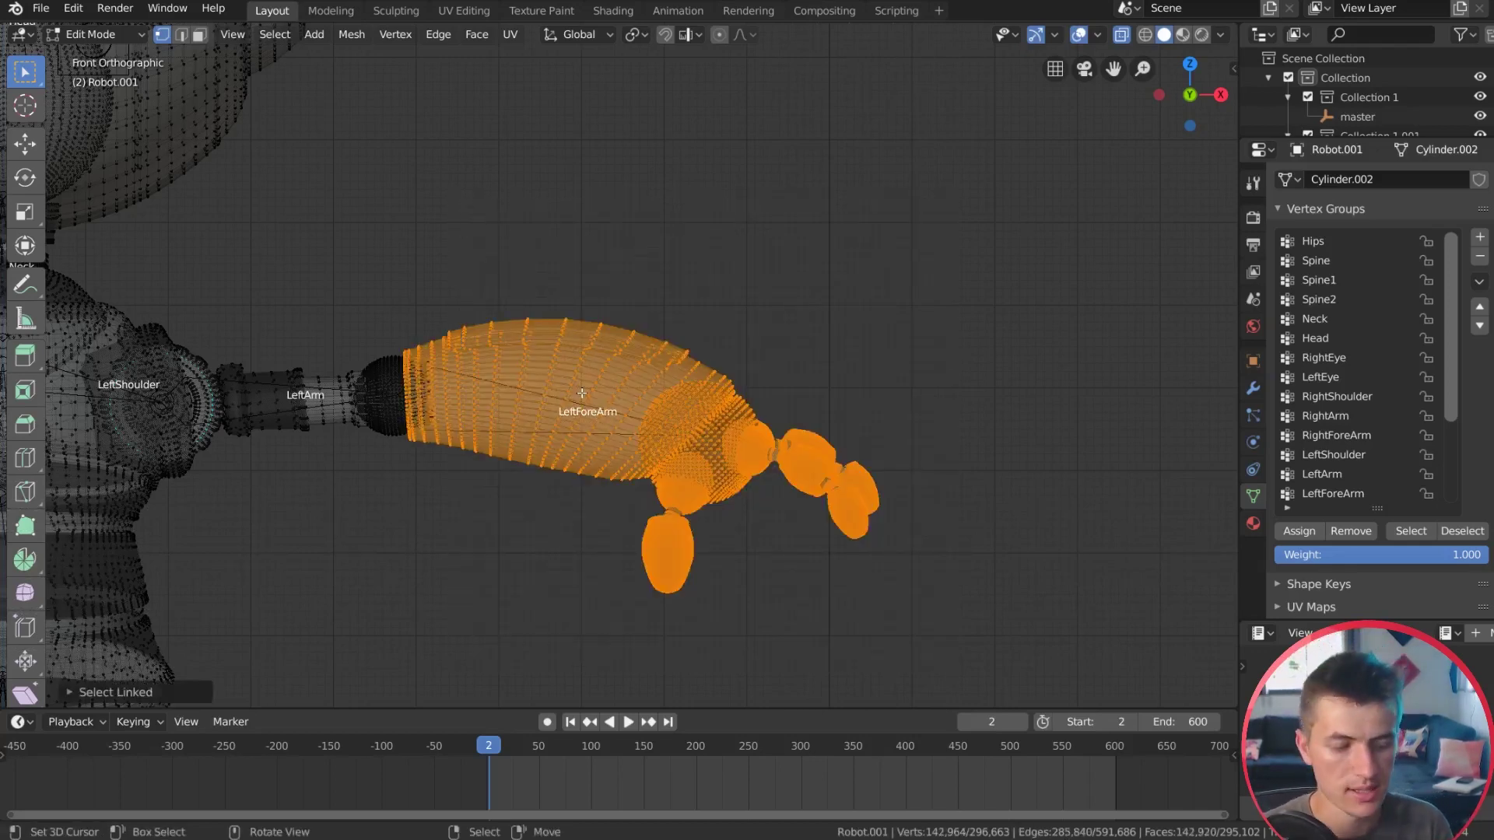
pyautogui.press('g')
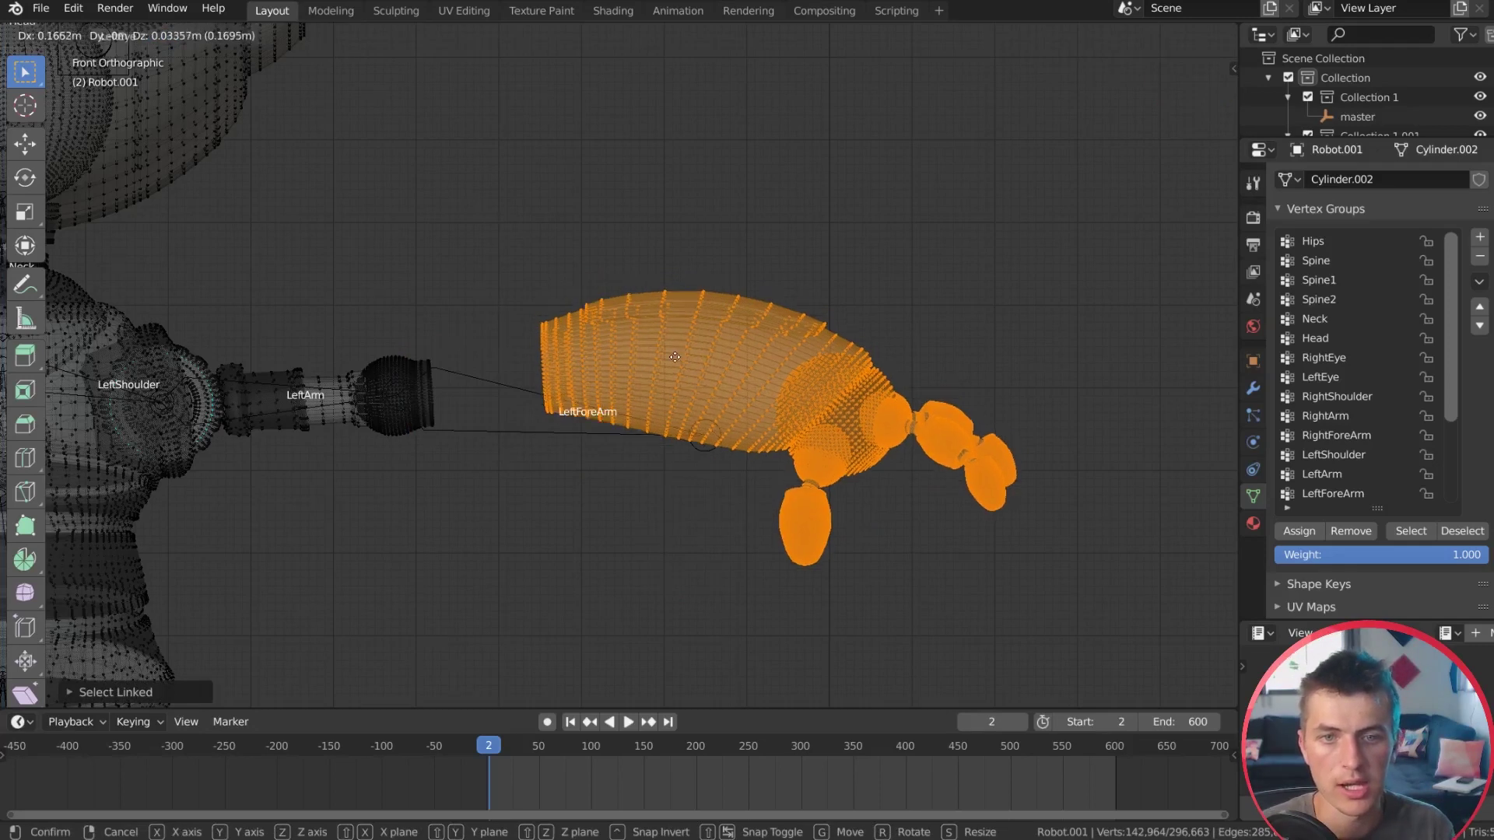
pyautogui.rightClick(675, 358)
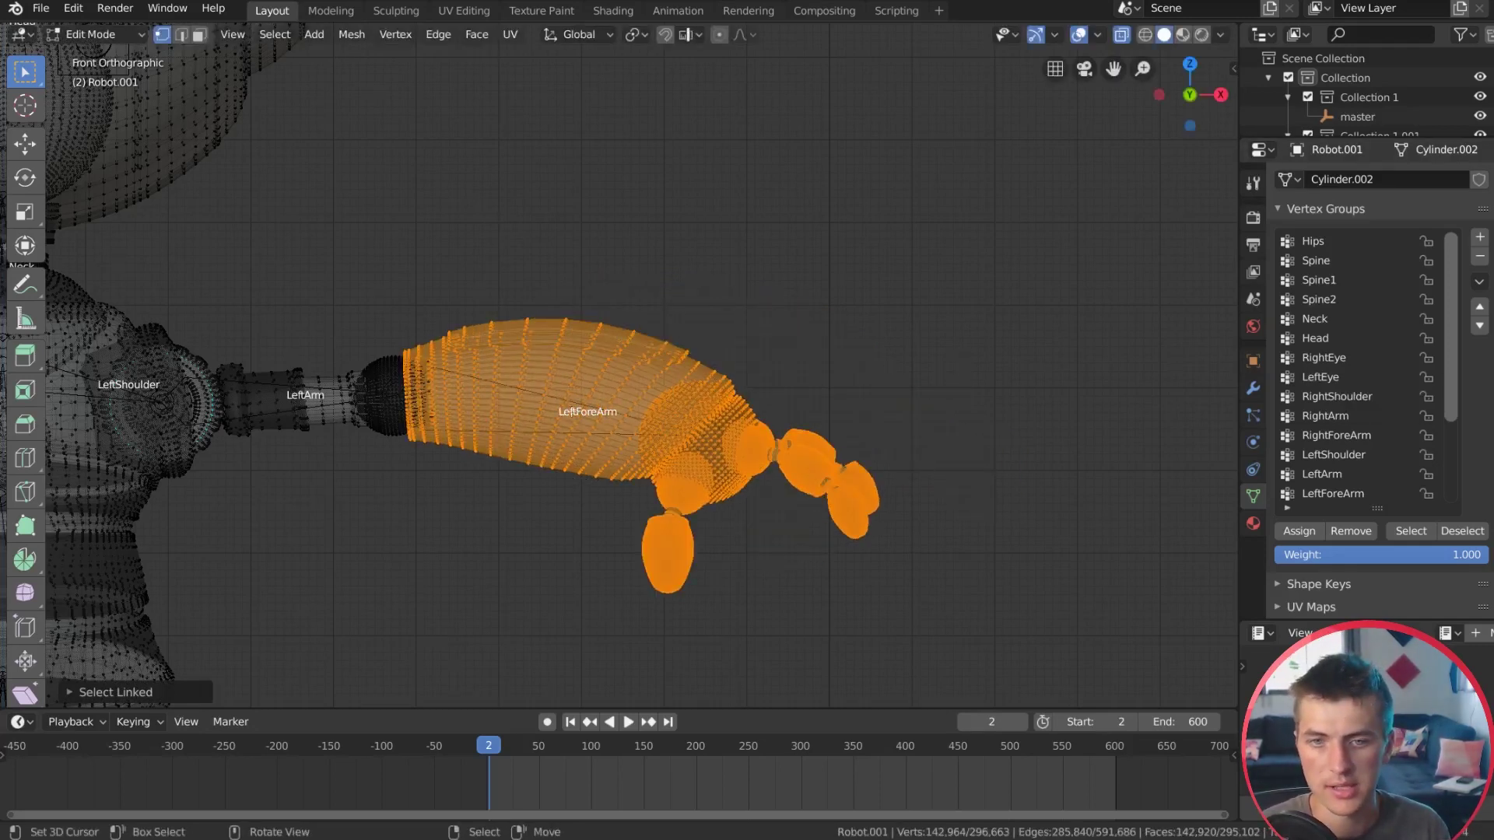
pyautogui.click(1337, 494)
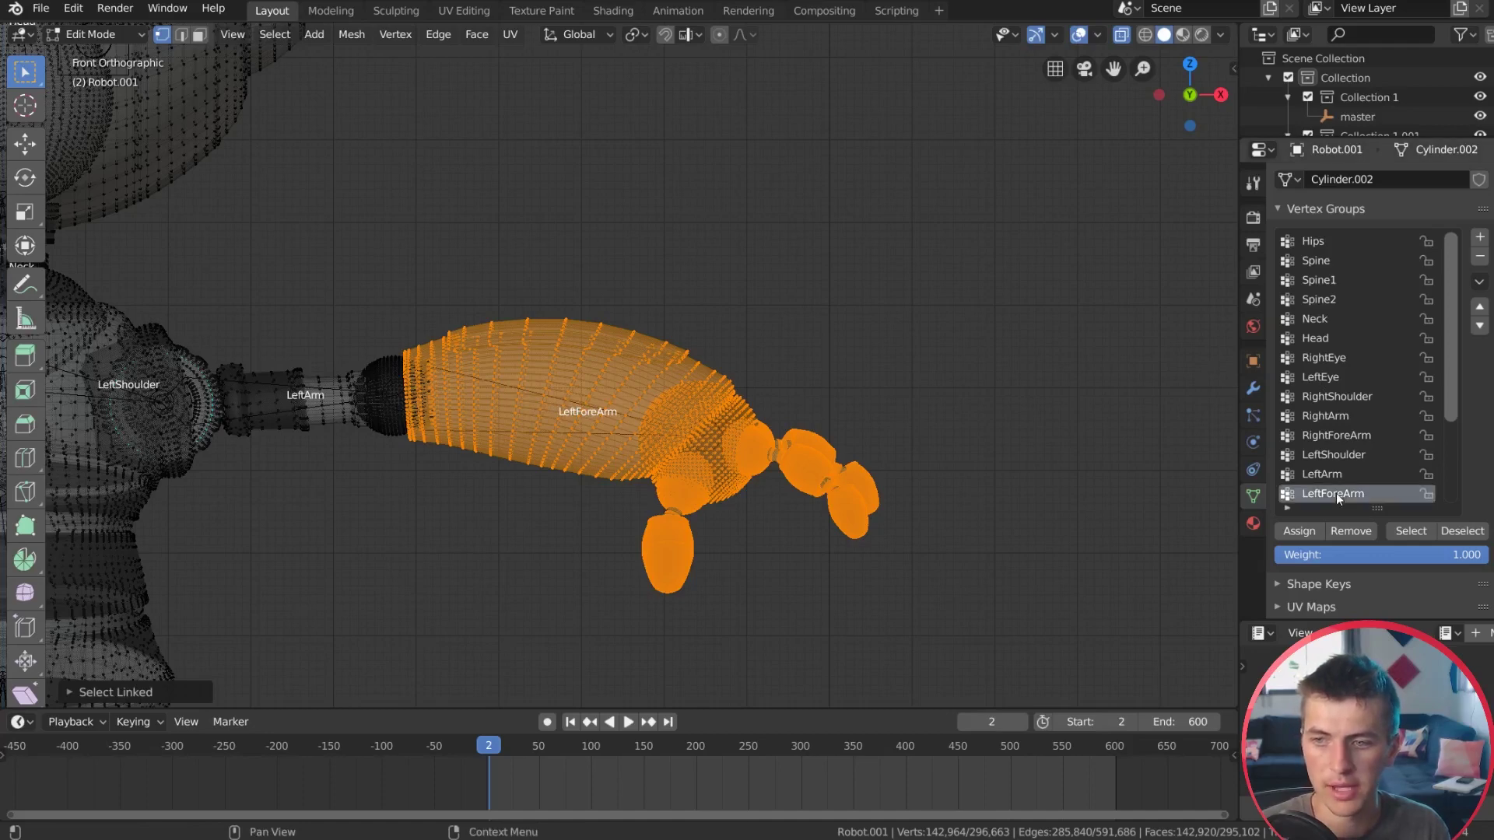
pyautogui.click(1304, 533)
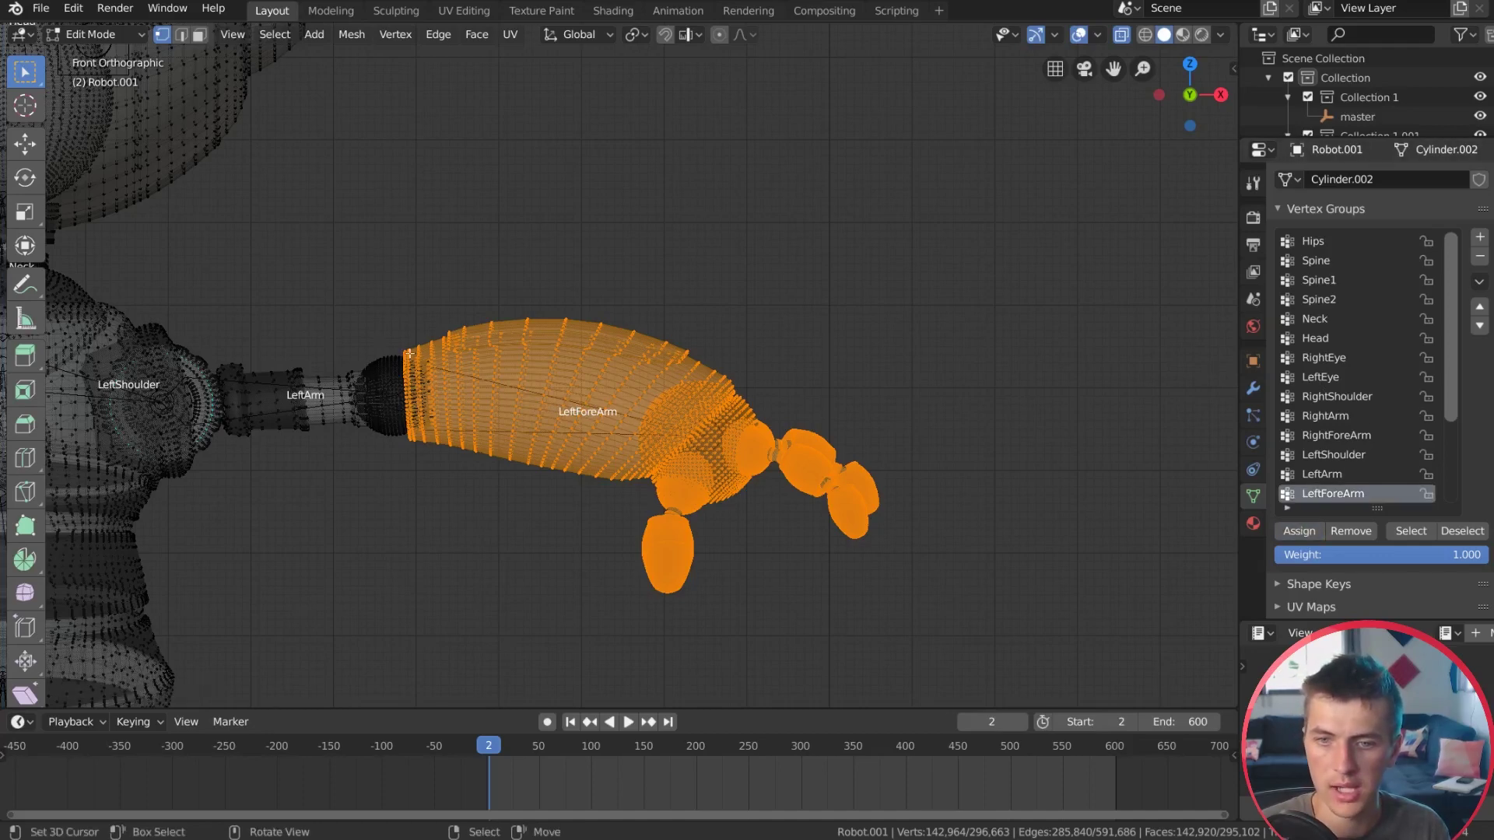
# Step: Test the LeftForeArm bone's rotation in Pose Mode, cancel it and return to Object Mode
pyautogui.keyDown('shift'); pyautogui.moveTo(364, 344); pyautogui.dragTo(548, 343, button='middle'); pyautogui.keyUp('shift')
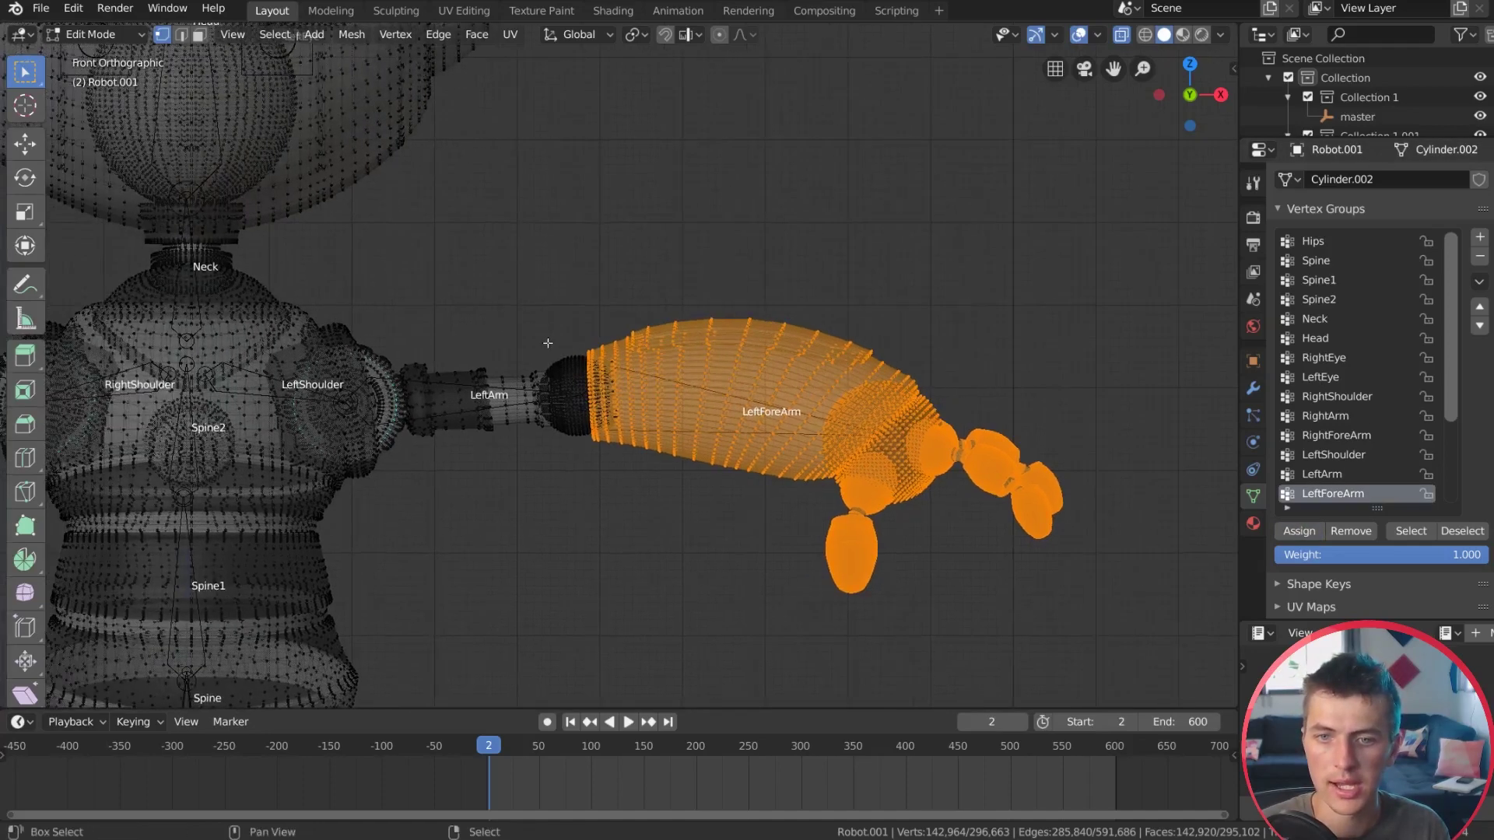
pyautogui.press('Tab')
pyautogui.click(704, 389)
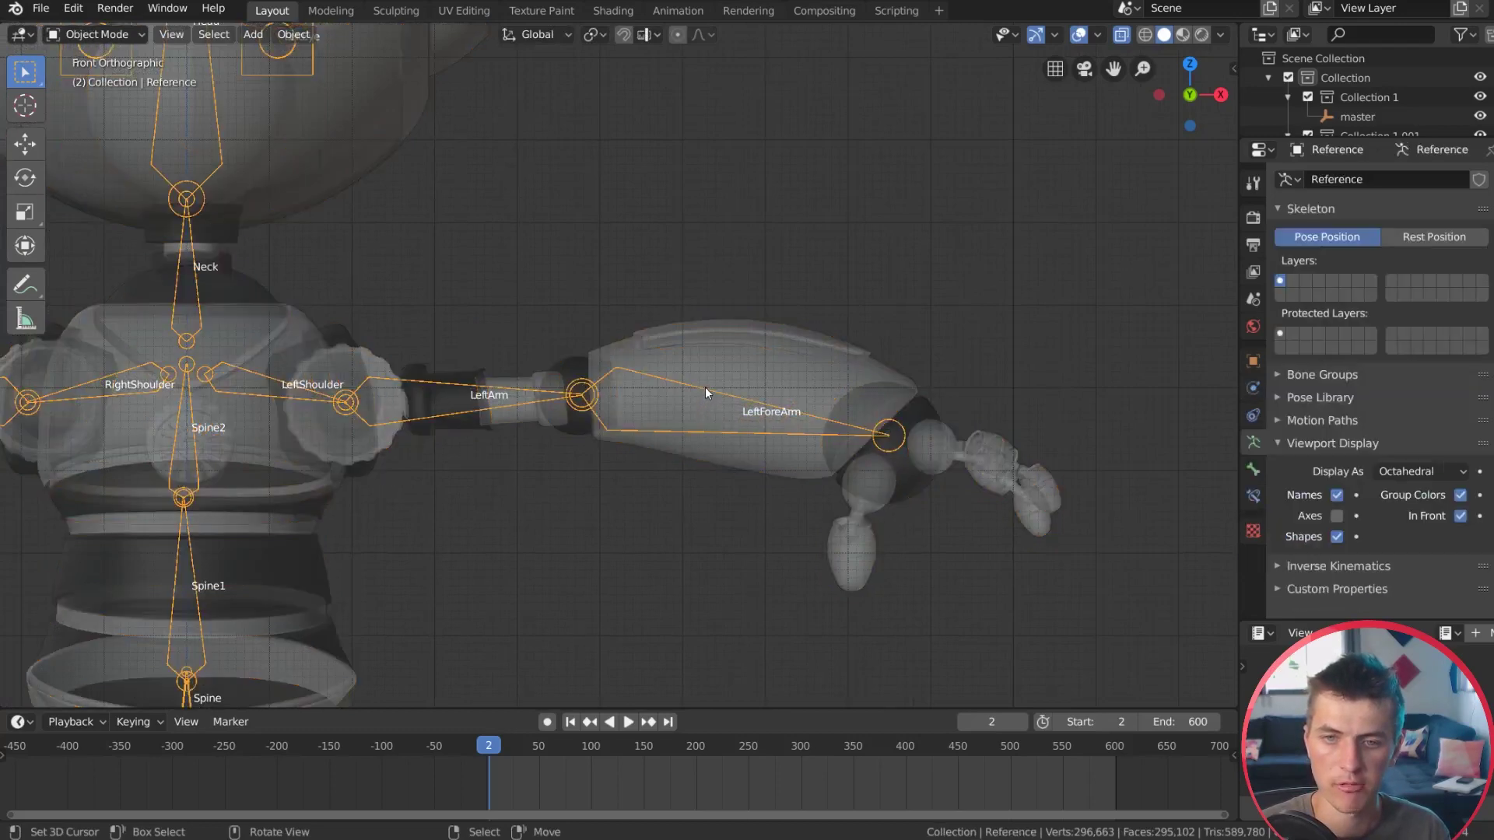
pyautogui.click(94, 34)
pyautogui.click(86, 93)
pyautogui.click(739, 404)
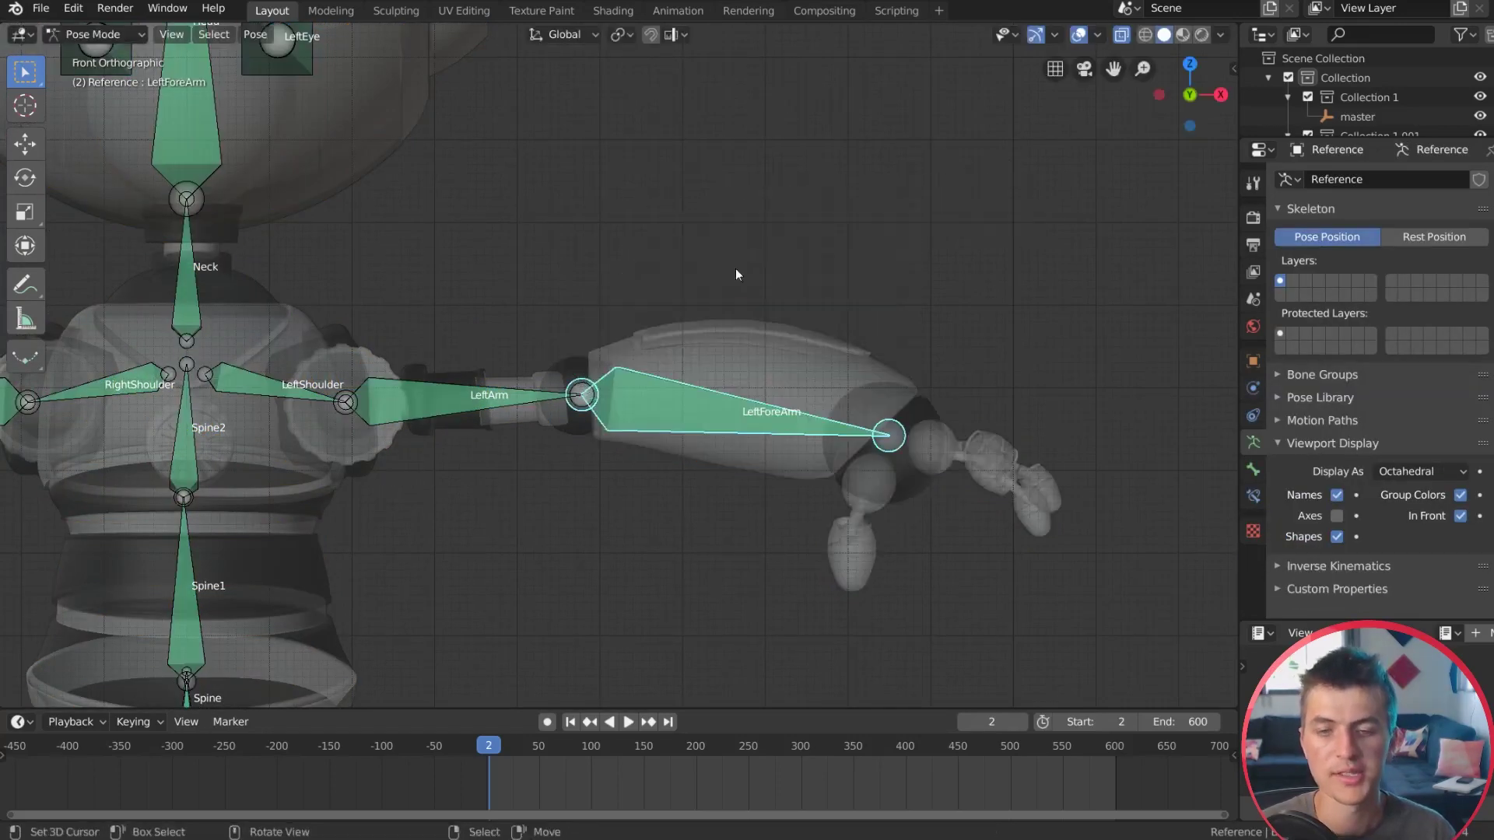
pyautogui.press('r')
pyautogui.press('Escape')
pyautogui.press('Tab')
pyautogui.press('Tab')
pyautogui.click(512, 387)
pyautogui.click(97, 36)
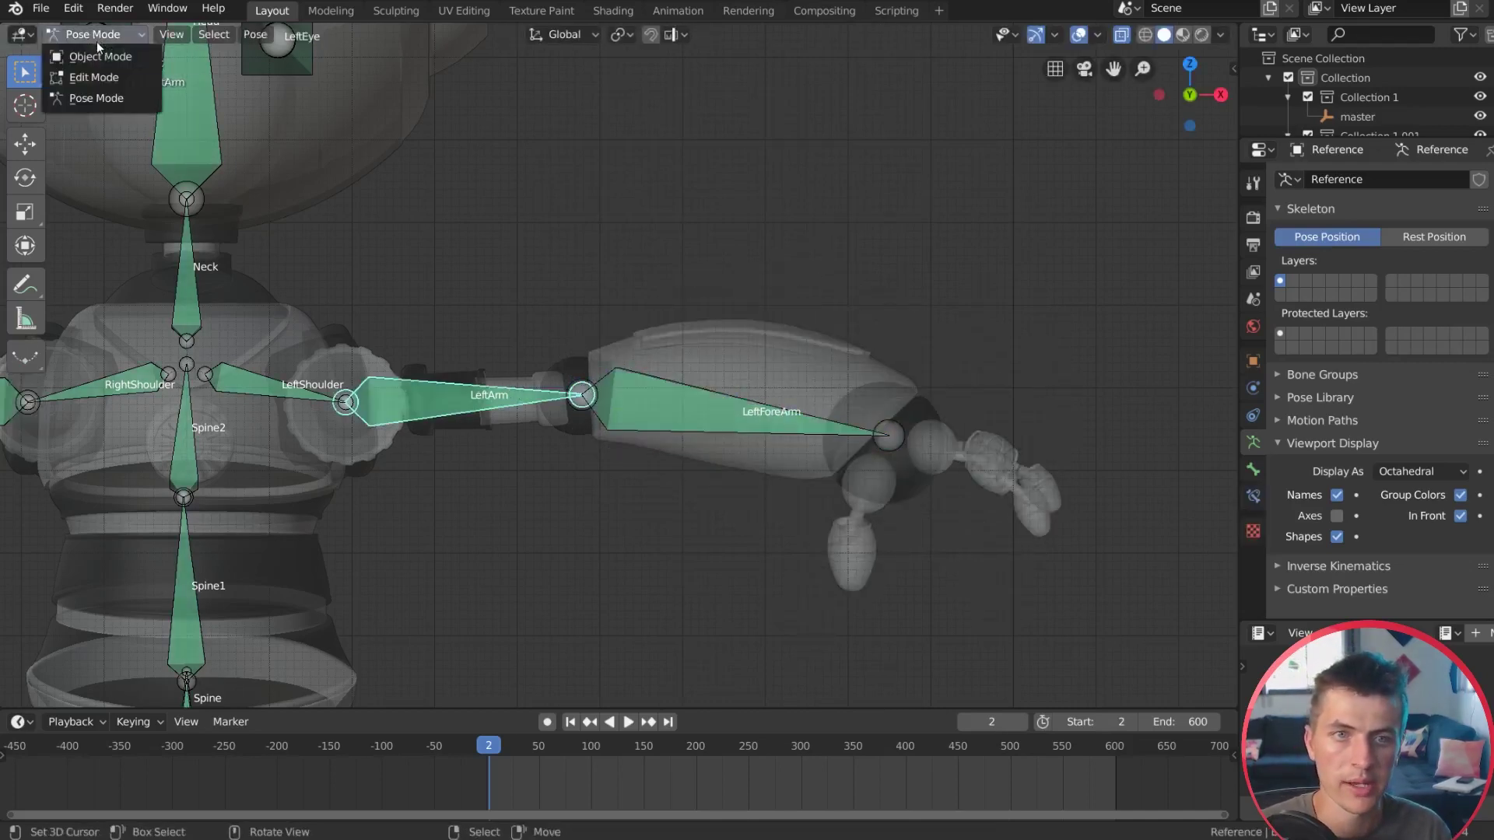
pyautogui.click(92, 57)
# Step: Select the linked pieces of Robot.001's left upper arm, elbow and shoulder joint in Edit Mode and assign them to the LeftArm vertex group
pyautogui.click(543, 421)
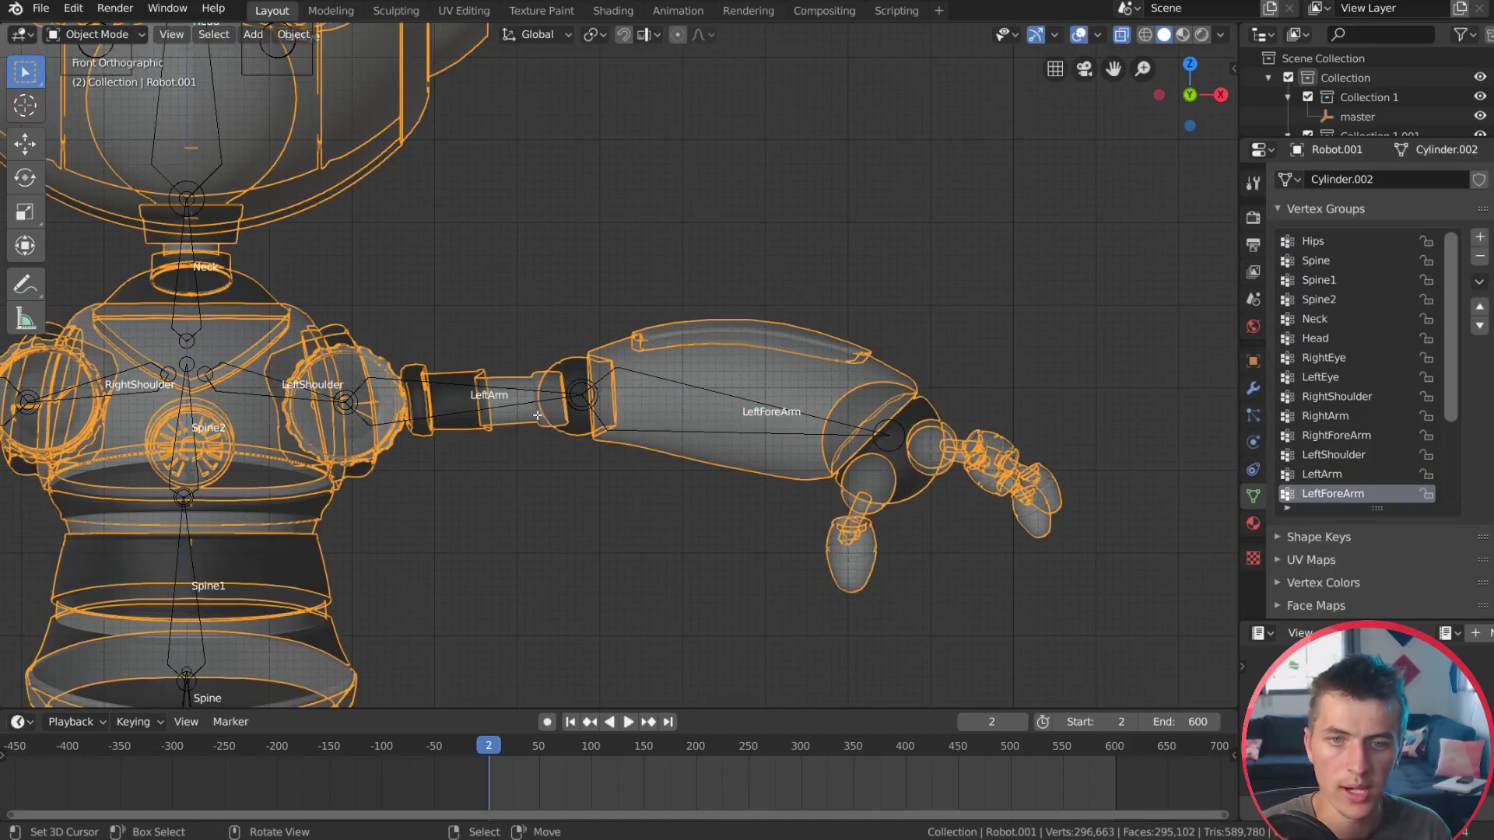
pyautogui.press('Tab')
pyautogui.press('a')
pyautogui.hotkey('alt', 'a')
pyautogui.click(570, 420)
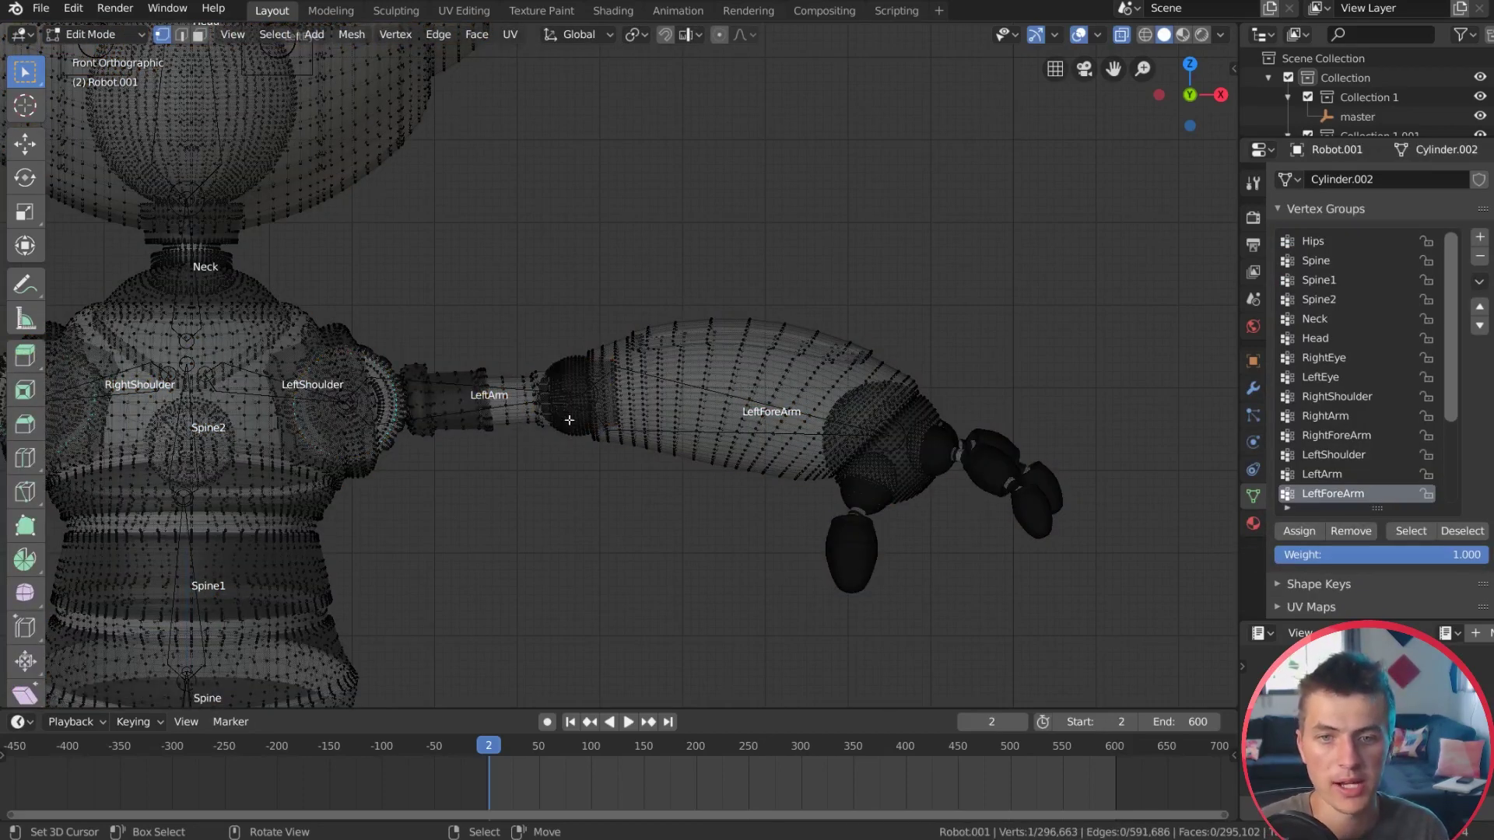
pyautogui.press('l')
pyautogui.press('l')
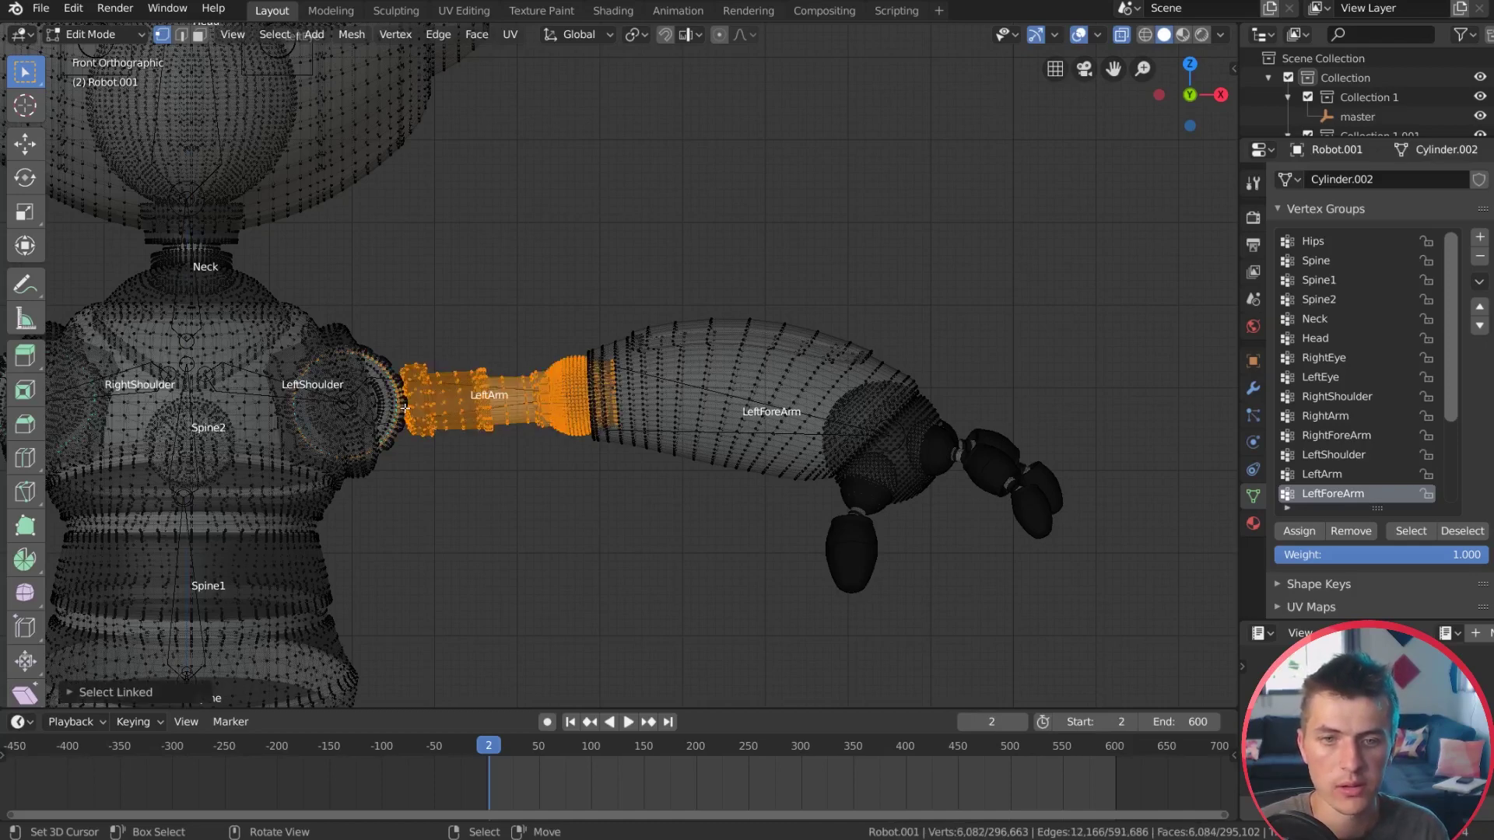
pyautogui.press('l')
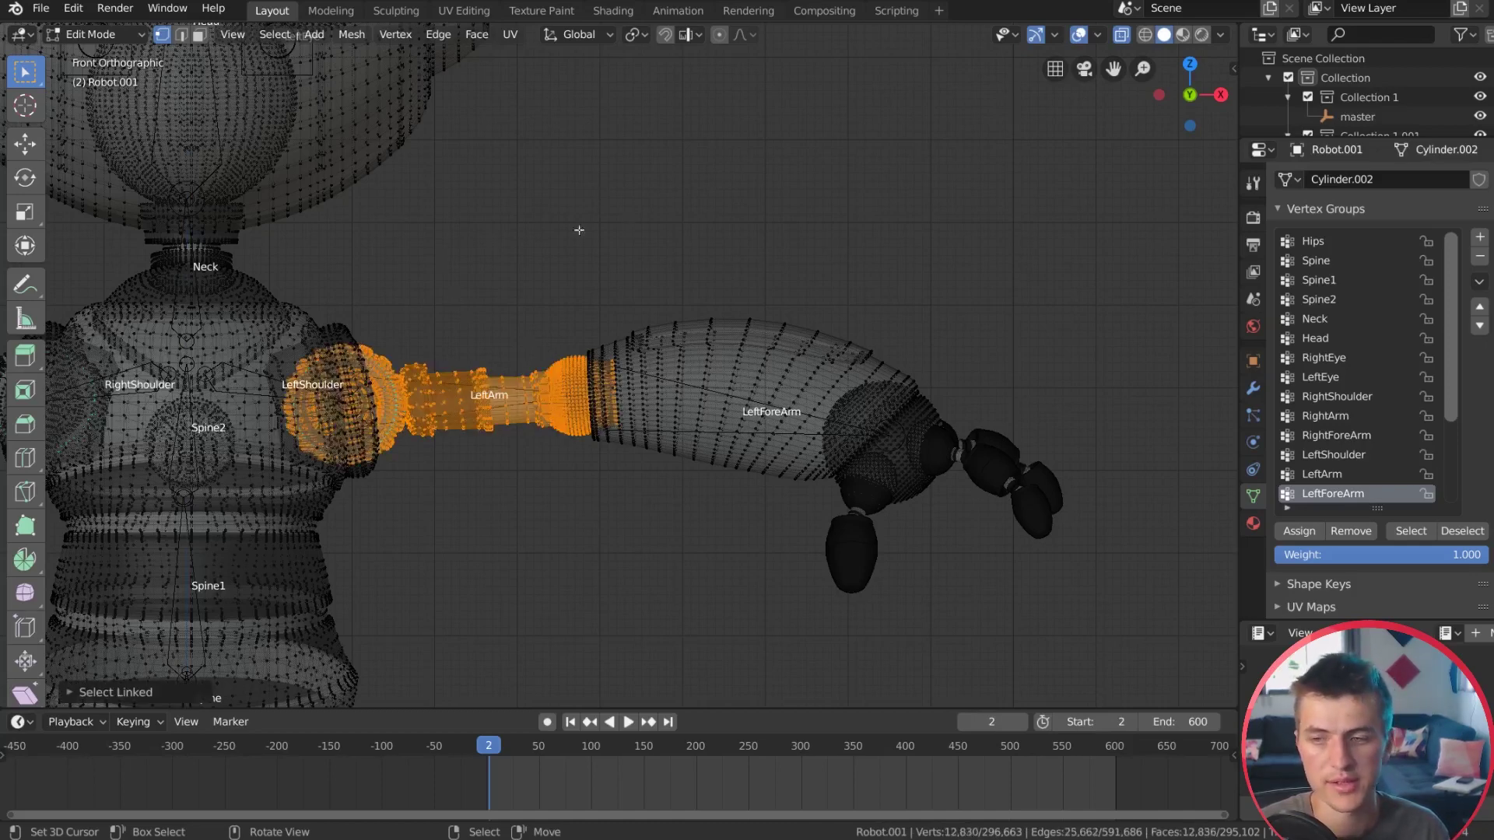
pyautogui.click(1322, 475)
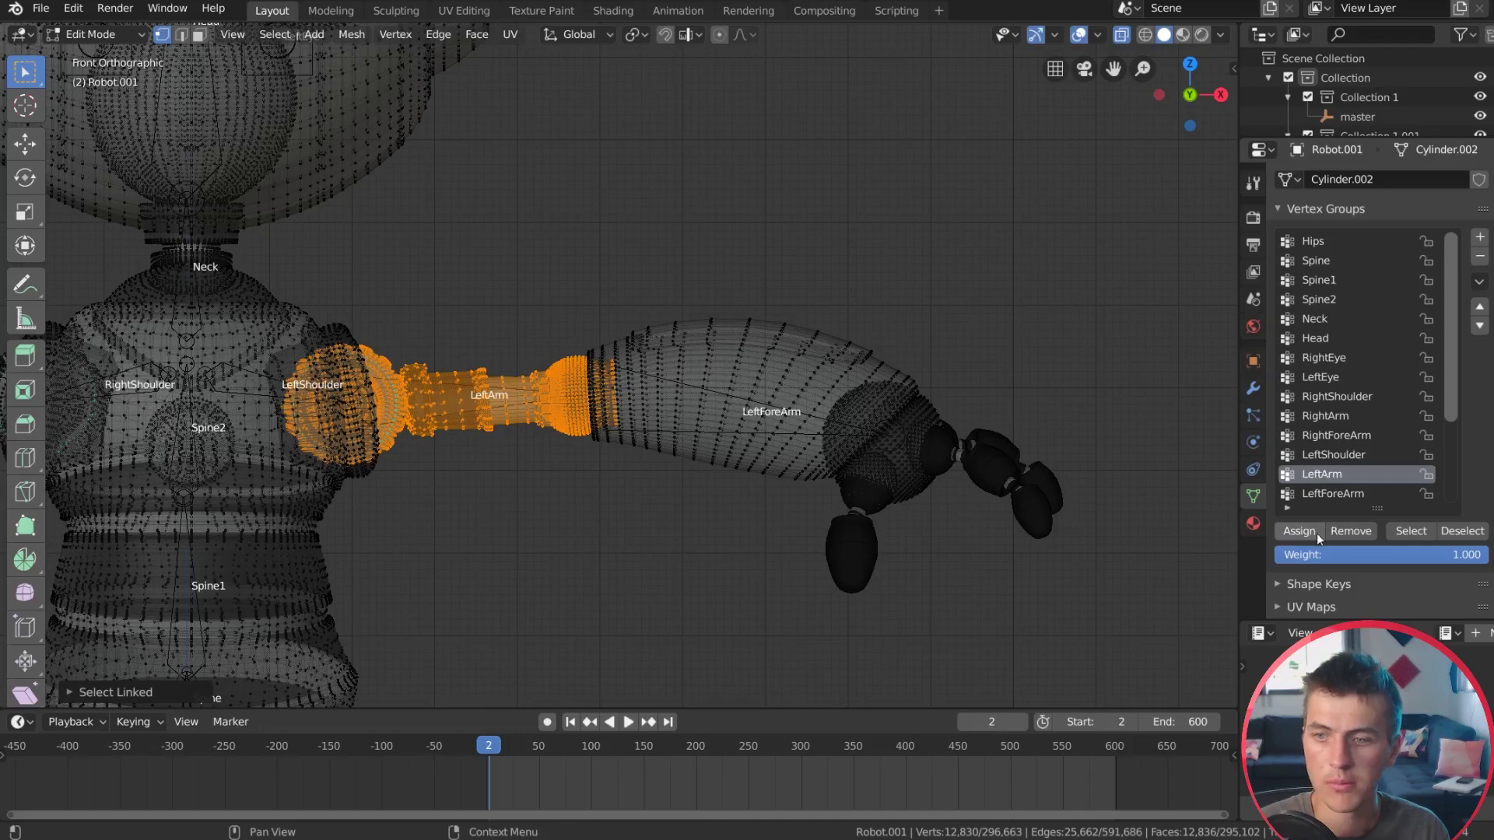
# Step: Select the linked pieces of the right upper arm, elbow and shoulder joint and assign them to the RightArm vertex group
pyautogui.keyDown('shift'); pyautogui.moveTo(496, 313); pyautogui.dragTo(1054, 317, button='middle'); pyautogui.keyUp('shift')
pyautogui.scroll(1, 658, 373)
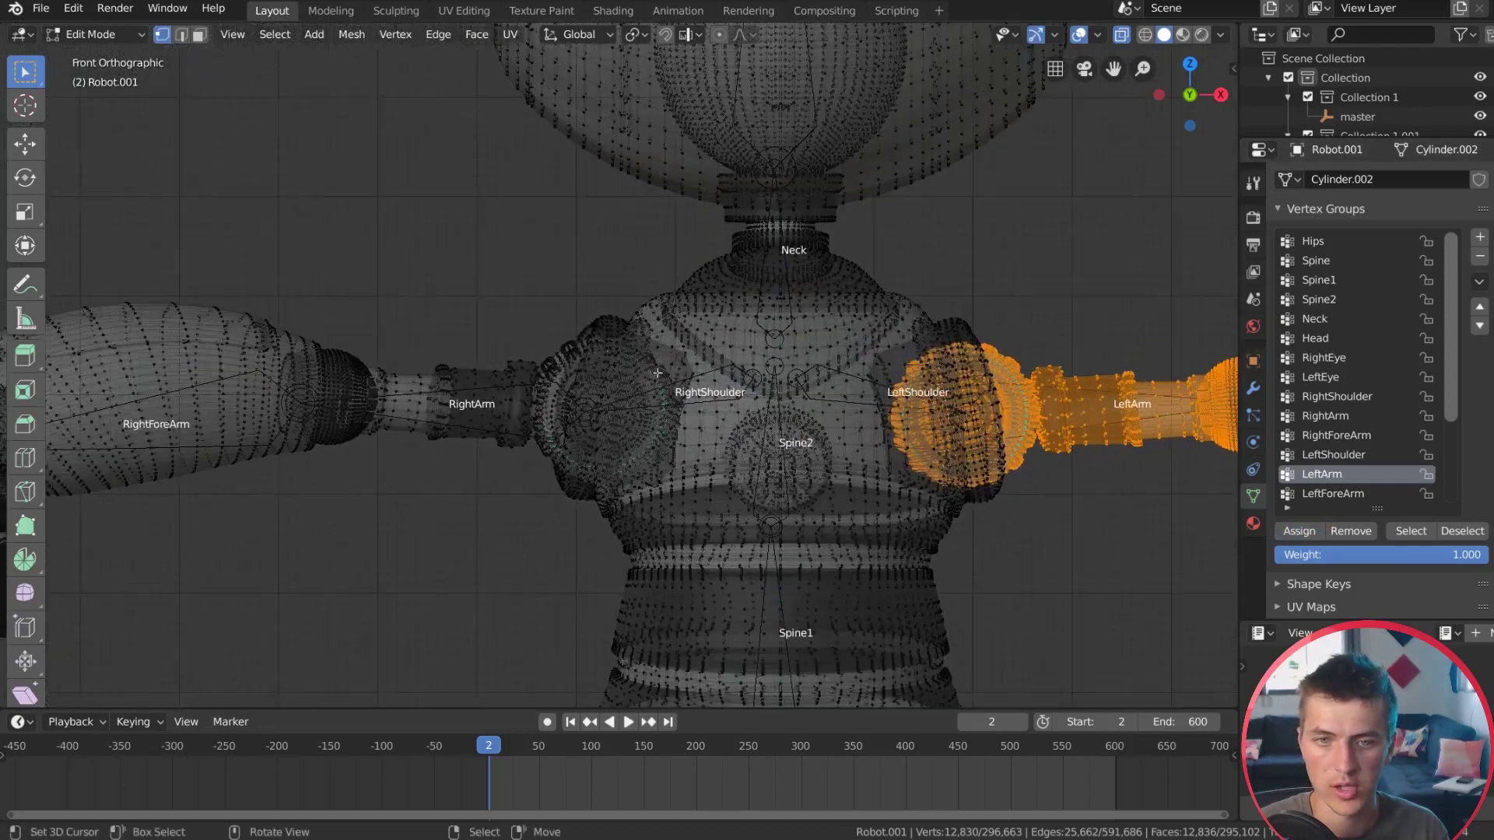
pyautogui.click(466, 381)
pyautogui.press('l')
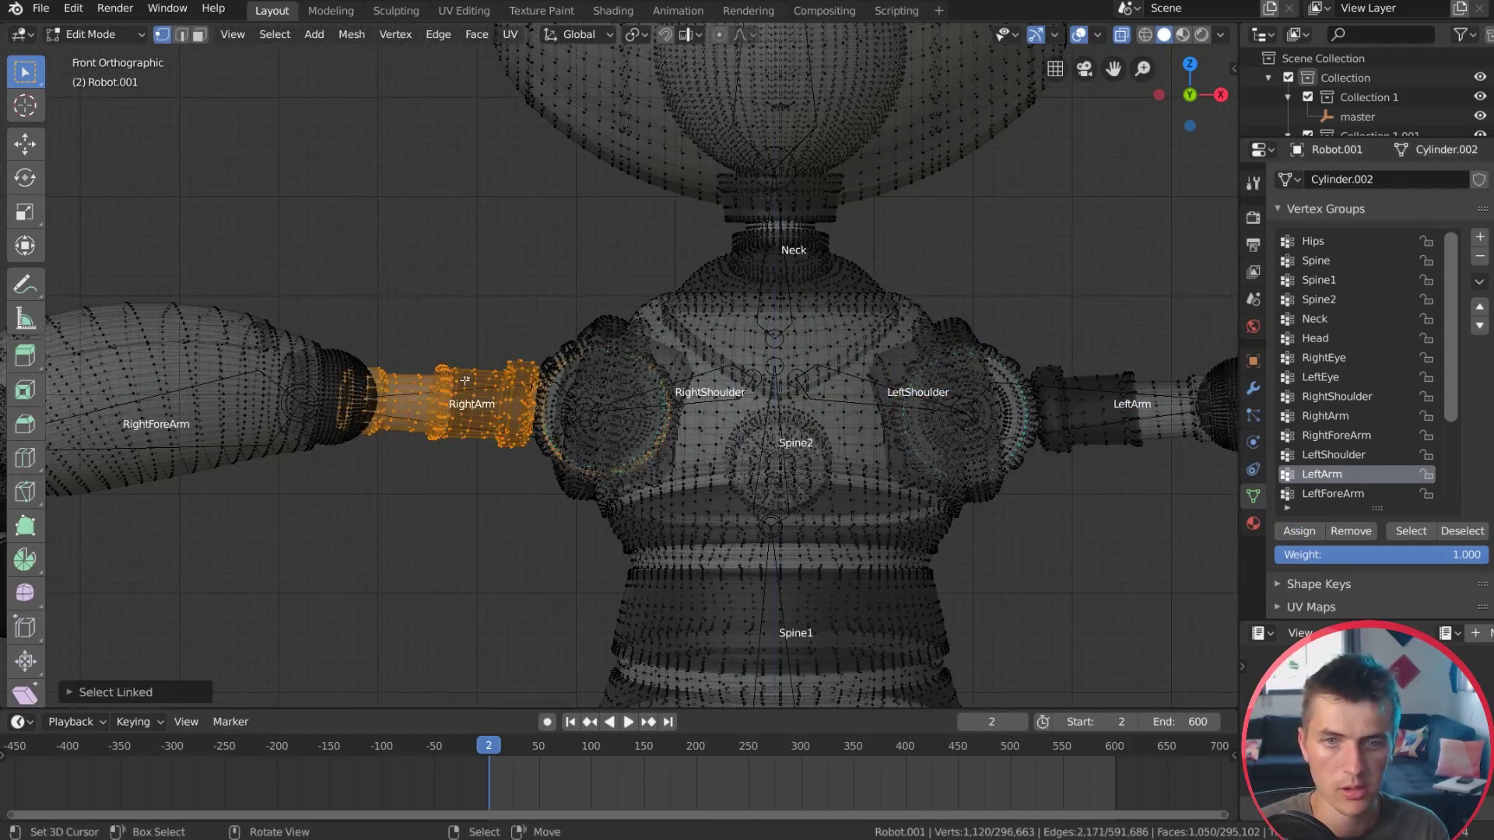
pyautogui.press('l')
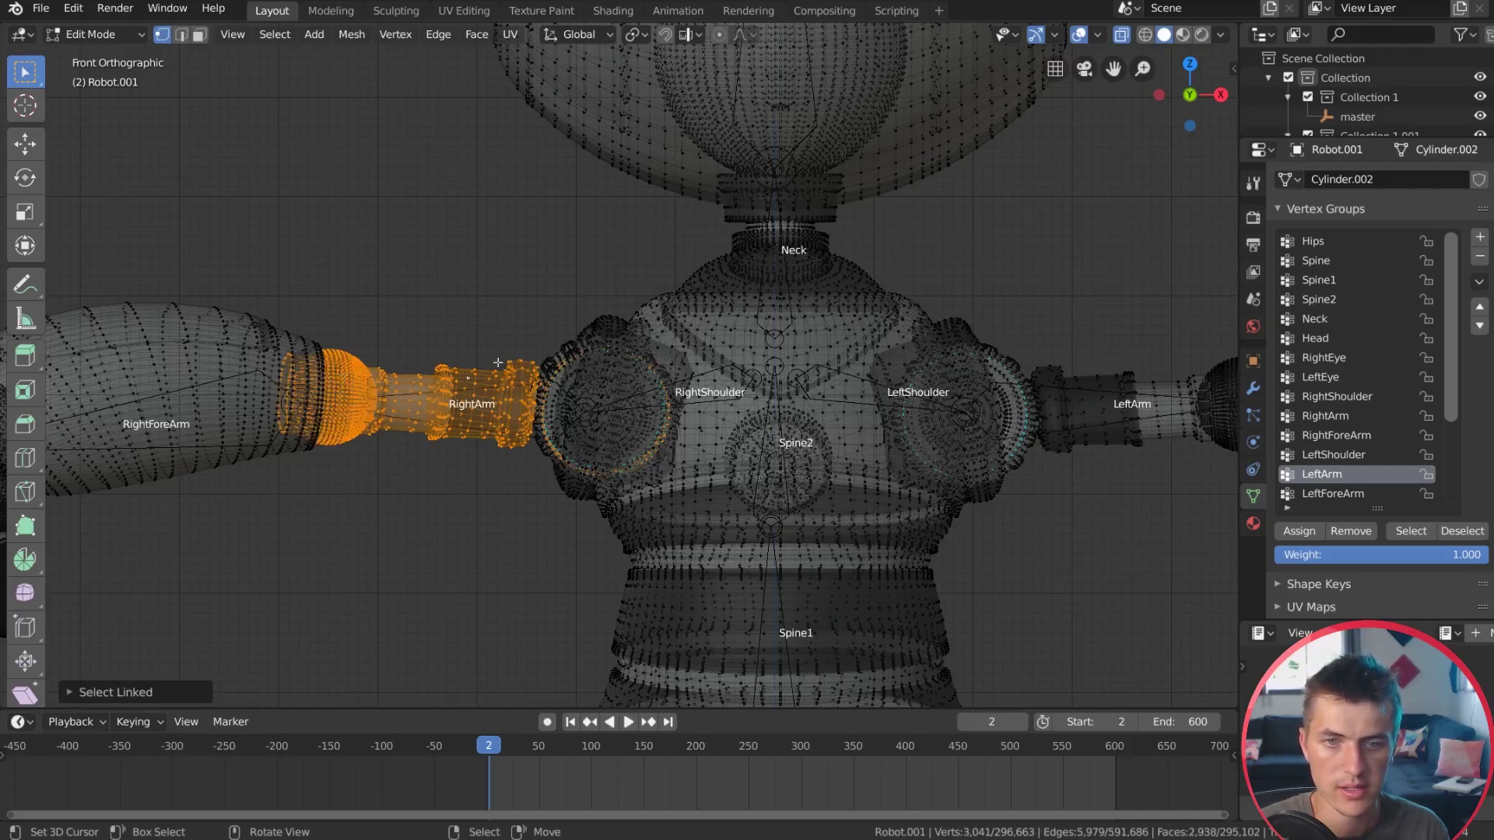
pyautogui.press('l')
pyautogui.press('l')
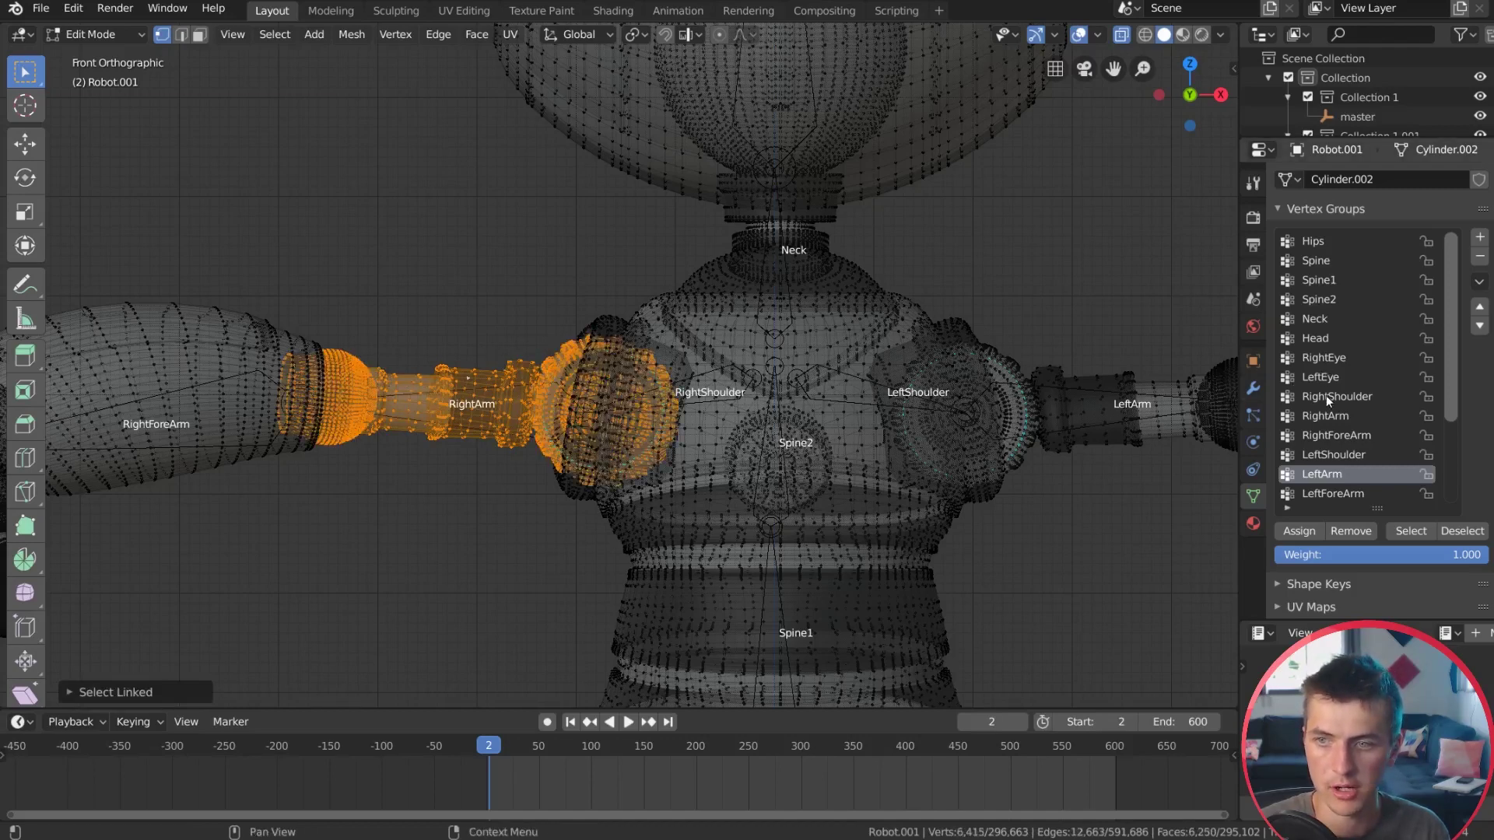
pyautogui.click(1329, 418)
pyautogui.click(1301, 532)
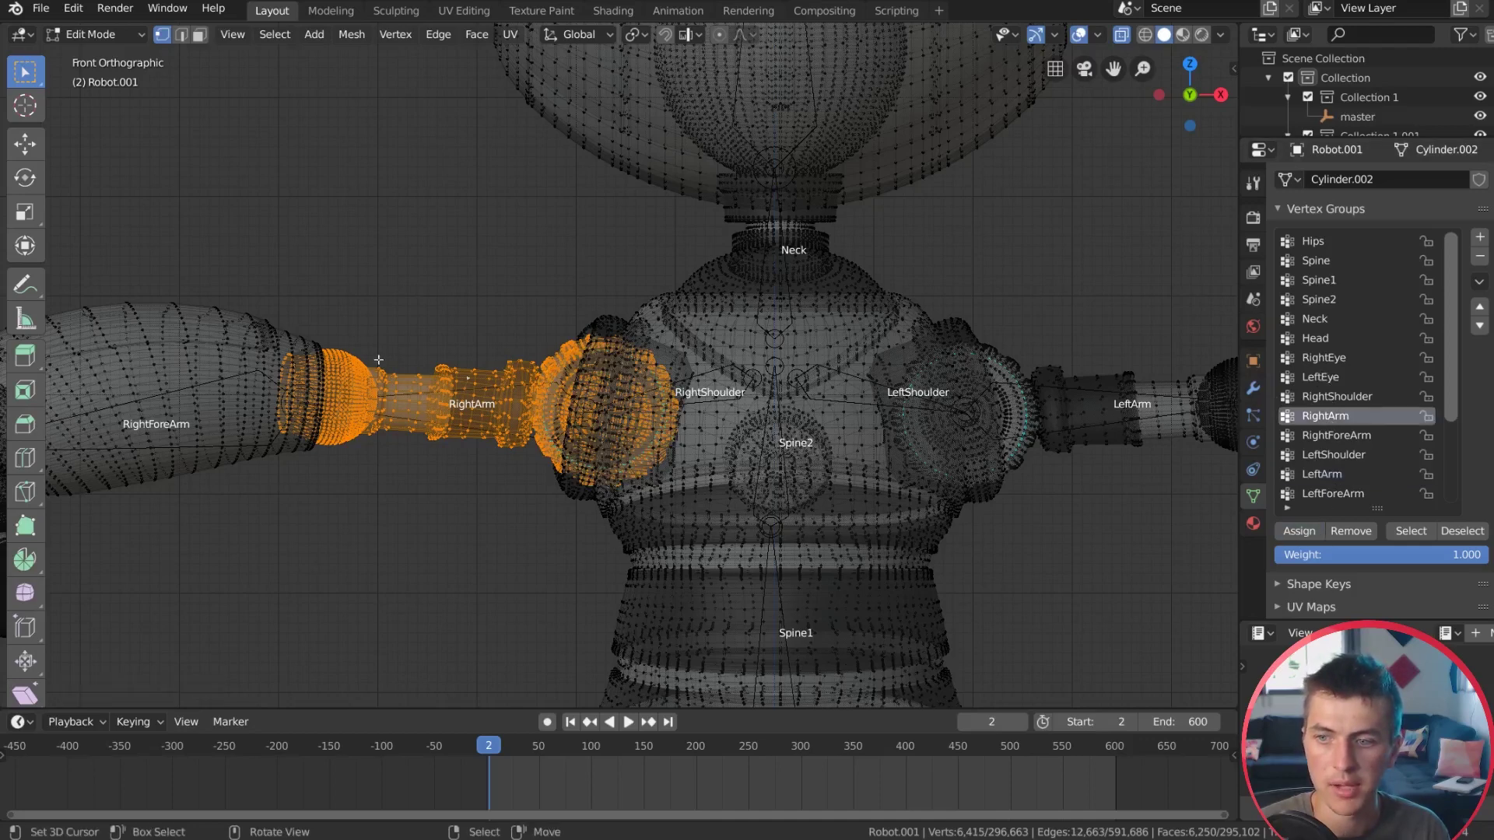
# Step: Select the entire right forearm, hand and fingers and assign them to the RightForeArm vertex group
pyautogui.keyDown('shift'); pyautogui.moveTo(197, 381); pyautogui.dragTo(475, 322, button='middle'); pyautogui.keyUp('shift')
pyautogui.press('a')
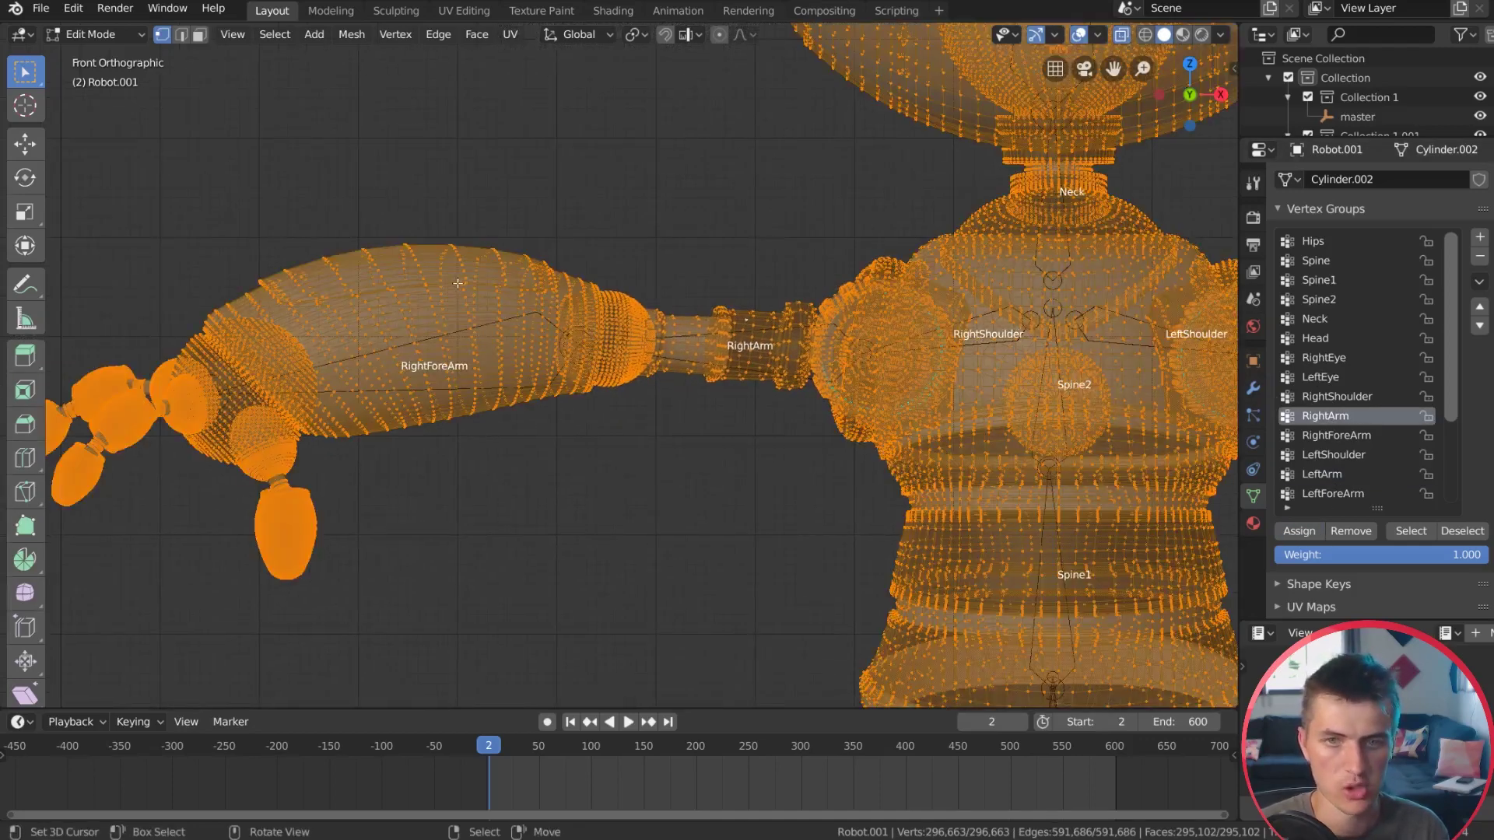
pyautogui.hotkey('alt', 'a')
pyautogui.press('l')
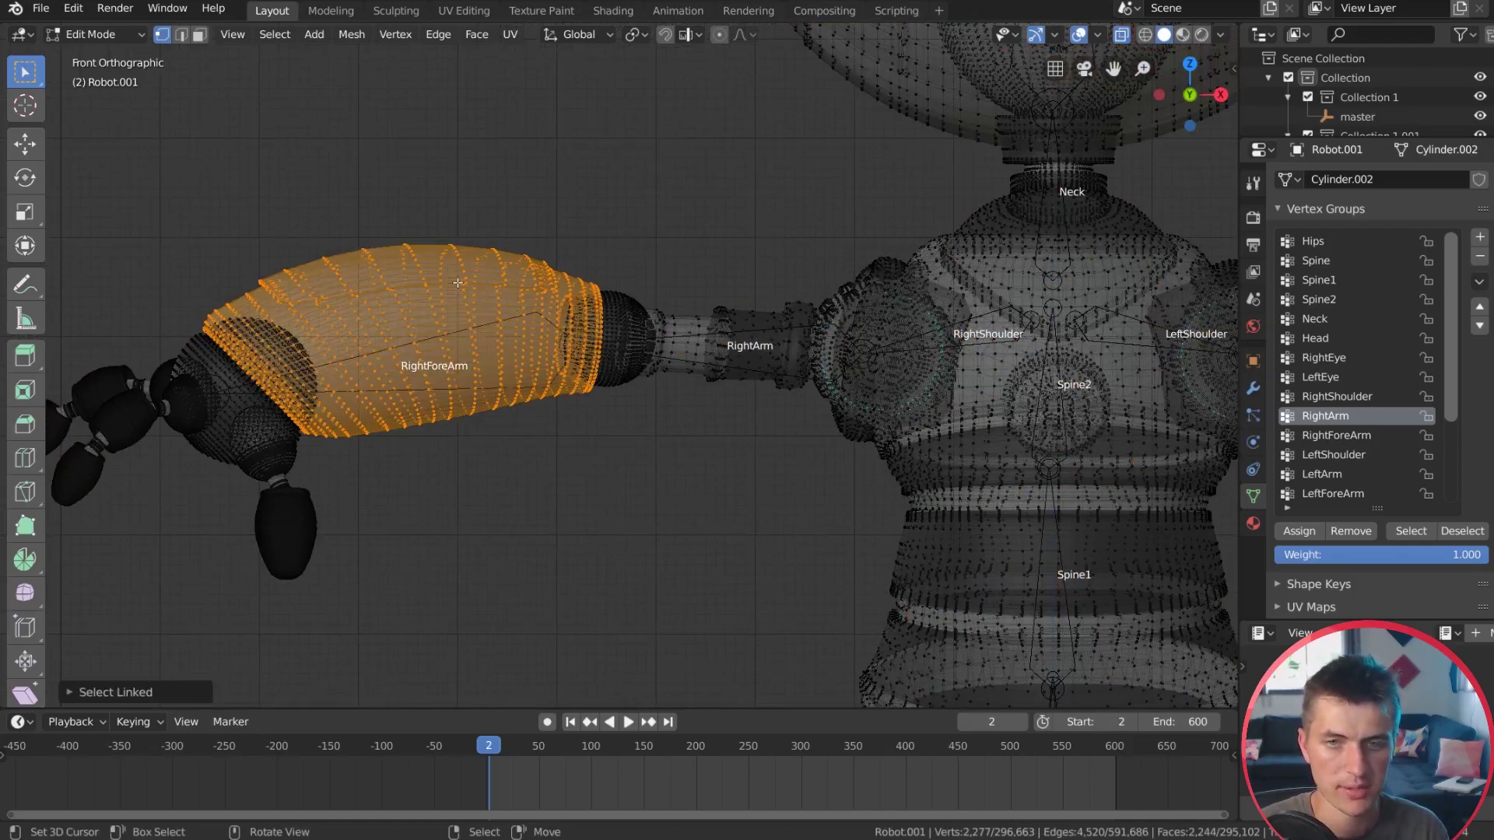
pyautogui.scroll(-2, 327, 527)
pyautogui.keyDown('shift'); pyautogui.moveTo(465, 592); pyautogui.dragTo(159, 275); pyautogui.keyUp('shift')
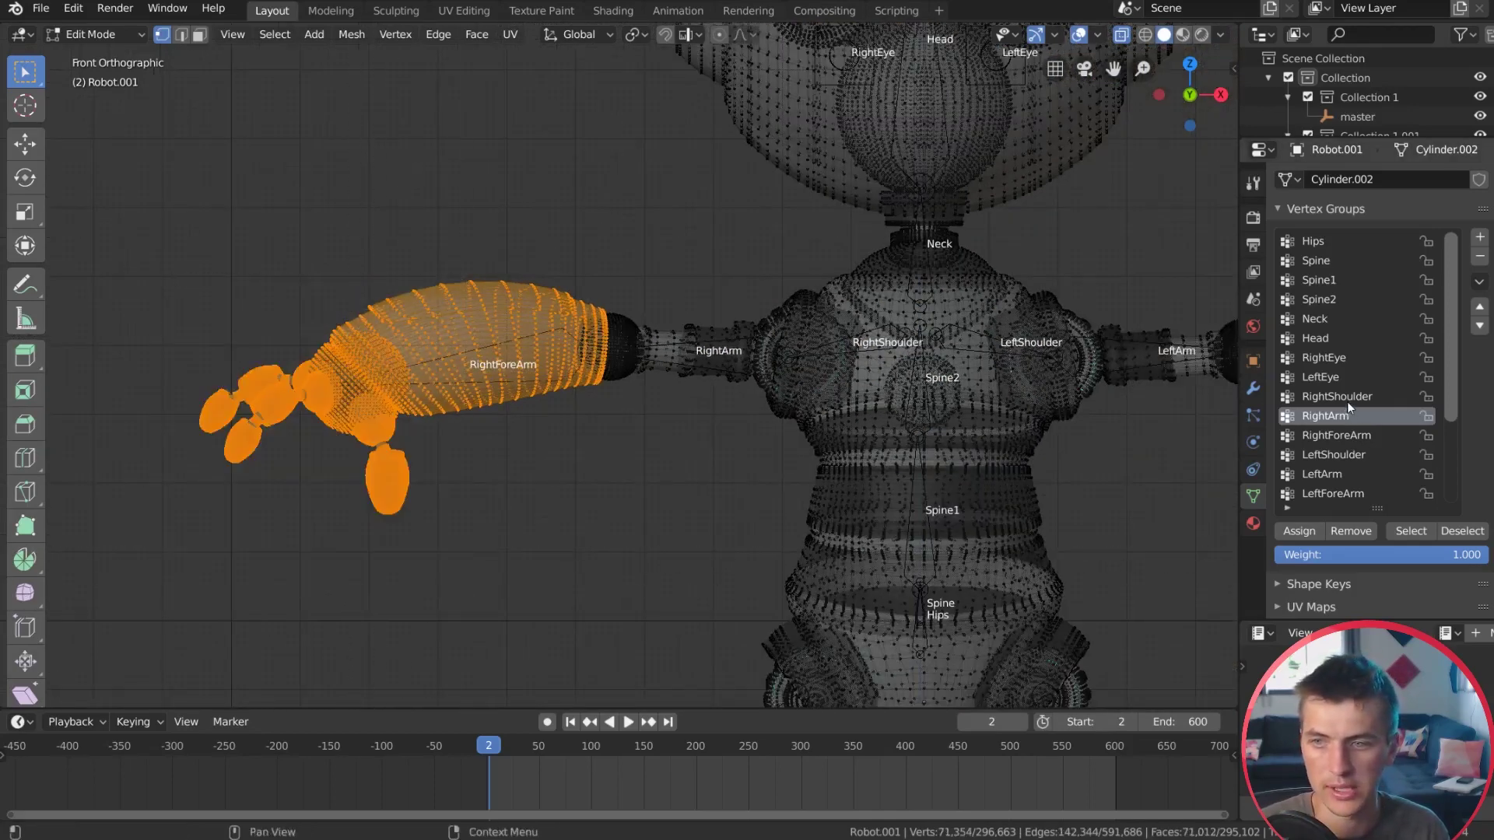
pyautogui.click(1348, 434)
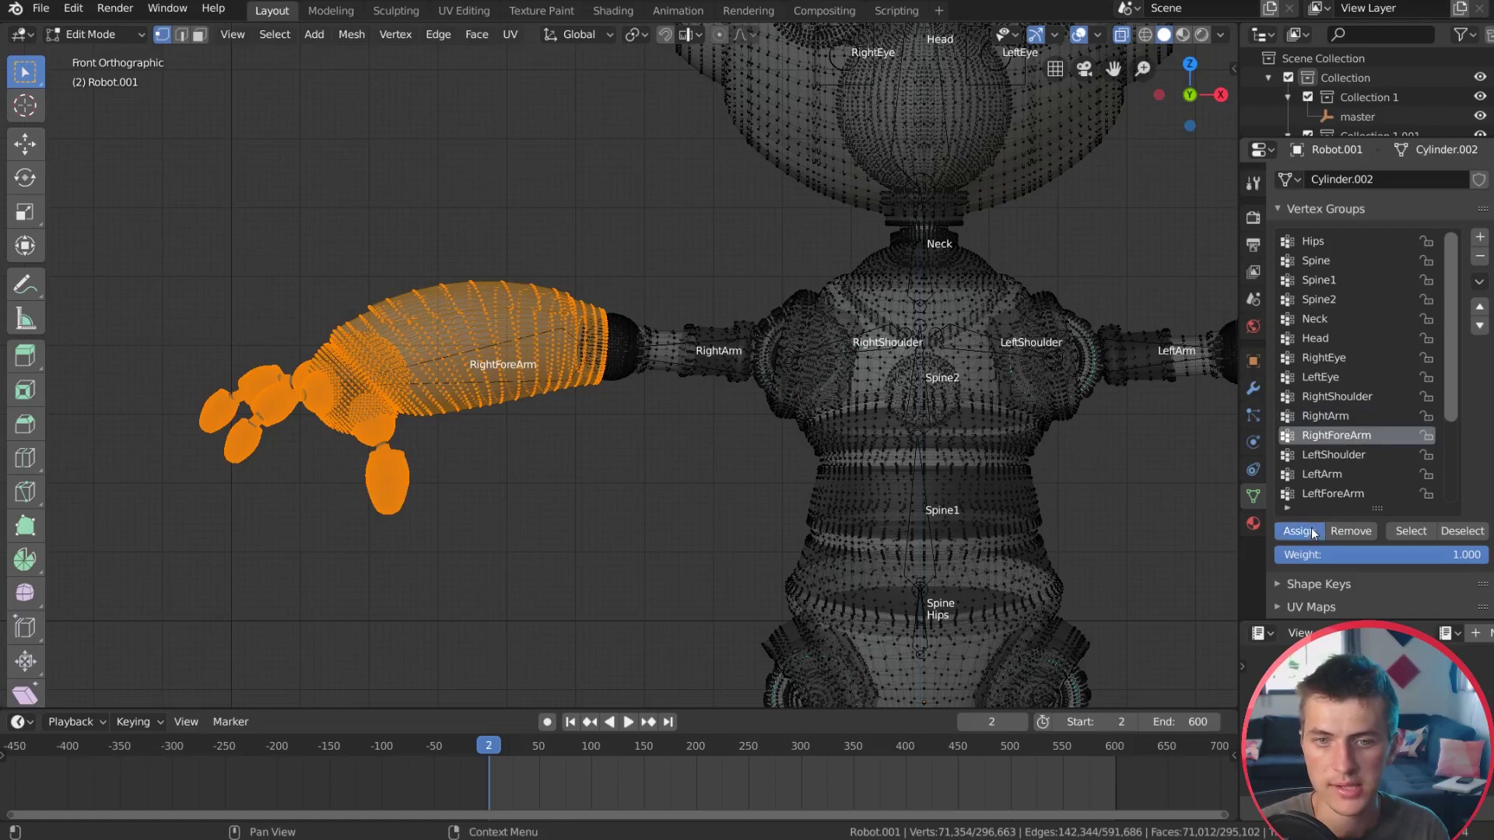
# Step: Select only the left foot's linked mesh and assign it to the LeftFoot vertex group
pyautogui.keyDown('shift'); pyautogui.moveTo(840, 576); pyautogui.dragTo(578, 222, button='middle'); pyautogui.keyUp('shift')
pyautogui.keyDown('shift'); pyautogui.moveTo(817, 646); pyautogui.dragTo(577, 139, button='middle'); pyautogui.keyUp('shift')
pyautogui.hotkey('alt', 'a')
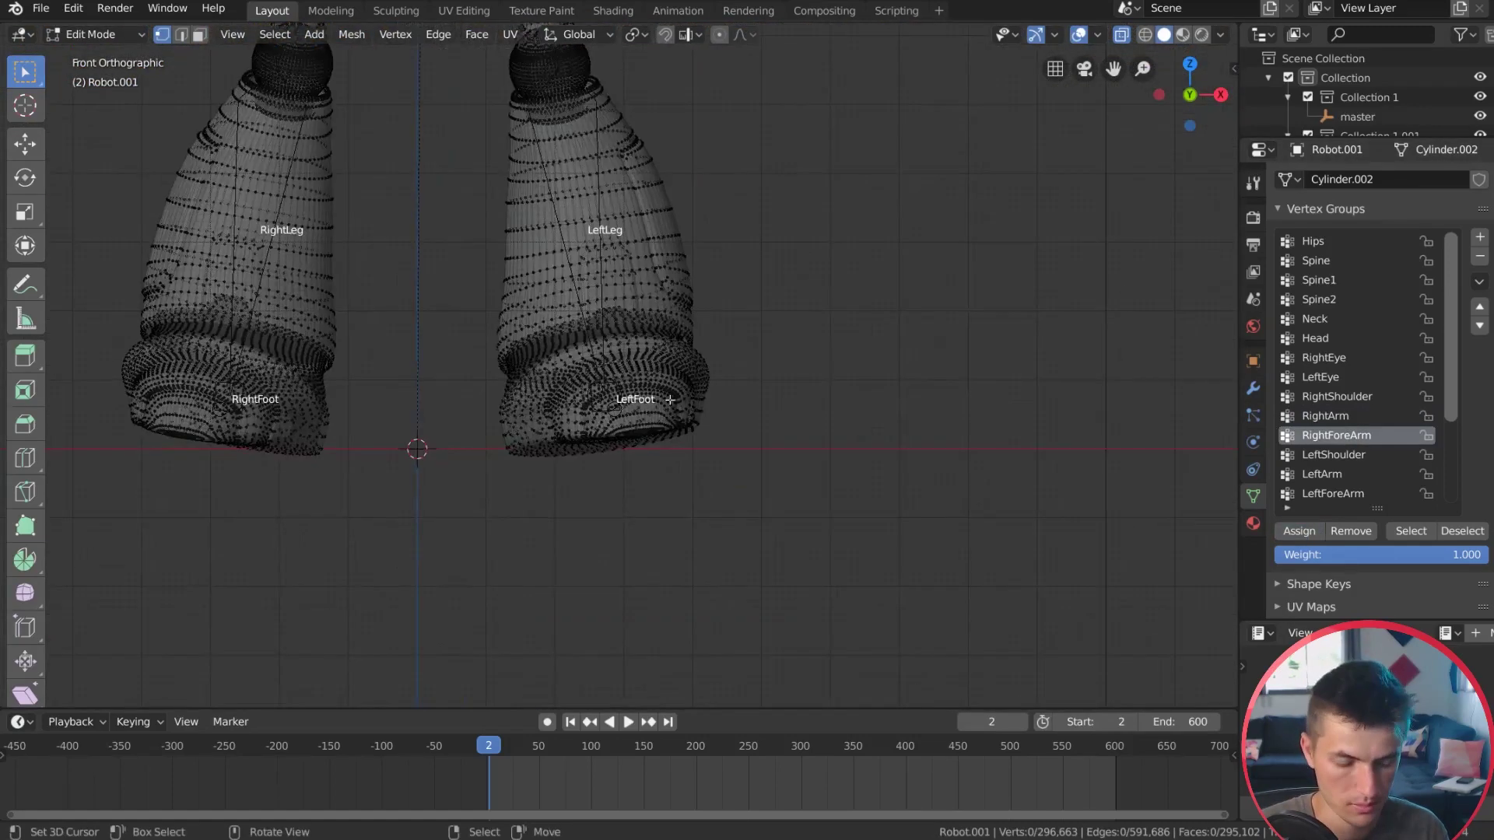
pyautogui.press('l')
pyautogui.scroll(-6, 1346, 475)
pyautogui.click(1328, 494)
pyautogui.click(1296, 532)
# Step: Select only the left lower leg's linked mesh and assign it to the LeftLeg vertex group
pyautogui.hotkey('alt', 'a')
pyautogui.press('l')
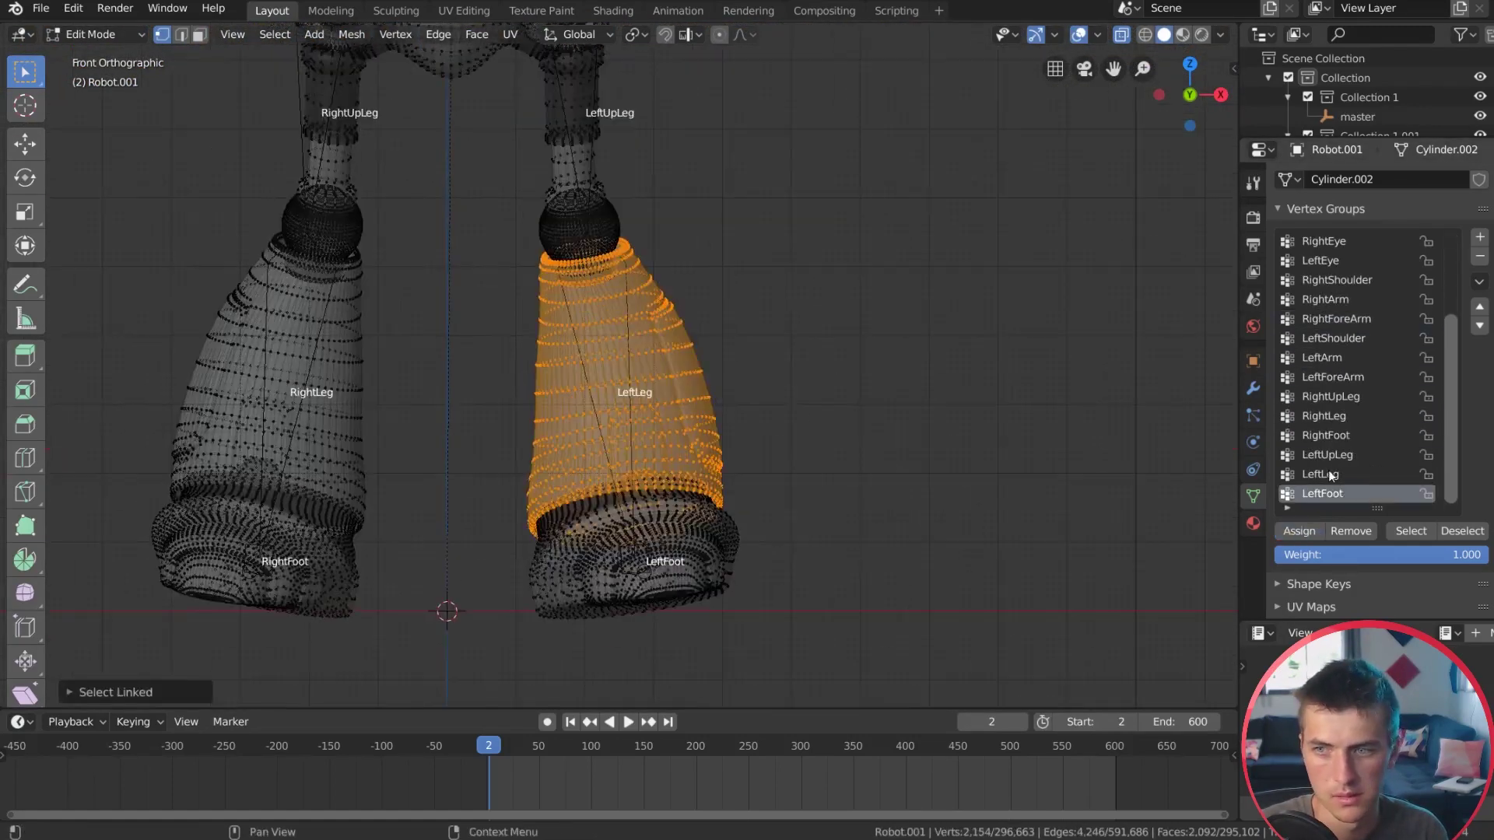
pyautogui.click(1330, 474)
pyautogui.click(1298, 532)
# Step: Select the linked pieces of the left upper leg with its knee and hip joints and assign them to the LeftUpLeg vertex group
pyautogui.keyDown('shift'); pyautogui.moveTo(595, 212); pyautogui.dragTo(657, 419, button='middle'); pyautogui.keyUp('shift')
pyautogui.hotkey('alt', 'a')
pyautogui.press('l')
pyautogui.press('l')
pyautogui.press('l')
pyautogui.press('l')
pyautogui.click(1330, 455)
pyautogui.click(1300, 537)
# Step: Select the linked pieces of the right upper leg with its hip and knee joints and assign them to the RightUpLeg vertex group
pyautogui.hotkey('alt', 'a')
pyautogui.press('l')
pyautogui.press('l')
pyautogui.press('l')
pyautogui.press('l')
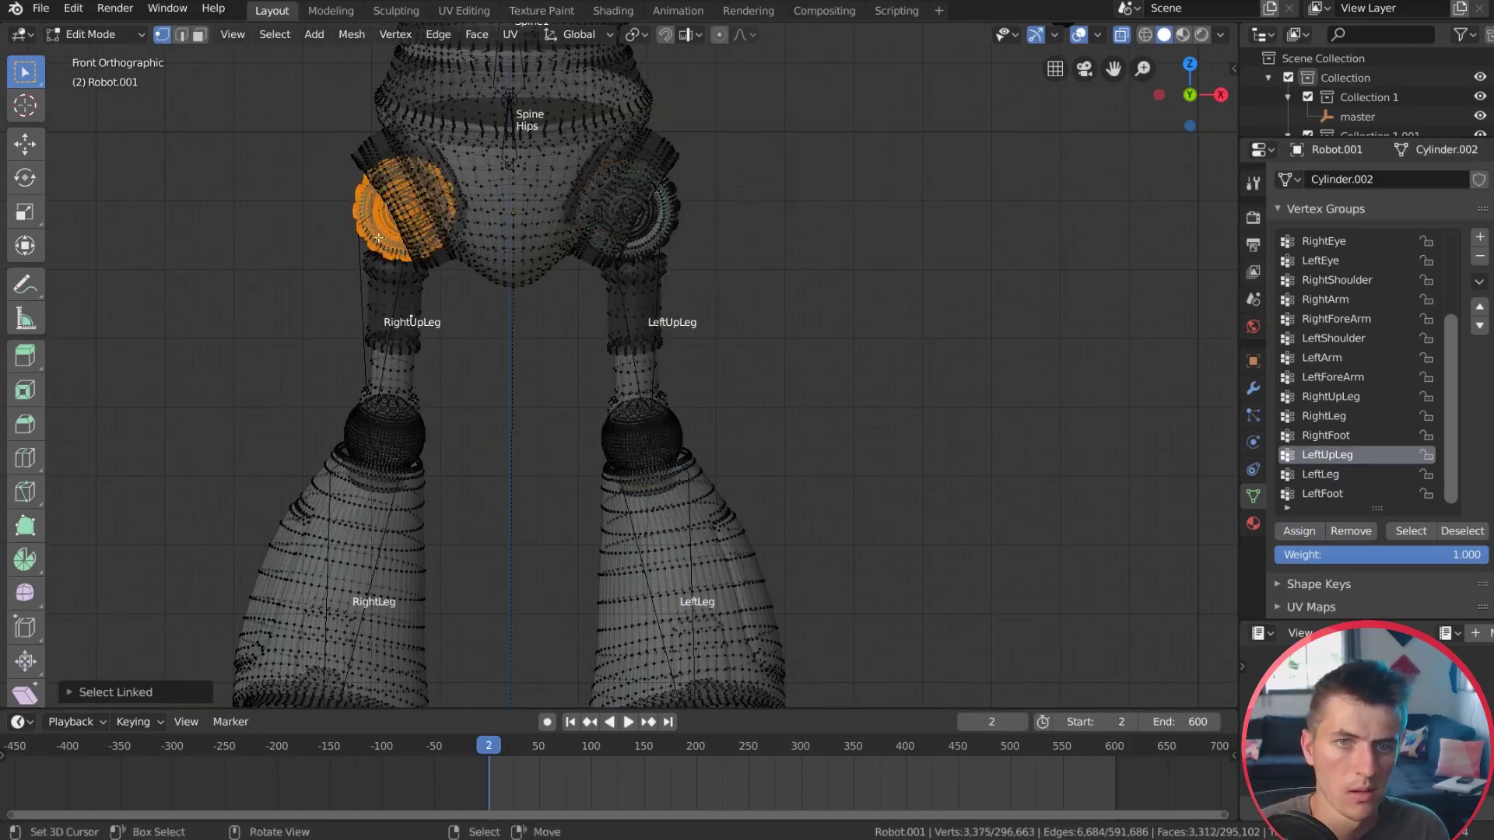
pyautogui.click(1335, 399)
pyautogui.click(1299, 531)
# Step: Select only the right lower leg's linked mesh and assign it to the RightLeg vertex group
pyautogui.keyDown('shift'); pyautogui.moveTo(334, 537); pyautogui.dragTo(473, 364, button='middle'); pyautogui.keyUp('shift')
pyautogui.hotkey('alt', 'a')
pyautogui.press('l')
pyautogui.click(1332, 417)
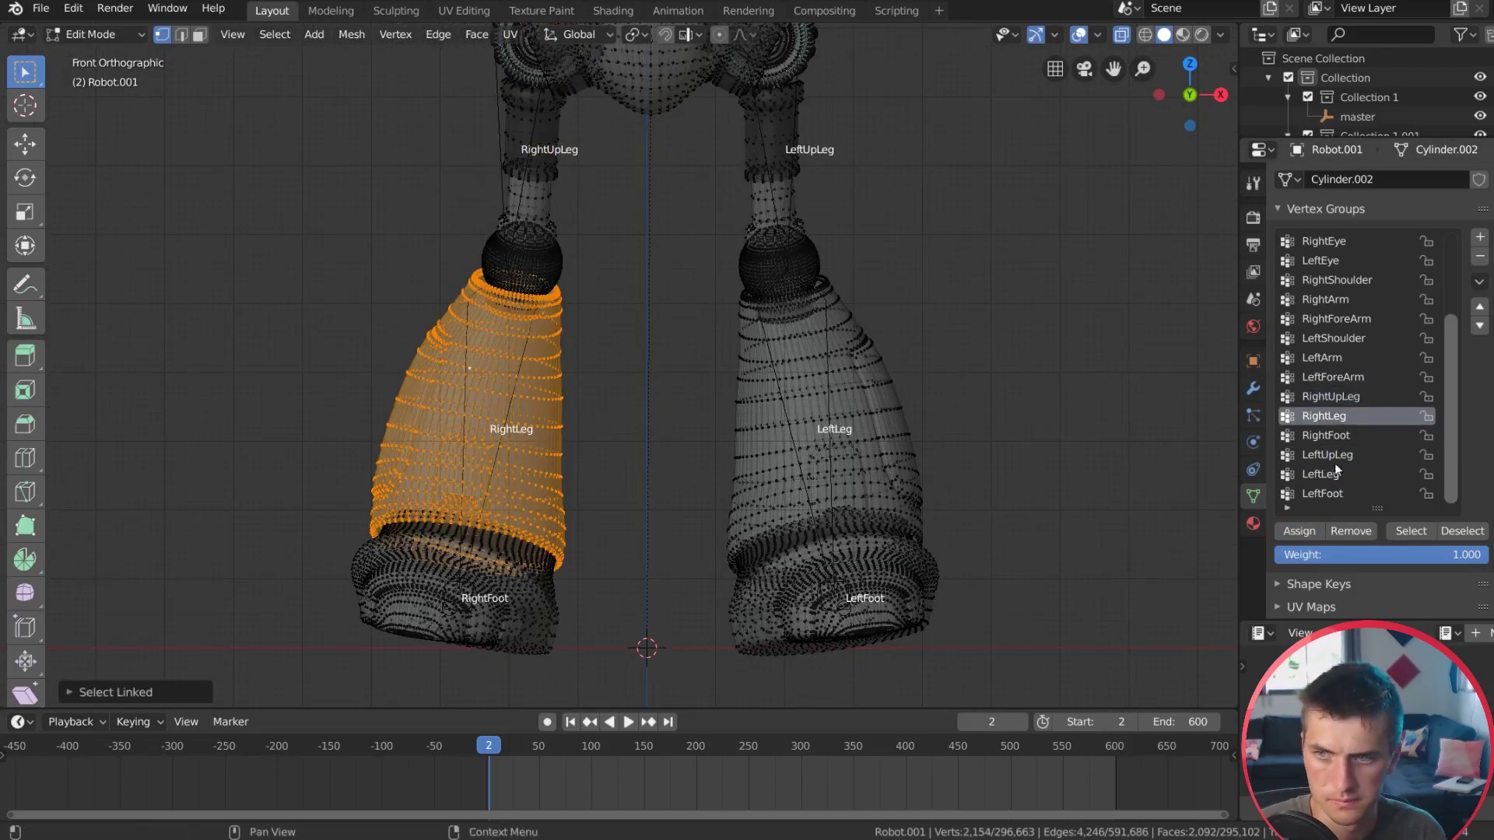
pyautogui.click(1299, 531)
# Step: Select only the right foot's linked mesh and assign it to the RightFoot vertex group
pyautogui.hotkey('alt', 'a')
pyautogui.press('l')
pyautogui.click(1327, 436)
pyautogui.click(1299, 532)
# Step: Select only the linked pelvis piece and assign it to both the Hips and Spine vertex groups
pyautogui.keyDown('shift'); pyautogui.moveTo(674, 70); pyautogui.dragTo(582, 498, button='middle'); pyautogui.keyUp('shift')
pyautogui.scroll(1, 582, 498)
pyautogui.hotkey('alt', 'a')
pyautogui.press('l')
pyautogui.scroll(6, 1343, 284)
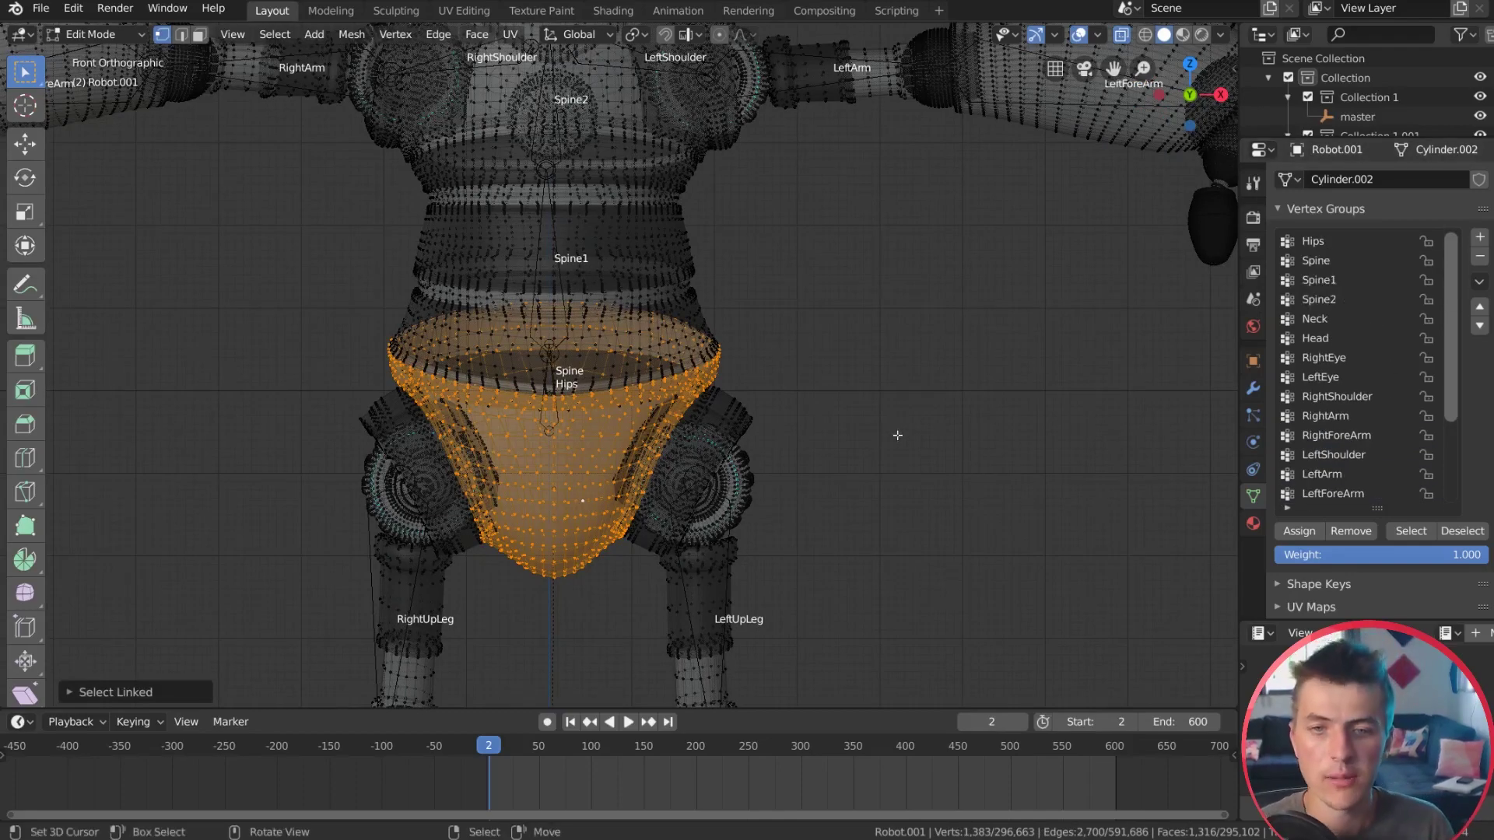
pyautogui.moveTo(704, 452); pyautogui.dragTo(747, 439, button='middle')
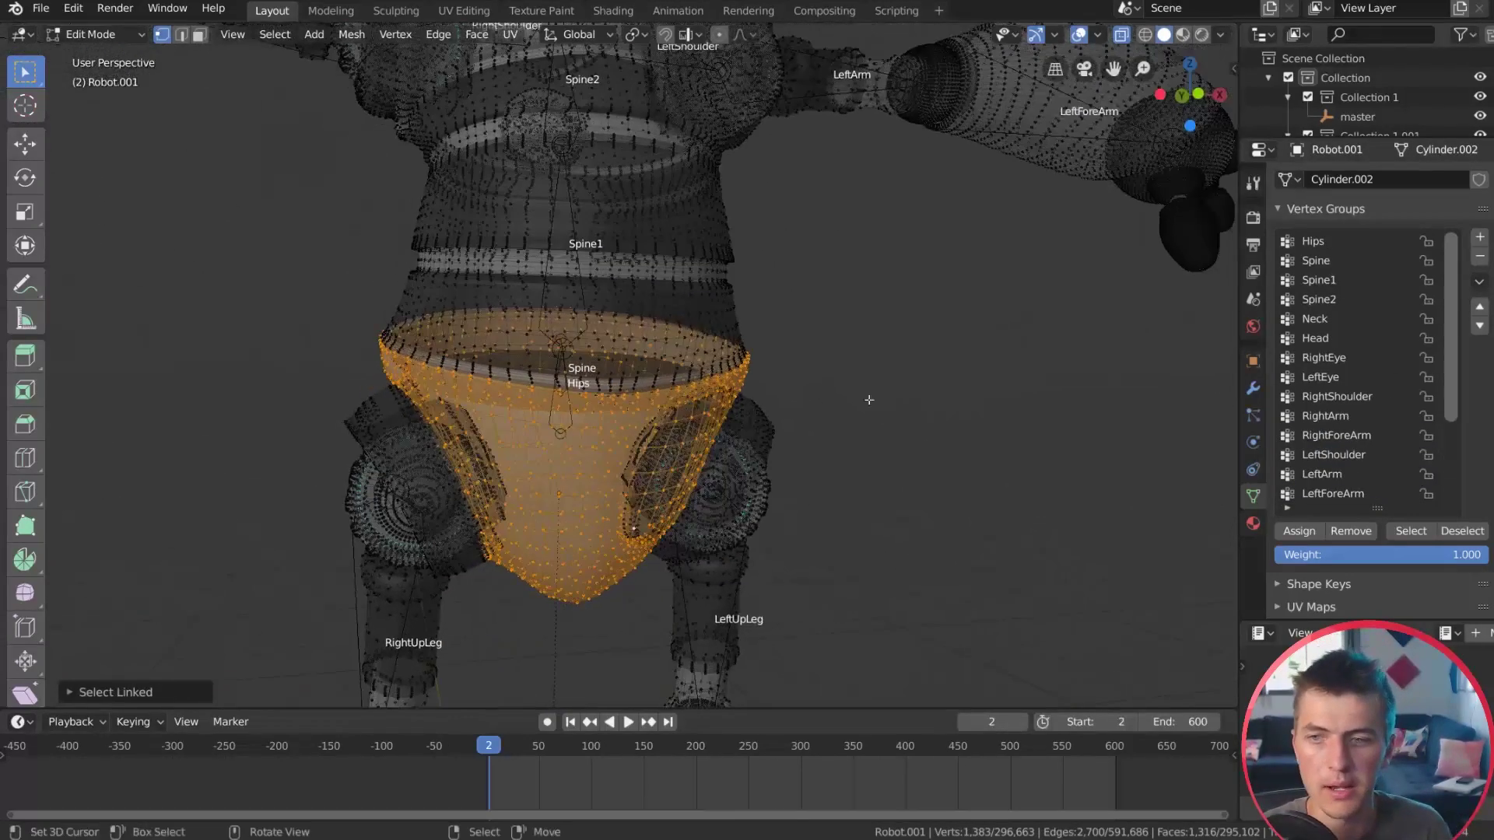
pyautogui.click(1314, 244)
pyautogui.click(1286, 530)
pyautogui.moveTo(913, 412); pyautogui.dragTo(813, 407, button='middle')
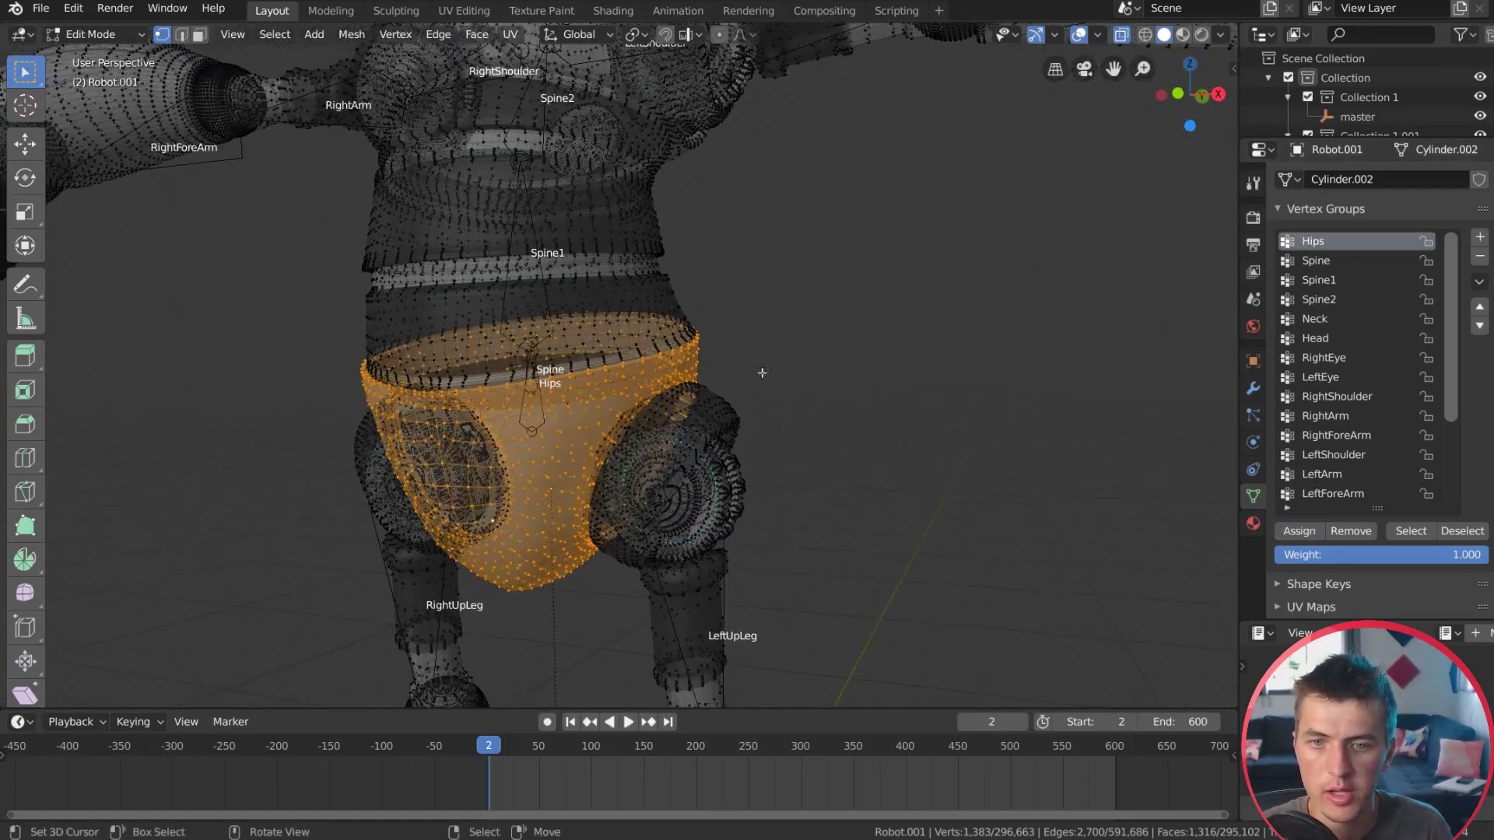
pyautogui.click(1321, 263)
pyautogui.click(1299, 531)
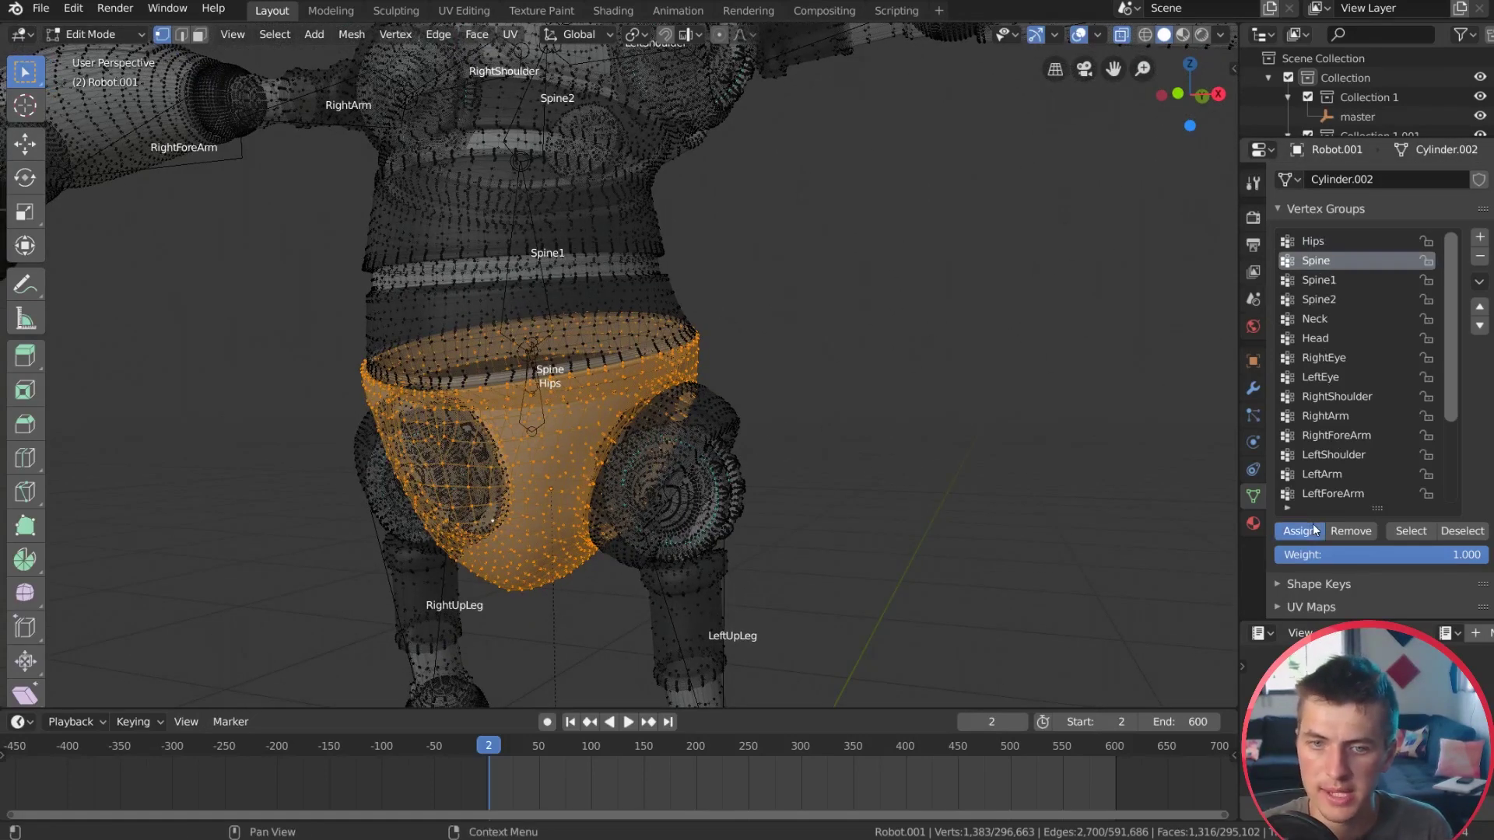
# Step: Select the linked waist, belly and chest pieces of the torso and assign them to both the Spine1 and Spine2 vertex groups
pyautogui.moveTo(514, 435); pyautogui.dragTo(487, 432, button='middle')
pyautogui.click(551, 488)
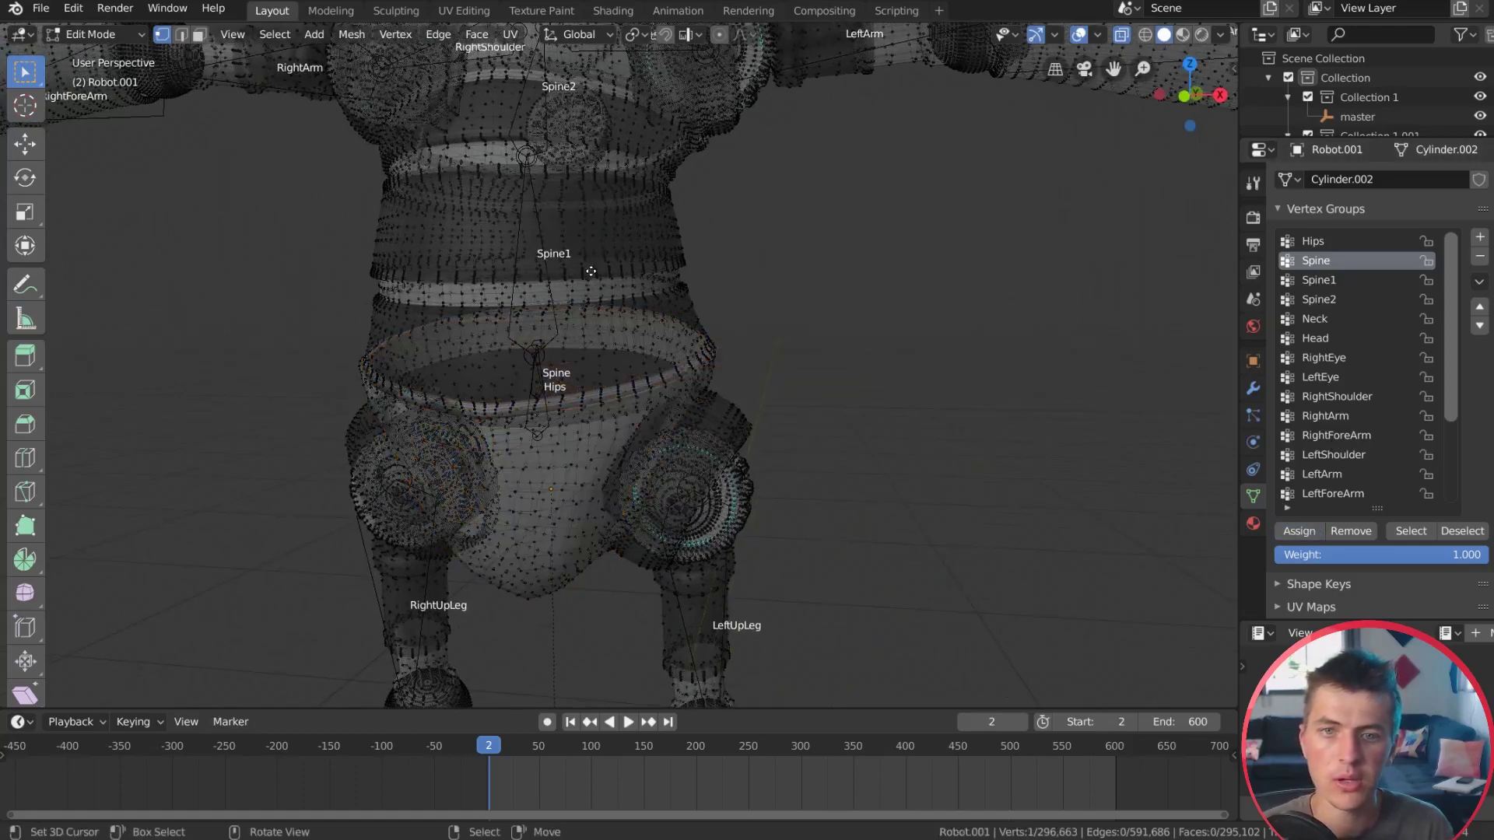
pyautogui.press('g')
pyautogui.rightClick(612, 252)
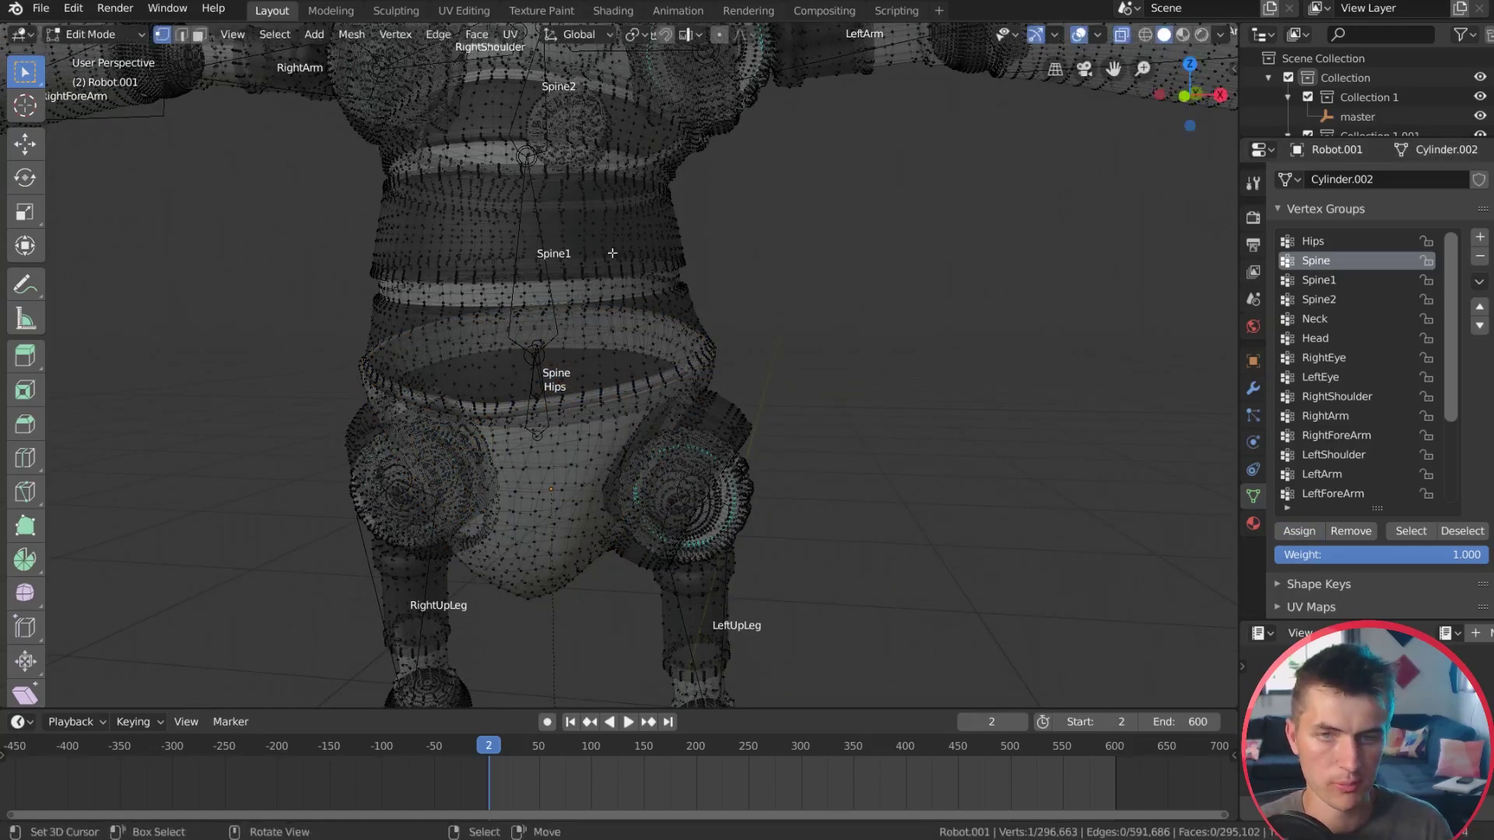
pyautogui.press('l')
pyautogui.moveTo(713, 243); pyautogui.dragTo(623, 329, button='middle')
pyautogui.press('l')
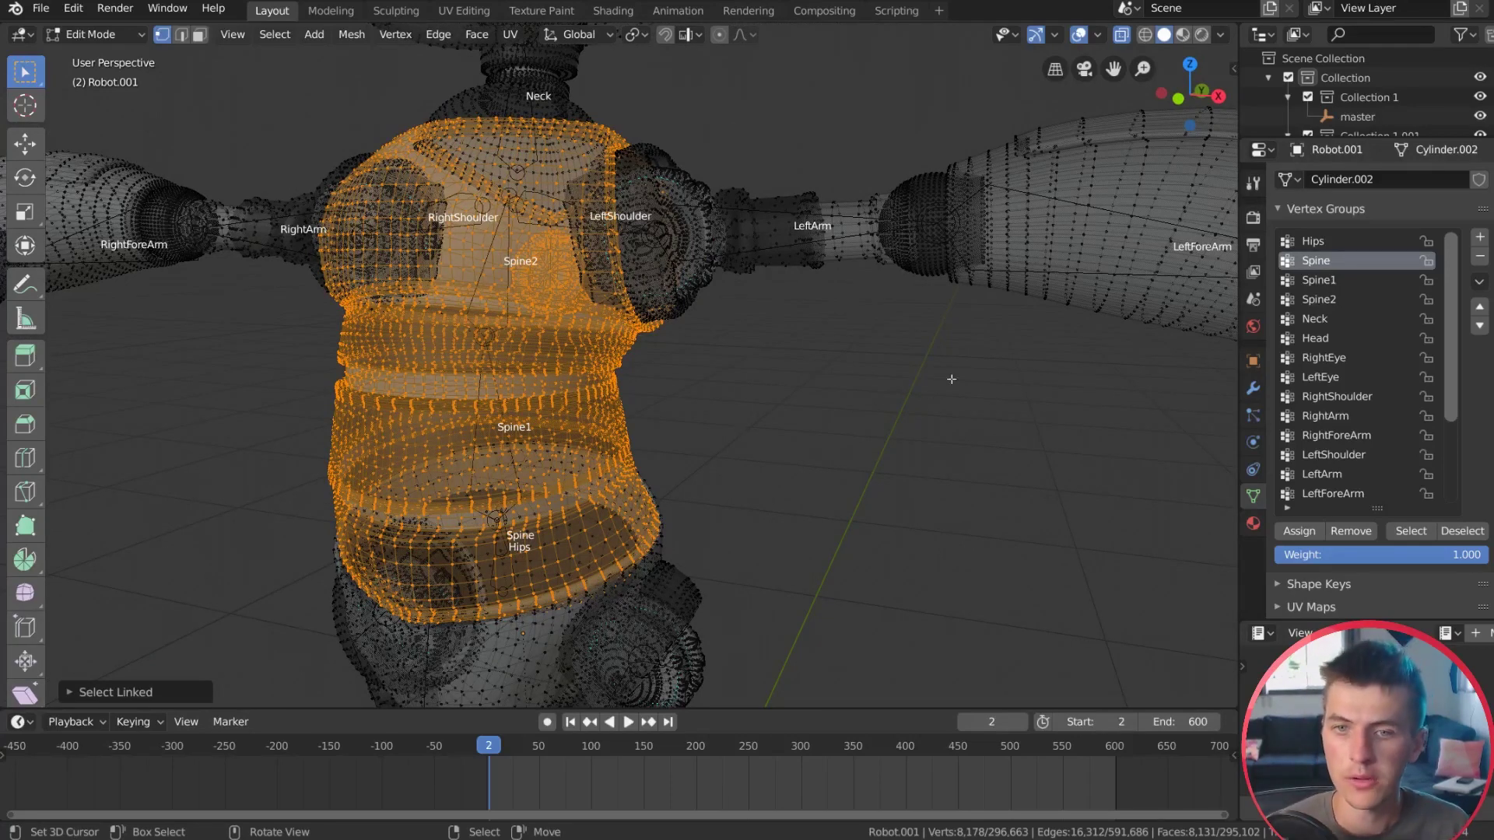
pyautogui.click(1318, 279)
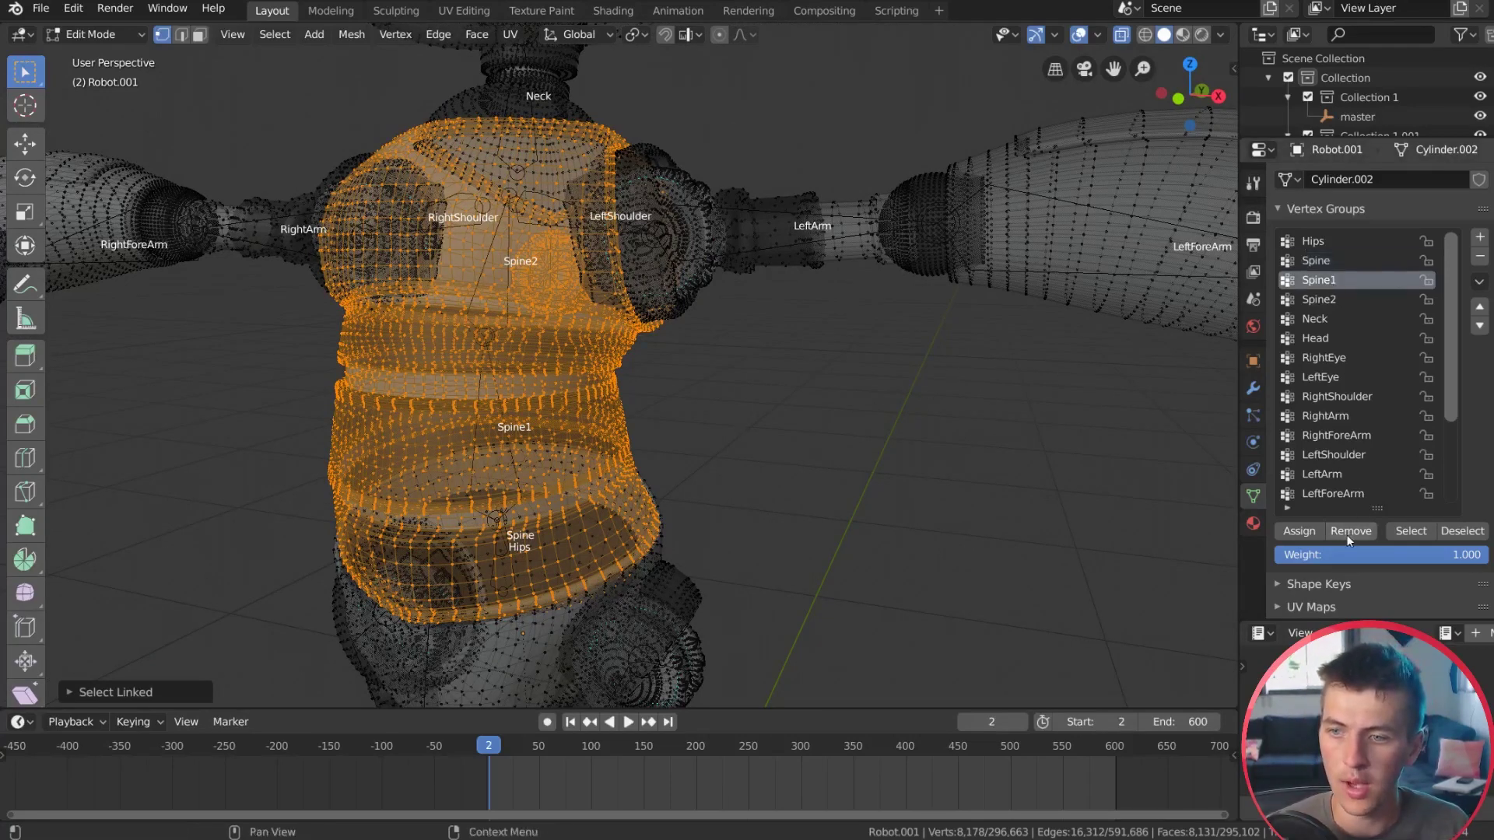
pyautogui.click(1311, 536)
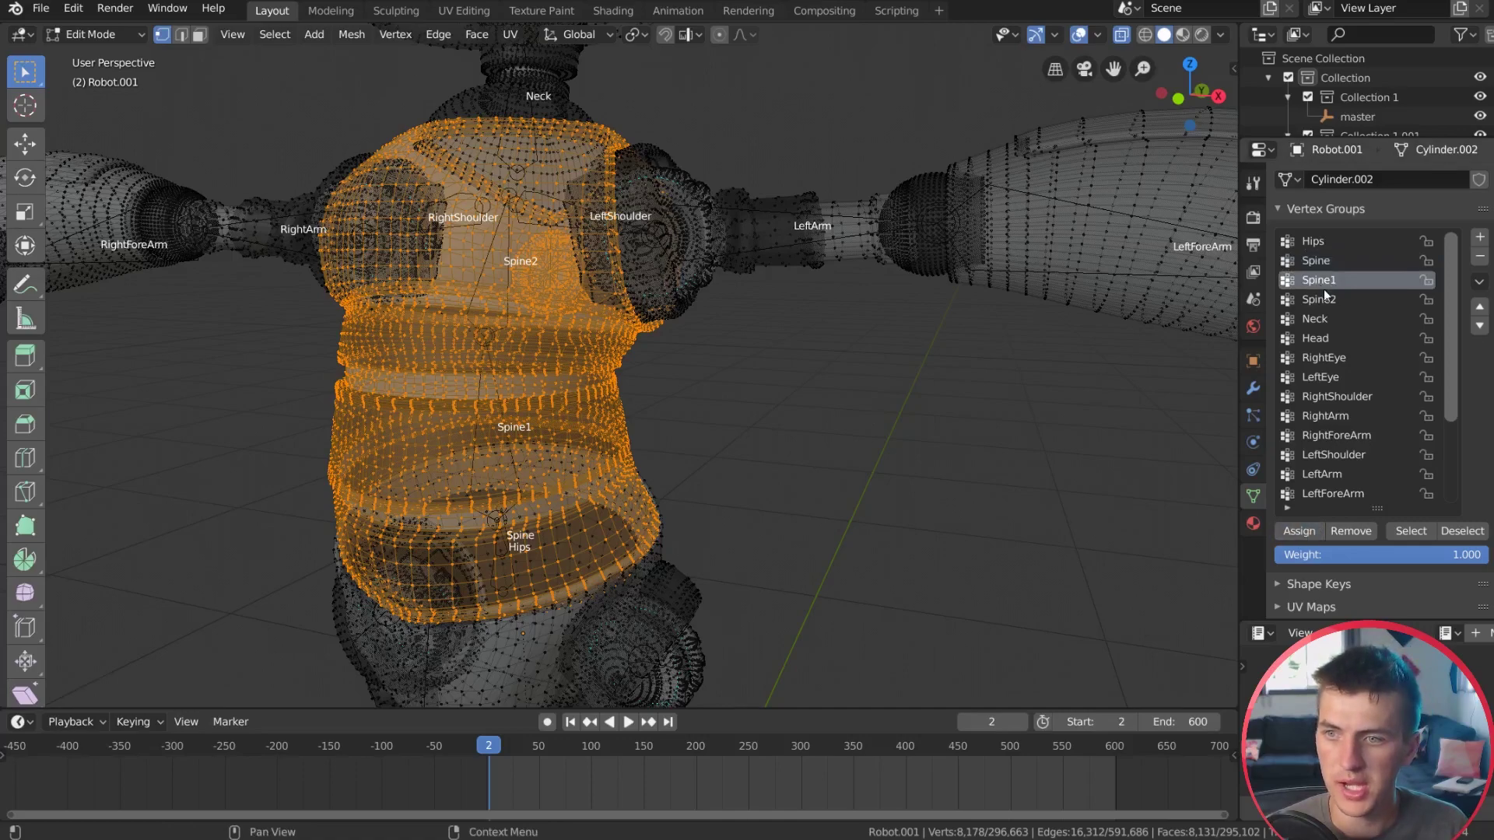
pyautogui.click(1325, 299)
pyautogui.moveTo(843, 317); pyautogui.dragTo(784, 319, button='middle')
pyautogui.click(1310, 537)
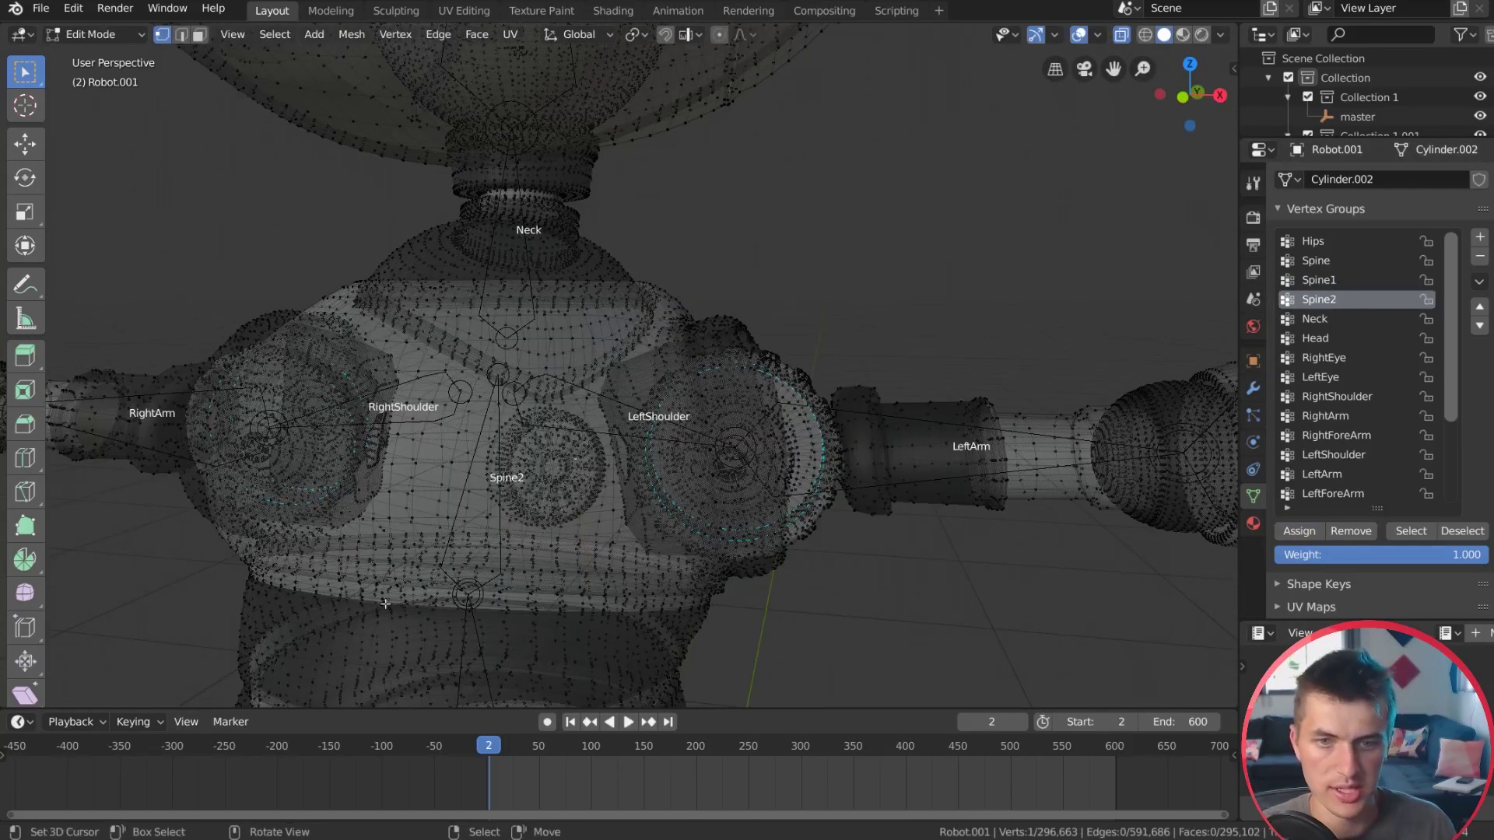
# Step: Drop the round chest piece from the selection and assign the remaining torso to the RightShoulder and LeftShoulder vertex groups
pyautogui.press('l')
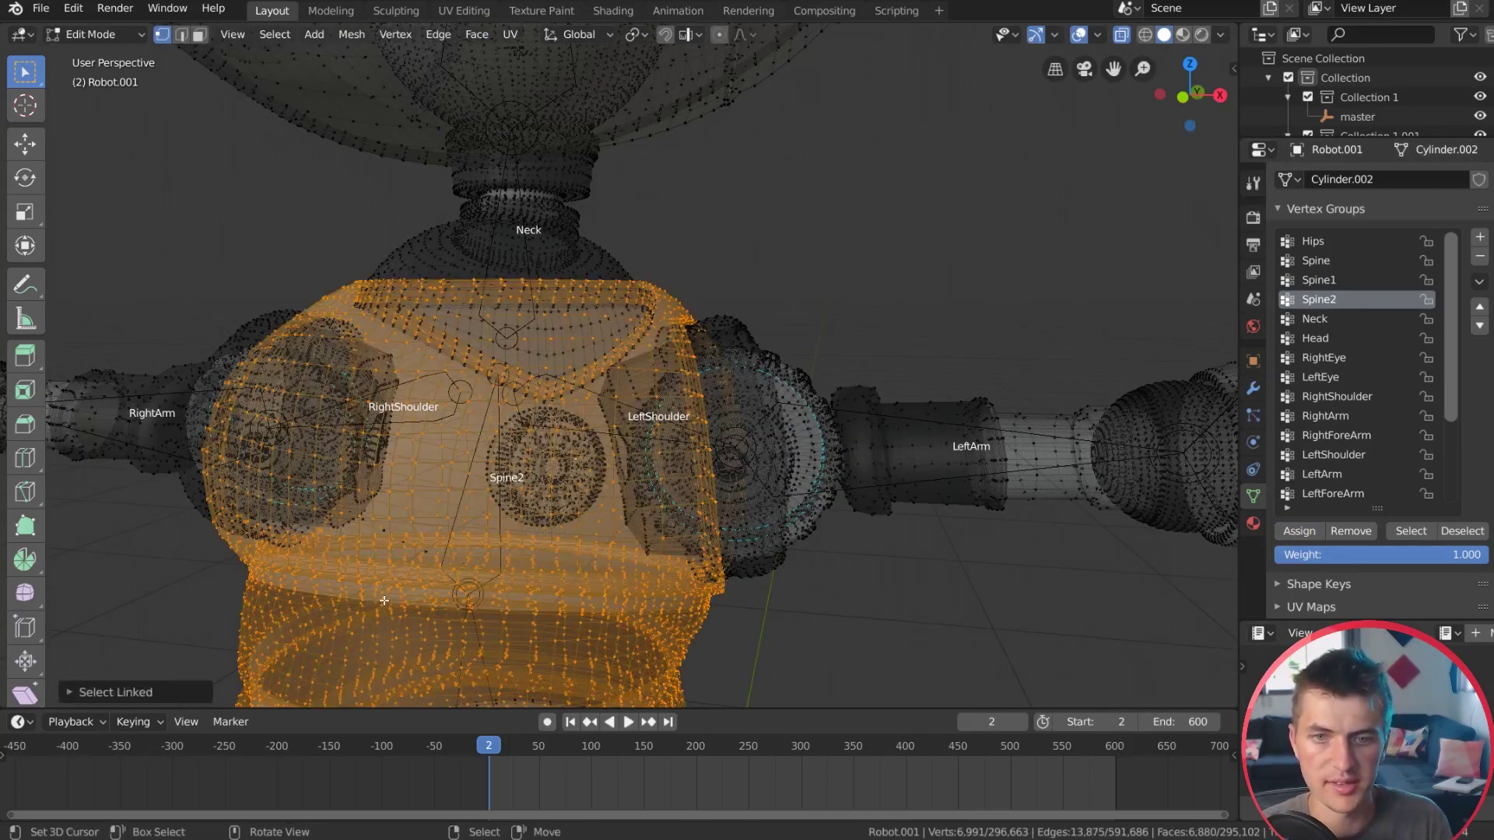
pyautogui.click(1354, 398)
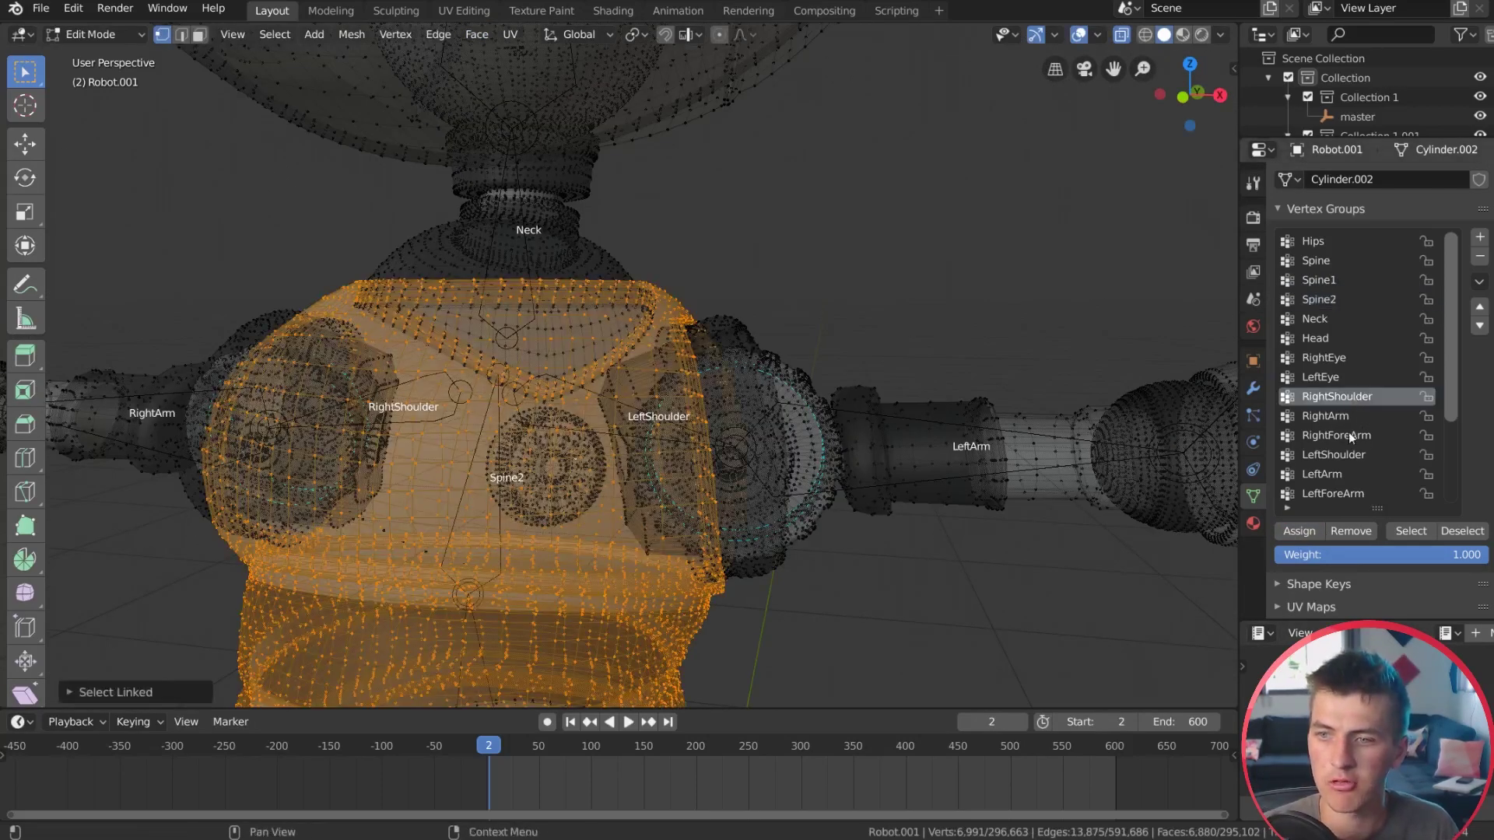
pyautogui.click(1345, 453)
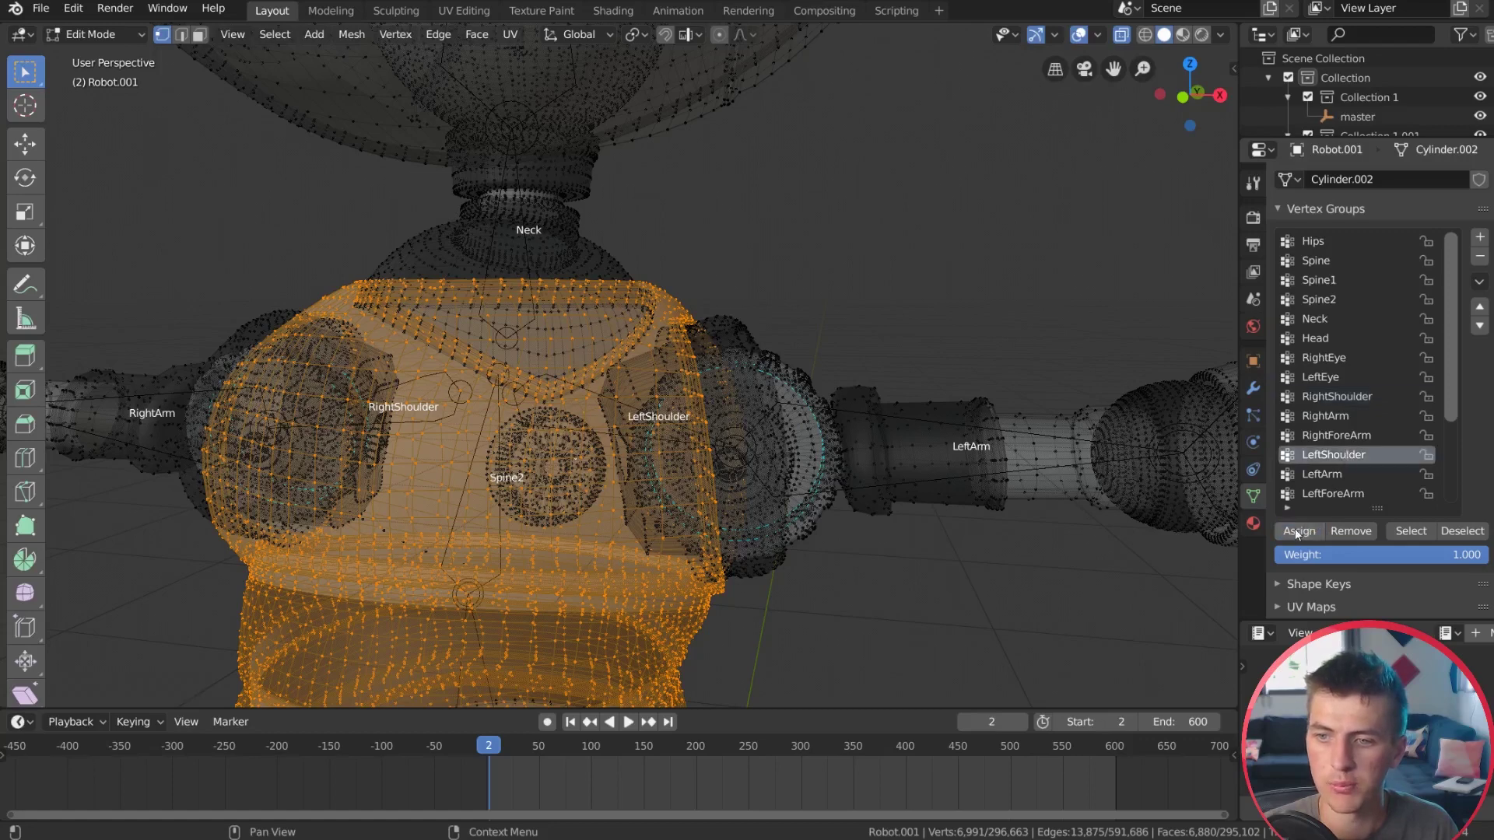
pyautogui.keyDown('shift'); pyautogui.moveTo(536, 406); pyautogui.dragTo(586, 401, button='middle'); pyautogui.keyUp('shift')
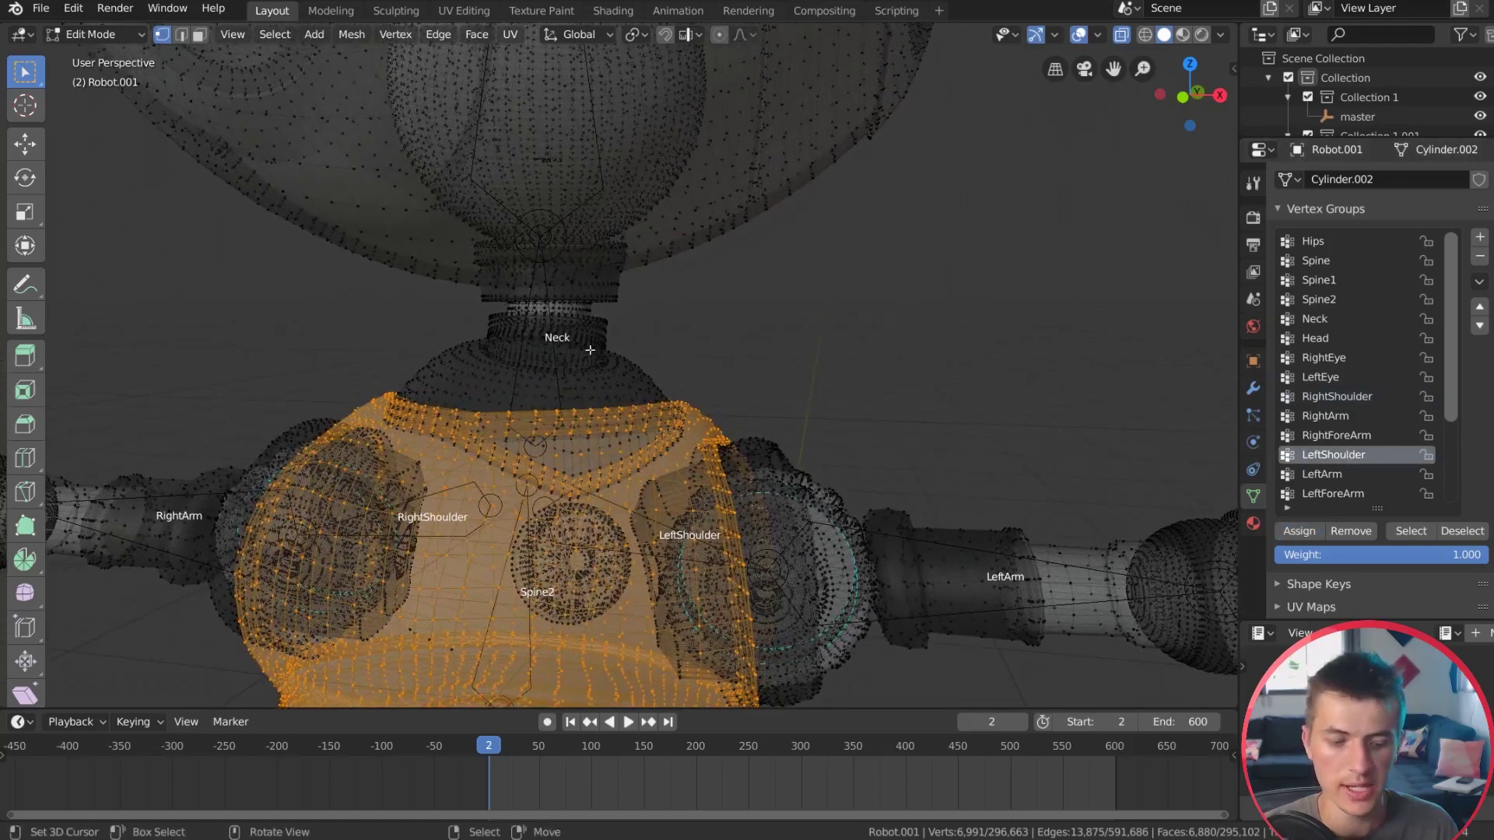
# Step: Select only the linked neck pieces and assign them to the Neck vertex group
pyautogui.hotkey('alt', 'a')
pyautogui.press('l')
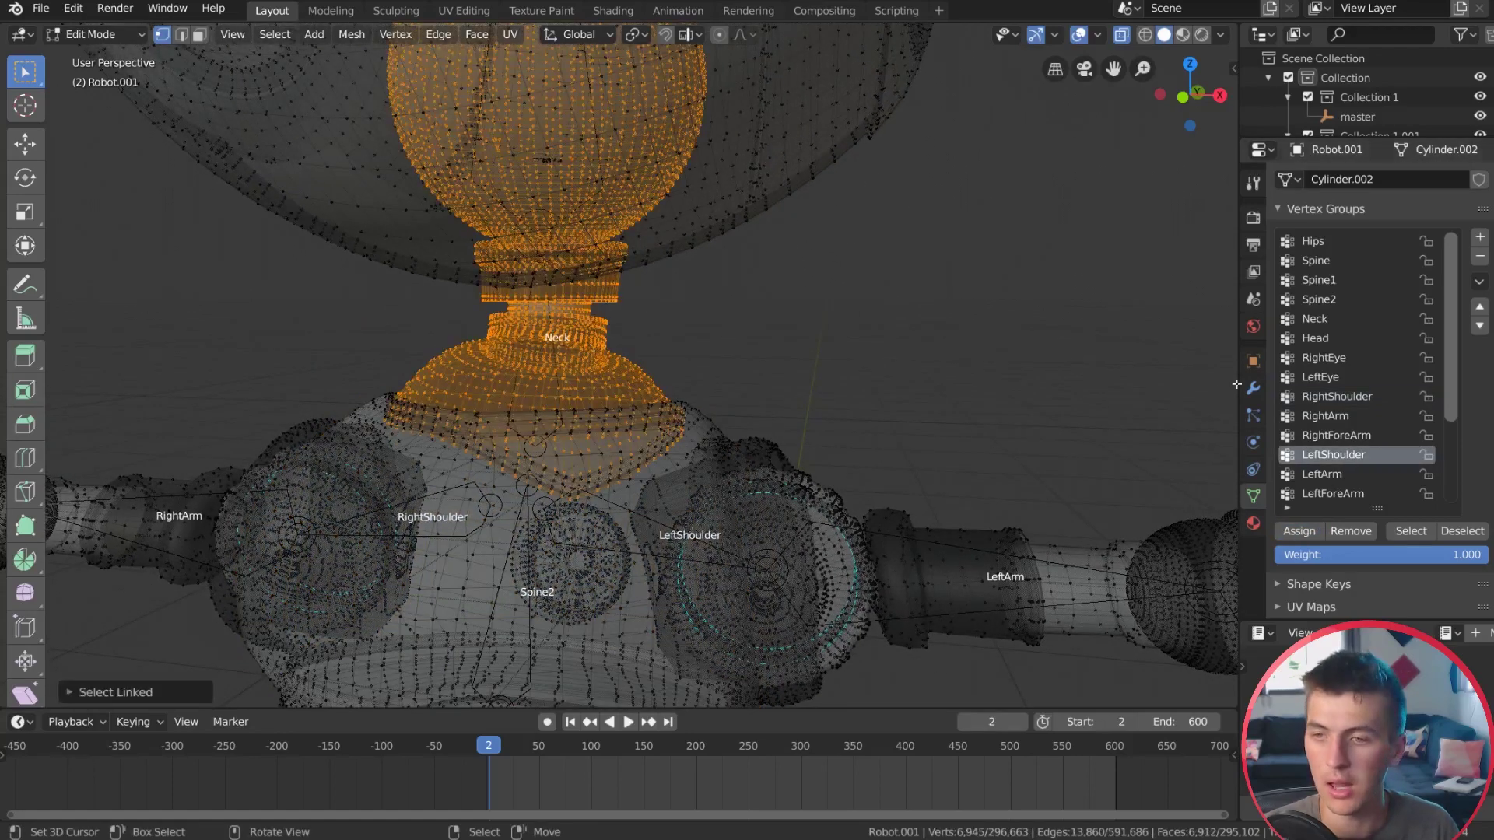
pyautogui.click(1322, 319)
# Step: Select the linked pieces of the head and assign them to the Head vertex group
pyautogui.keyDown('shift'); pyautogui.moveTo(707, 252); pyautogui.dragTo(666, 446, button='middle'); pyautogui.keyUp('shift')
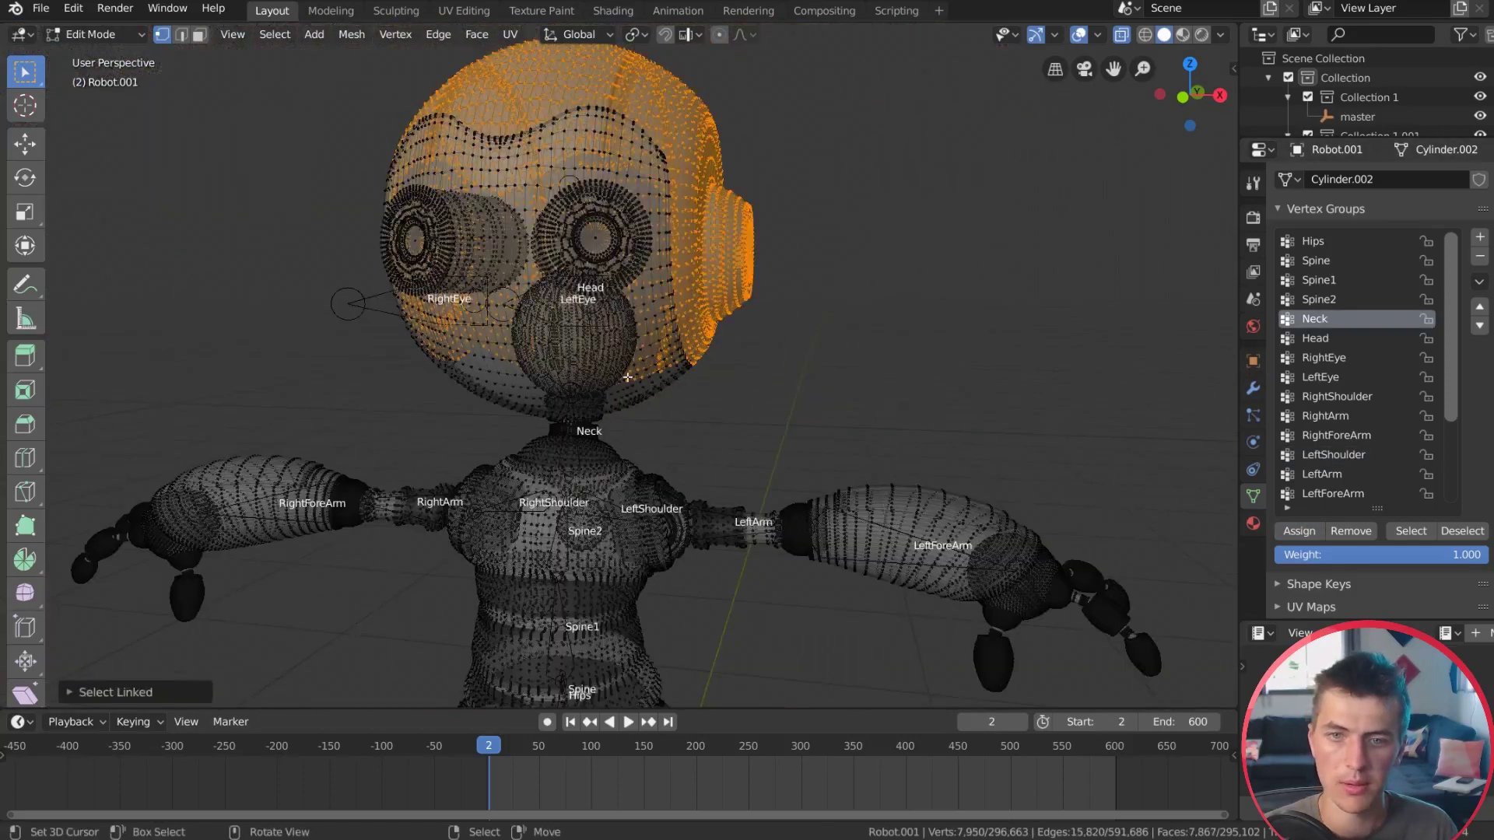
pyautogui.press('l')
pyautogui.press('l')
pyautogui.moveTo(589, 233); pyautogui.dragTo(706, 235, button='middle')
pyautogui.press('g')
pyautogui.rightClick(723, 242)
pyautogui.click(1319, 344)
pyautogui.click(1301, 532)
# Step: Leave mesh editing, select the Reference armature and switch it to Pose Mode
pyautogui.moveTo(873, 445); pyautogui.dragTo(821, 446, button='middle')
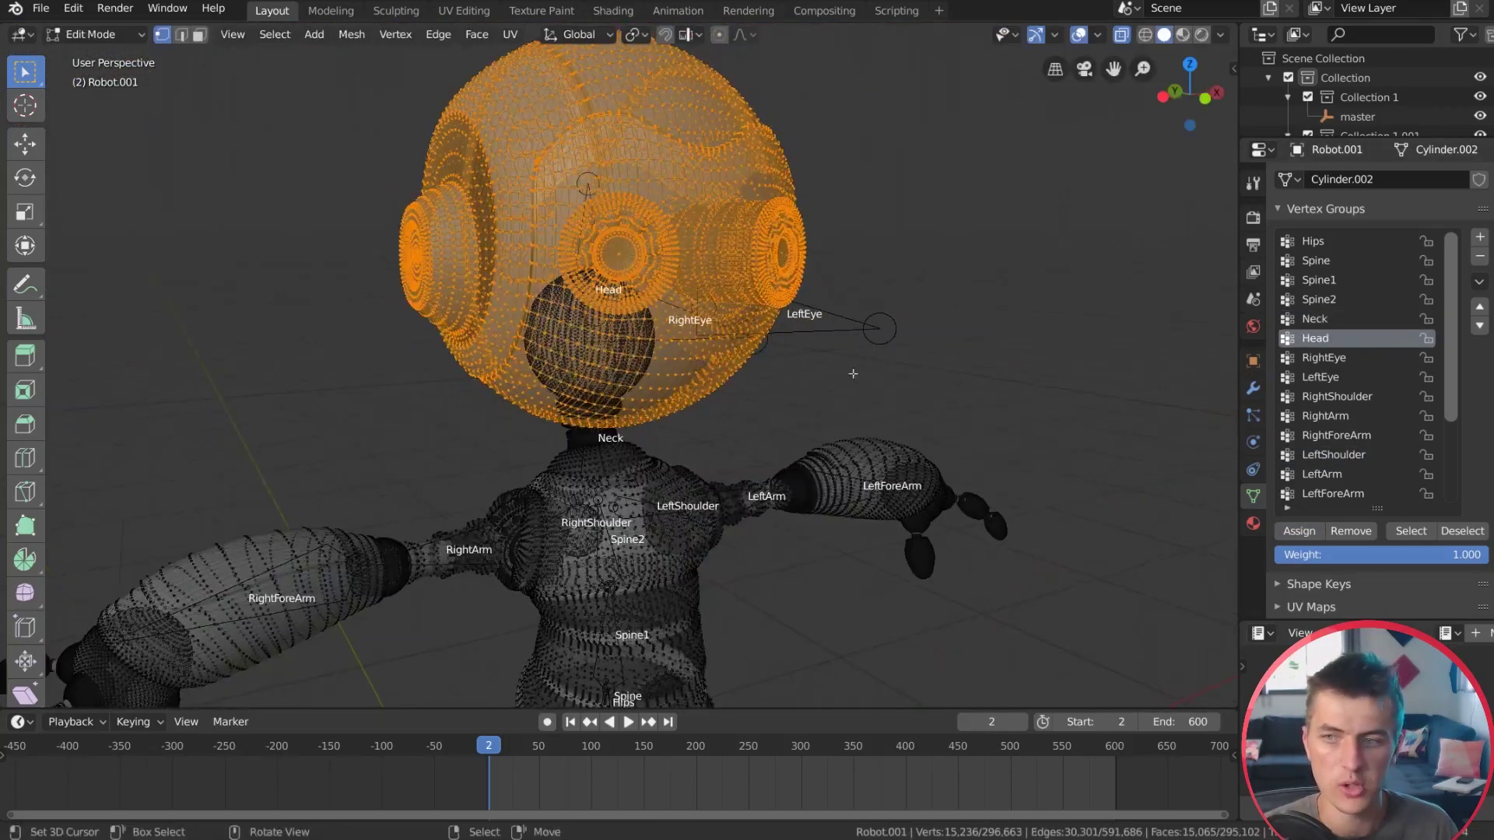
pyautogui.press('Tab')
pyautogui.rightClick(861, 329)
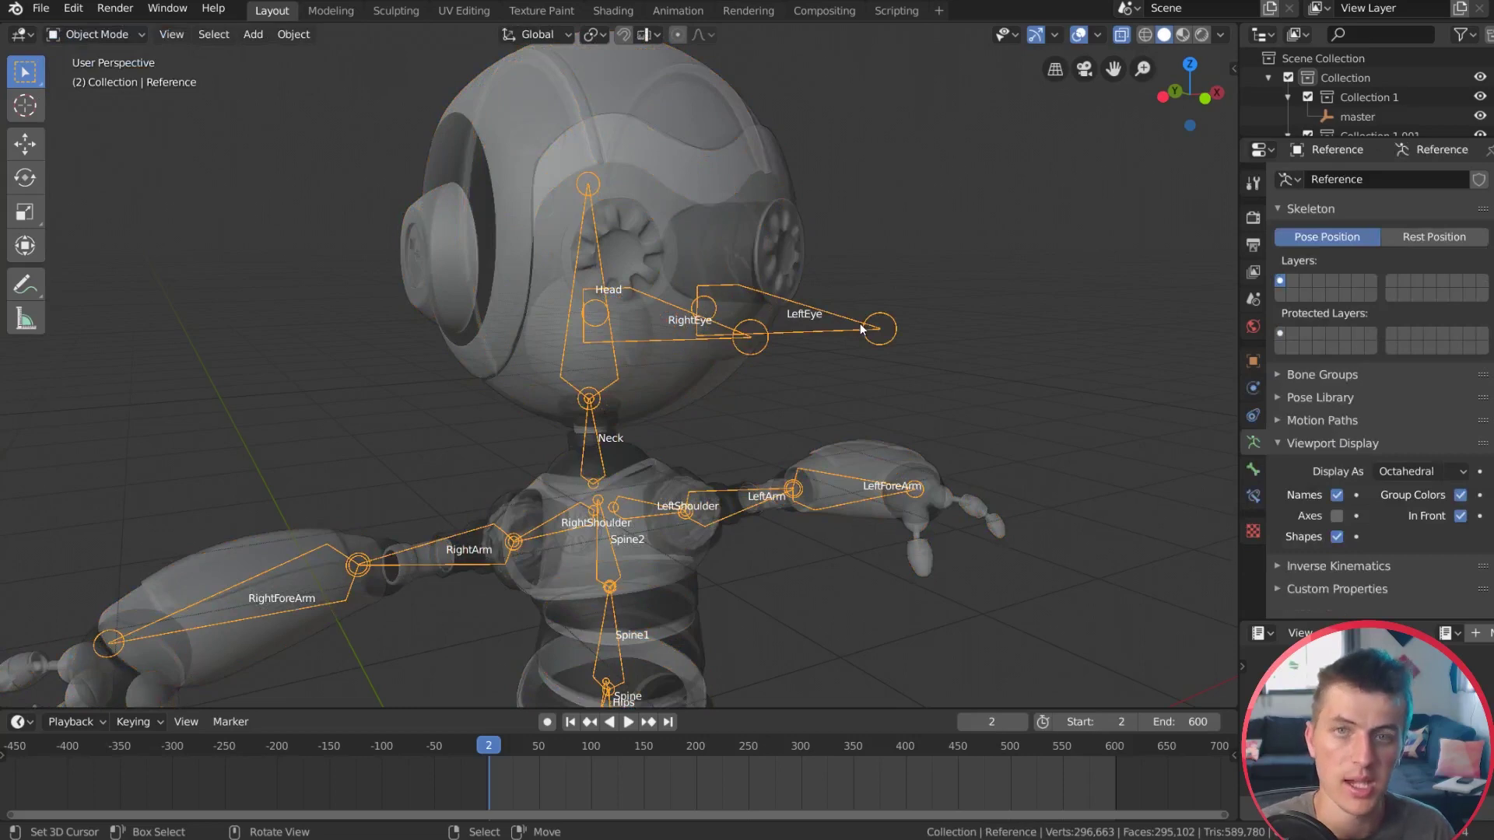
pyautogui.moveTo(735, 321); pyautogui.dragTo(700, 315, button='middle')
pyautogui.click(91, 33)
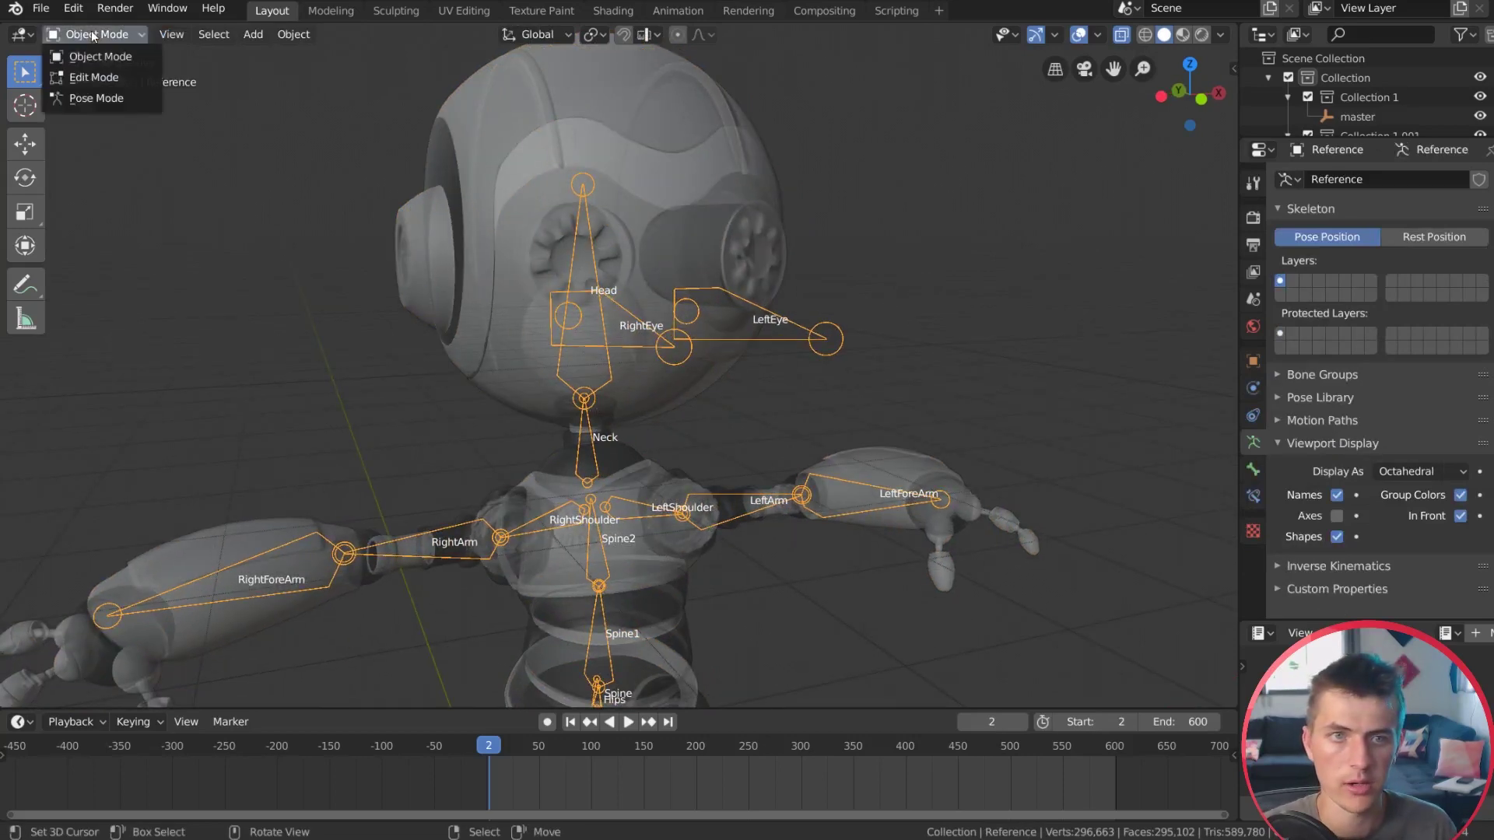
pyautogui.click(114, 94)
# Step: Check the arm binding by trial-rotating the LeftArm and RightArm bones, cancelling each rotation
pyautogui.scroll(-2, 782, 366)
pyautogui.keyDown('shift'); pyautogui.moveTo(781, 366); pyautogui.dragTo(641, 232, button='middle'); pyautogui.keyUp('shift')
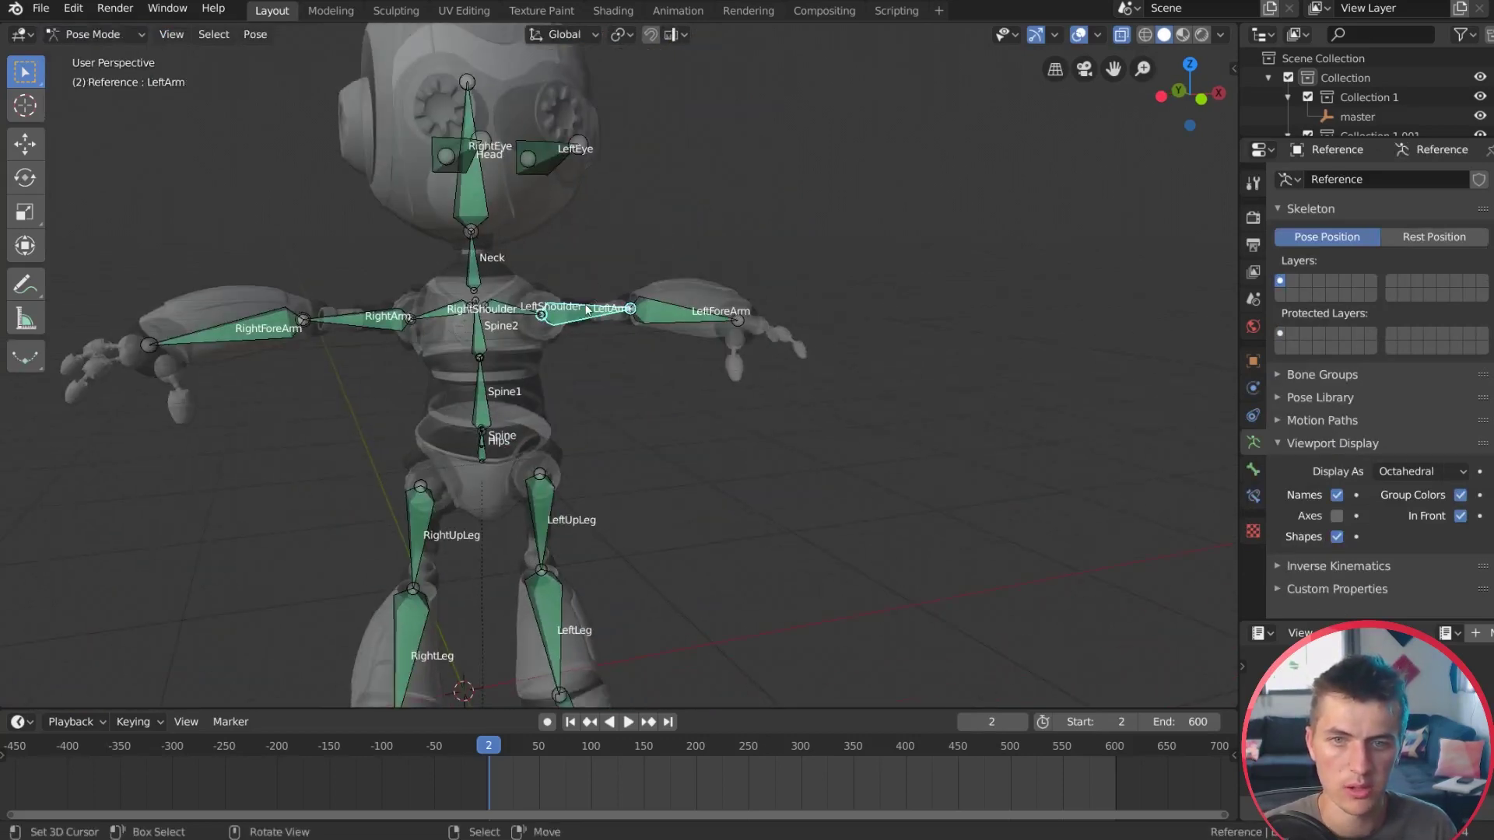
pyautogui.press('r')
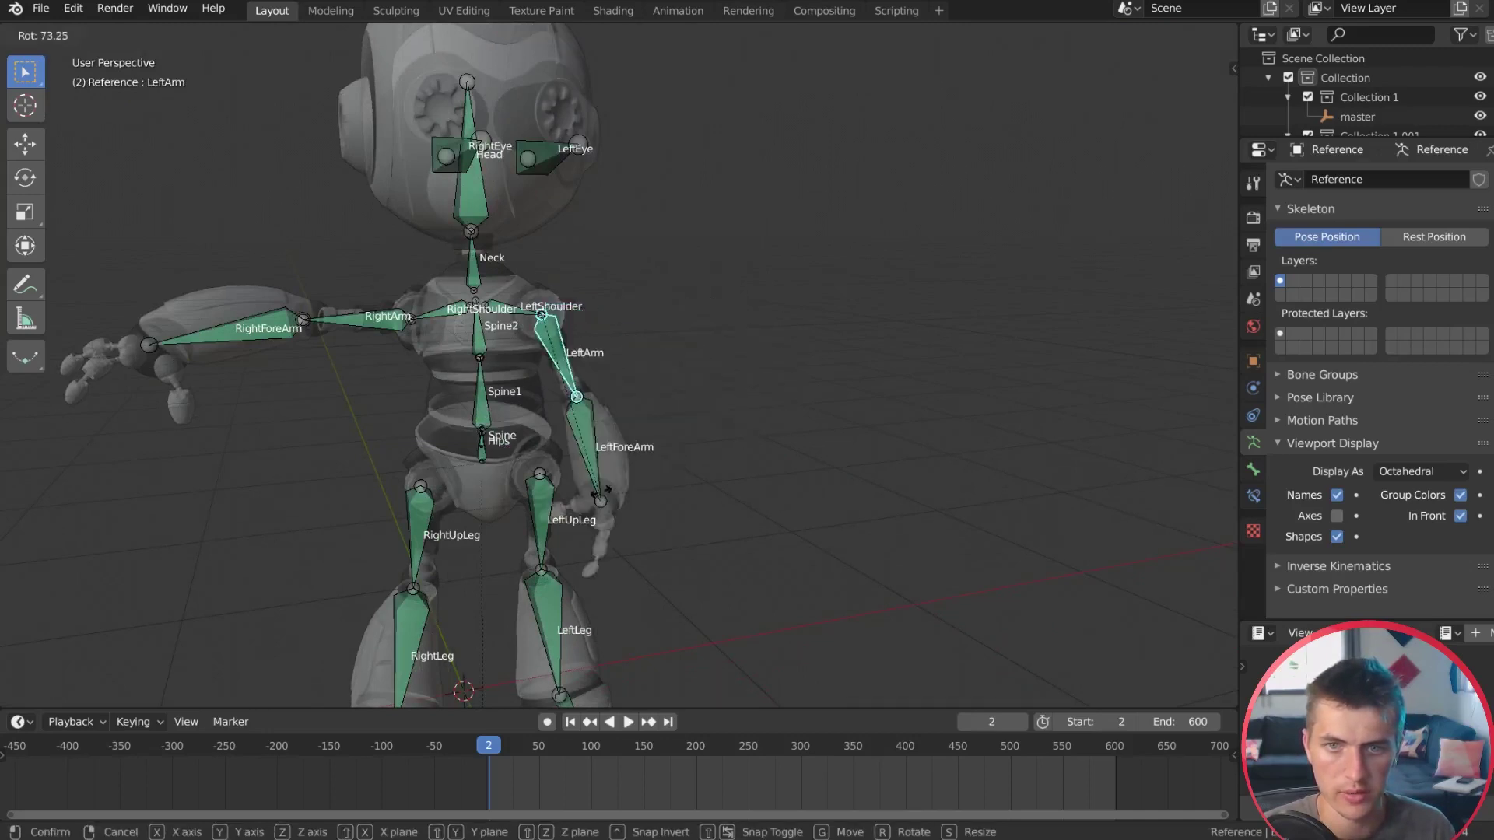
pyautogui.press('Escape')
pyautogui.click(389, 315)
pyautogui.moveTo(389, 315); pyautogui.dragTo(405, 307, button='middle')
pyautogui.press('r')
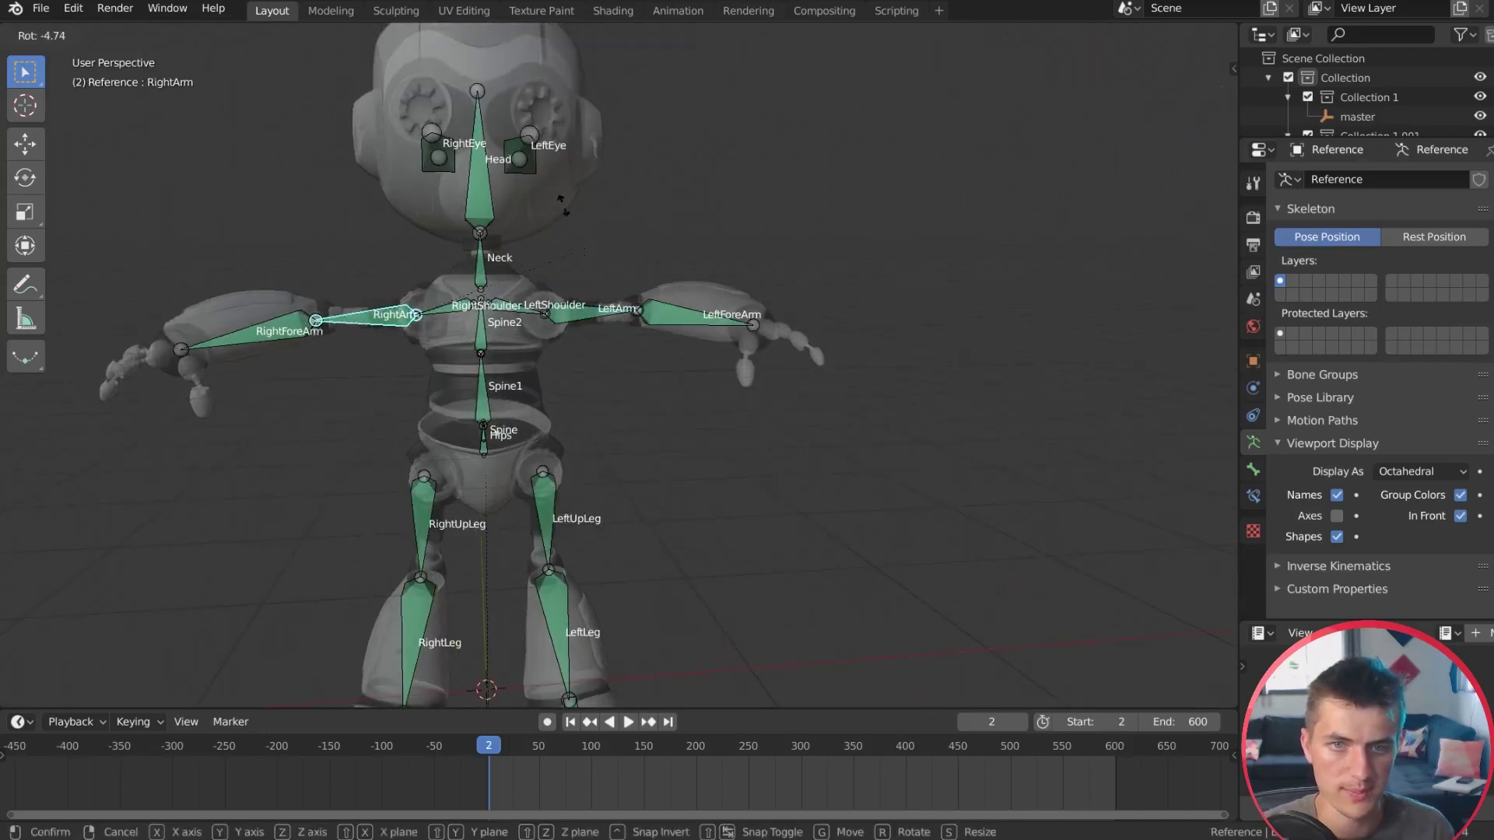
pyautogui.press('Escape')
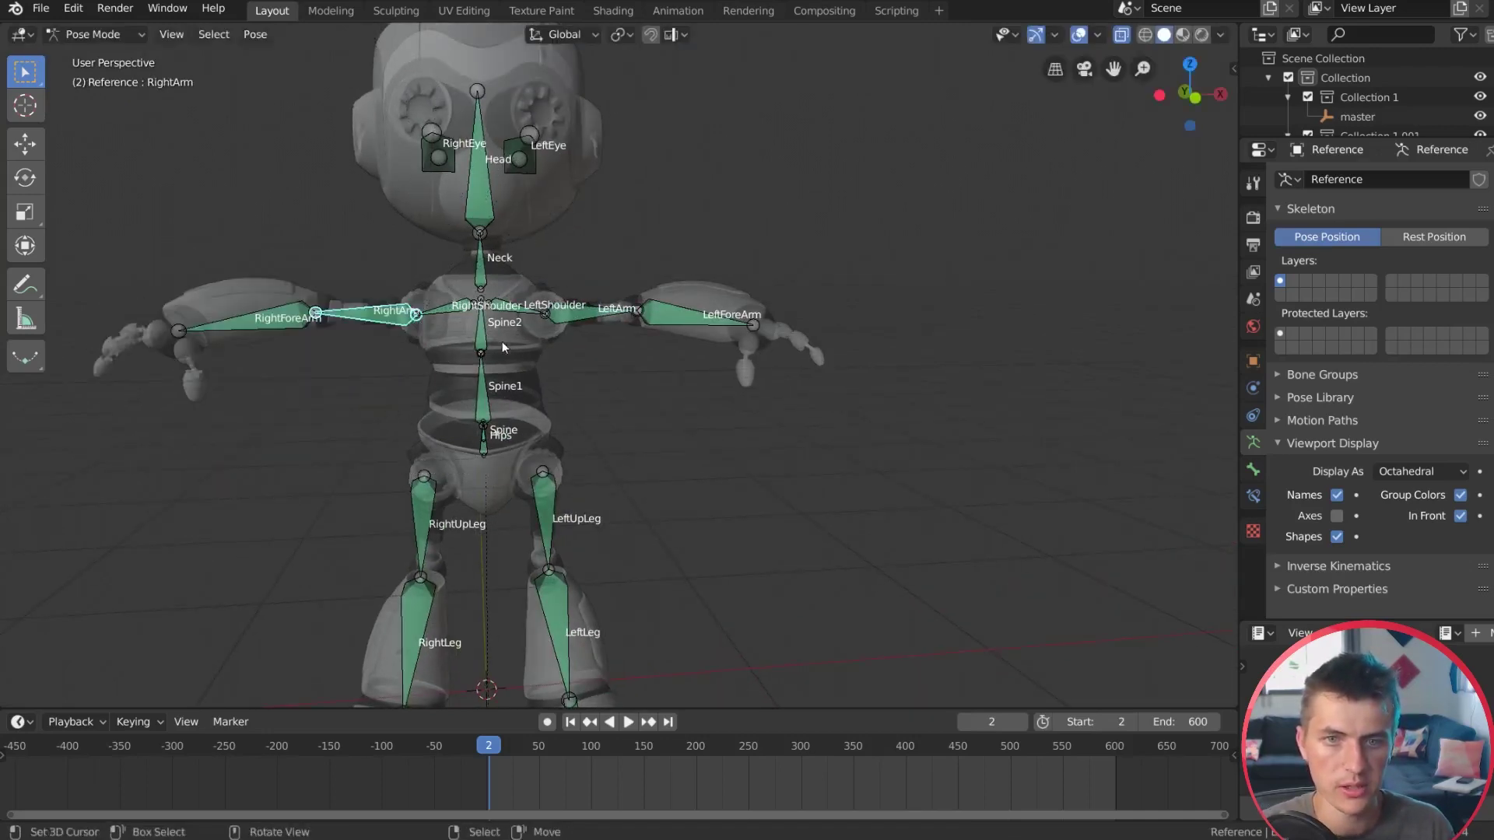
# Step: Check the torso binding by trial-moving the Spine1 bone and cancelling the move
pyautogui.click(488, 395)
pyautogui.press('g')
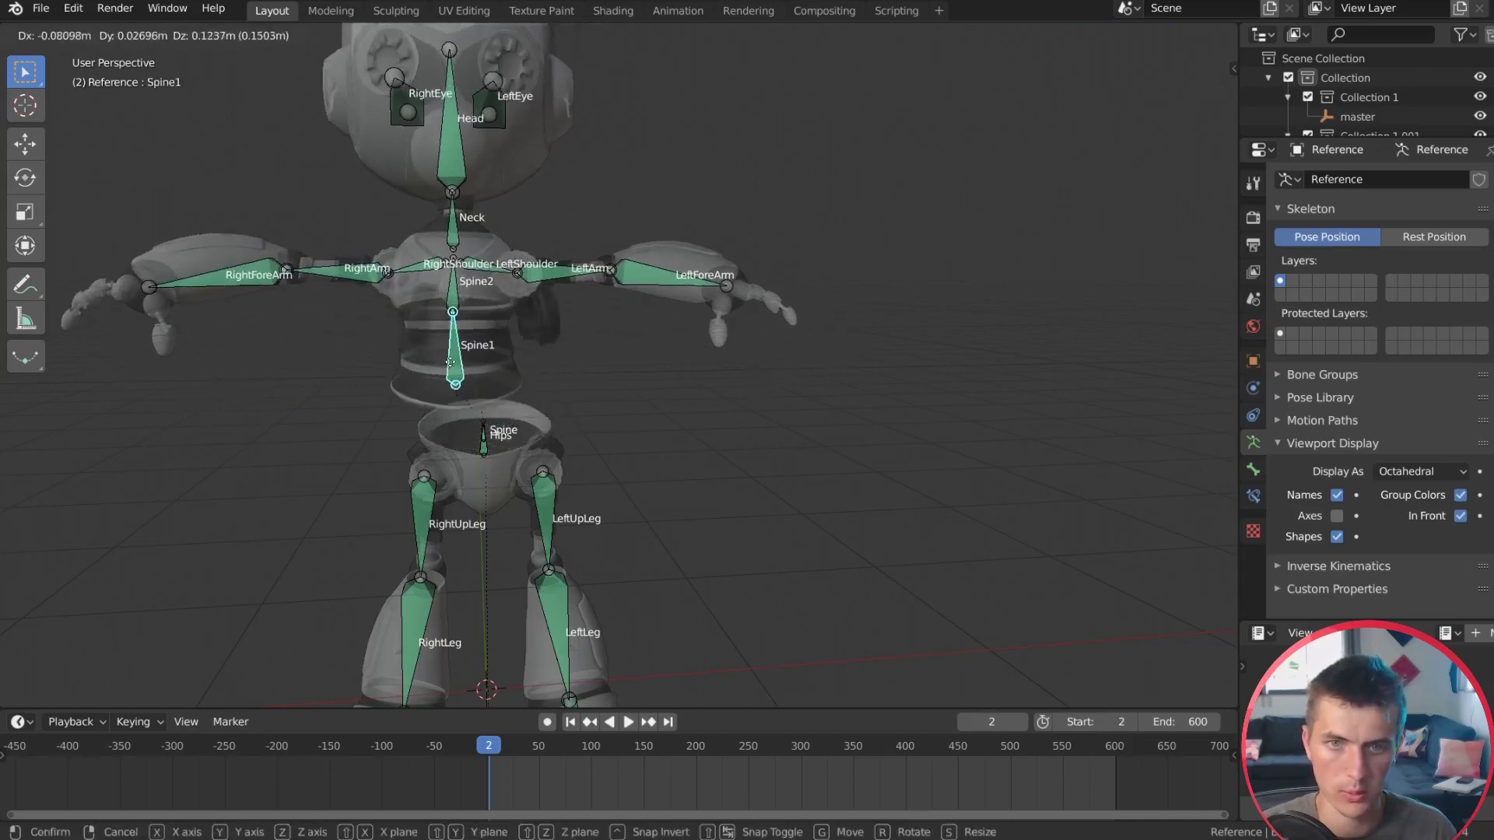
pyautogui.press('Escape')
pyautogui.scroll(5, 614, 333)
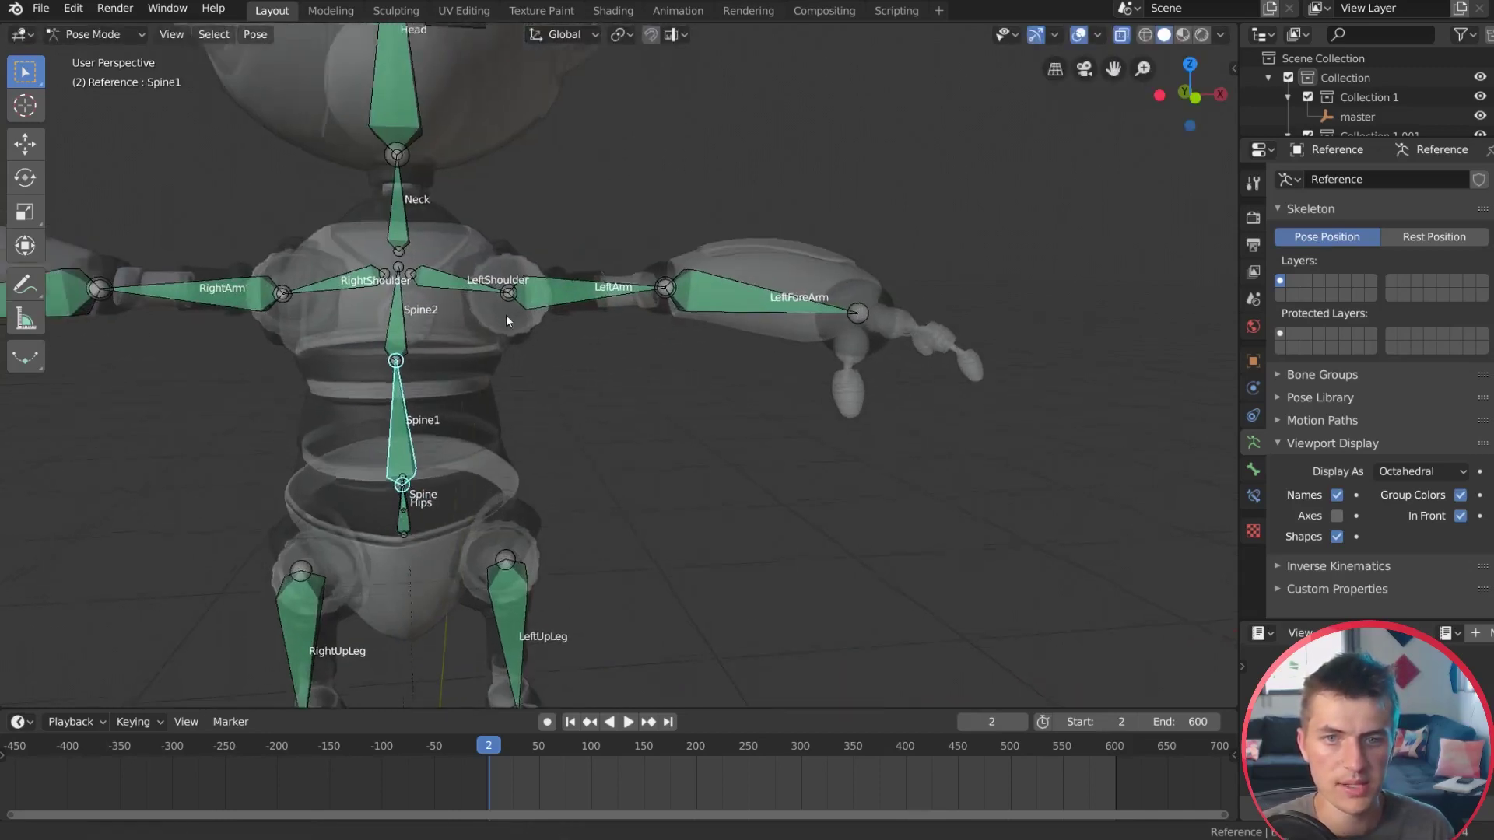
# Step: Return to Object Mode, select the robot mesh and reopen it in Edit Mode
pyautogui.hotkey('alt', 'a')
pyautogui.press('Tab')
pyautogui.press('Tab')
pyautogui.click(97, 34)
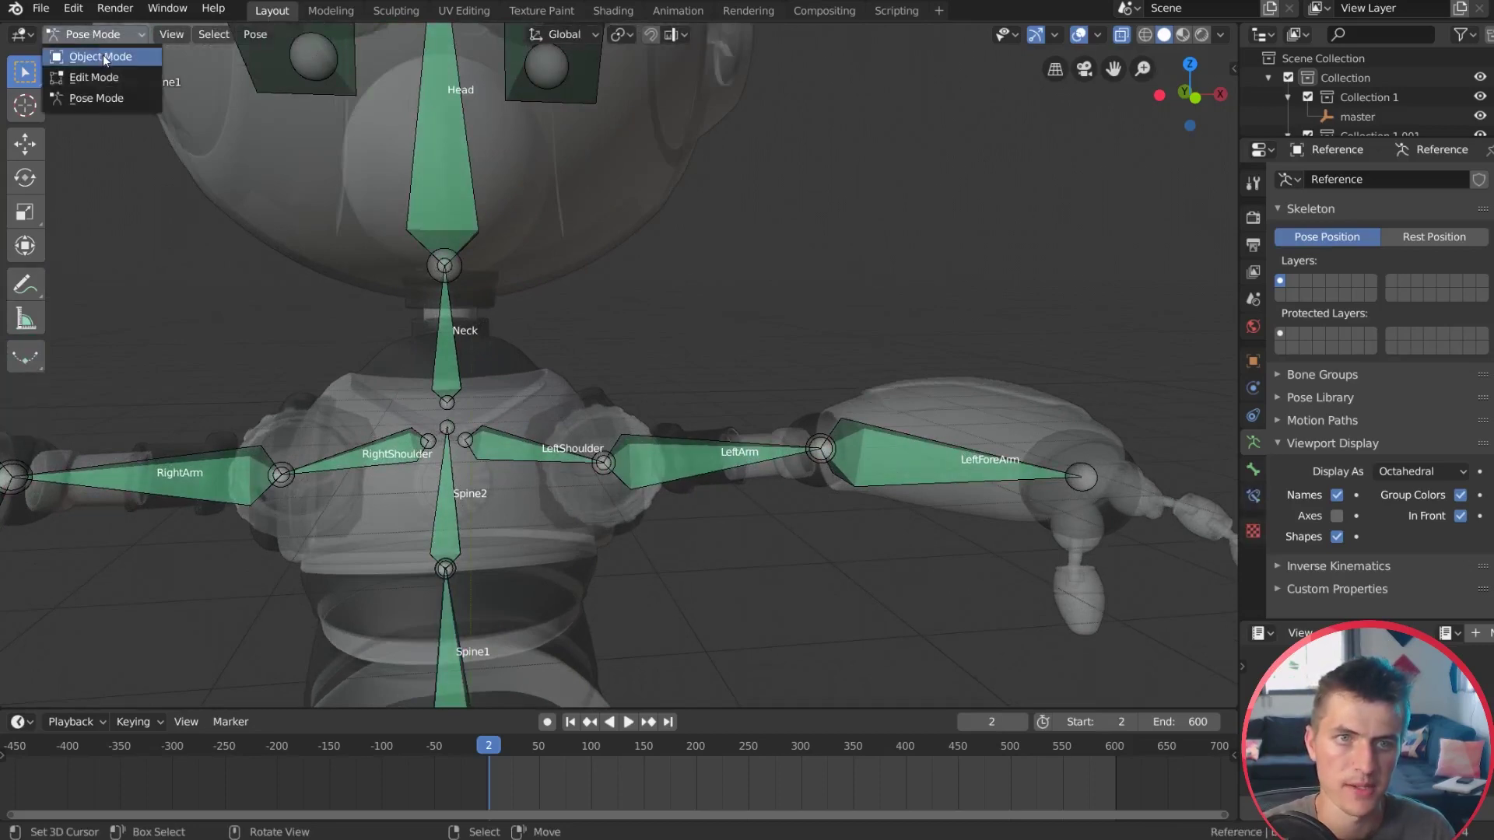
pyautogui.click(103, 55)
pyautogui.click(604, 377)
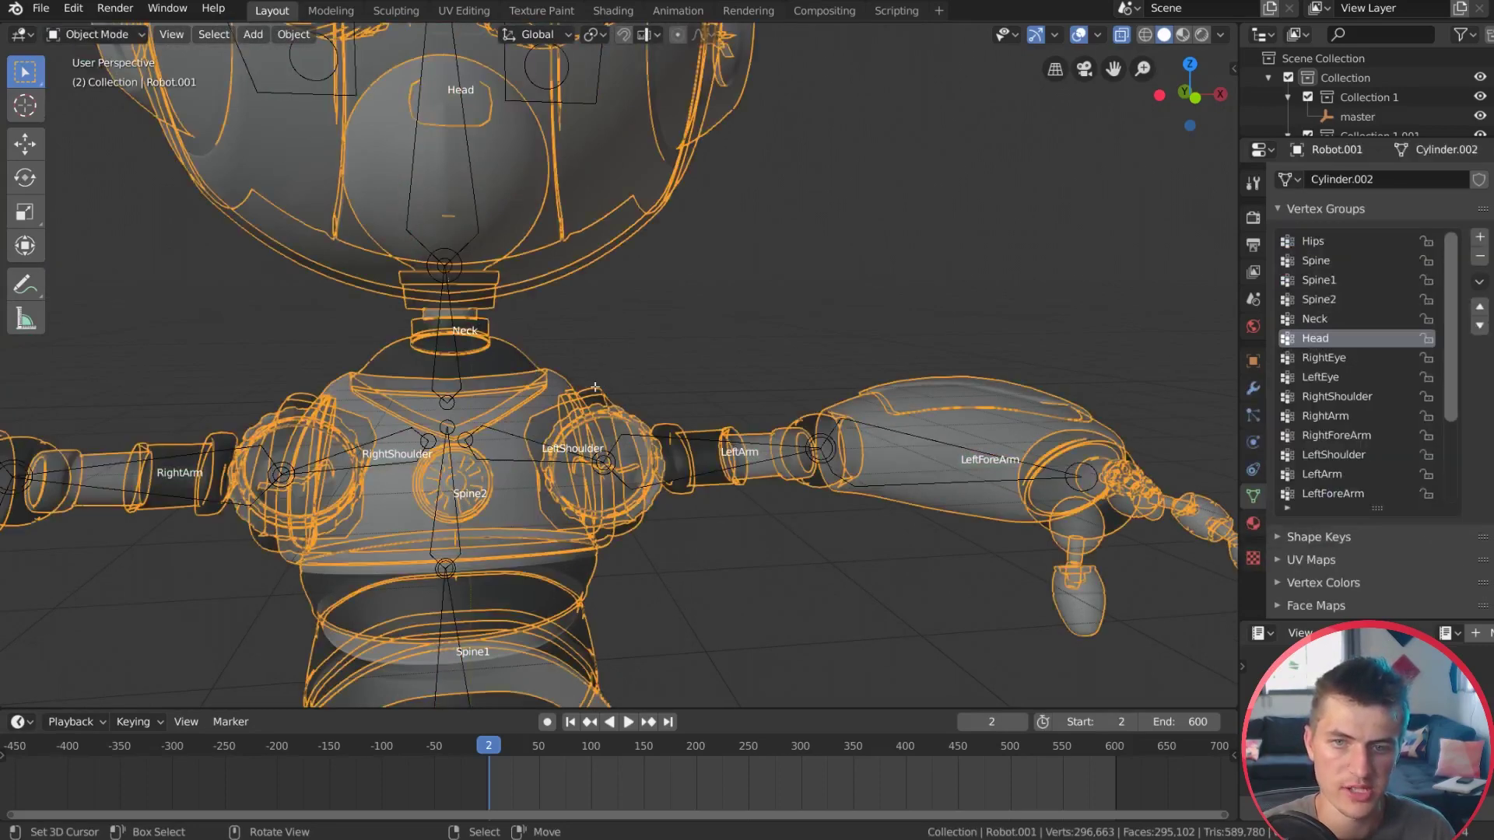
pyautogui.press('Tab')
# Step: Select the linked left and right shoulder joint pieces, assign them to the Spine2 vertex group and choose the RightShoulder group
pyautogui.hotkey('ctrl', 'l')
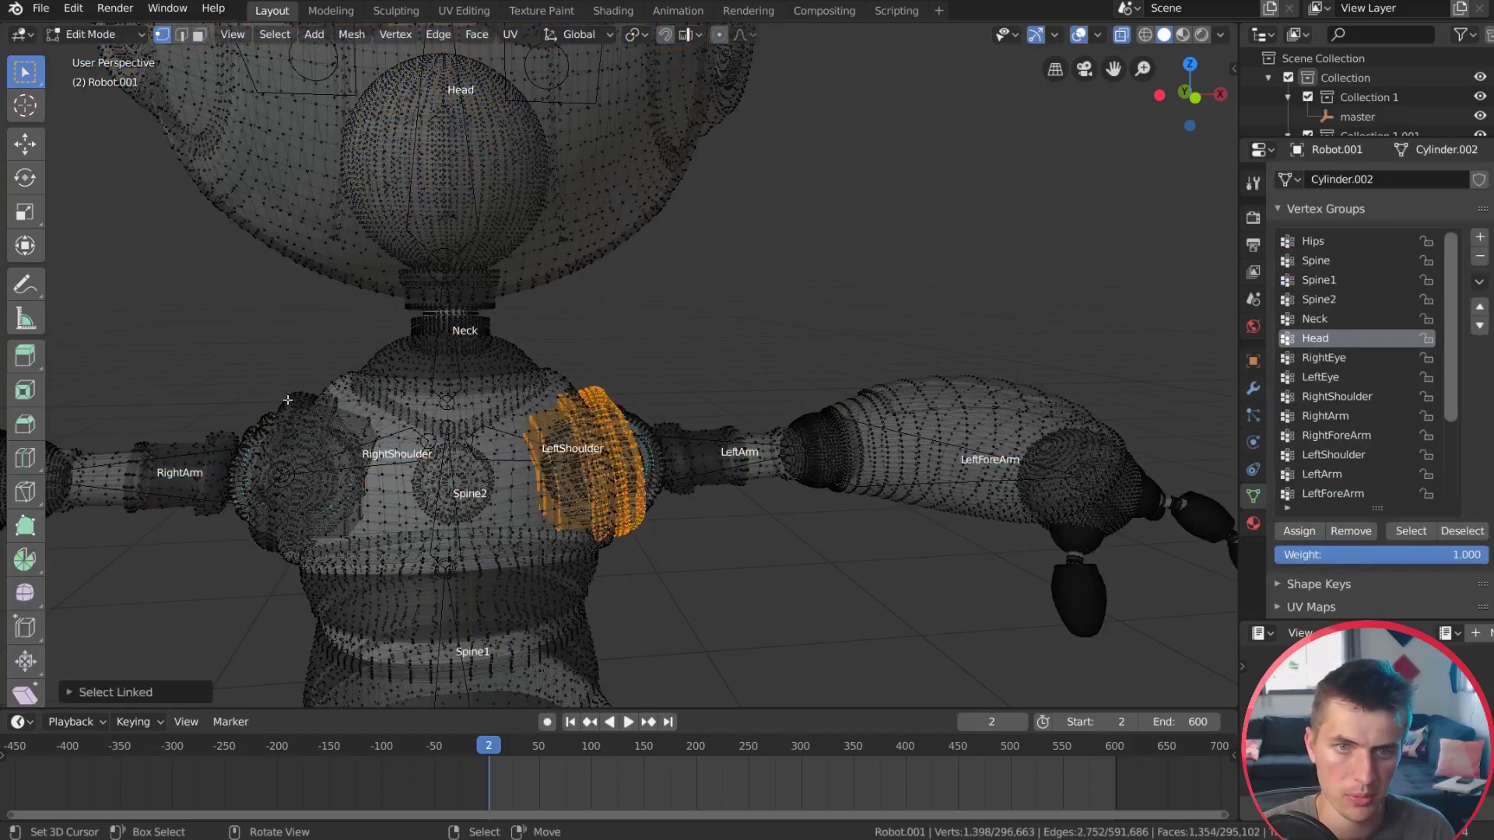
pyautogui.press('l')
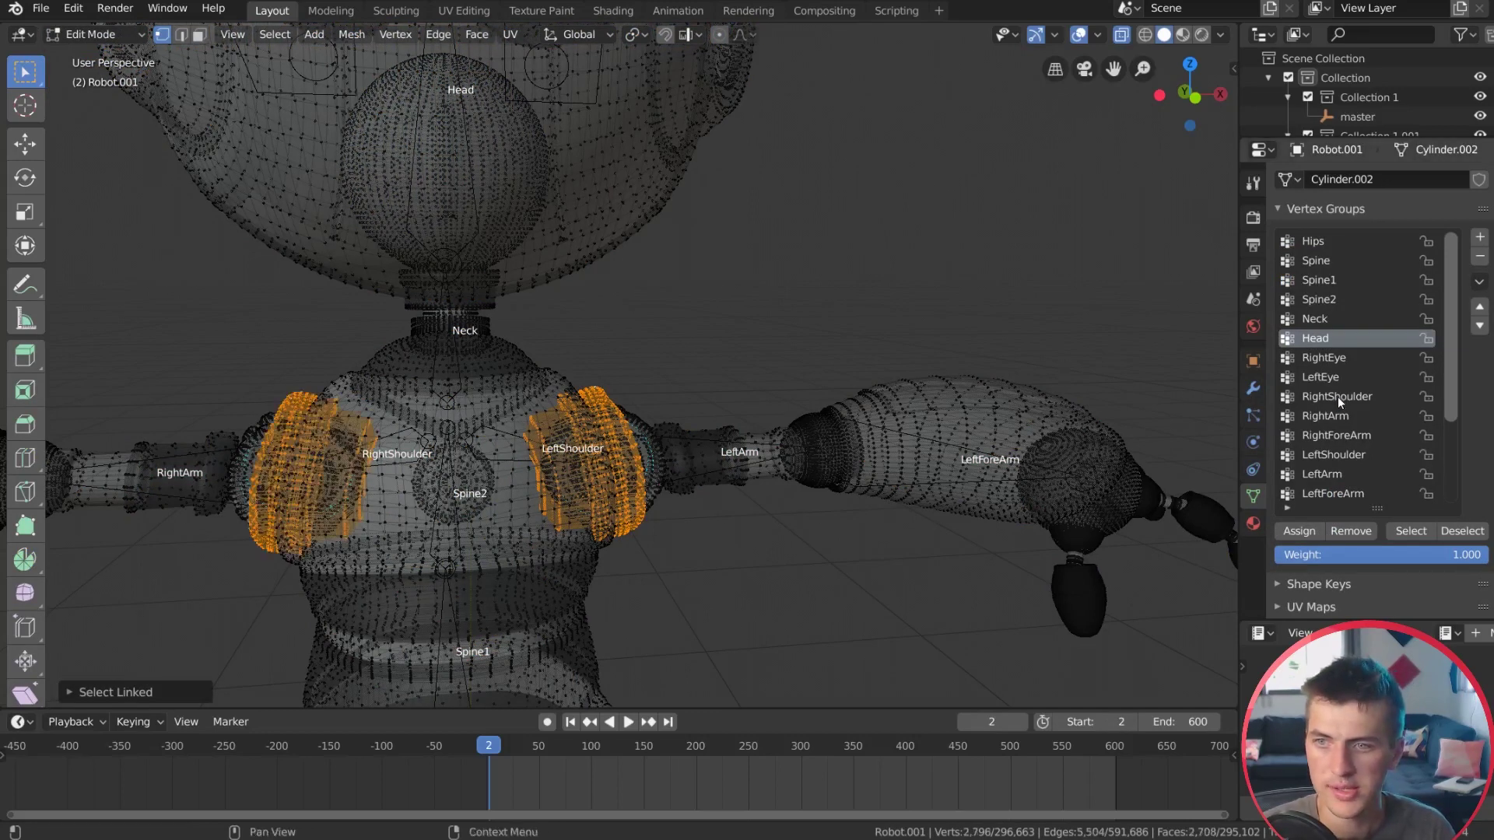
pyautogui.click(1323, 299)
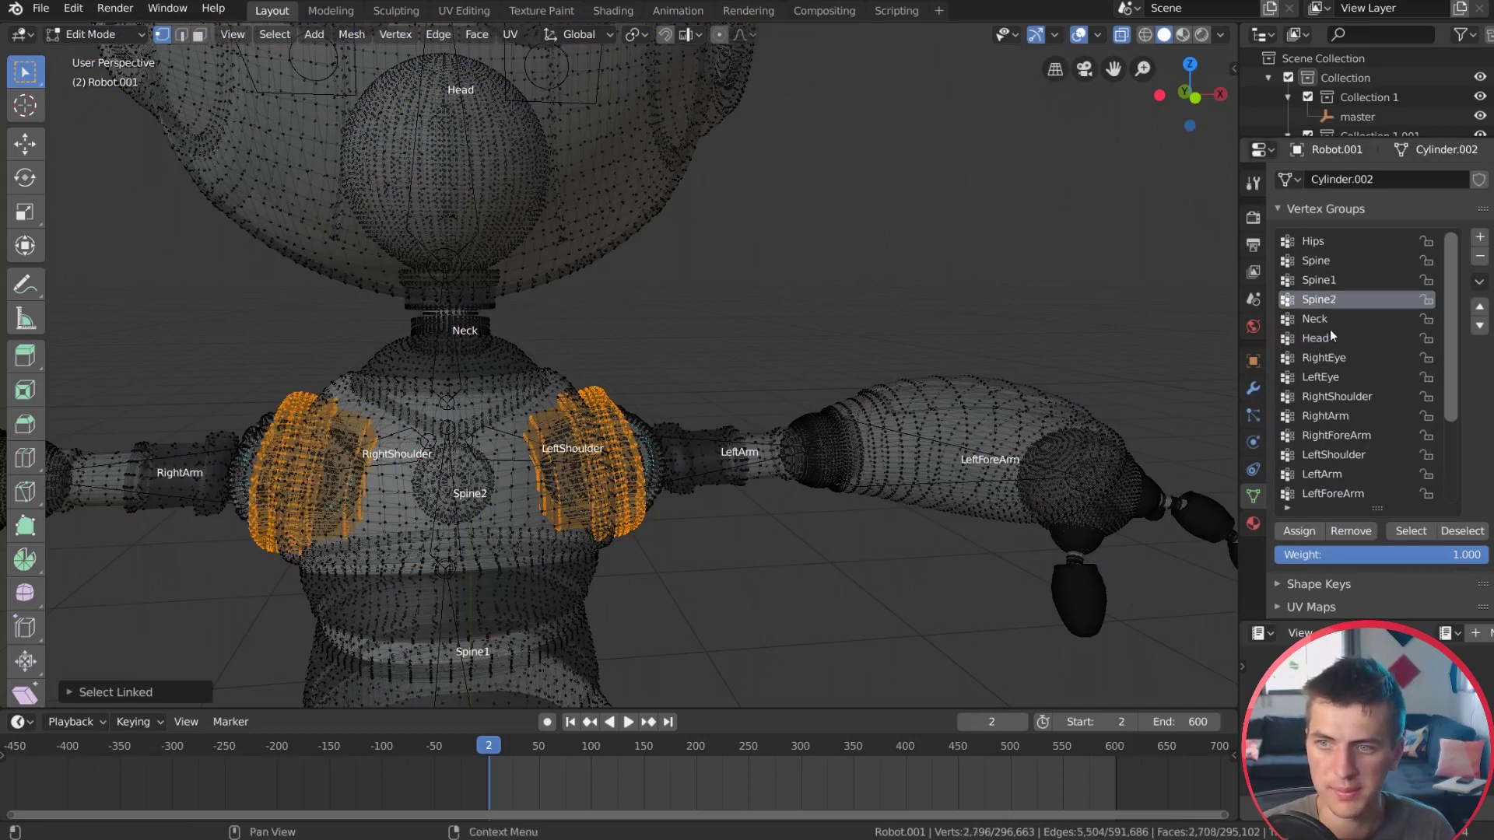
pyautogui.click(1306, 530)
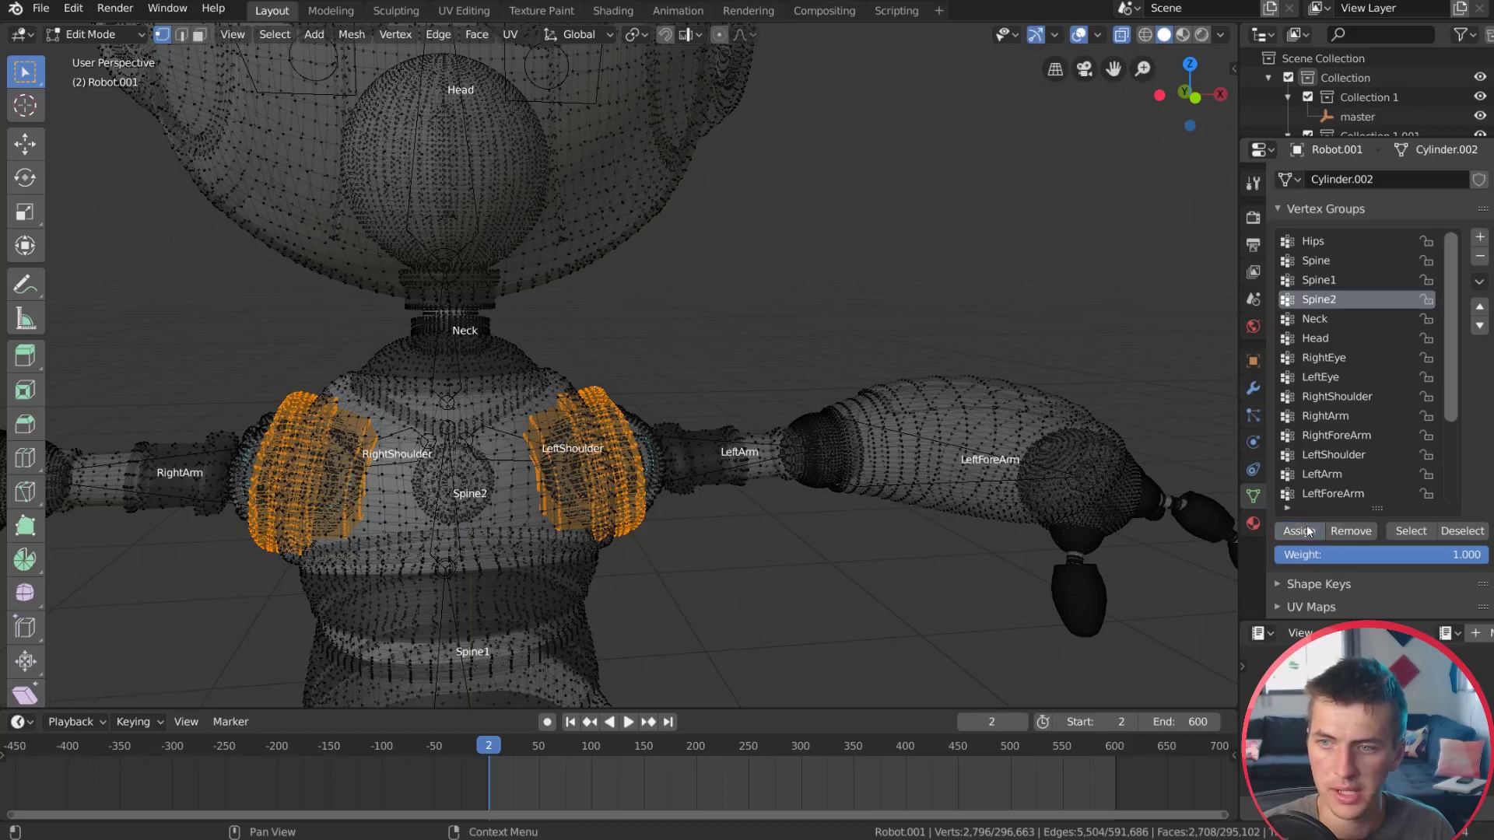
pyautogui.click(1346, 397)
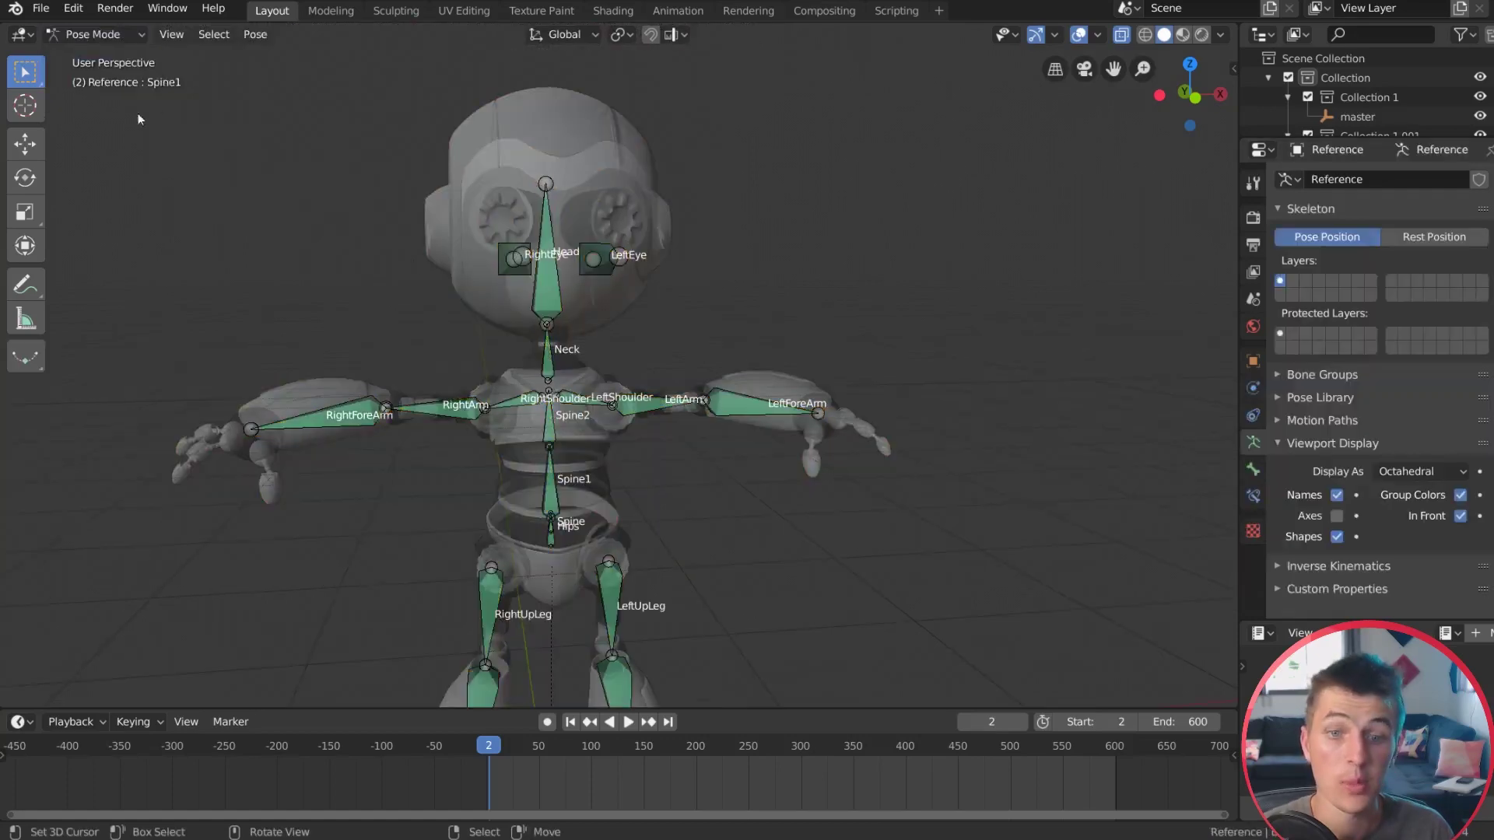
# Step: Return to posing the Reference armature and trial-rotate the RightUpLeg and LeftUpLeg bones, cancelling each rotation
pyautogui.scroll(3, 572, 423)
pyautogui.click(436, 431)
pyautogui.scroll(-3, 702, 559)
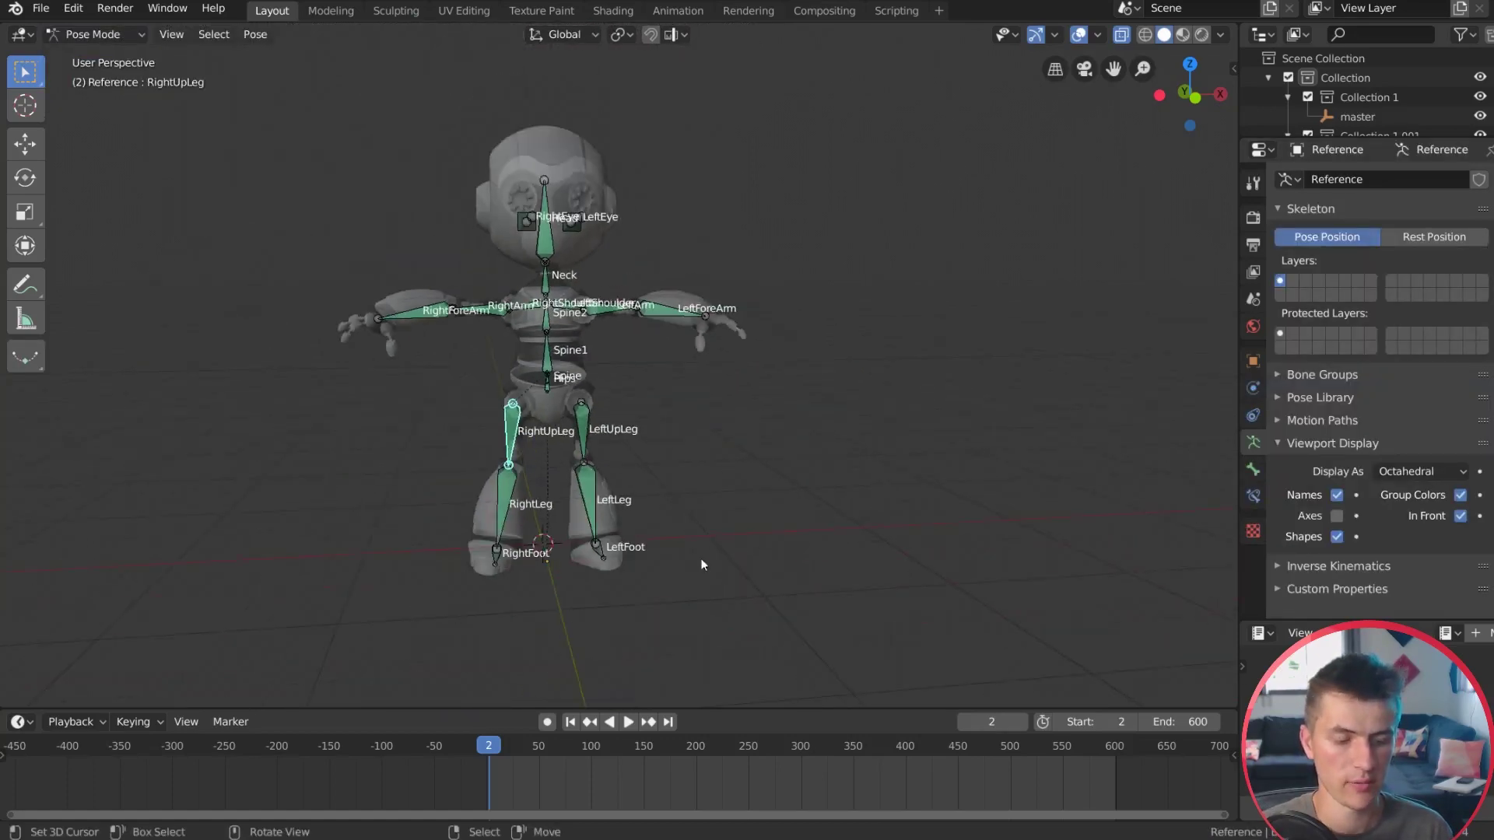
pyautogui.press('r')
pyautogui.rightClick(563, 487)
pyautogui.rightClick(589, 422)
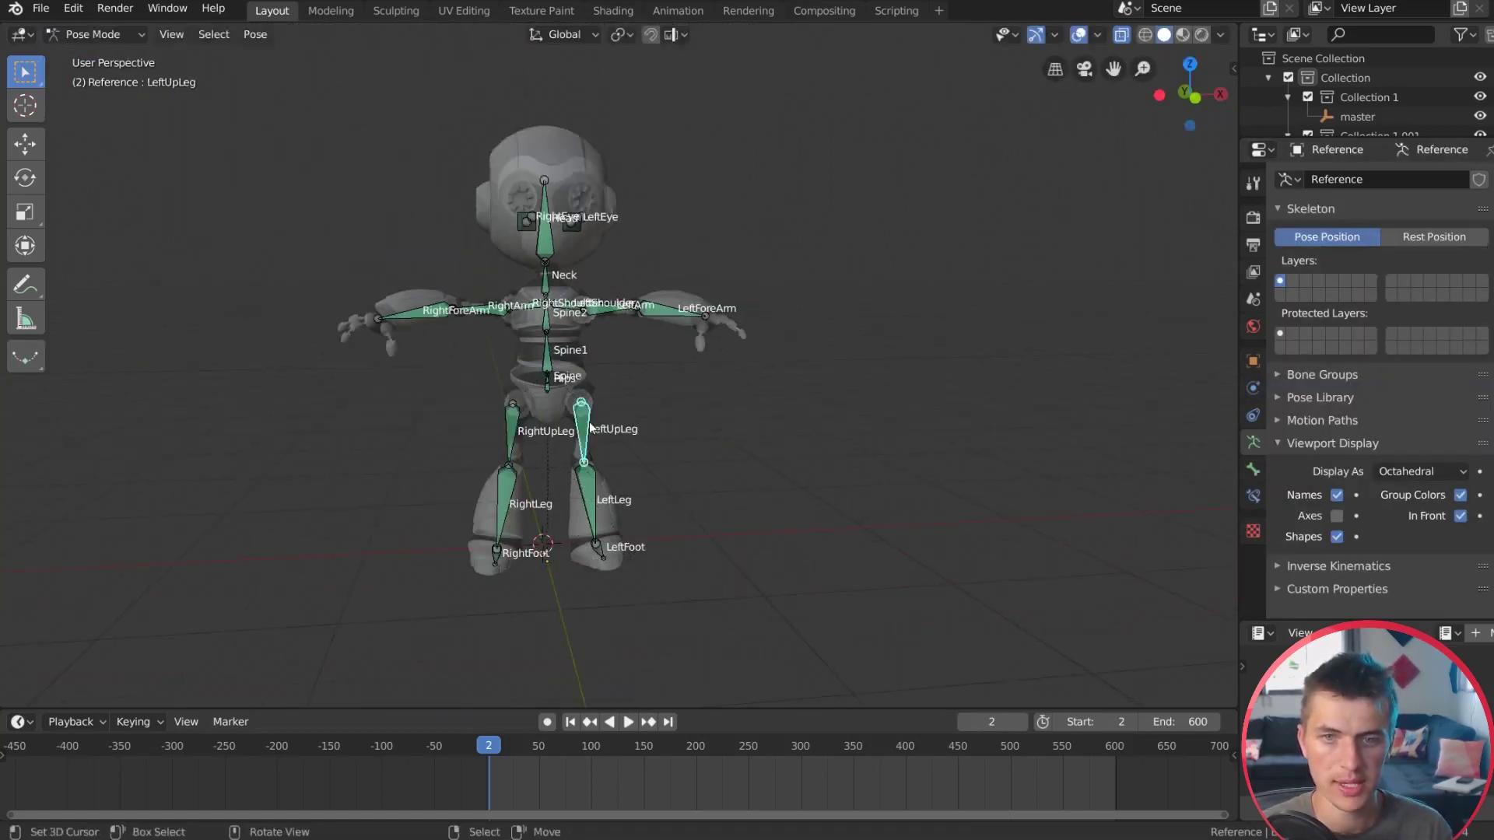
pyautogui.press('r')
pyautogui.press('Escape')
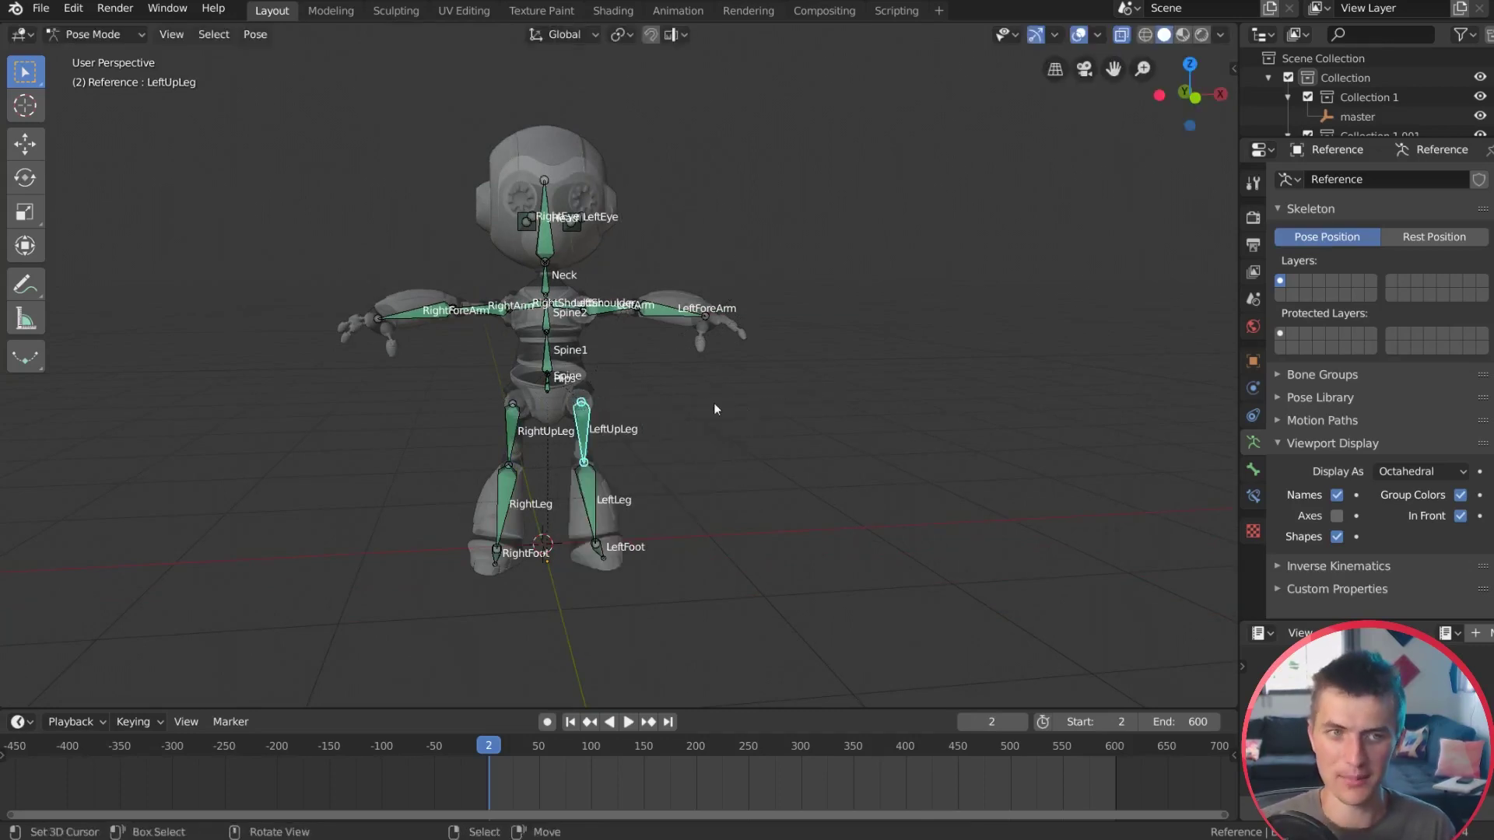
# Step: Switch the Reference armature to Edit Mode, clear the bone selection and save the file
pyautogui.scroll(2, 710, 406)
pyautogui.press('Tab')
pyautogui.press('a')
pyautogui.hotkey('alt', 'a')
pyautogui.press('ctrl')
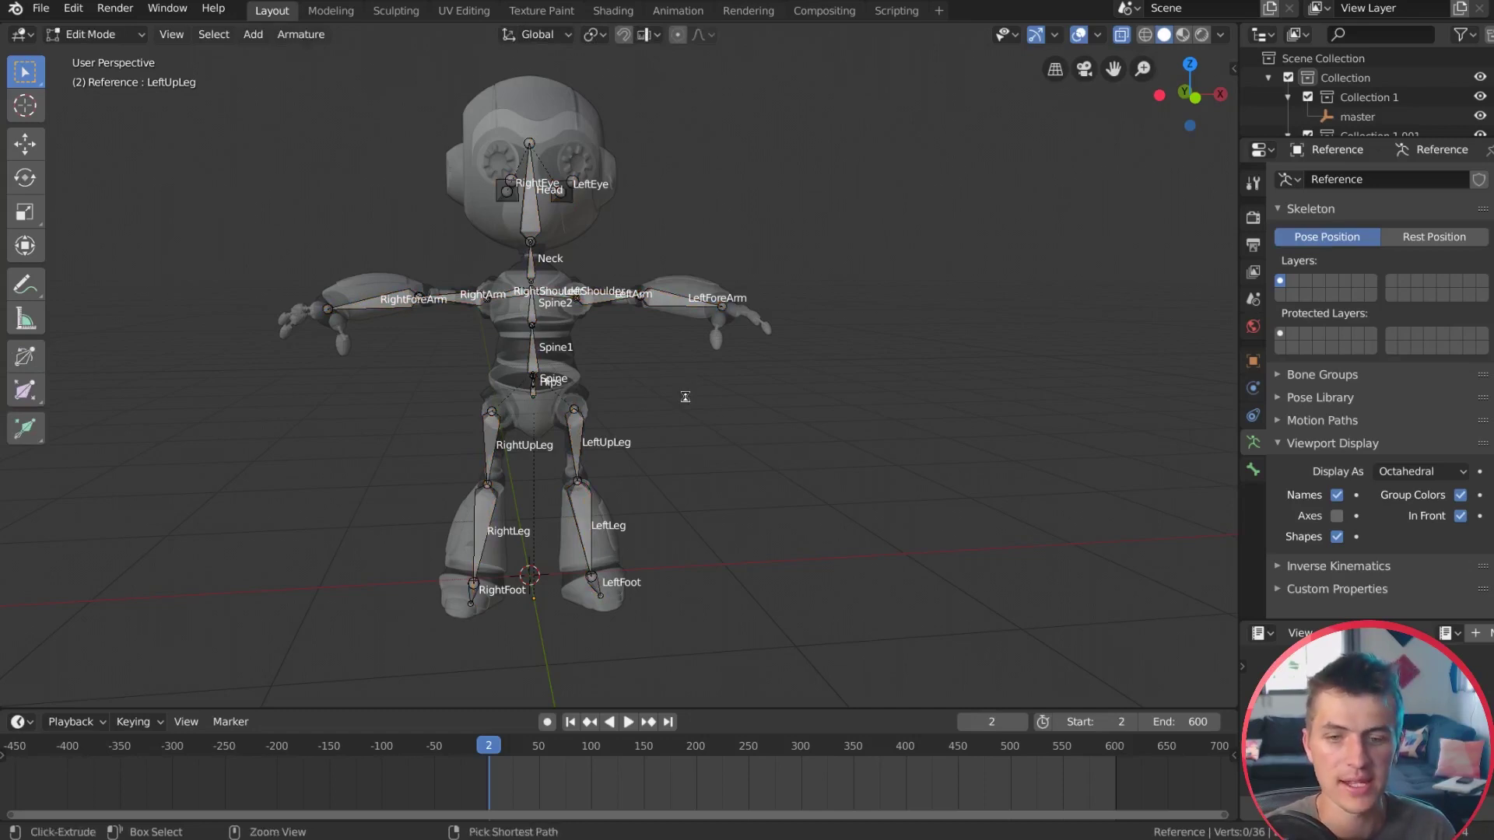
pyautogui.hotkey('ctrl', 's')
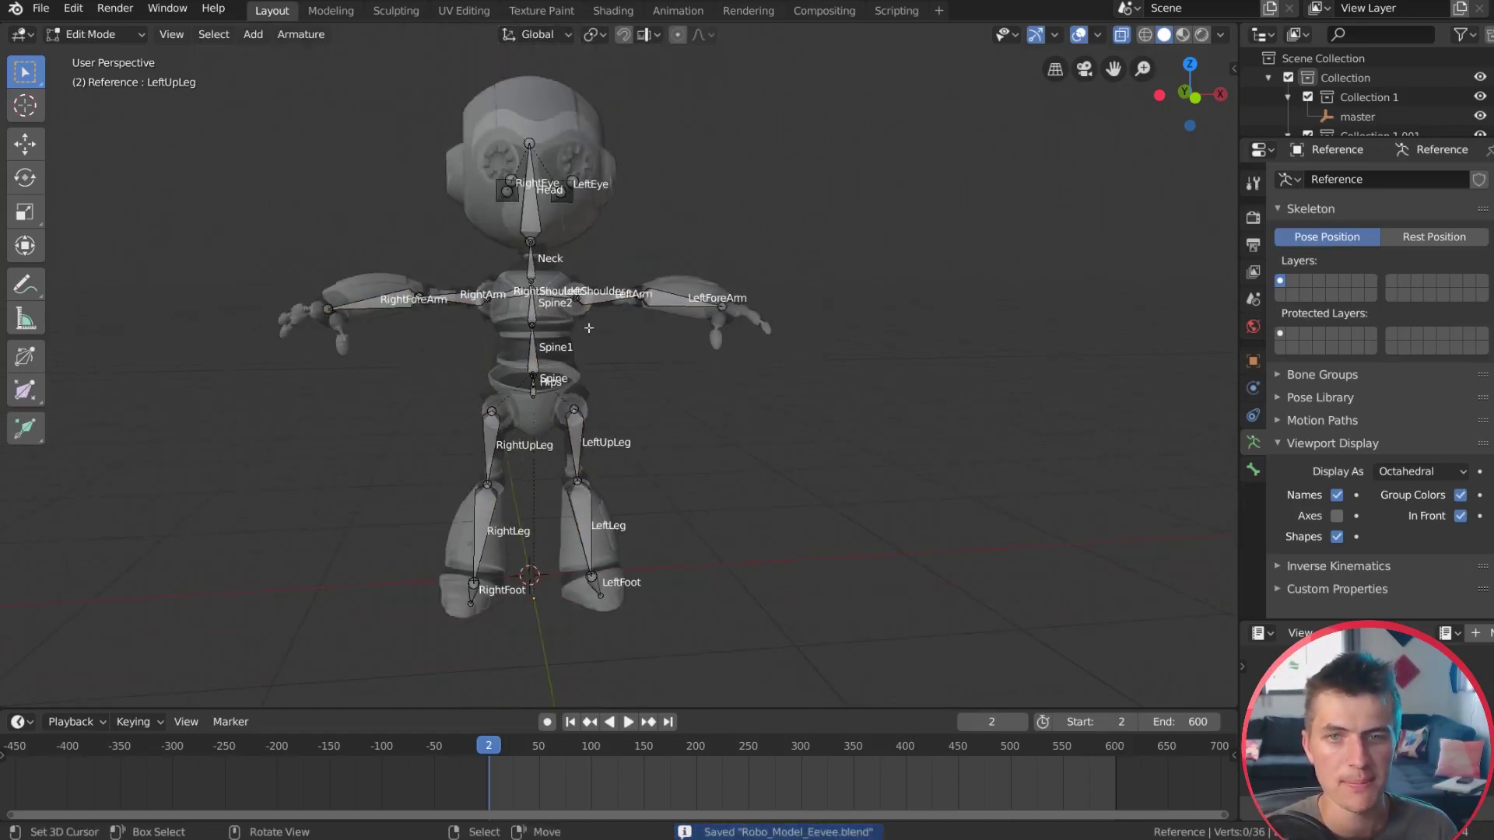
# Step: Import the motion-capture file "android-uploads_scan-003 (1).fbx" from the Tutorial Robot folder
pyautogui.click(40, 8)
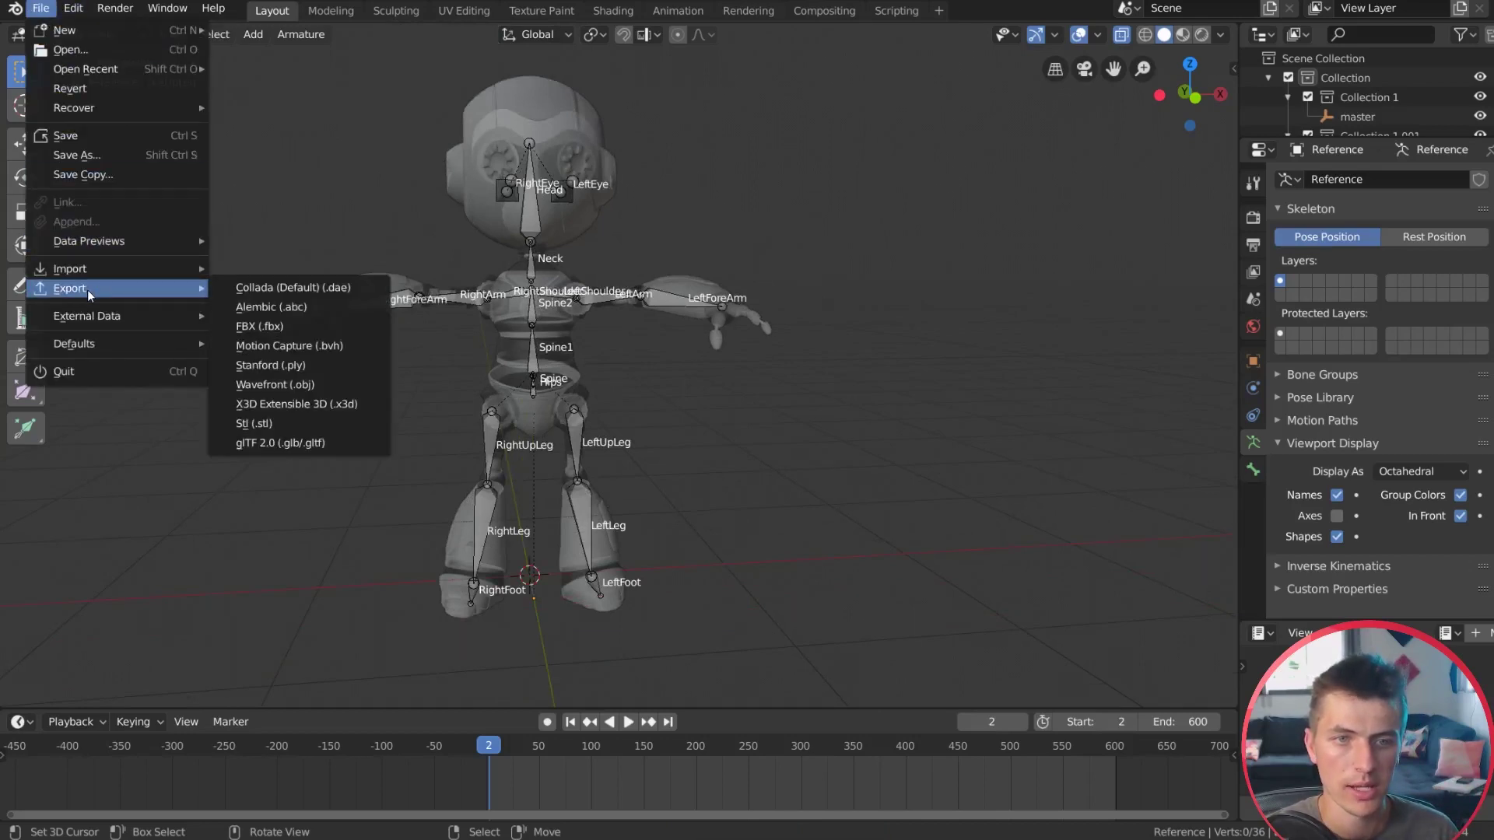
pyautogui.moveTo(91, 267)
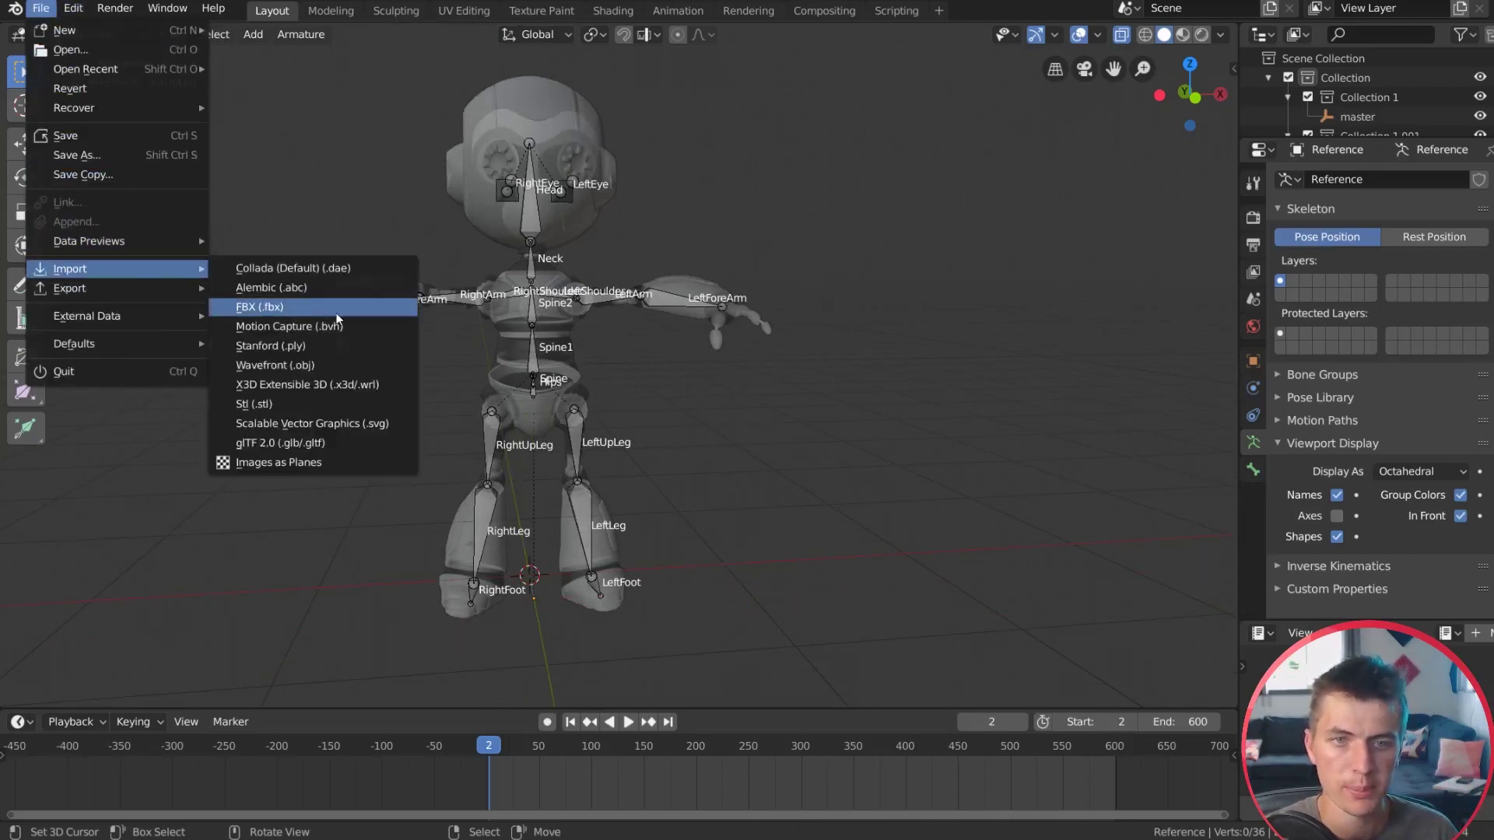
pyautogui.click(337, 316)
pyautogui.click(84, 265)
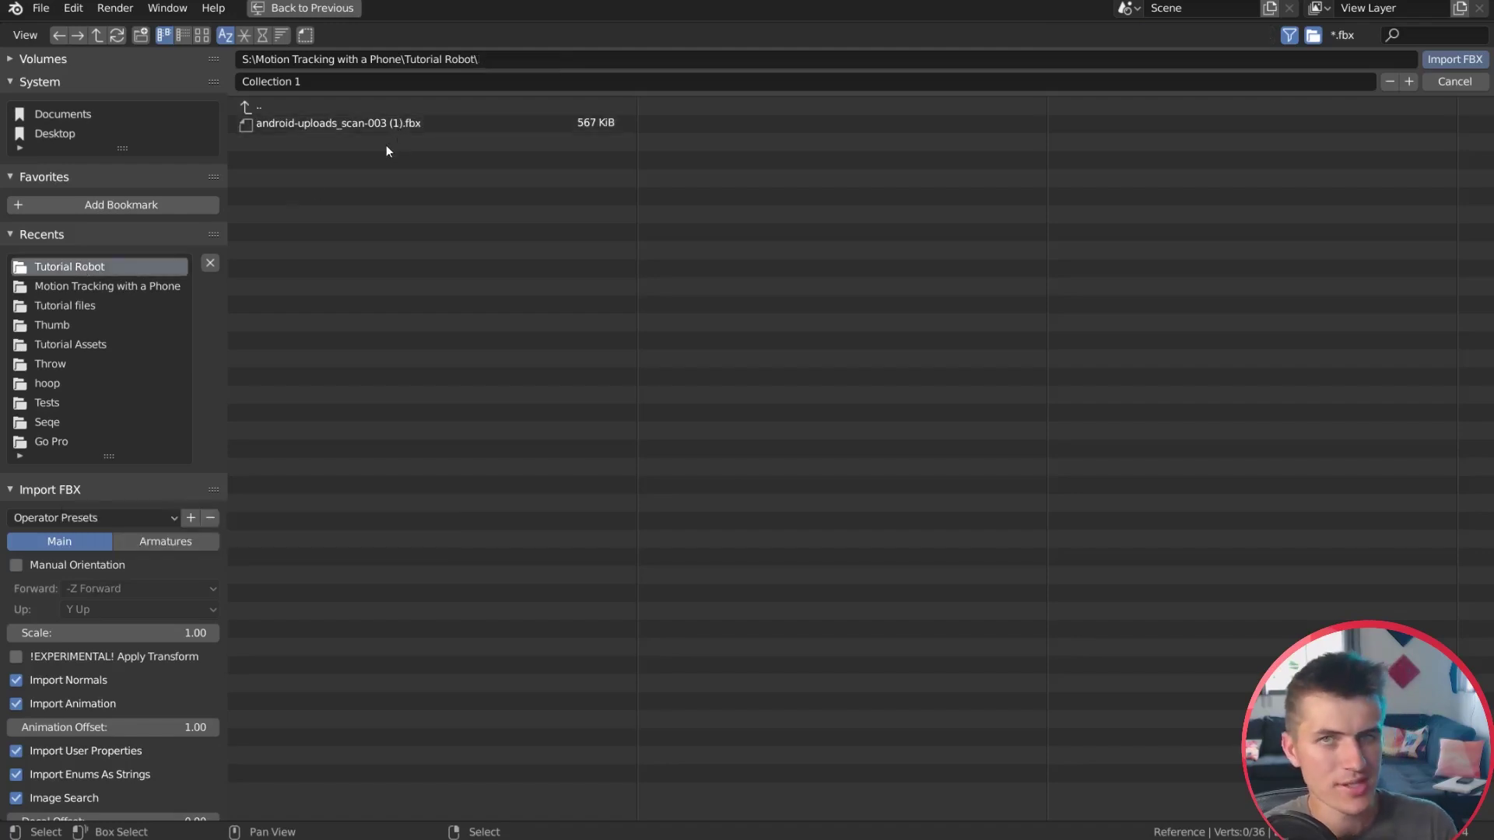
pyautogui.click(362, 126)
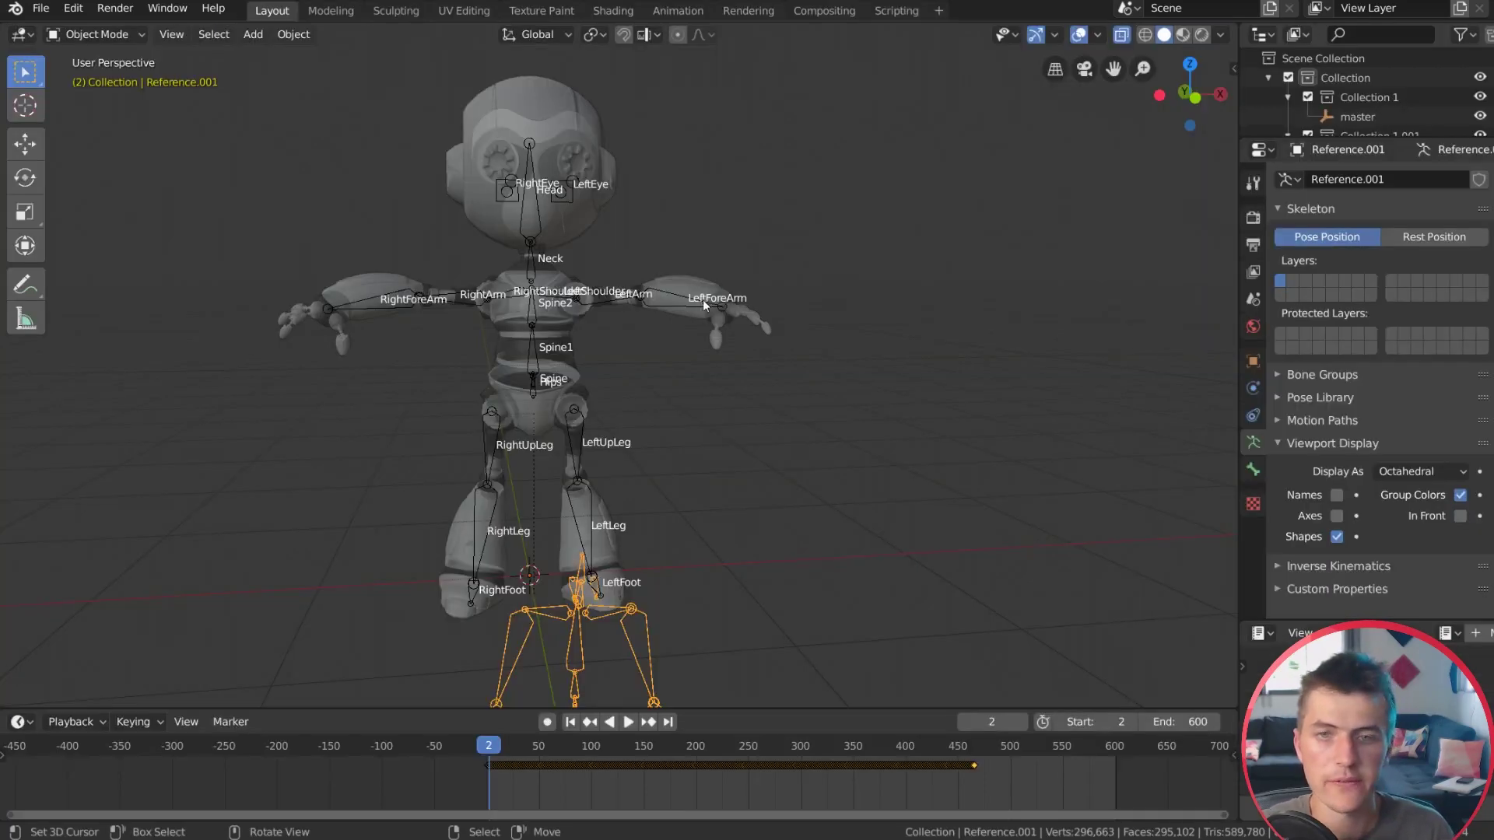
# Step: Review the imported skeleton's animation beside the robot and stop playback at frame 202
pyautogui.scroll(-2, 702, 301)
pyautogui.moveTo(702, 302); pyautogui.dragTo(757, 373, button='middle')
pyautogui.scroll(-3, 758, 372)
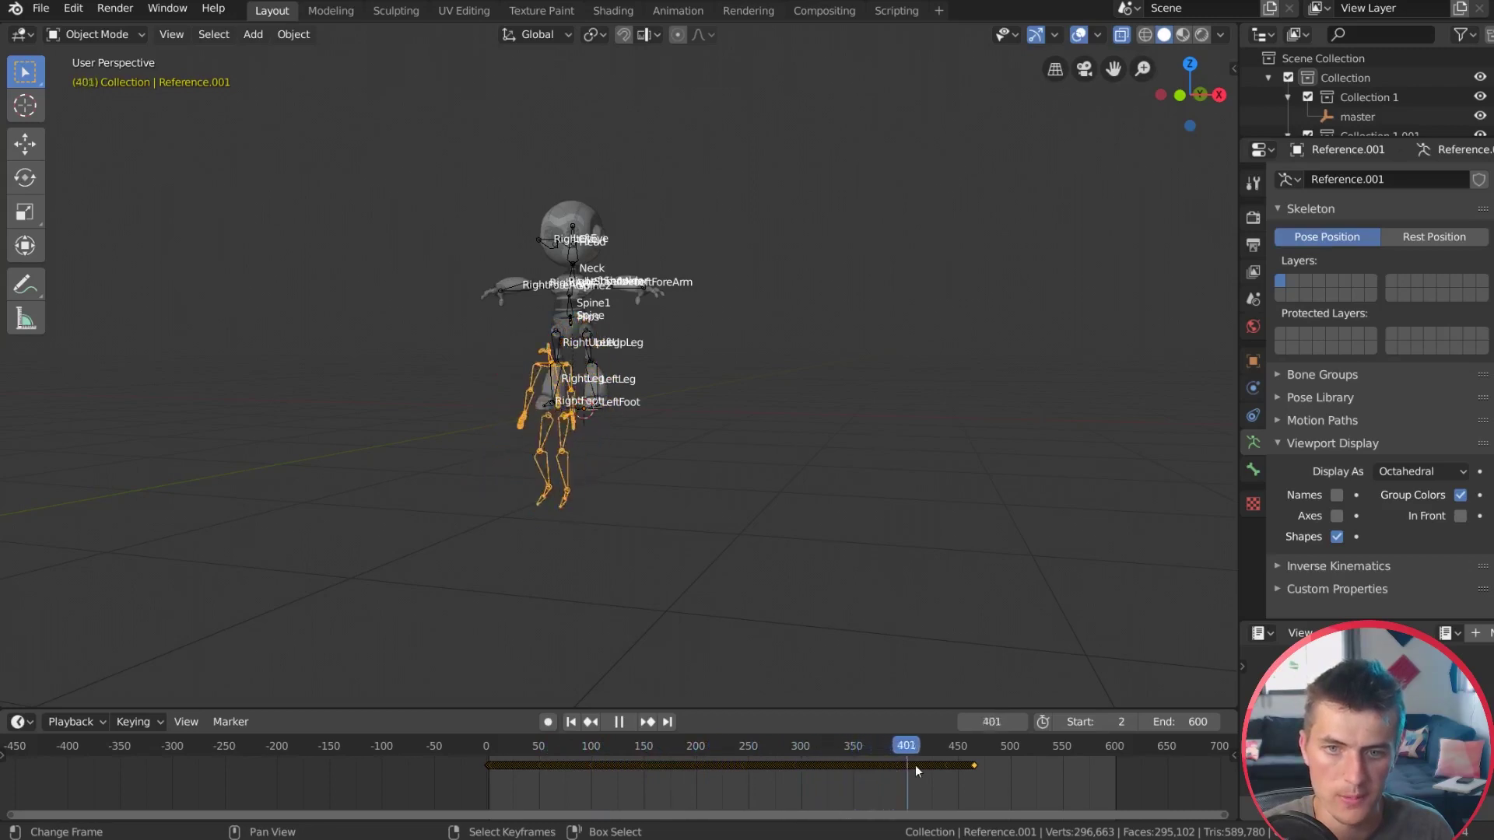
pyautogui.moveTo(976, 748); pyautogui.dragTo(698, 770)
pyautogui.press('space')
pyautogui.scroll(5, 712, 398)
pyautogui.moveTo(783, 357); pyautogui.dragTo(795, 423, button='middle')
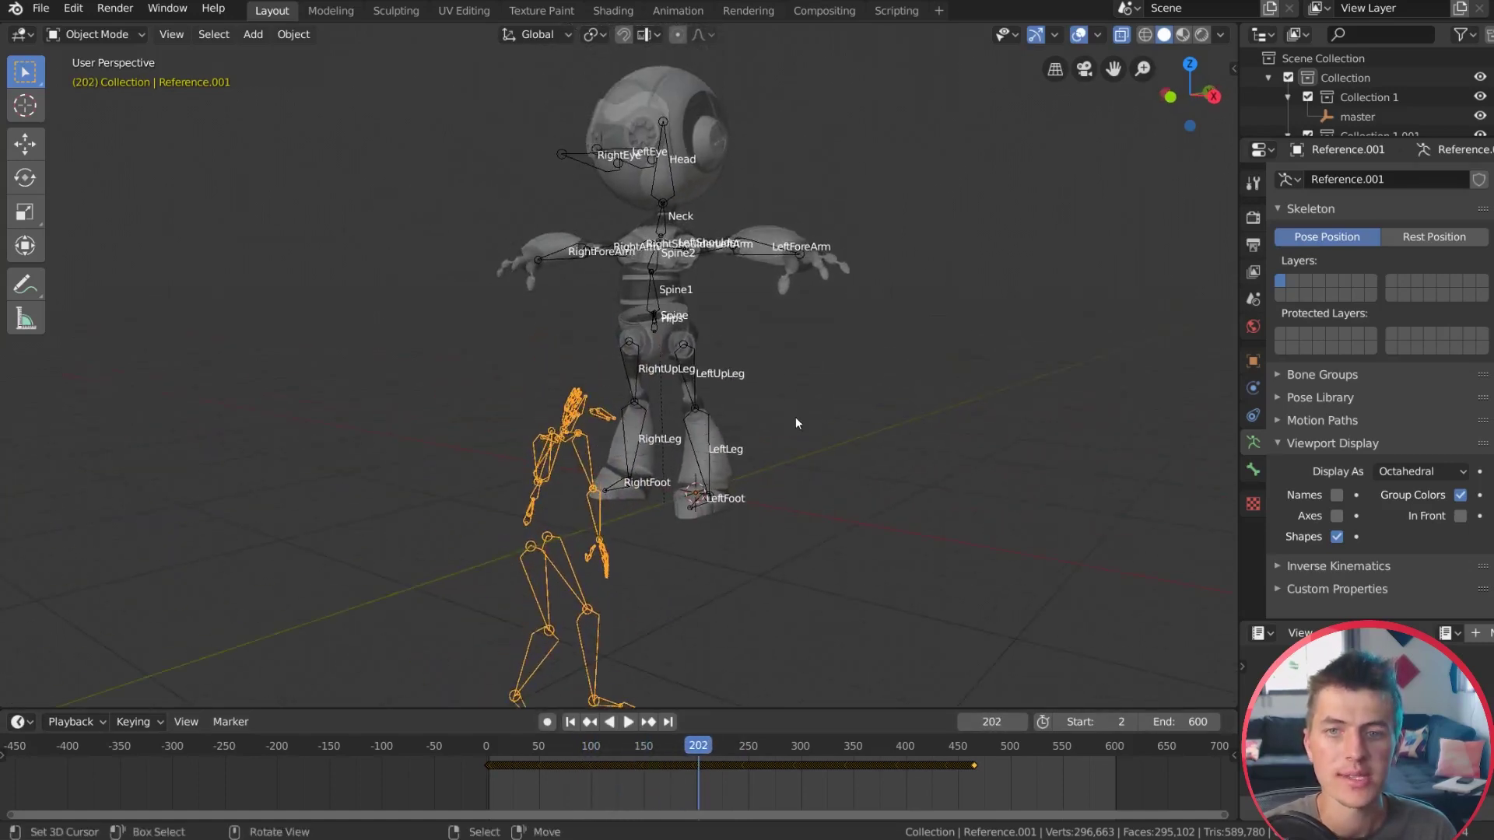
# Step: Select the robot's Reference armature, switch it to Pose Mode and deselect all bones
pyautogui.click(707, 423)
pyautogui.click(117, 34)
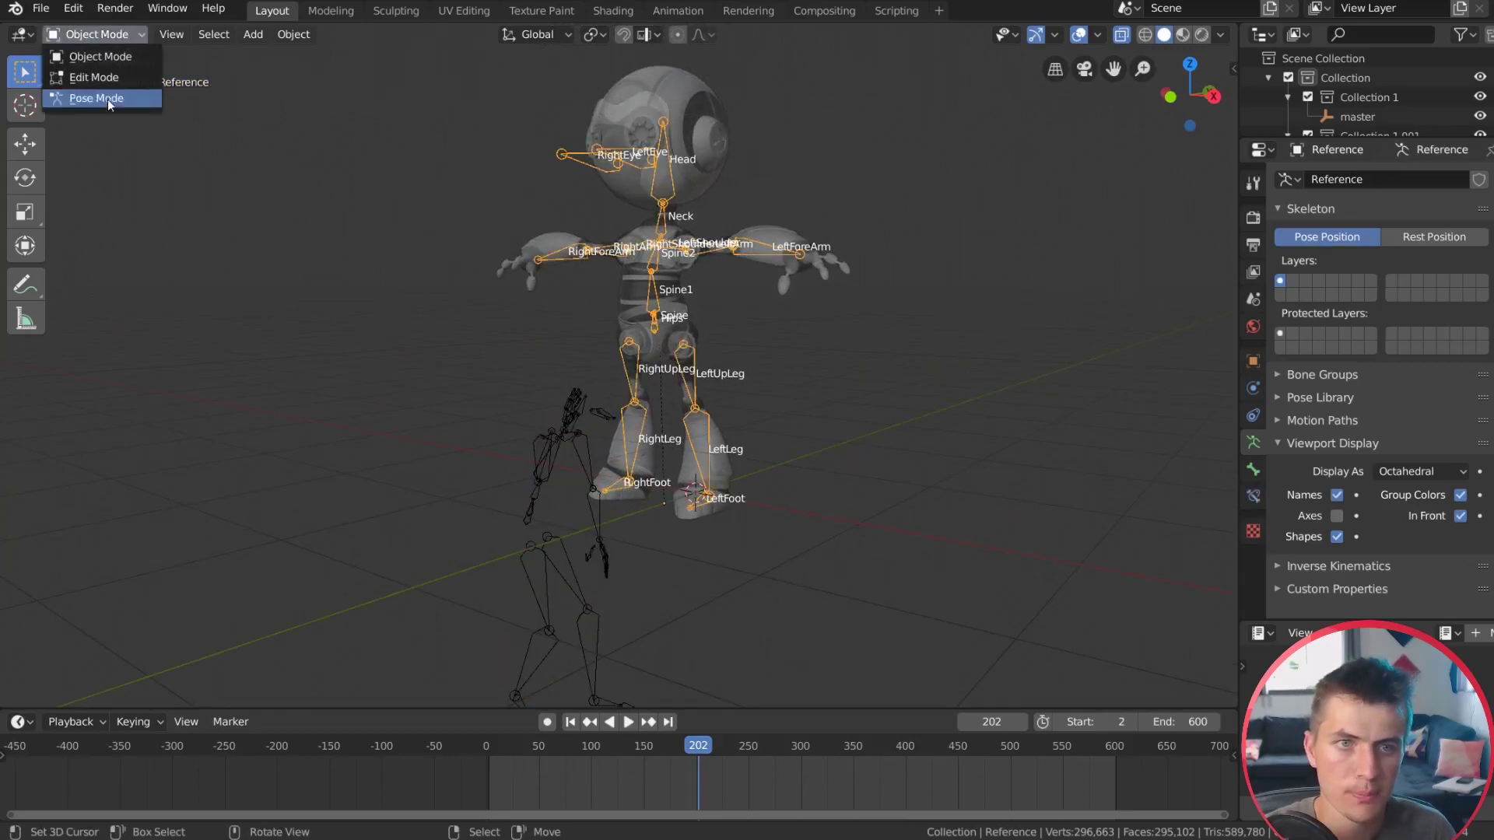
pyautogui.click(103, 100)
pyautogui.moveTo(712, 372); pyautogui.dragTo(790, 381, button='middle')
pyautogui.press('a')
pyautogui.hotkey('alt', 'a')
# Step: Select the LeftLeg bone on the robot's armature and show its bone constraints
pyautogui.moveTo(840, 440); pyautogui.dragTo(812, 424, button='middle')
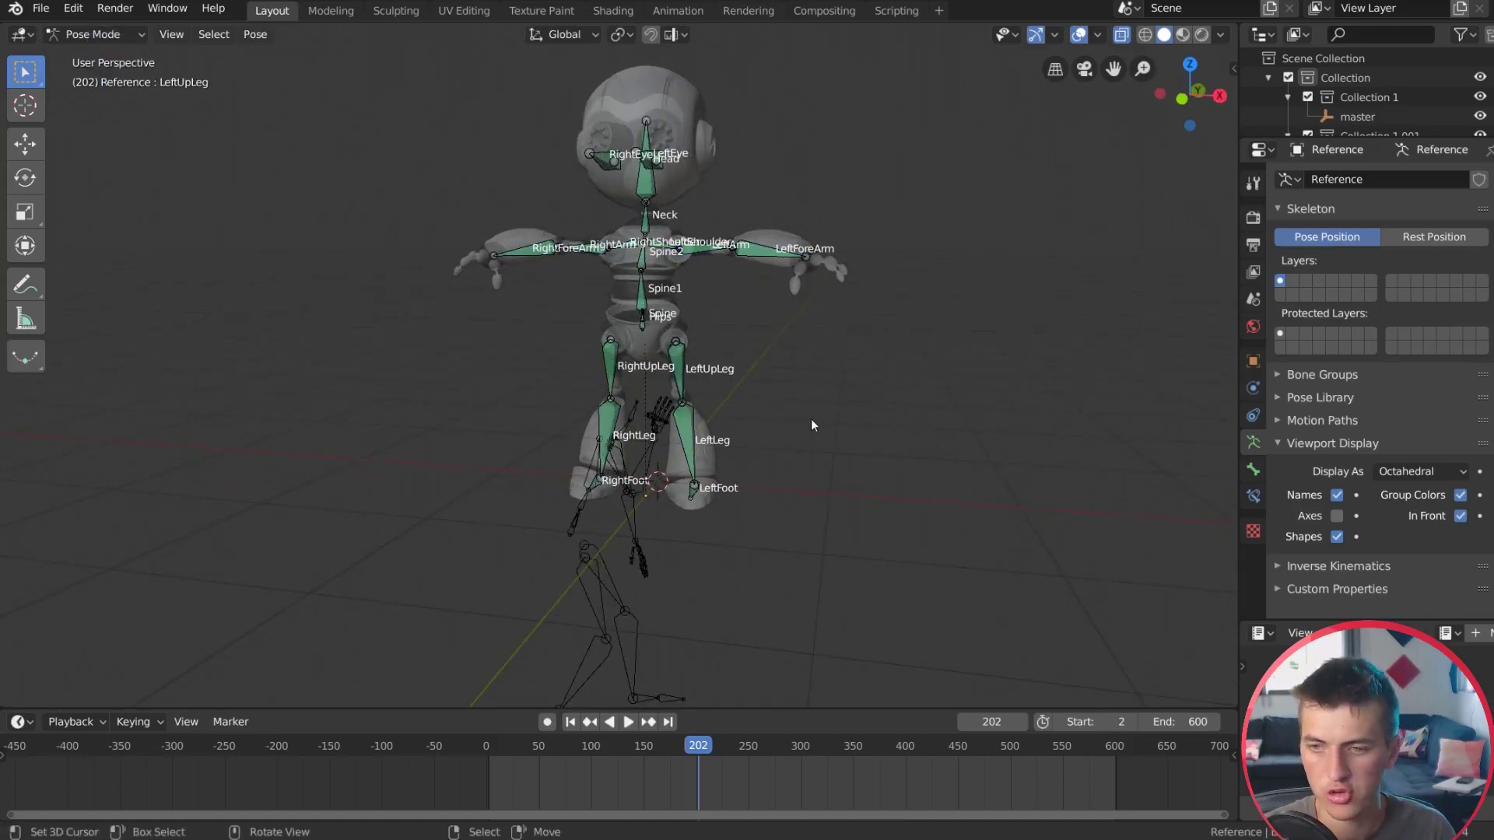
pyautogui.moveTo(802, 319); pyautogui.dragTo(820, 395, button='middle')
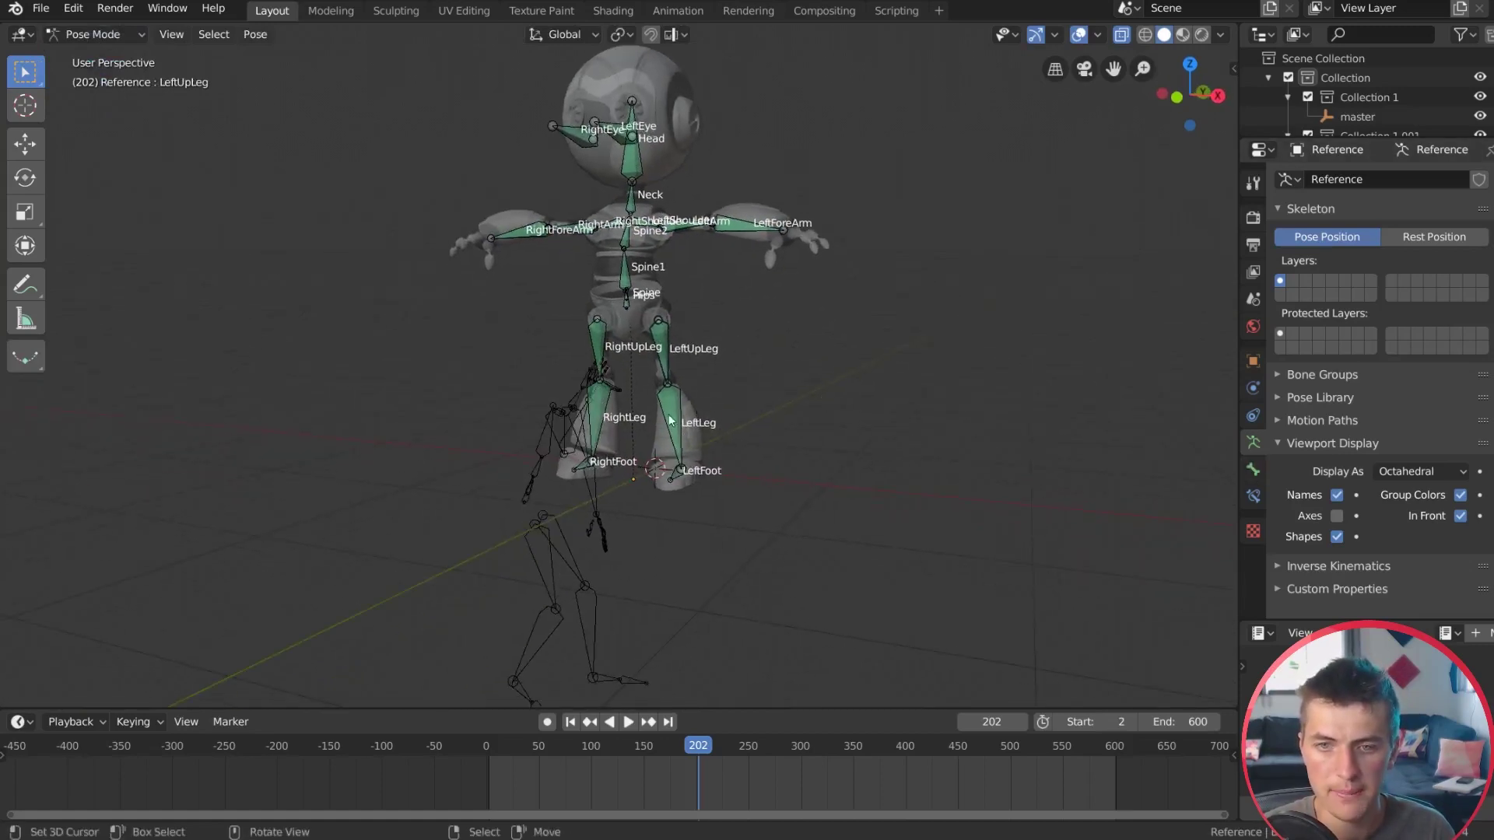
pyautogui.moveTo(821, 390); pyautogui.dragTo(739, 366, button='middle')
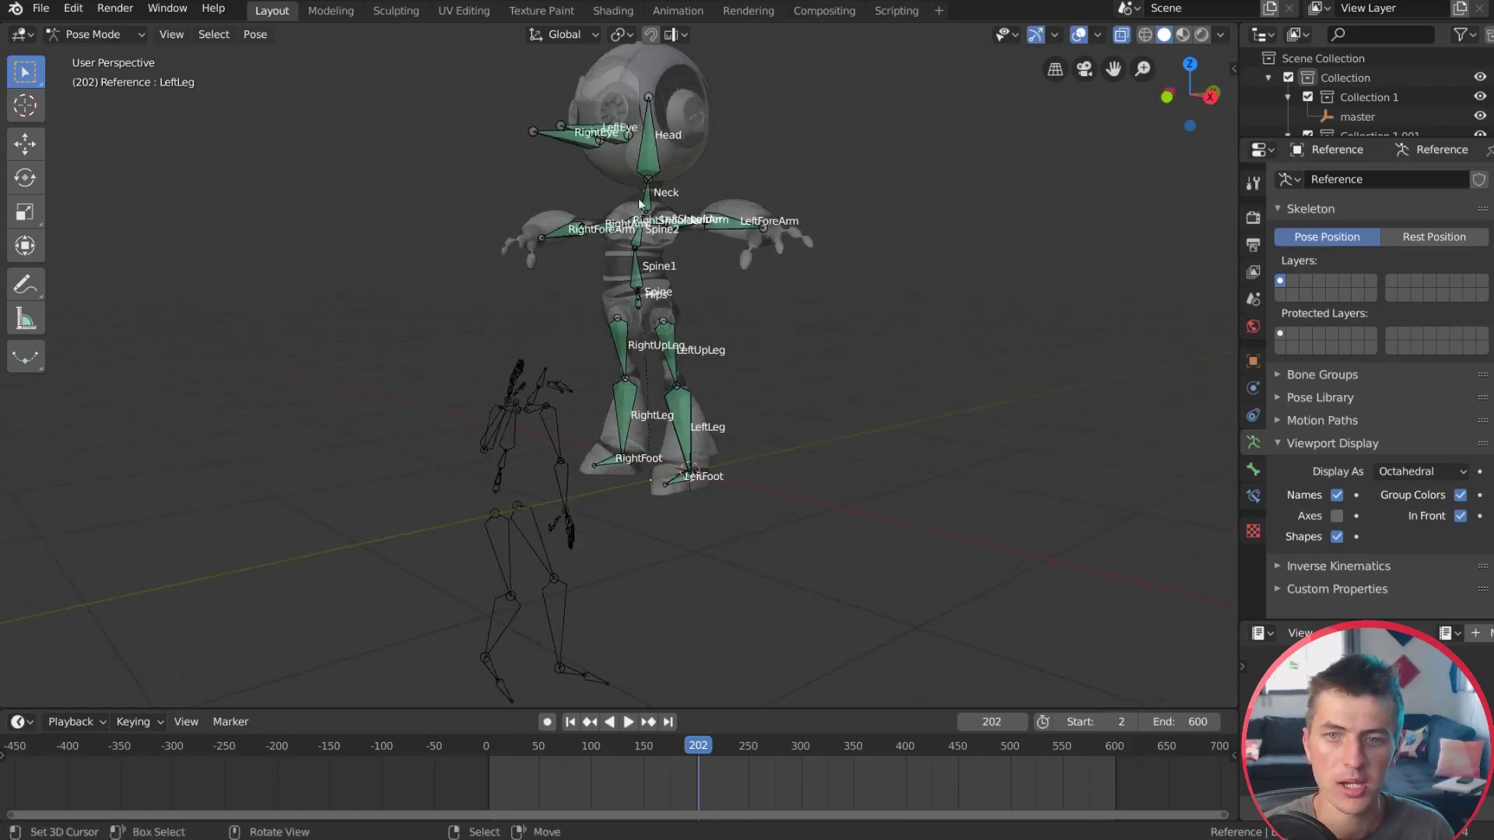
pyautogui.keyDown('shift'); pyautogui.moveTo(594, 483); pyautogui.dragTo(582, 465, button='middle'); pyautogui.keyUp('shift')
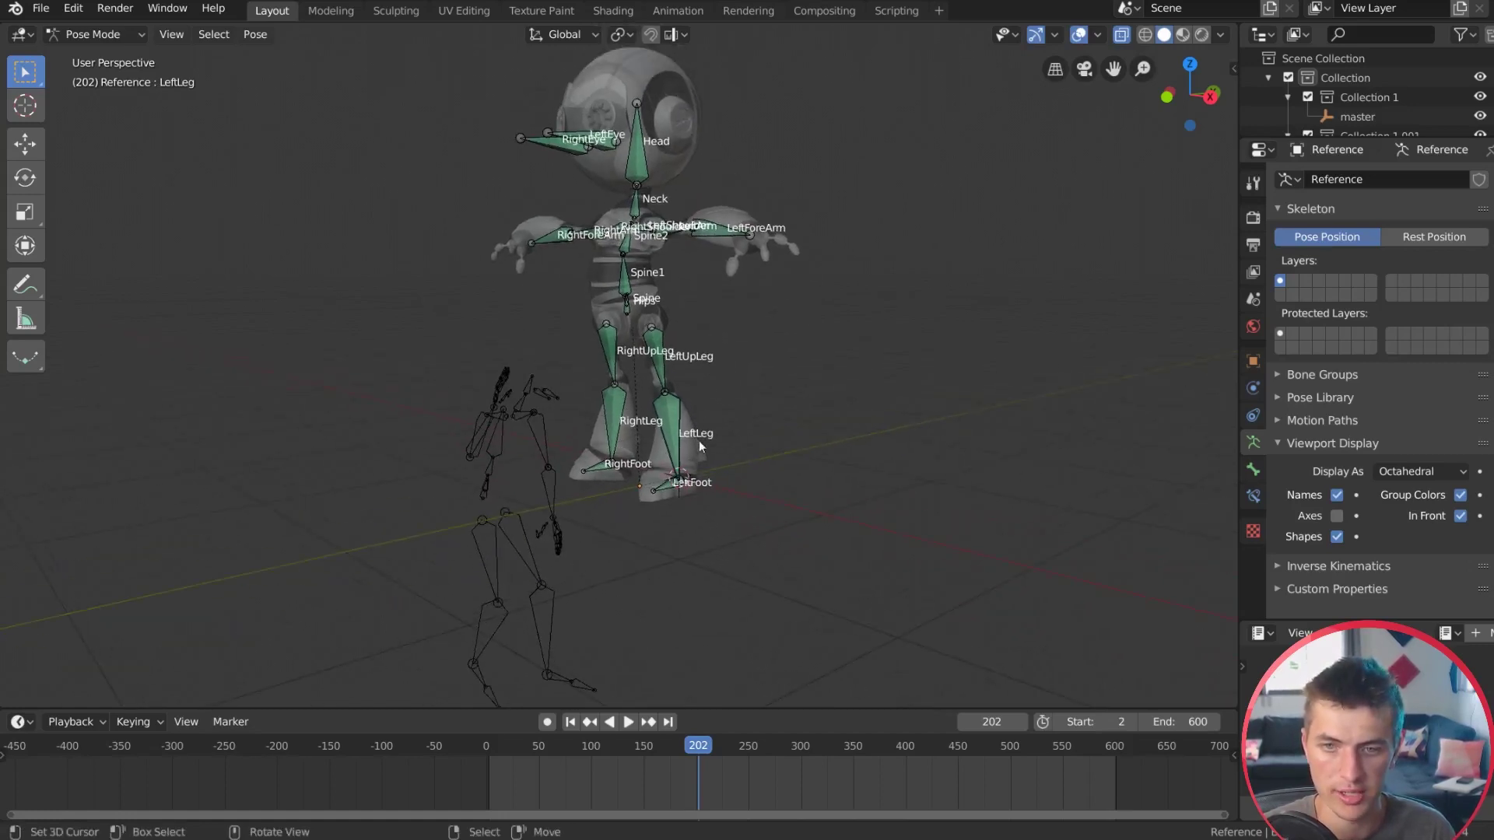
pyautogui.scroll(3, 671, 448)
pyautogui.rightClick(725, 464)
pyautogui.moveTo(768, 460); pyautogui.dragTo(884, 444, button='middle')
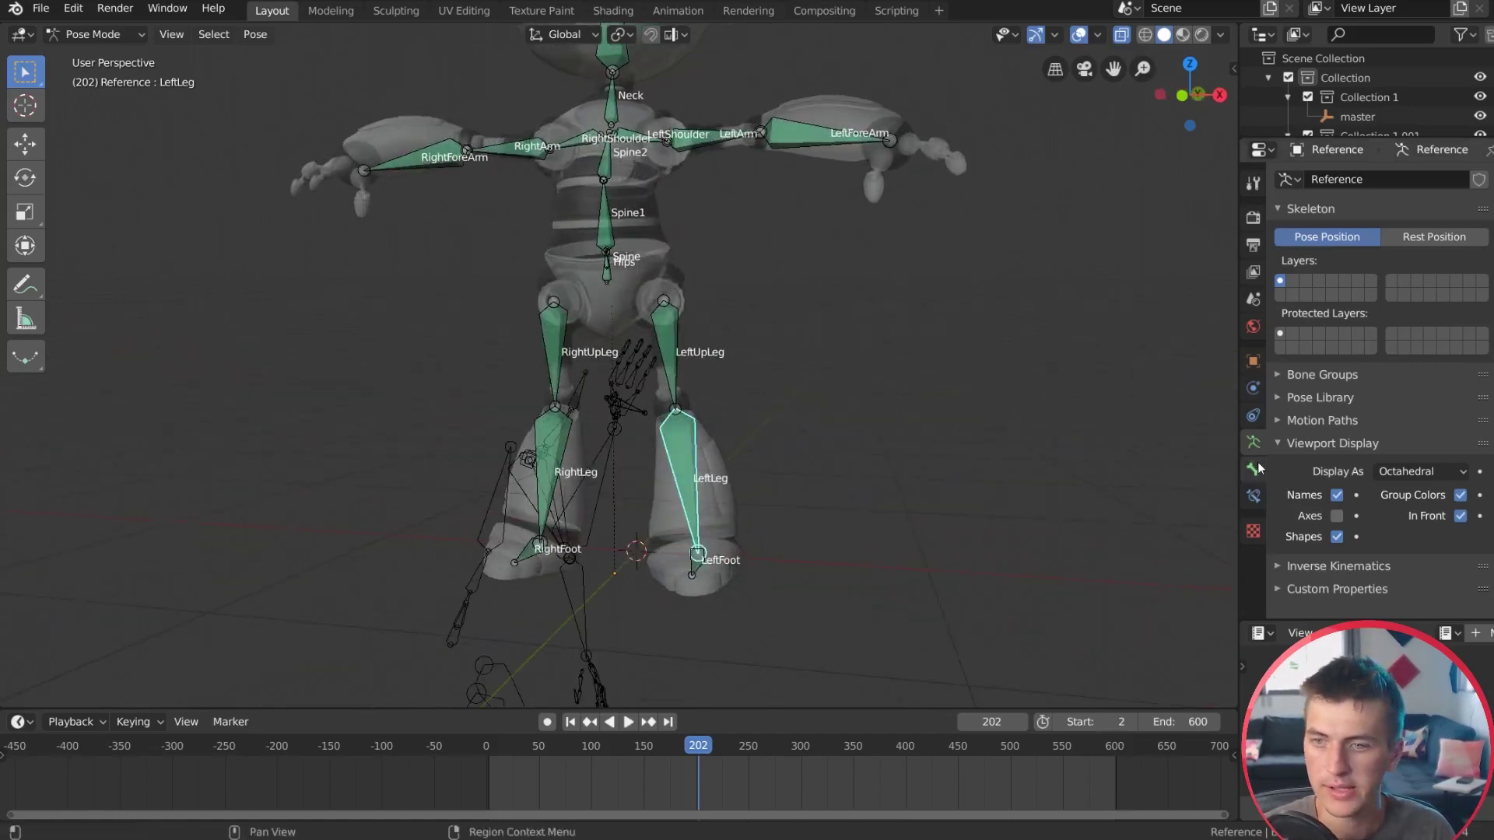
pyautogui.click(1254, 496)
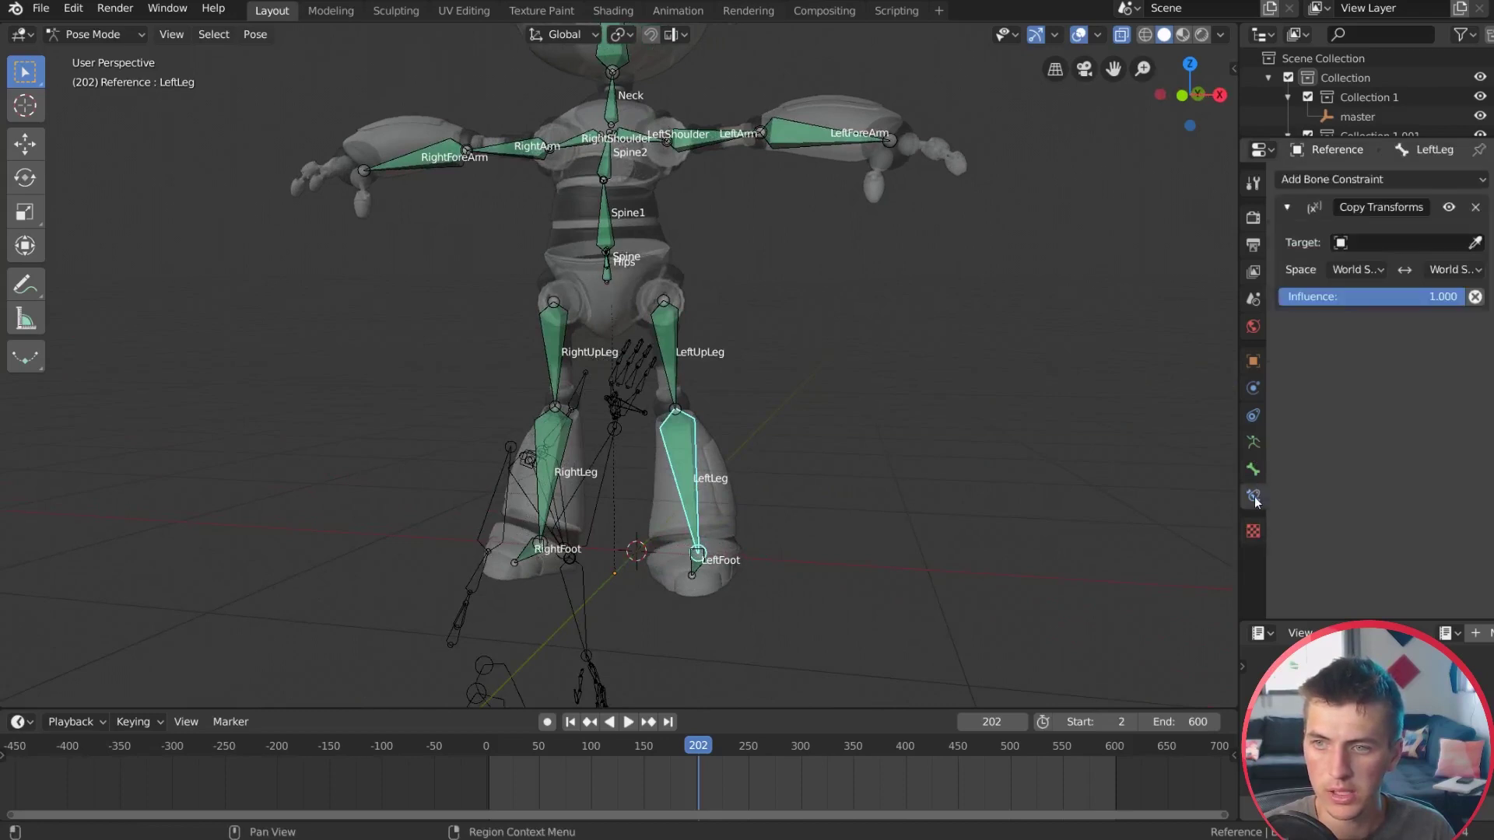
# Step: Return to Object Mode and select the imported motion-capture skeleton to check its object name
pyautogui.moveTo(828, 458); pyautogui.dragTo(676, 473, button='middle')
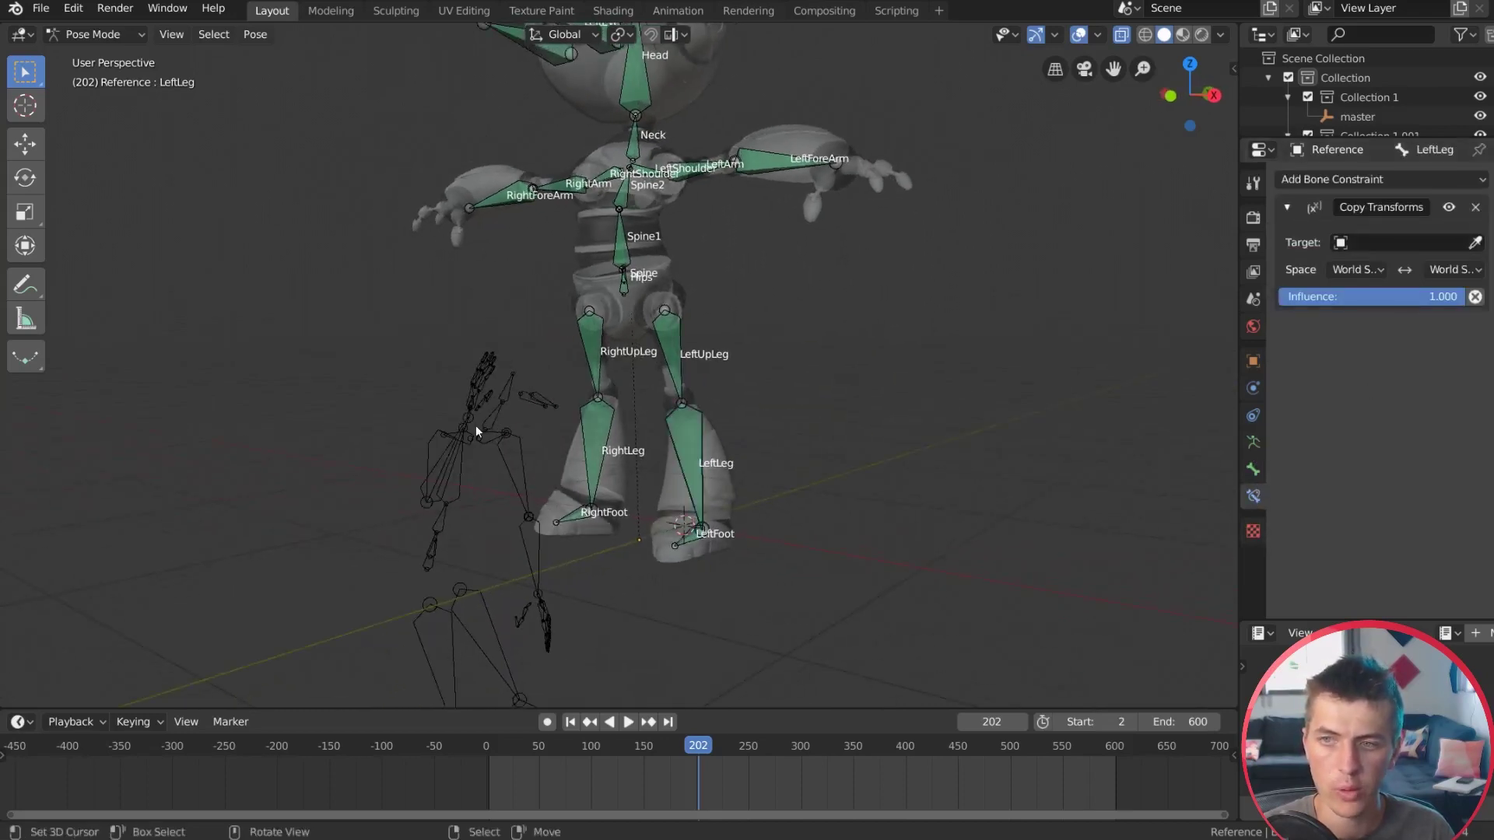
pyautogui.press('Tab')
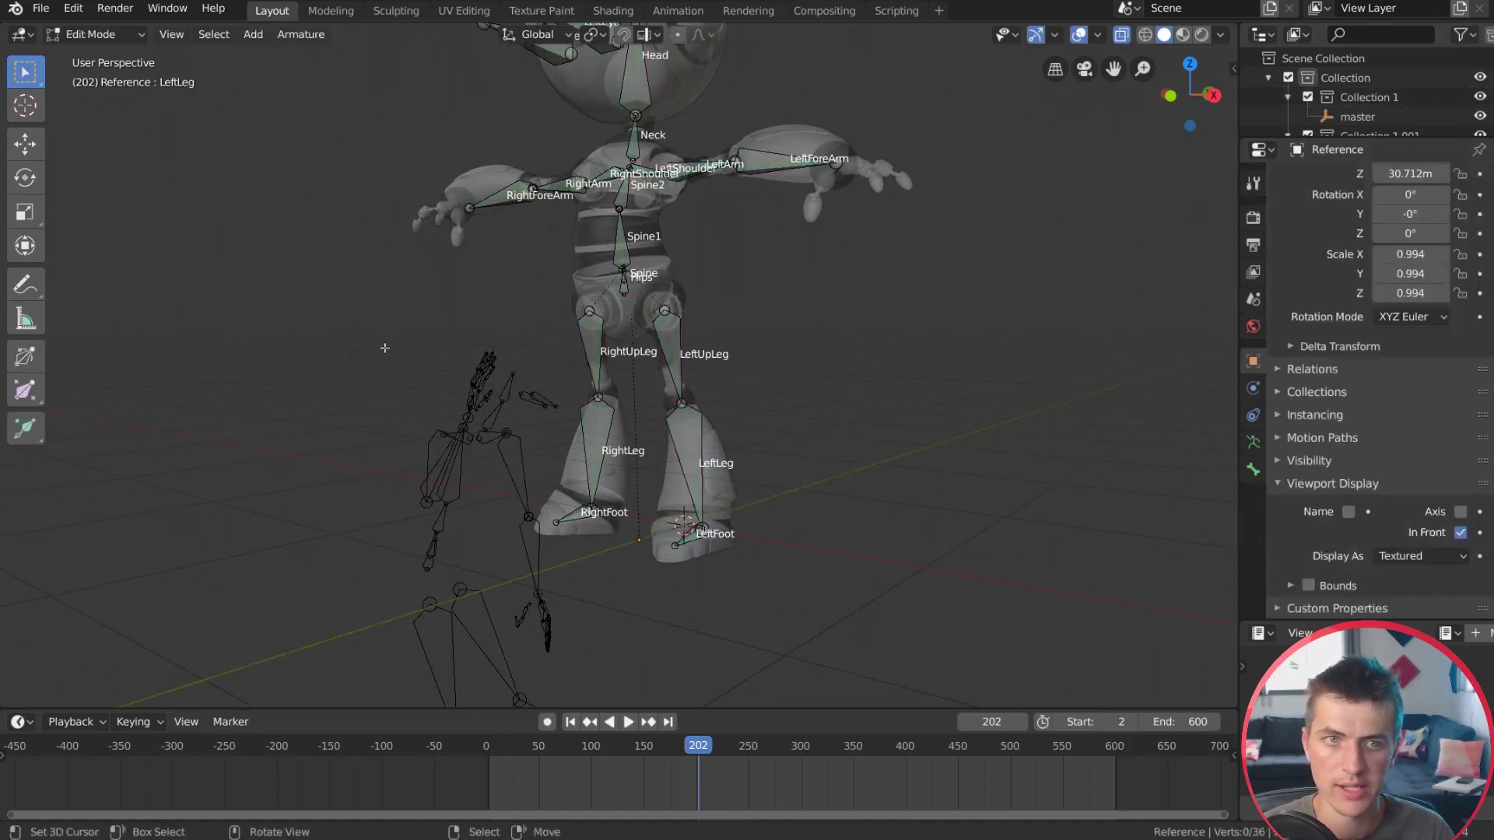
pyautogui.click(91, 34)
pyautogui.click(92, 54)
pyautogui.click(492, 427)
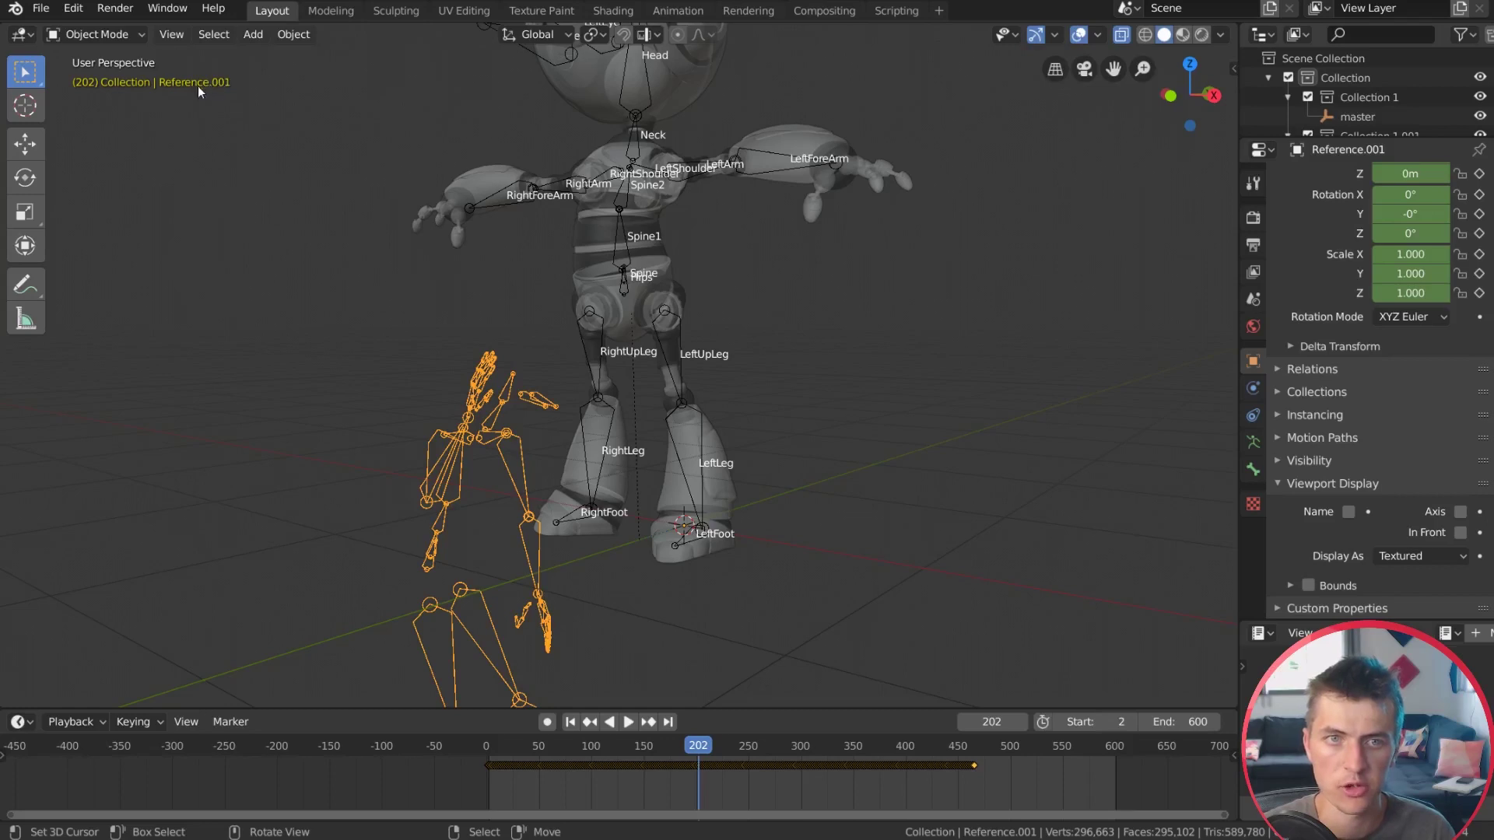
# Step: Return to posing the robot's Reference armature and set the LeftLeg bone's Copy Transforms target to Reference.001
pyautogui.click(702, 458)
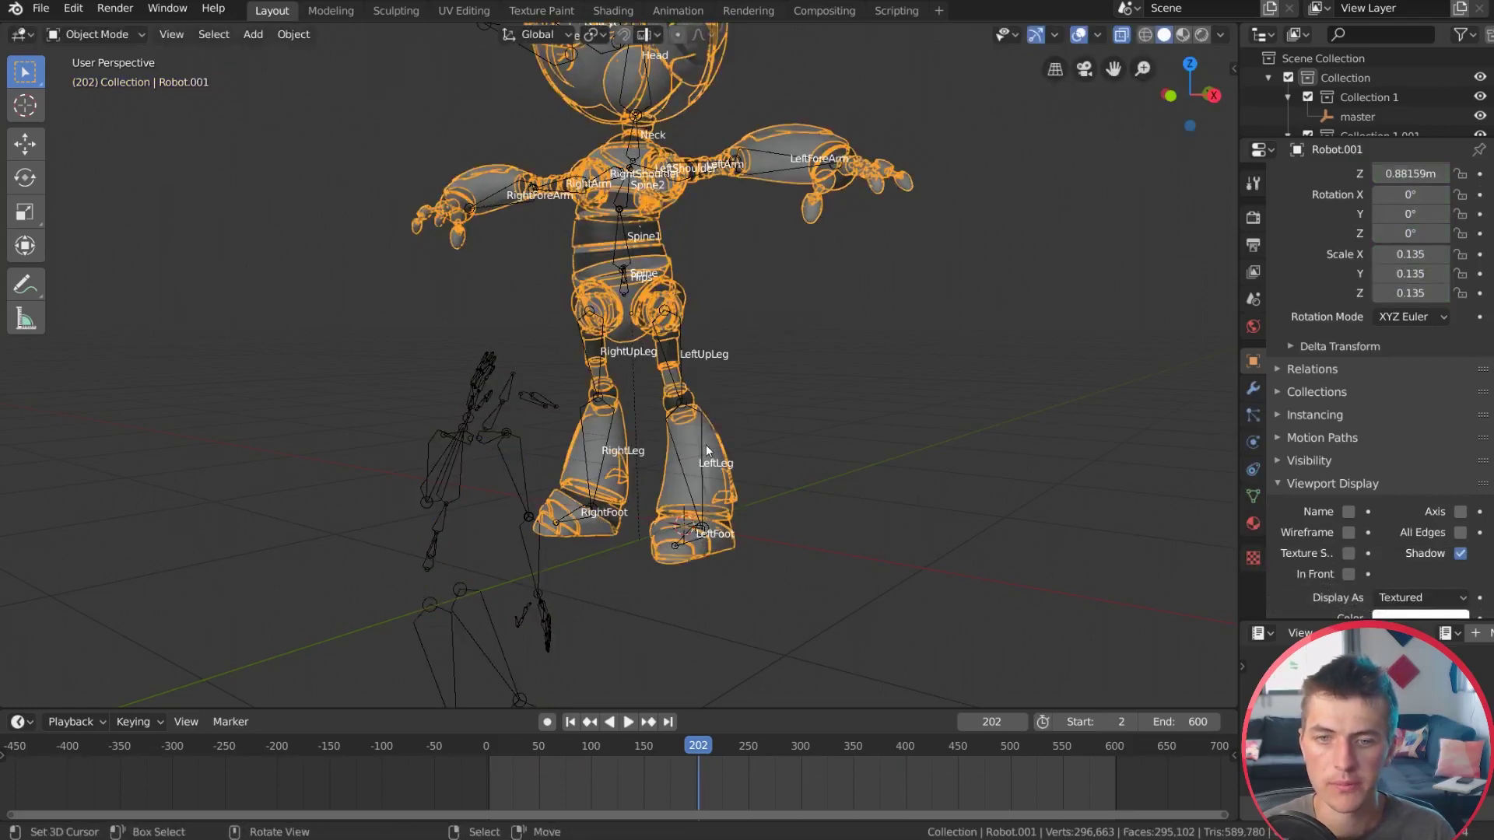
pyautogui.click(699, 467)
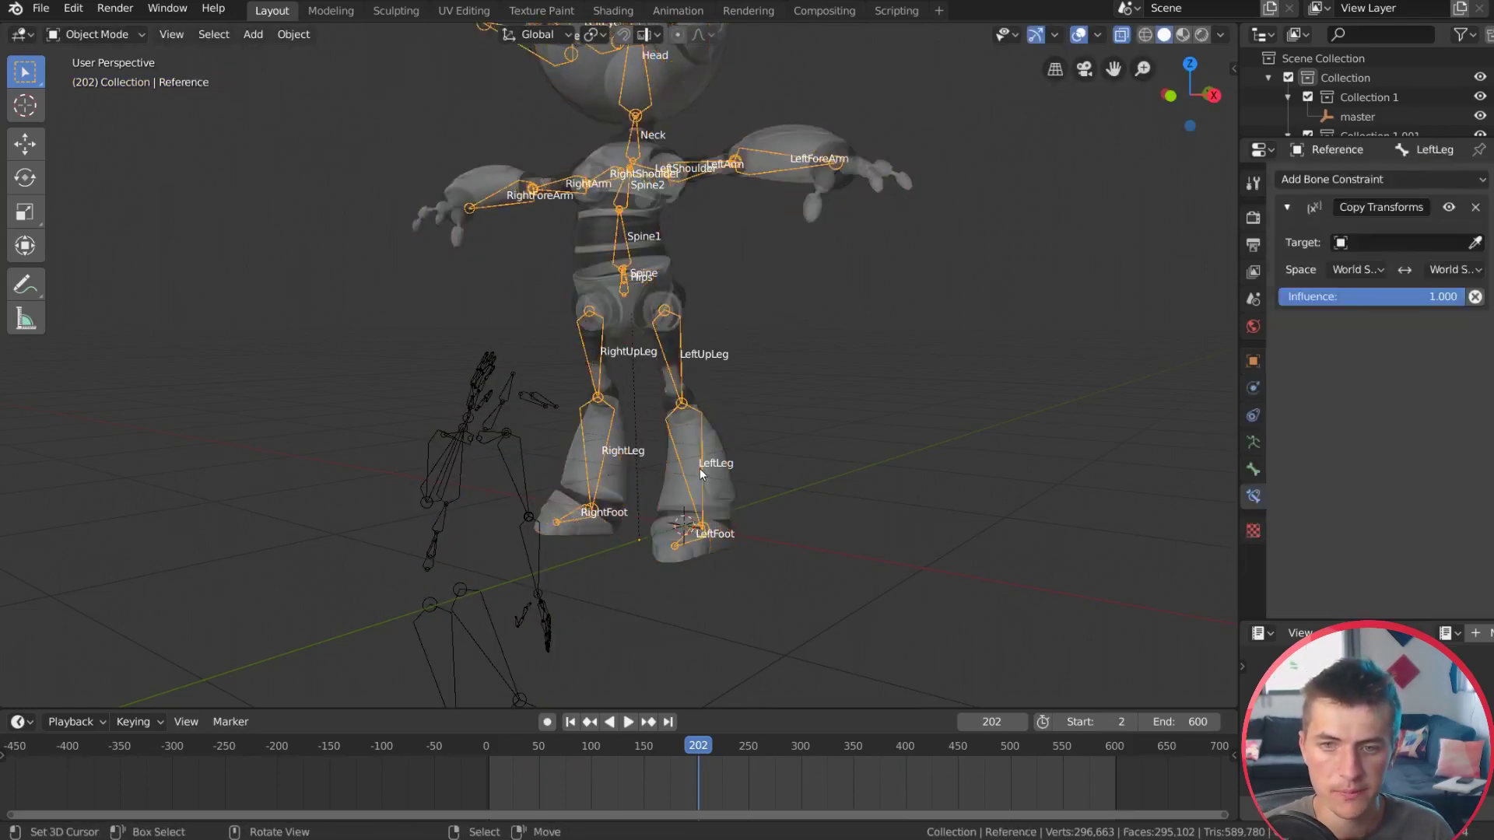
pyautogui.click(144, 35)
pyautogui.click(117, 70)
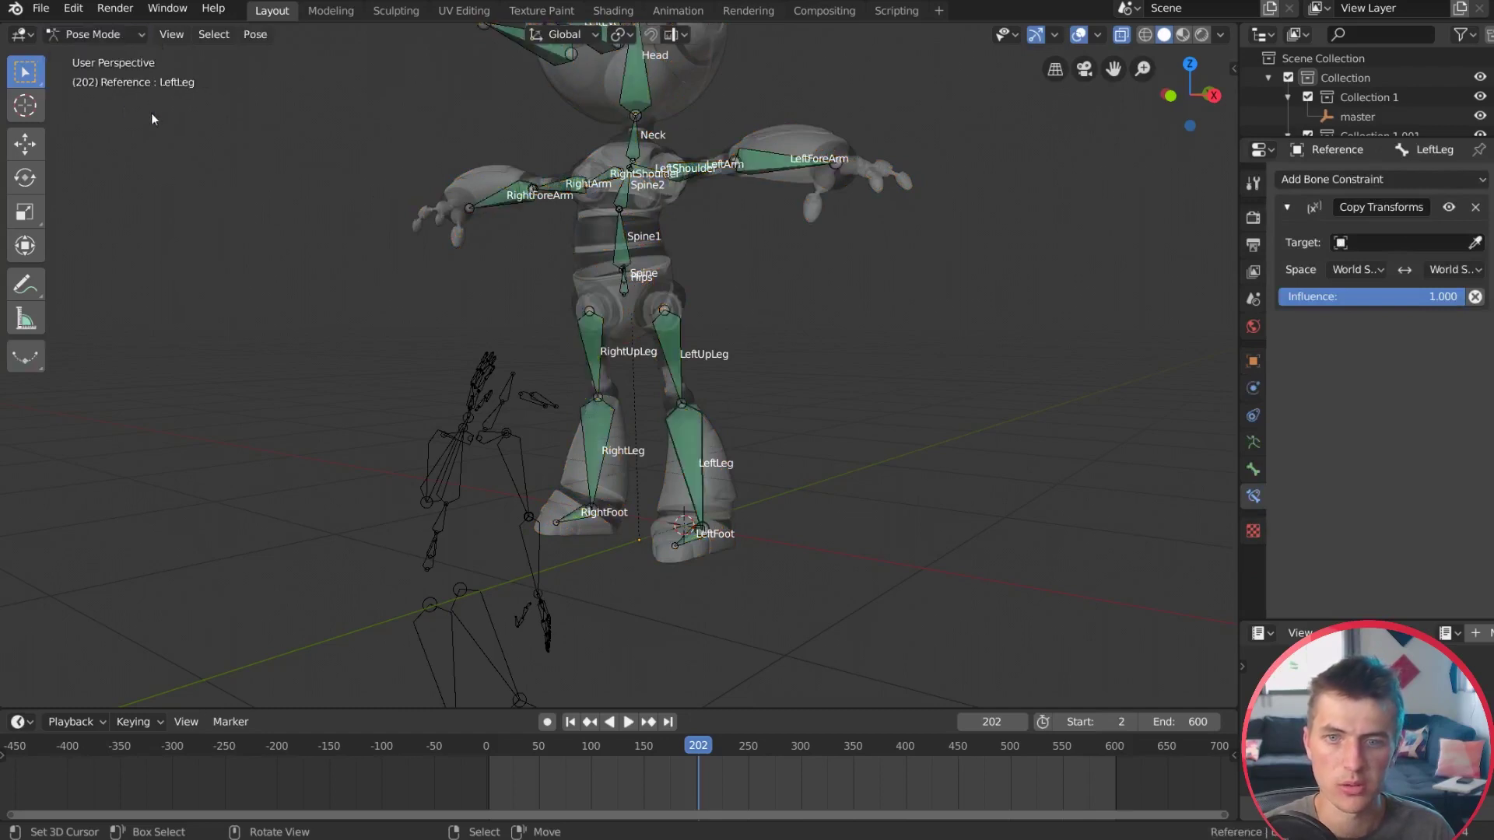
pyautogui.click(686, 423)
pyautogui.click(1385, 242)
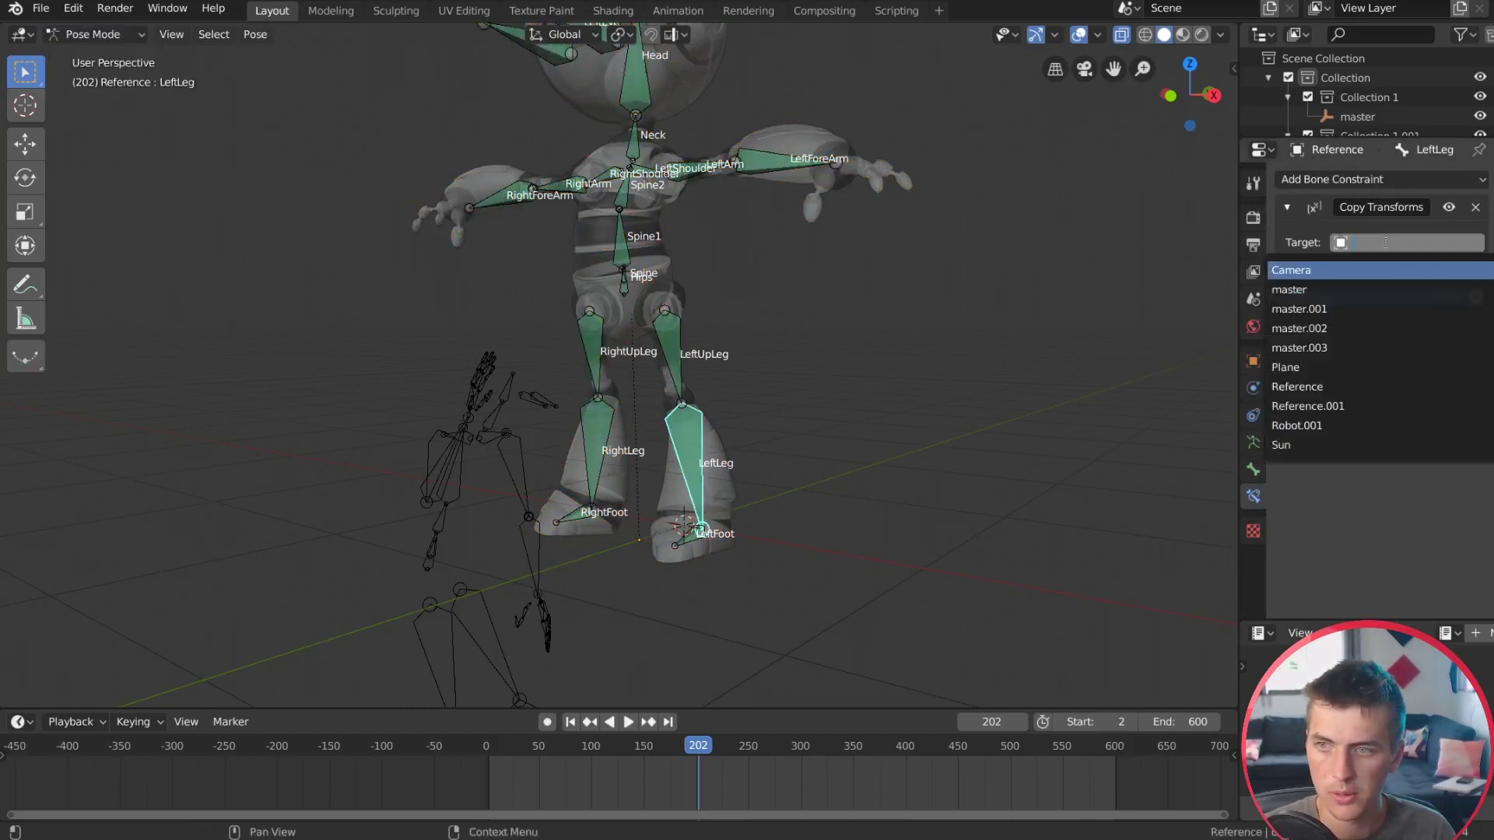
pyautogui.click(1368, 406)
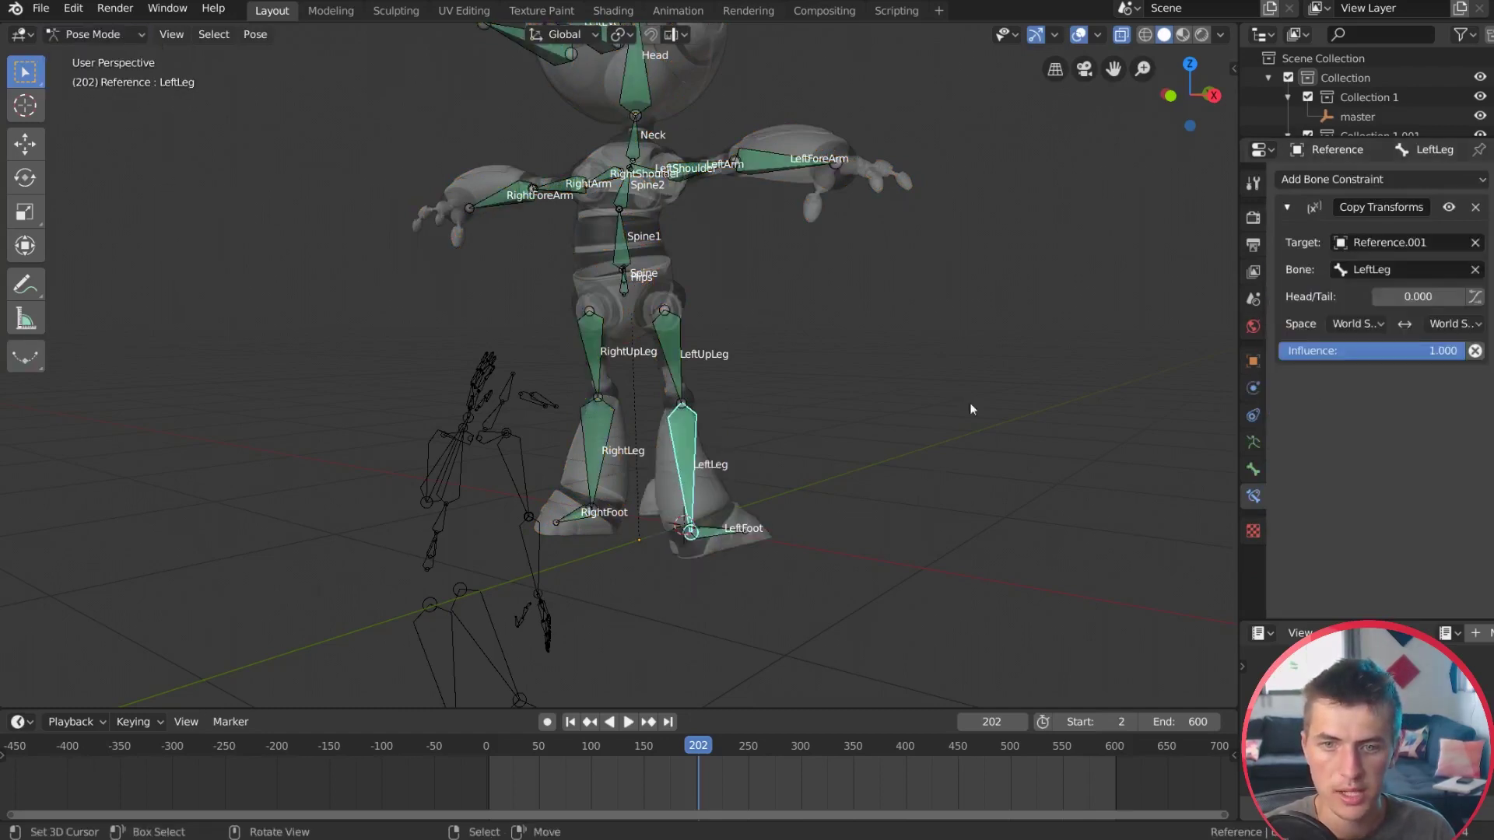
# Step: Set the Copy Transforms target of the LeftUpLeg and RightUpLeg bones to Reference.001
pyautogui.moveTo(895, 373); pyautogui.dragTo(669, 343, button='middle')
pyautogui.click(667, 340)
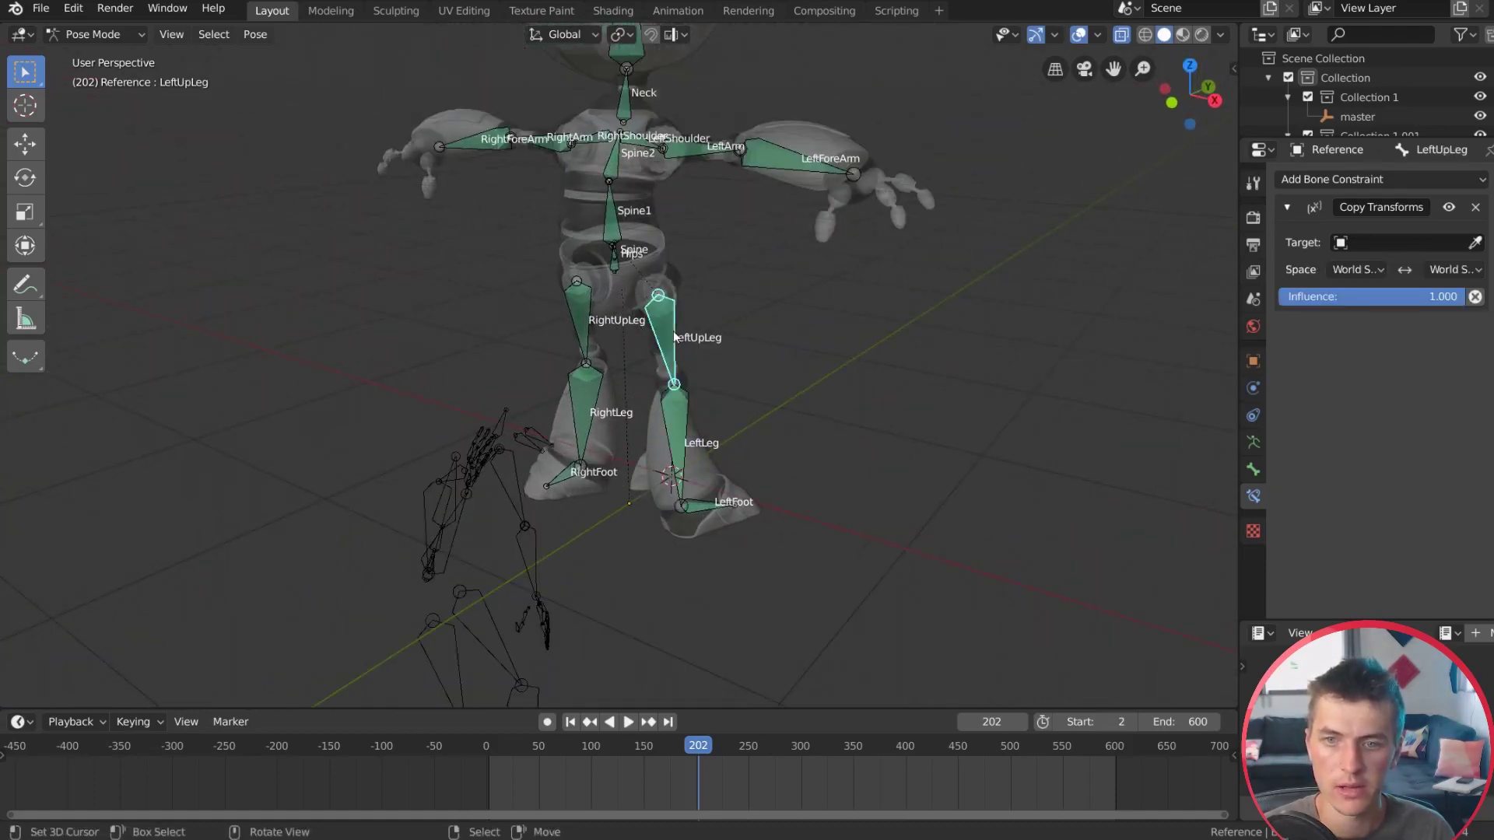
pyautogui.click(1369, 242)
pyautogui.click(1350, 405)
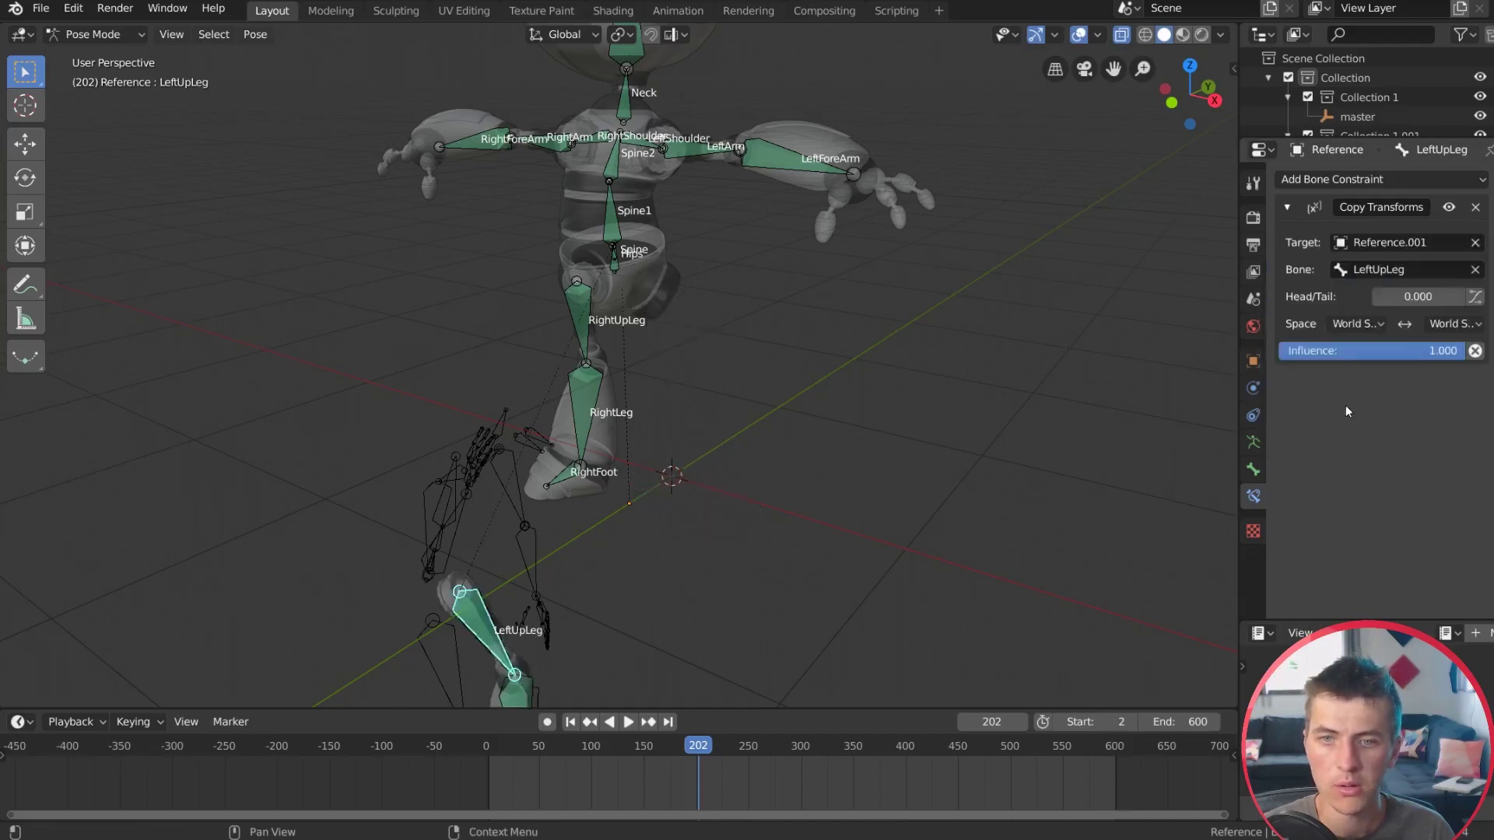
pyautogui.click(591, 330)
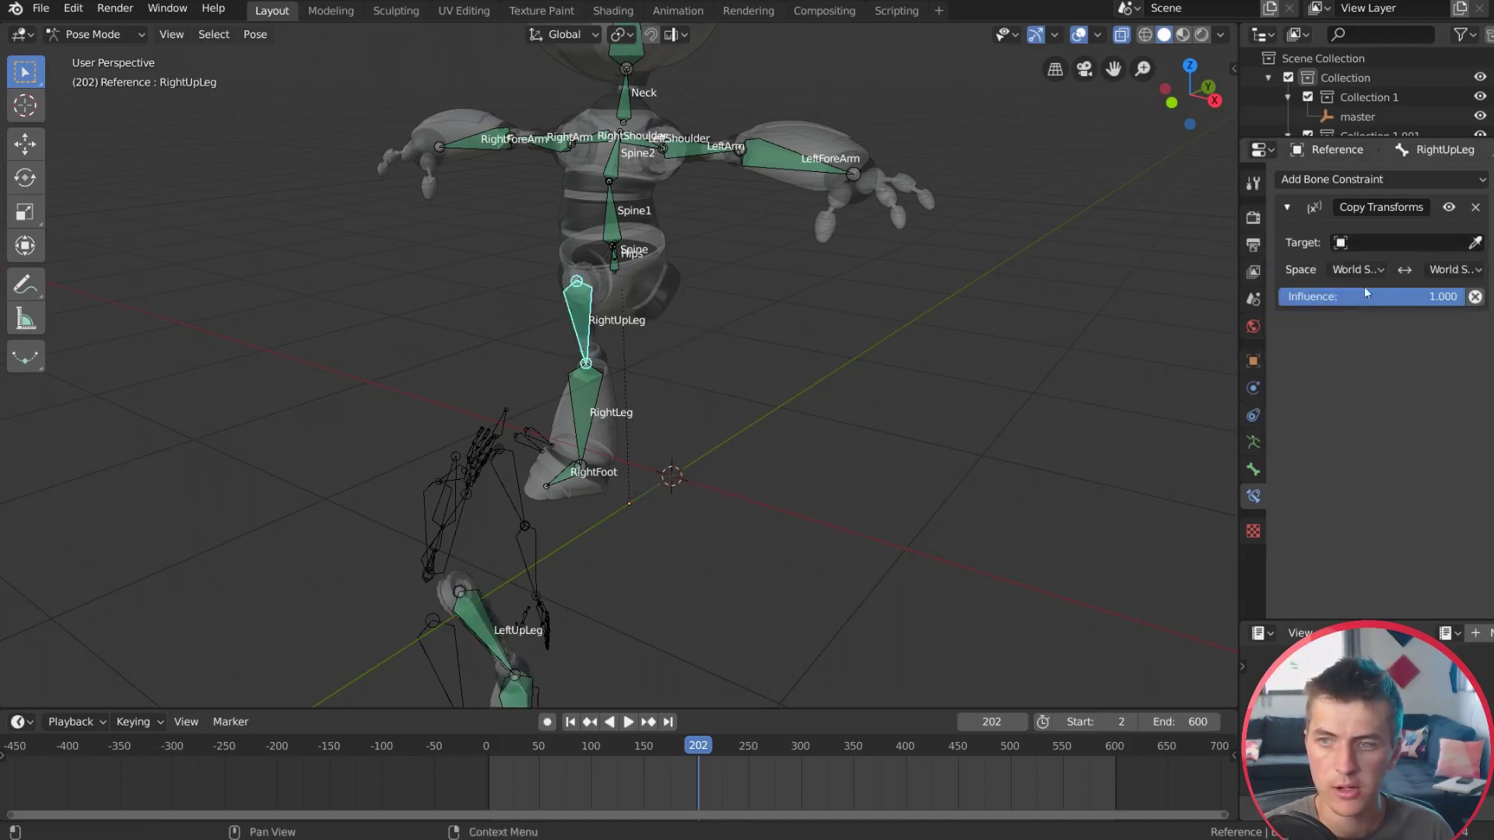
pyautogui.click(1377, 242)
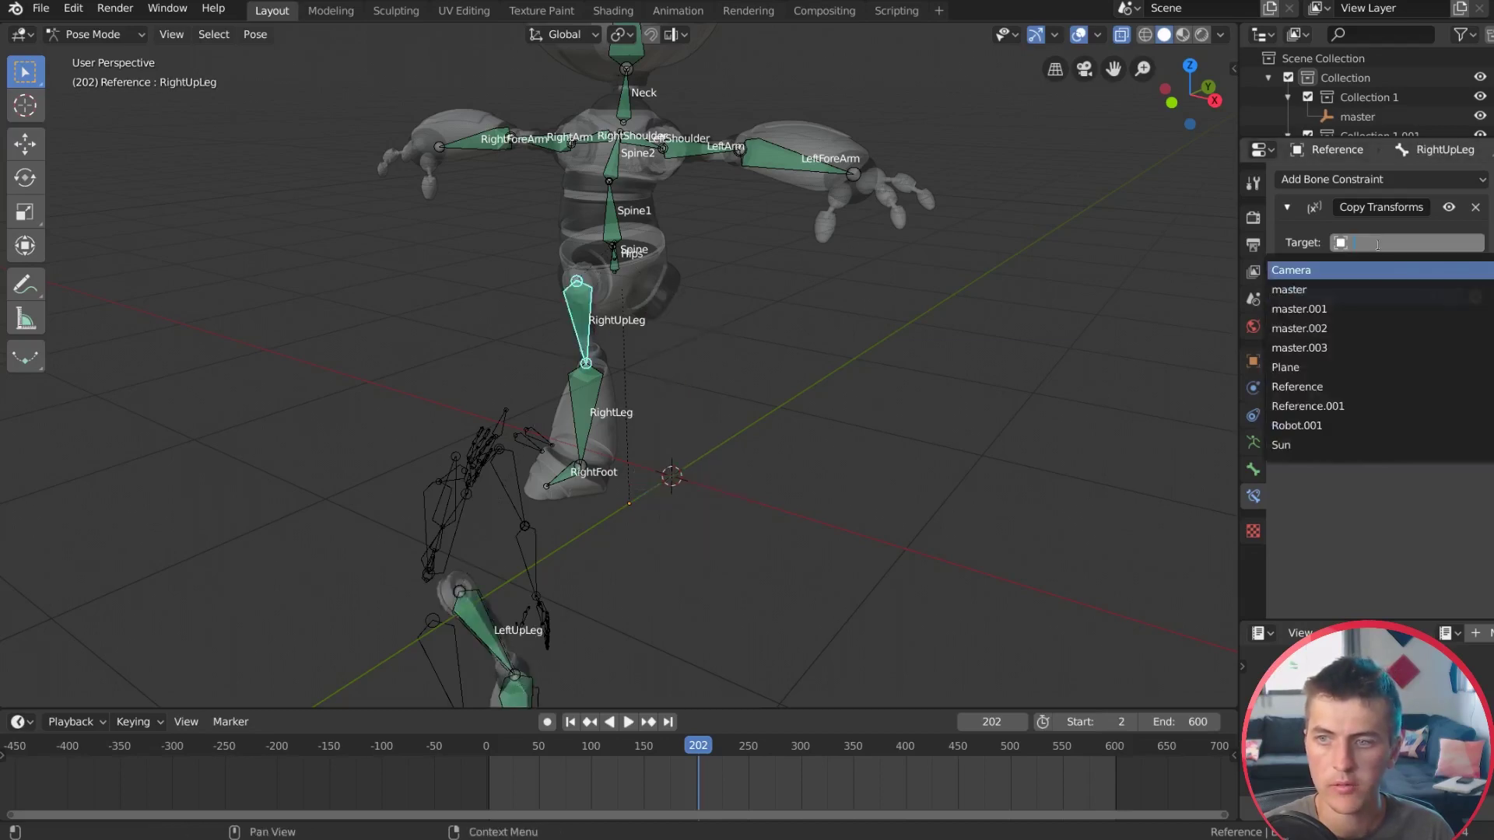
pyautogui.click(1349, 405)
# Step: Set the Copy Transforms target of the RightLeg bone to Reference.001
pyautogui.keyDown('shift'); pyautogui.moveTo(716, 471); pyautogui.dragTo(741, 261, button='middle'); pyautogui.keyUp('shift')
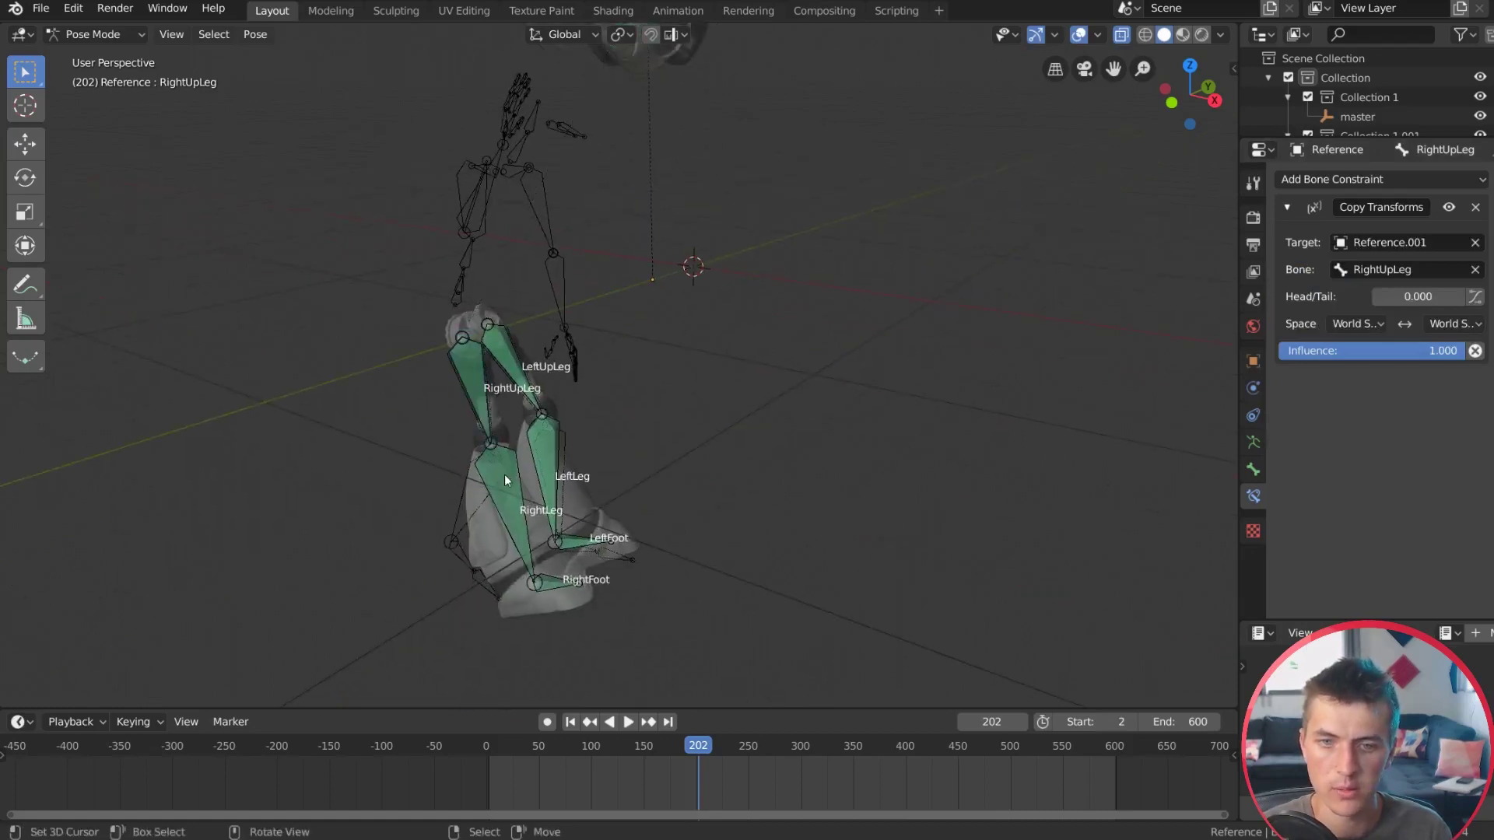
pyautogui.click(504, 474)
pyautogui.click(1377, 242)
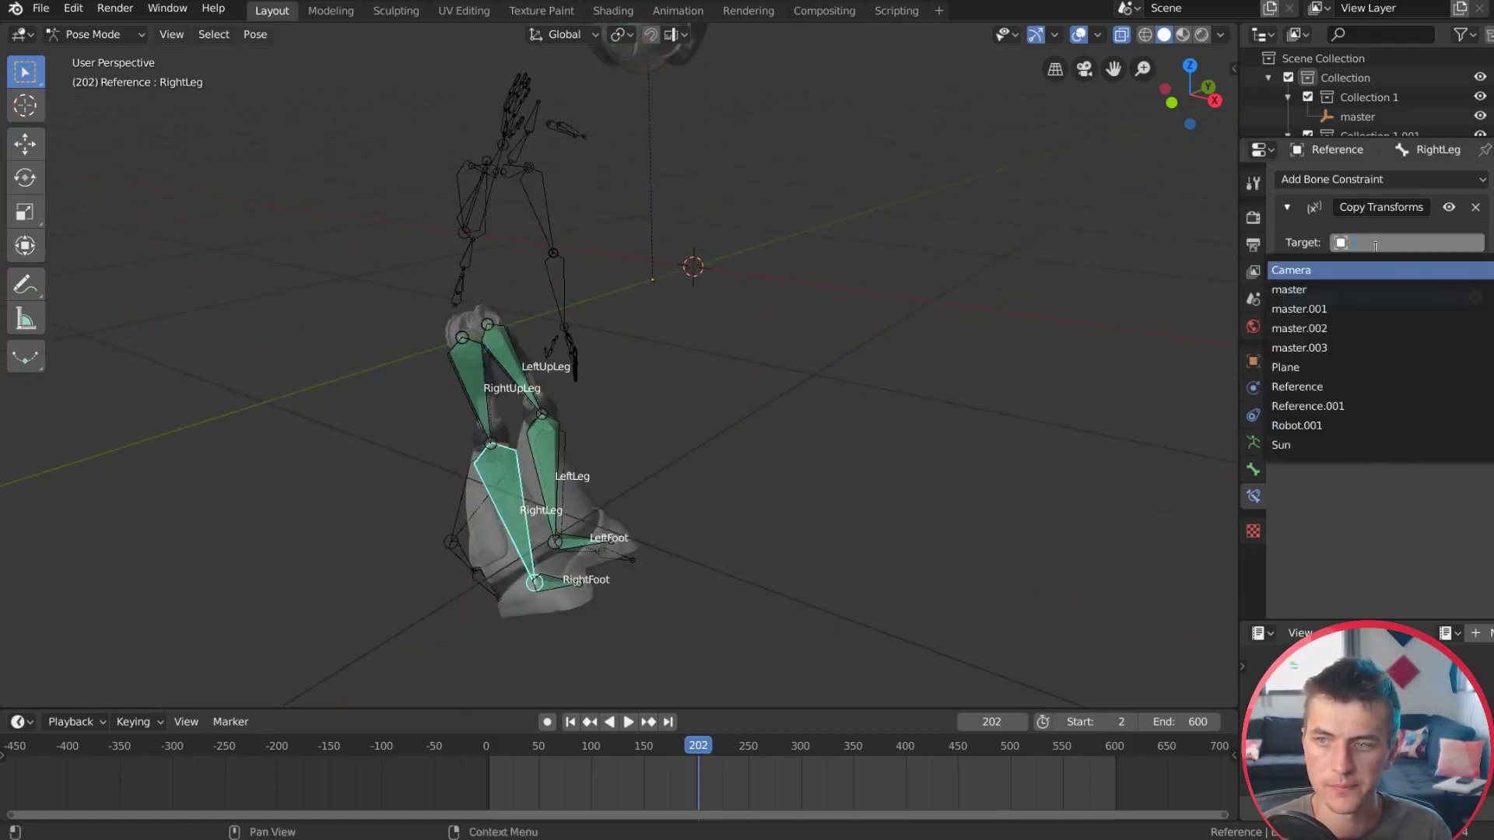
pyautogui.click(1373, 402)
# Step: Set the Copy Transforms target of the LeftArm and LeftForeArm bones to Reference.001
pyautogui.moveTo(740, 427); pyautogui.dragTo(753, 380, button='middle')
pyautogui.click(786, 263)
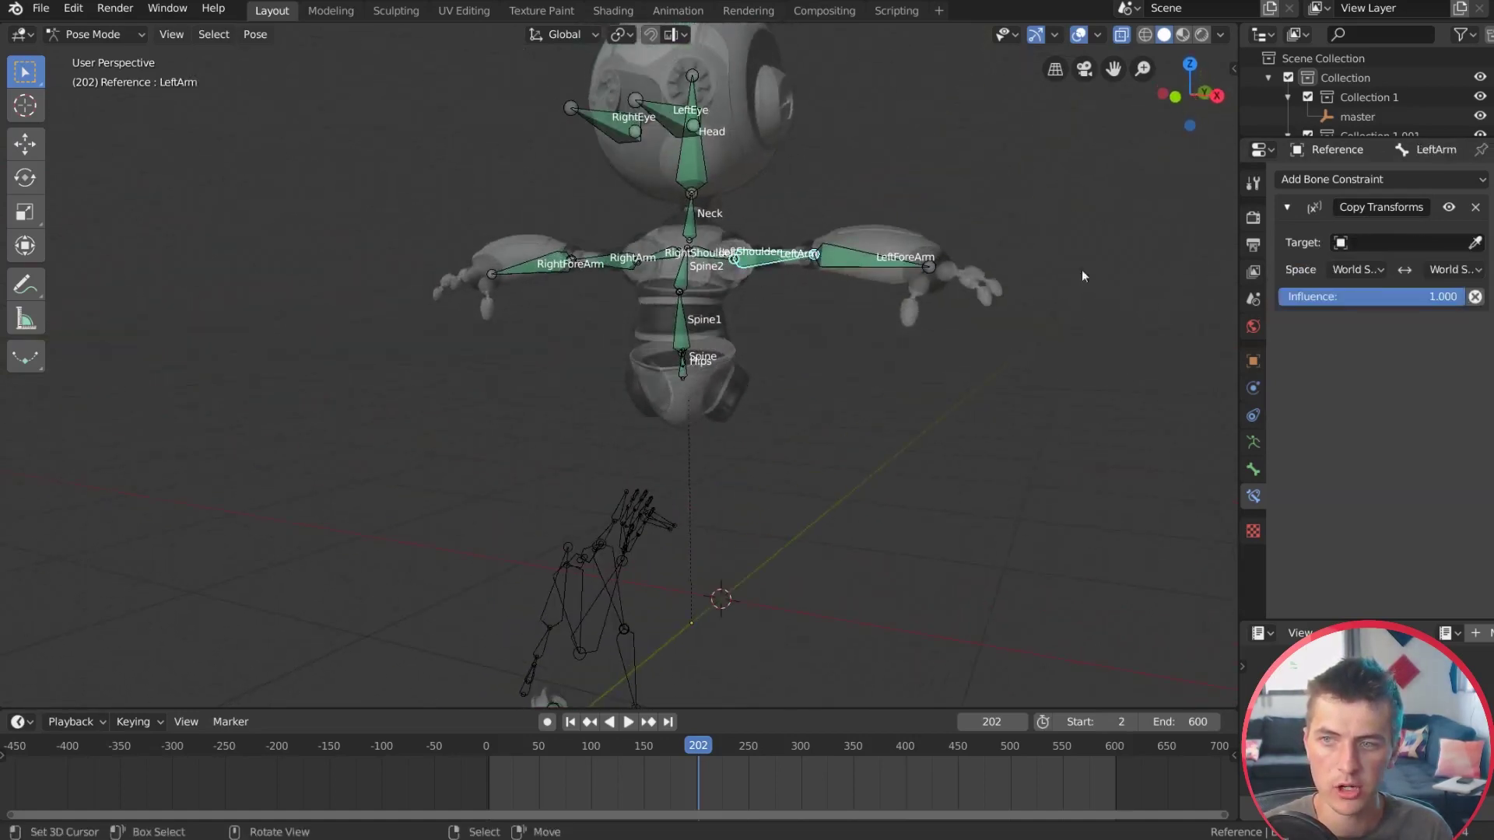
pyautogui.click(1380, 241)
pyautogui.click(1378, 405)
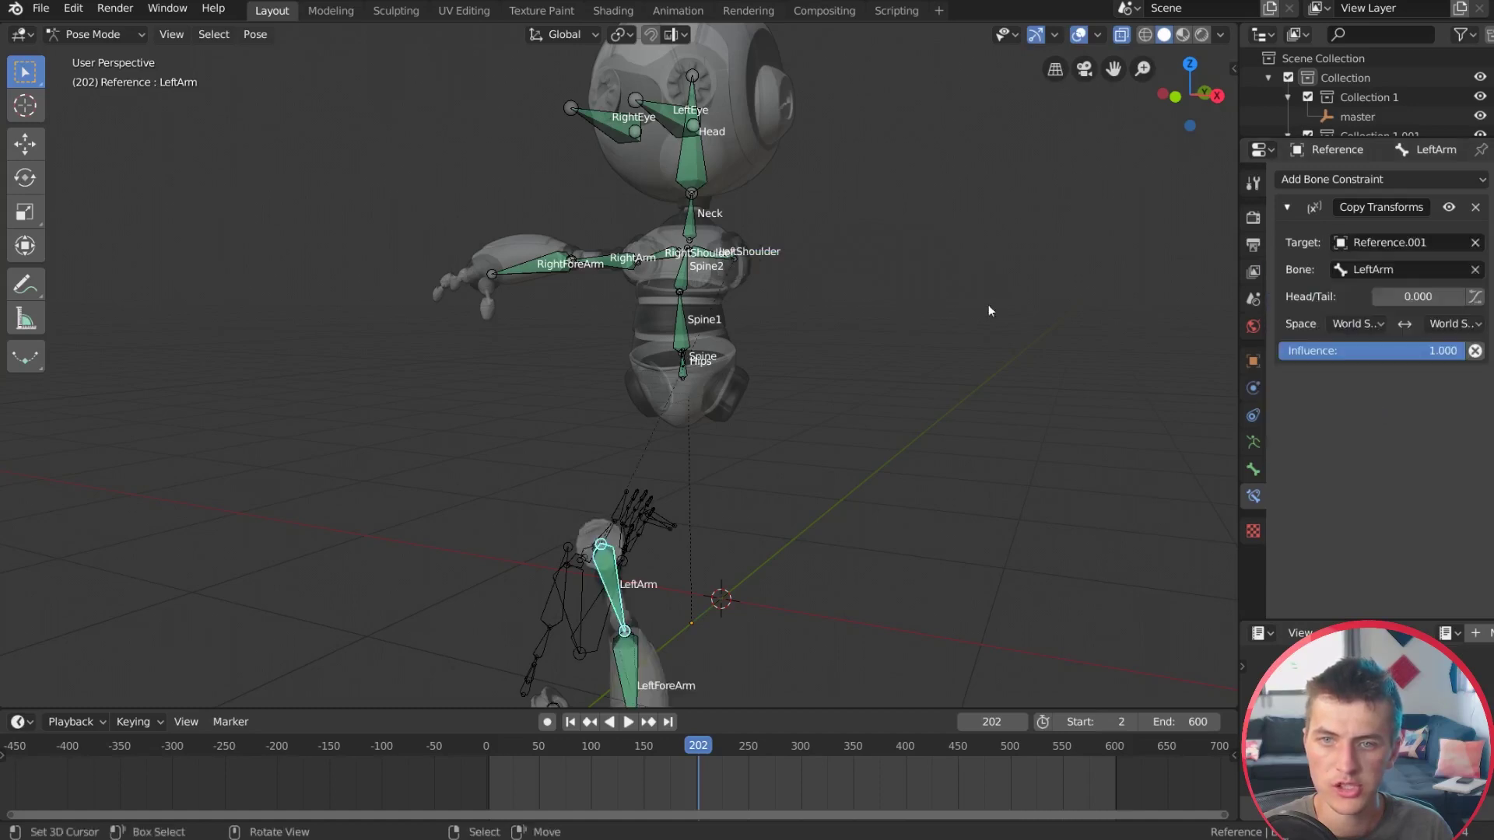
pyautogui.click(640, 671)
pyautogui.click(1396, 242)
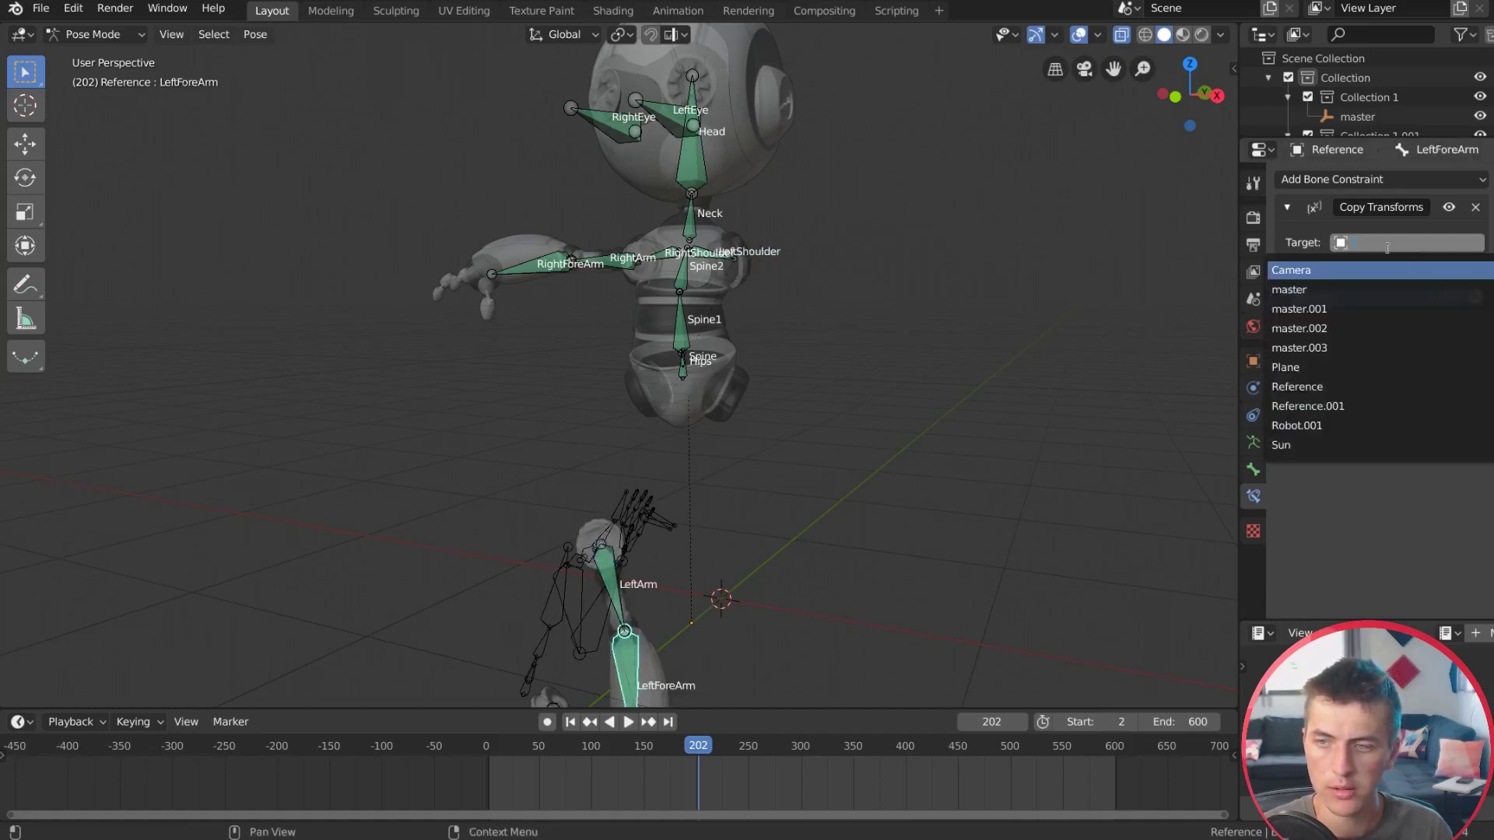
pyautogui.click(1398, 406)
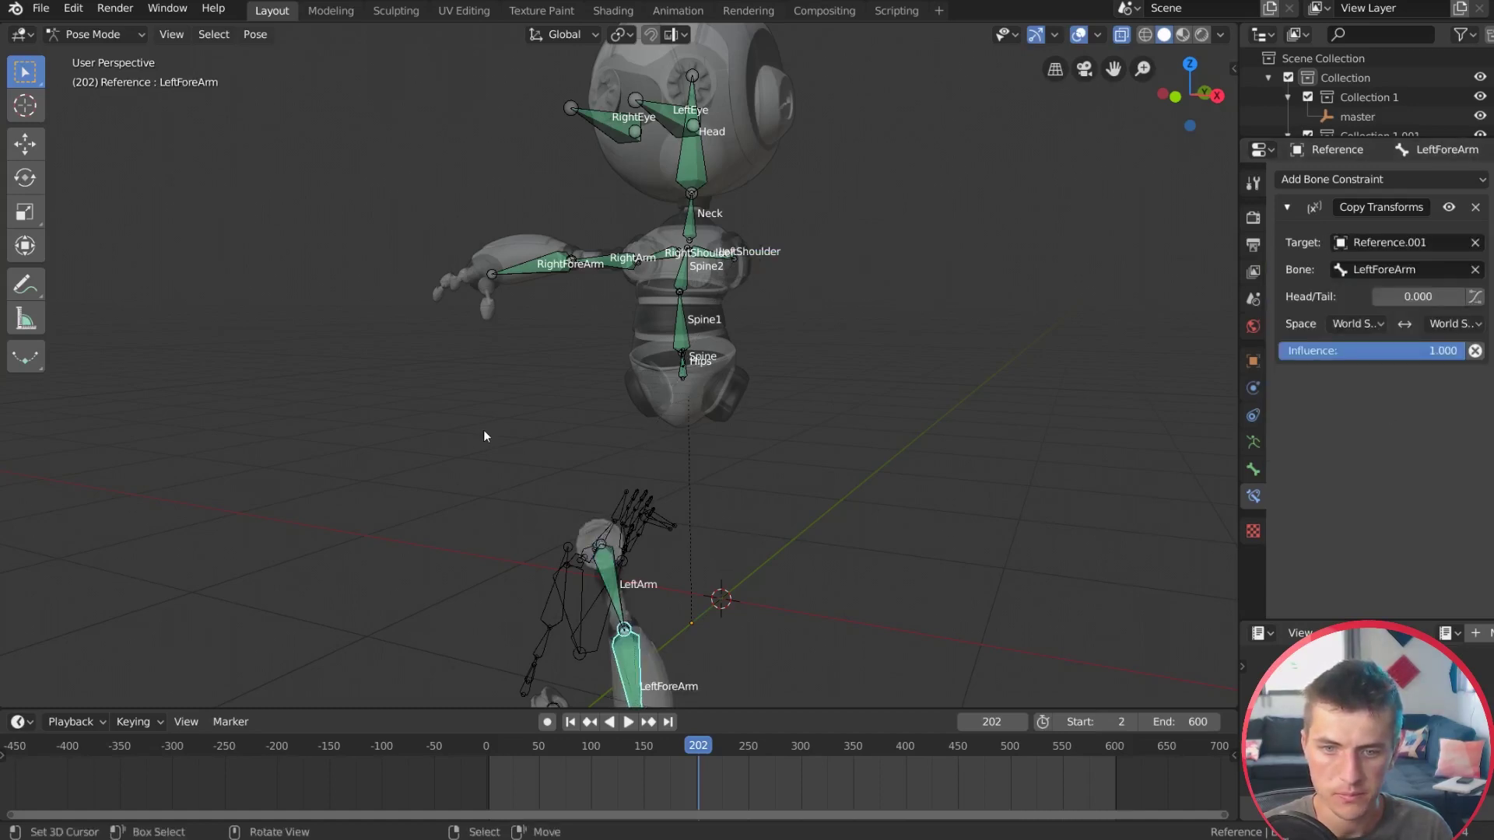
# Step: Set the Copy Transforms target of the RightForeArm bone to Reference.001
pyautogui.click(508, 270)
pyautogui.click(1396, 242)
pyautogui.click(1385, 405)
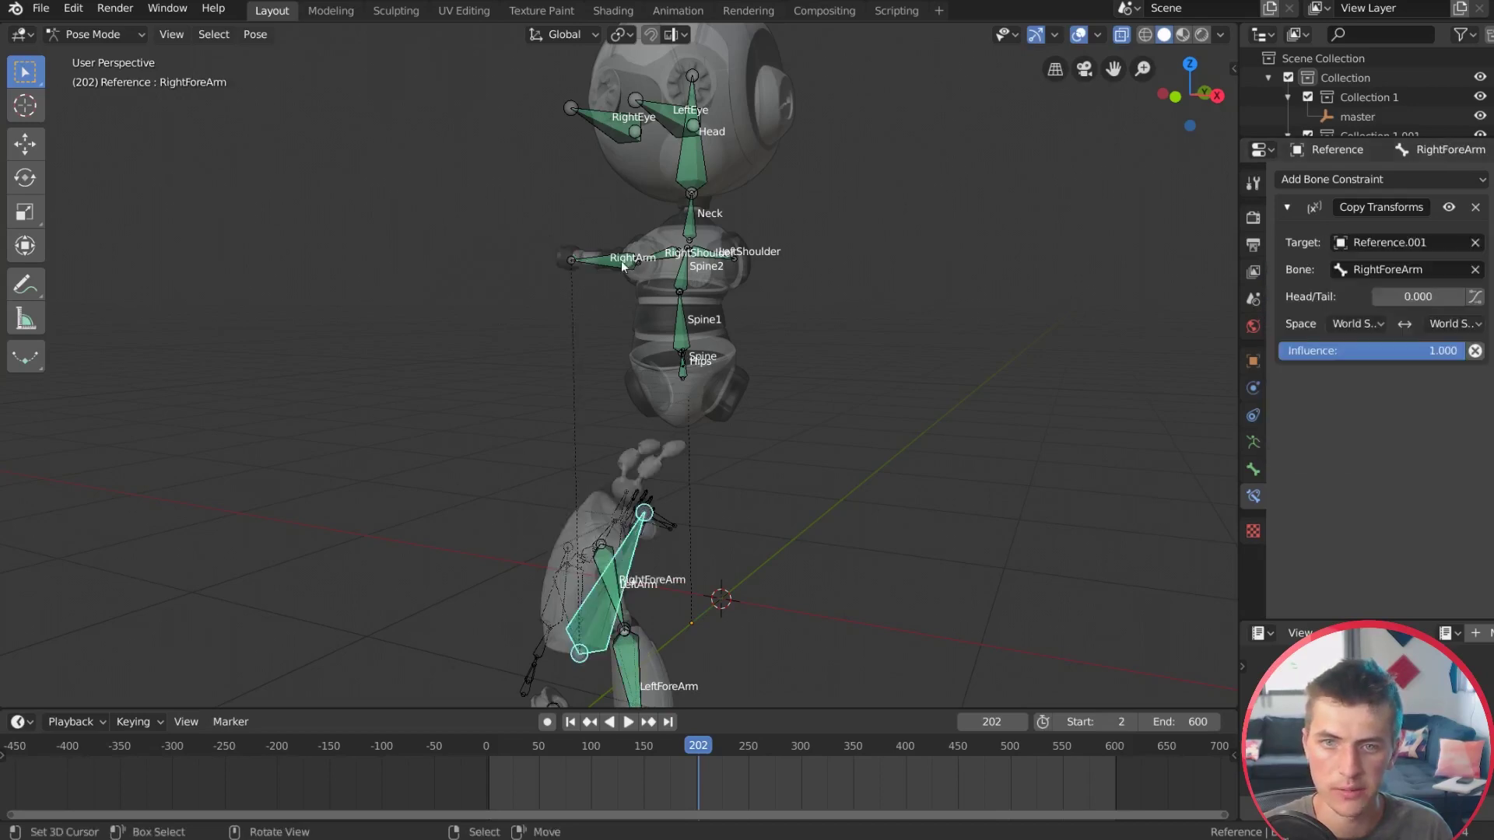
# Step: Set the Copy Transforms target of the LeftShoulder and RightShoulder bones to Reference.001
pyautogui.click(735, 254)
pyautogui.click(1366, 242)
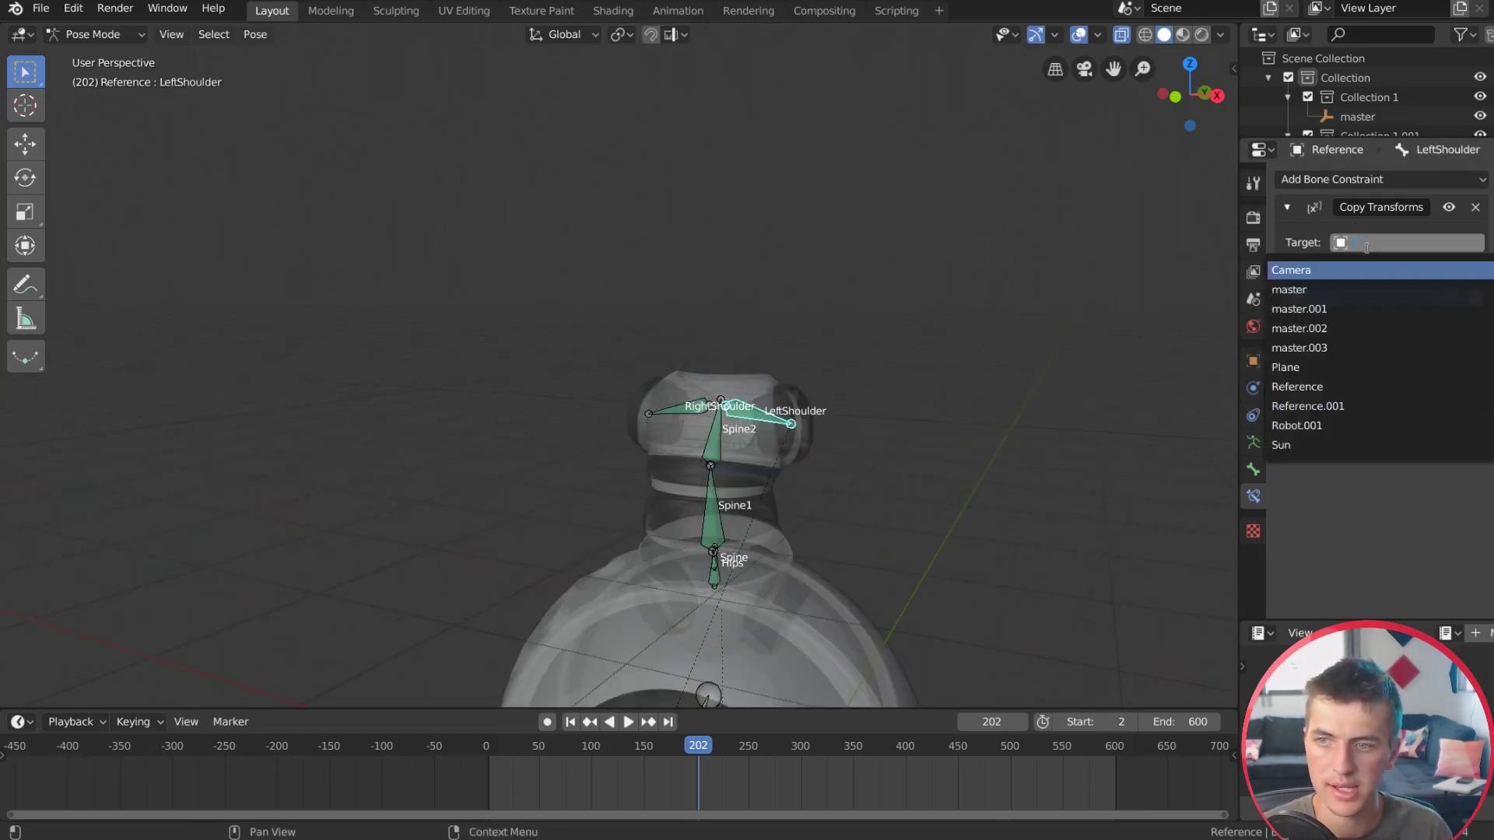
pyautogui.click(1371, 406)
pyautogui.click(679, 407)
pyautogui.click(1371, 243)
pyautogui.click(1373, 406)
# Step: Set the Copy Transforms target of the Spine2 and Spine1 bones to Reference.001
pyautogui.click(713, 440)
pyautogui.click(1377, 242)
pyautogui.click(1377, 406)
pyautogui.click(712, 517)
pyautogui.click(1372, 401)
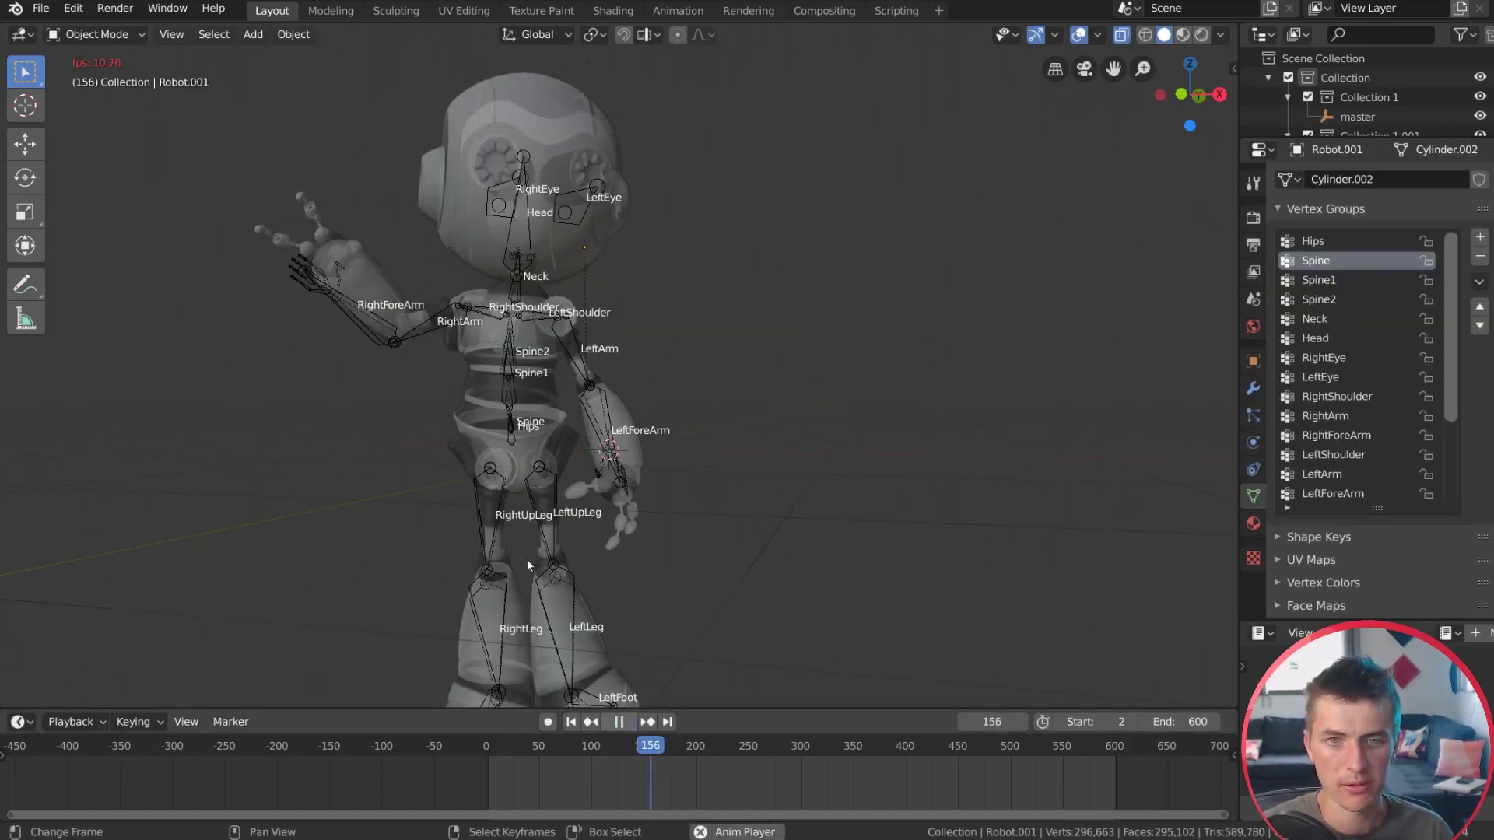
# Step: Watch the animated robot, pause playback at frame 233, and examine the hip and leg joints
pyautogui.scroll(-3, 660, 455)
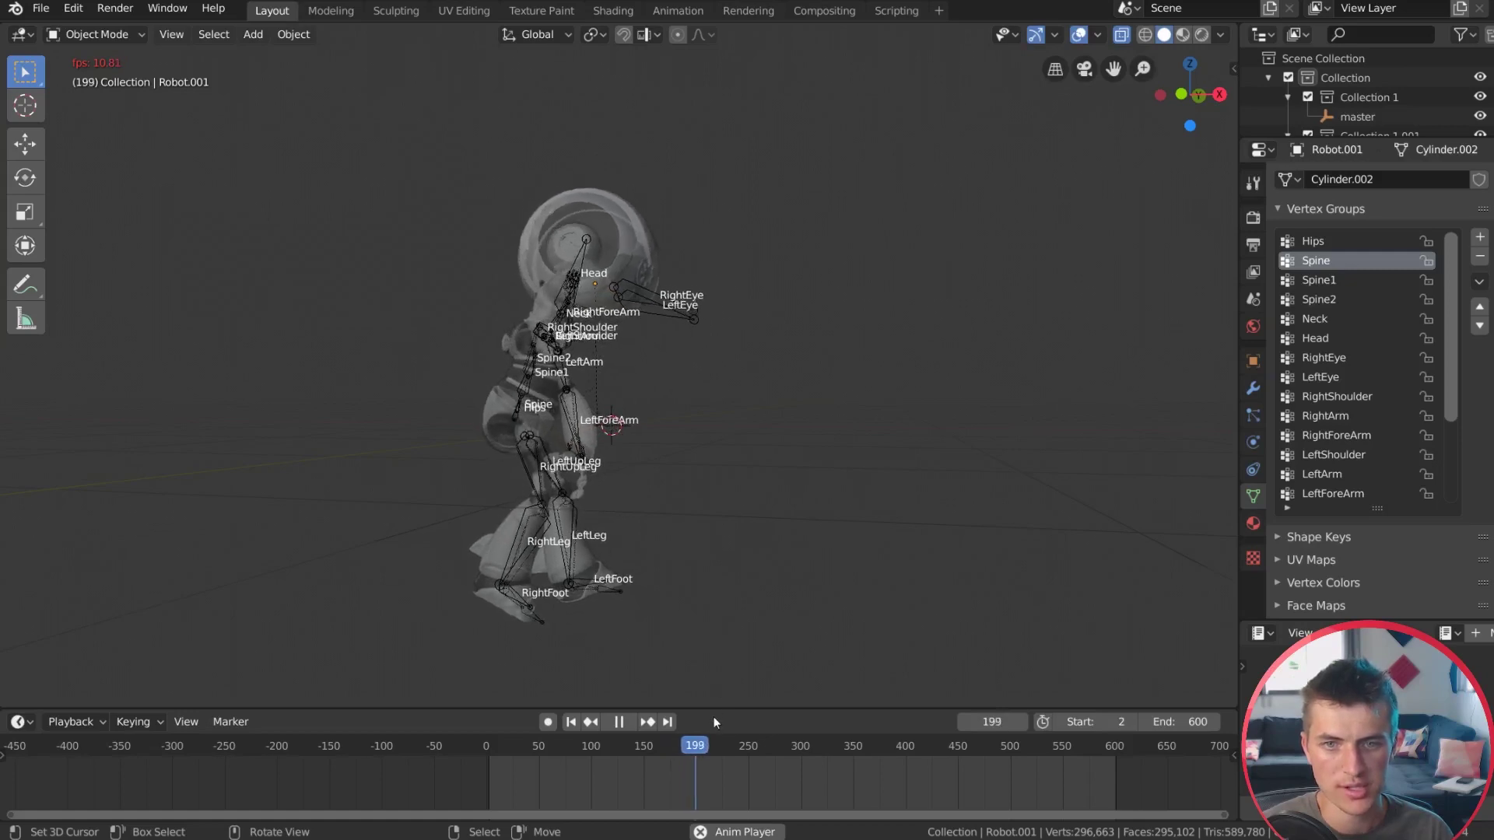
pyautogui.click(621, 722)
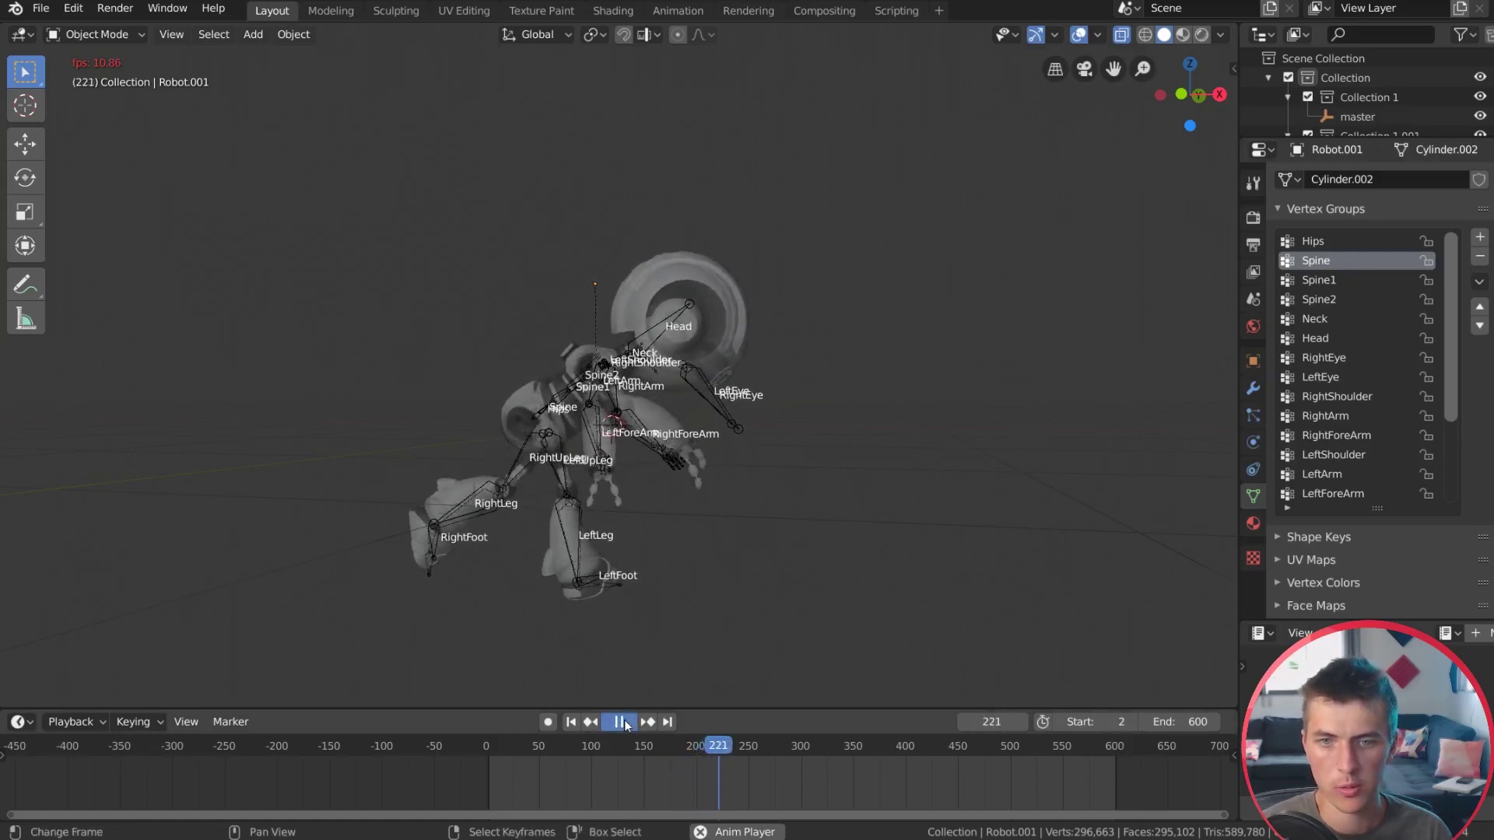
pyautogui.click(619, 723)
pyautogui.scroll(2, 680, 586)
pyautogui.moveTo(716, 665); pyautogui.dragTo(735, 541, button='middle')
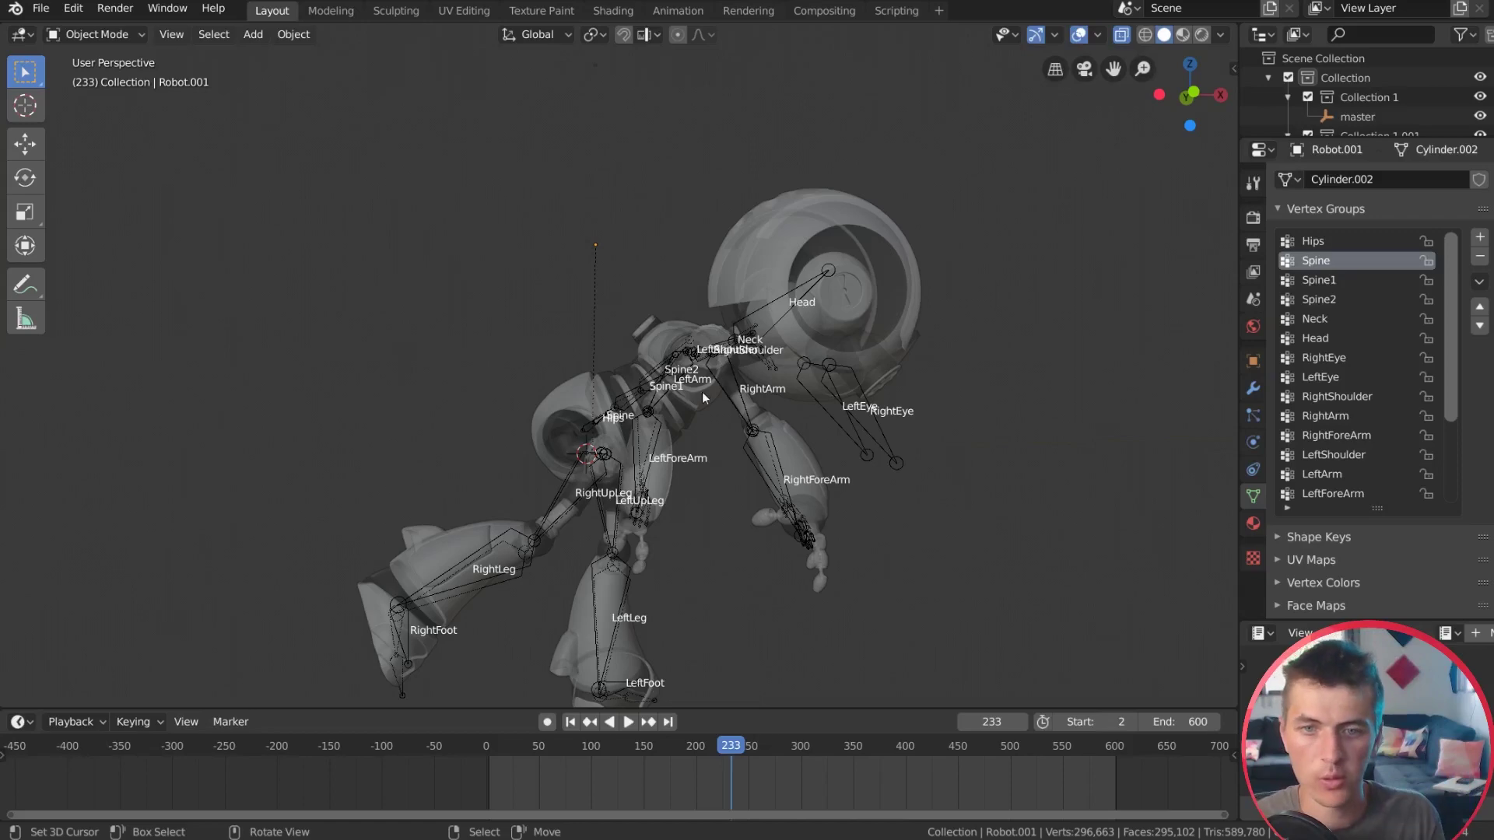
pyautogui.scroll(5, 718, 417)
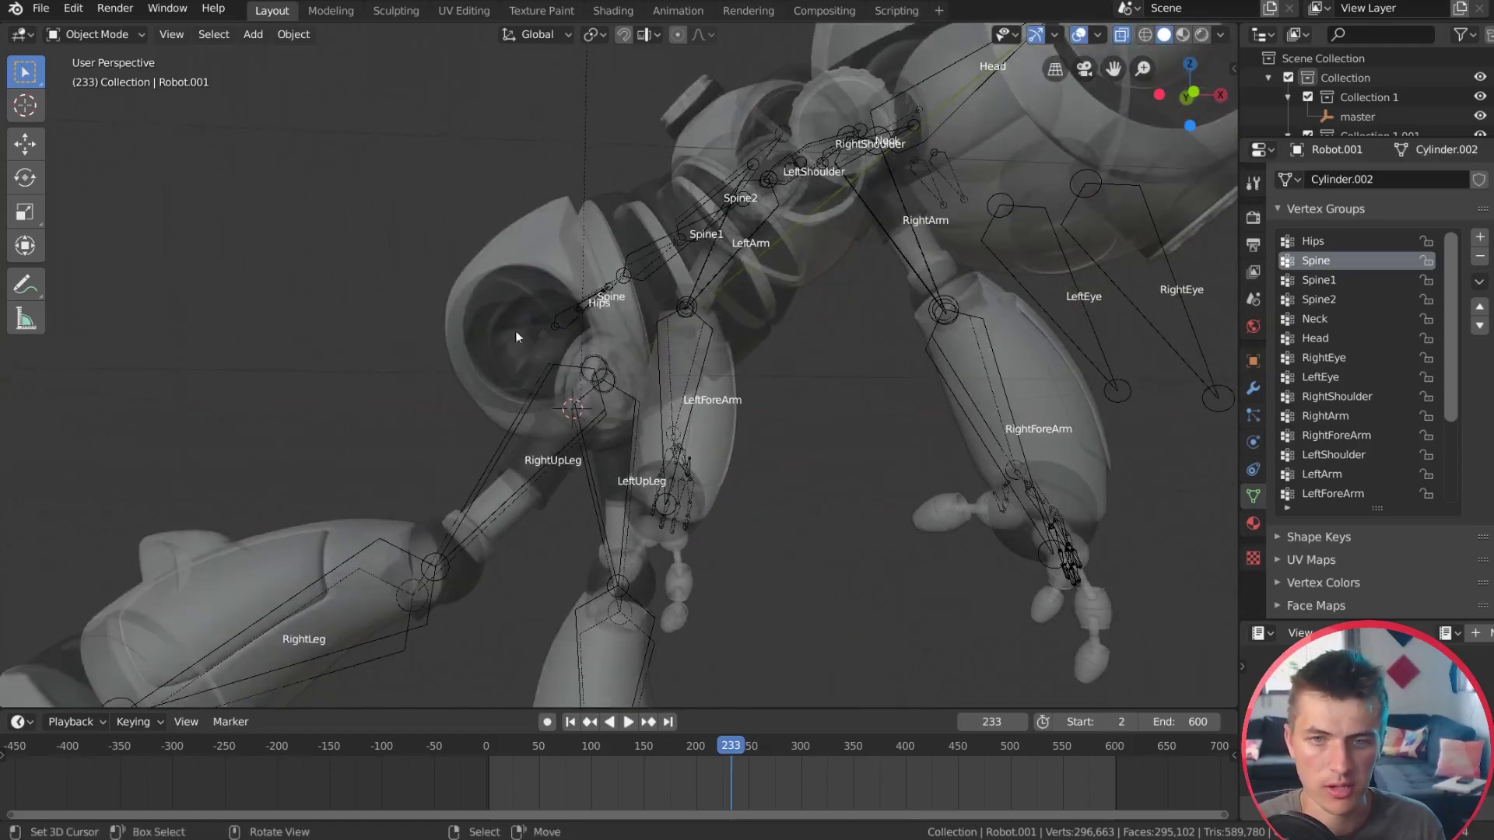
pyautogui.moveTo(527, 339); pyautogui.dragTo(776, 257, button='middle')
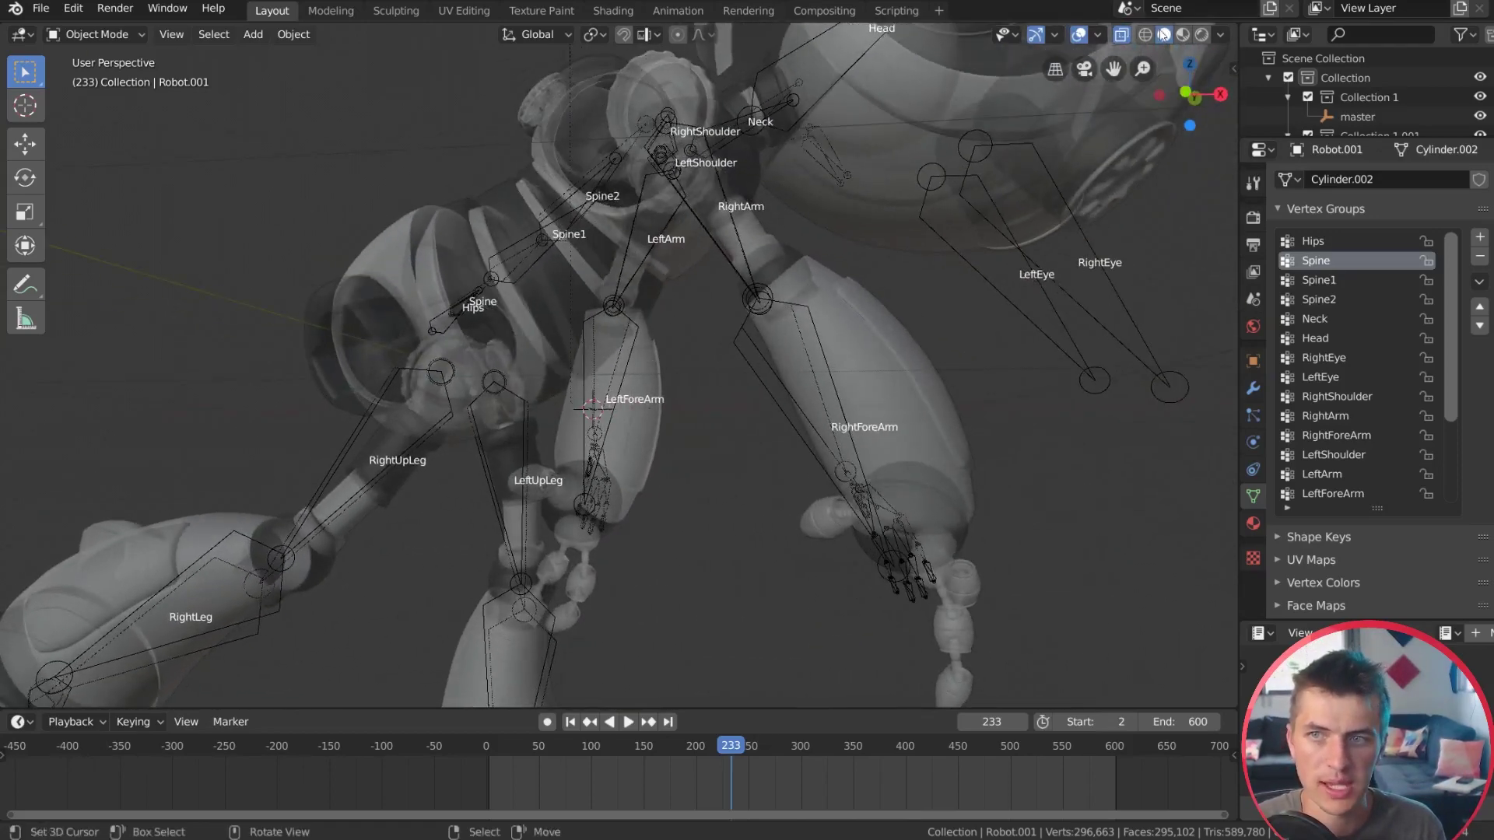
# Step: Turn off X-ray display and put the robot's Reference armature into Edit Mode
pyautogui.click(1121, 34)
pyautogui.moveTo(412, 358); pyautogui.dragTo(672, 339, button='middle')
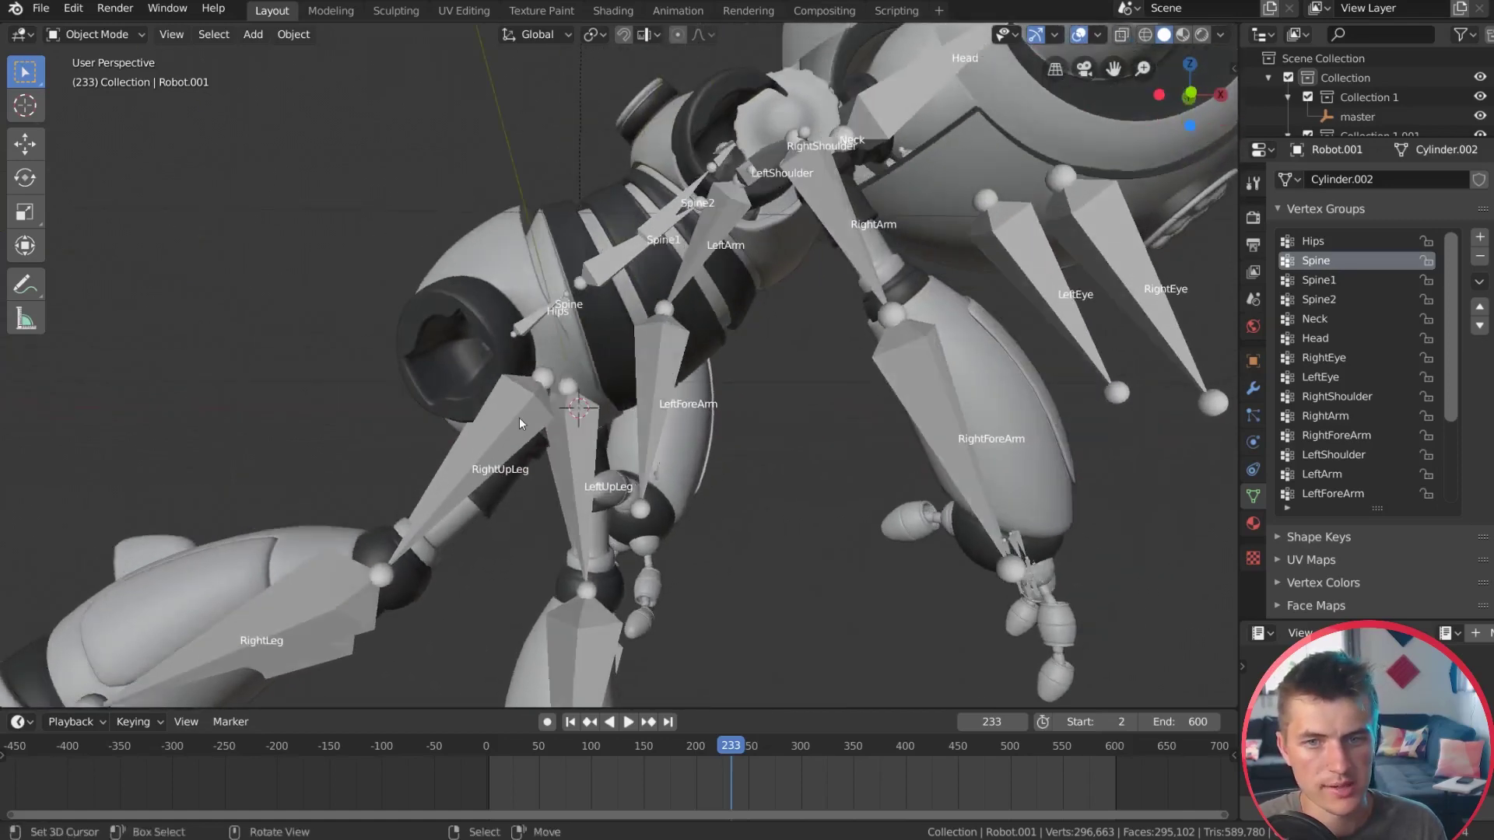
pyautogui.click(519, 417)
pyautogui.moveTo(646, 399); pyautogui.dragTo(604, 387, button='middle')
pyautogui.press('Tab')
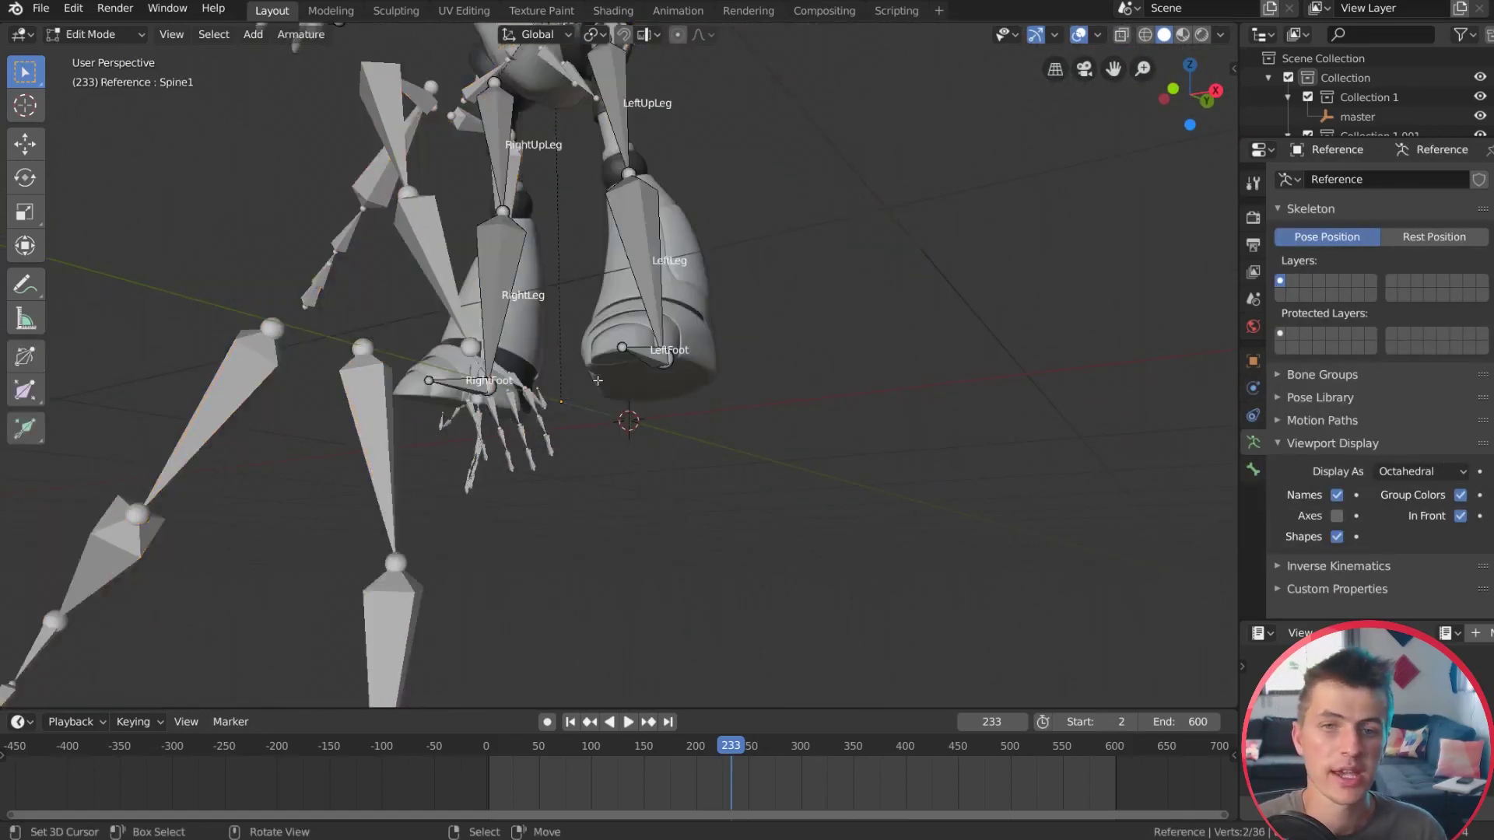
# Step: Select the LeftUpLeg and LeftLeg bones and move them about 0.071 m inward along X, mirrored on the right leg
pyautogui.scroll(-3, 608, 370)
pyautogui.press('KP_1')
pyautogui.scroll(3, 665, 313)
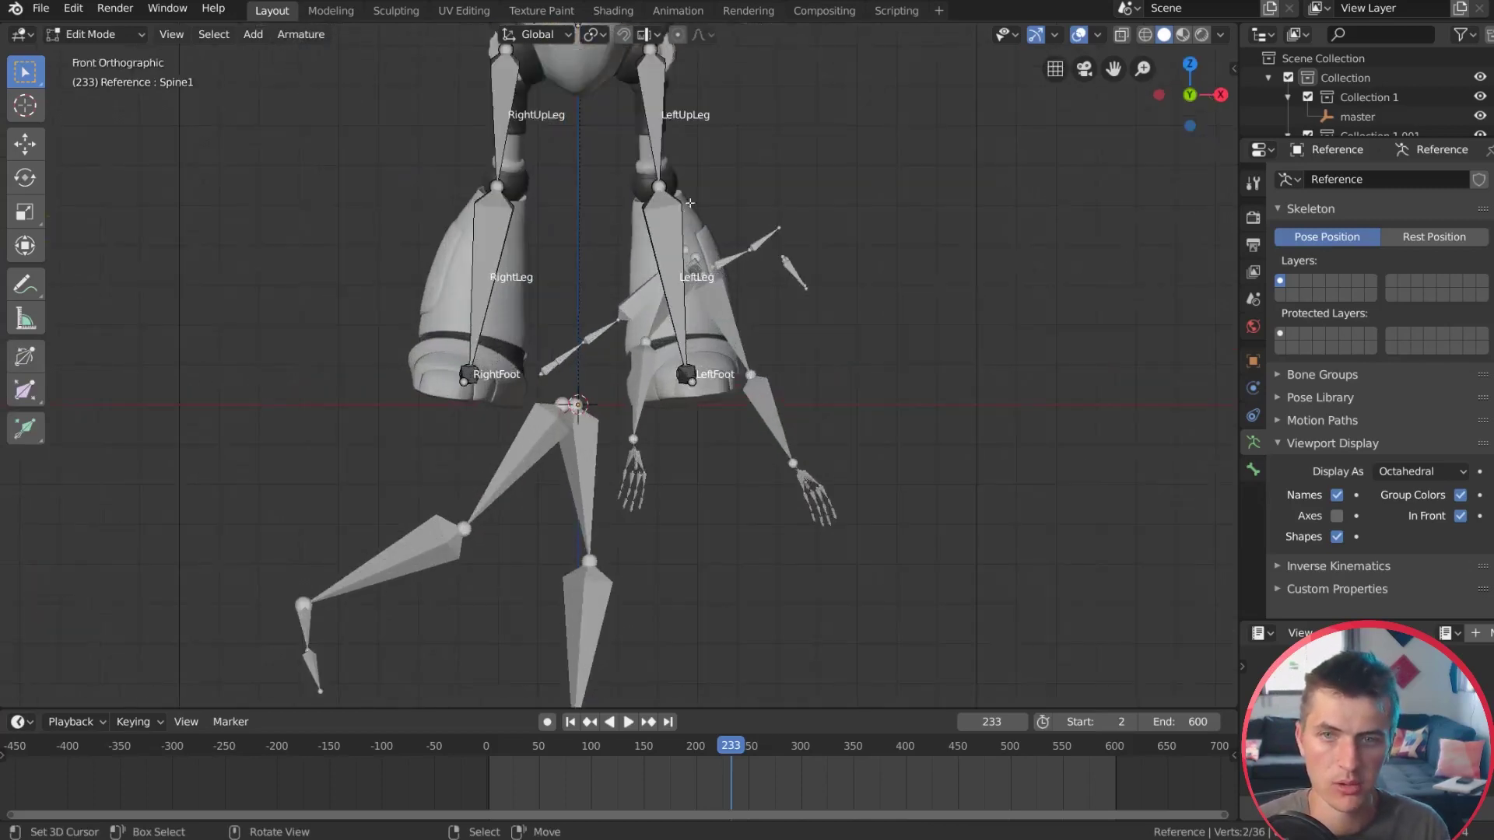
pyautogui.keyDown('shift'); pyautogui.moveTo(670, 124); pyautogui.dragTo(651, 309, button='middle'); pyautogui.keyUp('shift')
pyautogui.click(647, 305)
pyautogui.keyDown('shift'); pyautogui.click(670, 395); pyautogui.keyUp('shift')
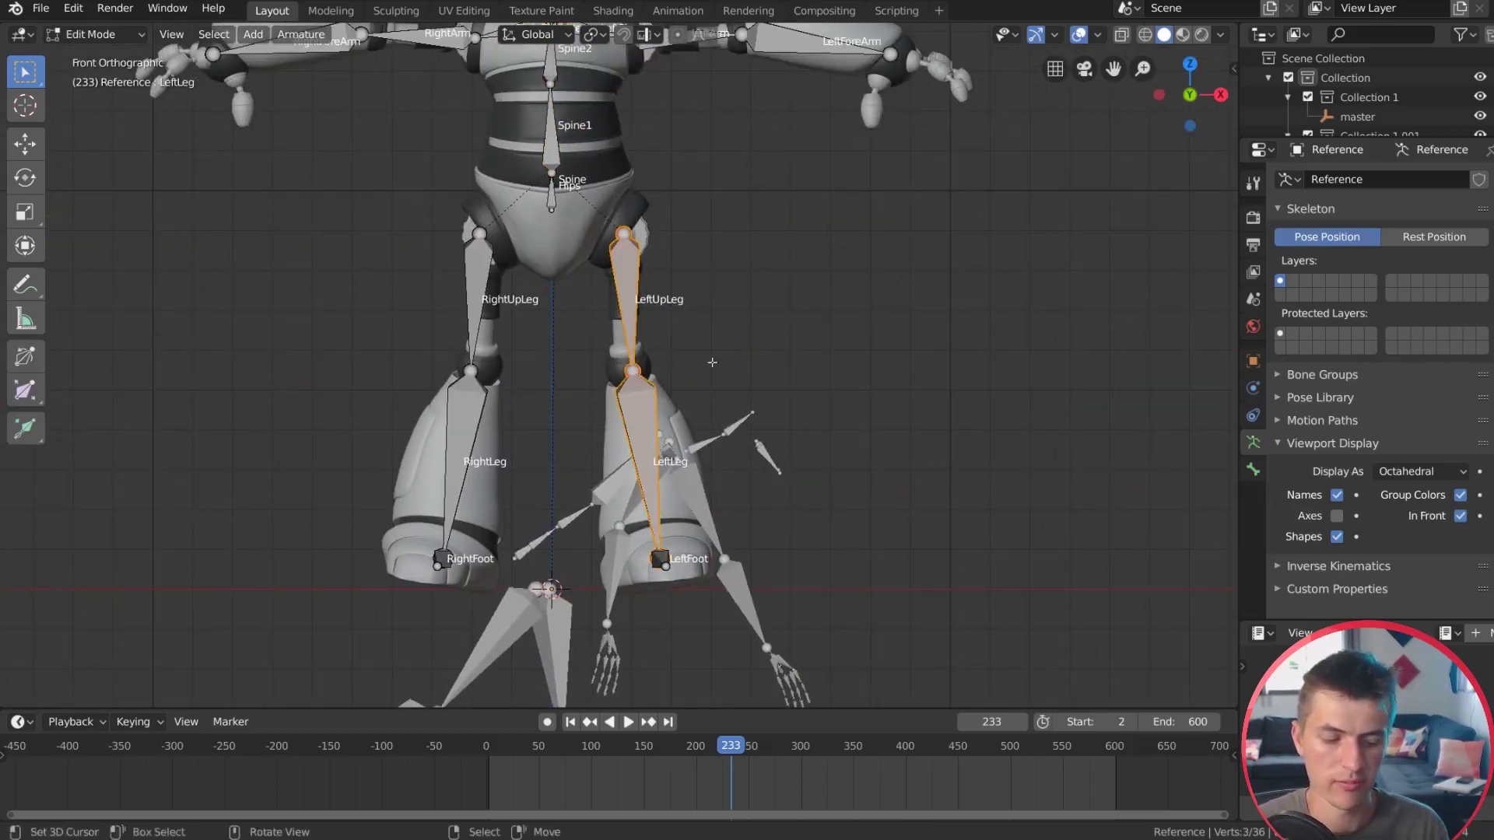
pyautogui.press('g')
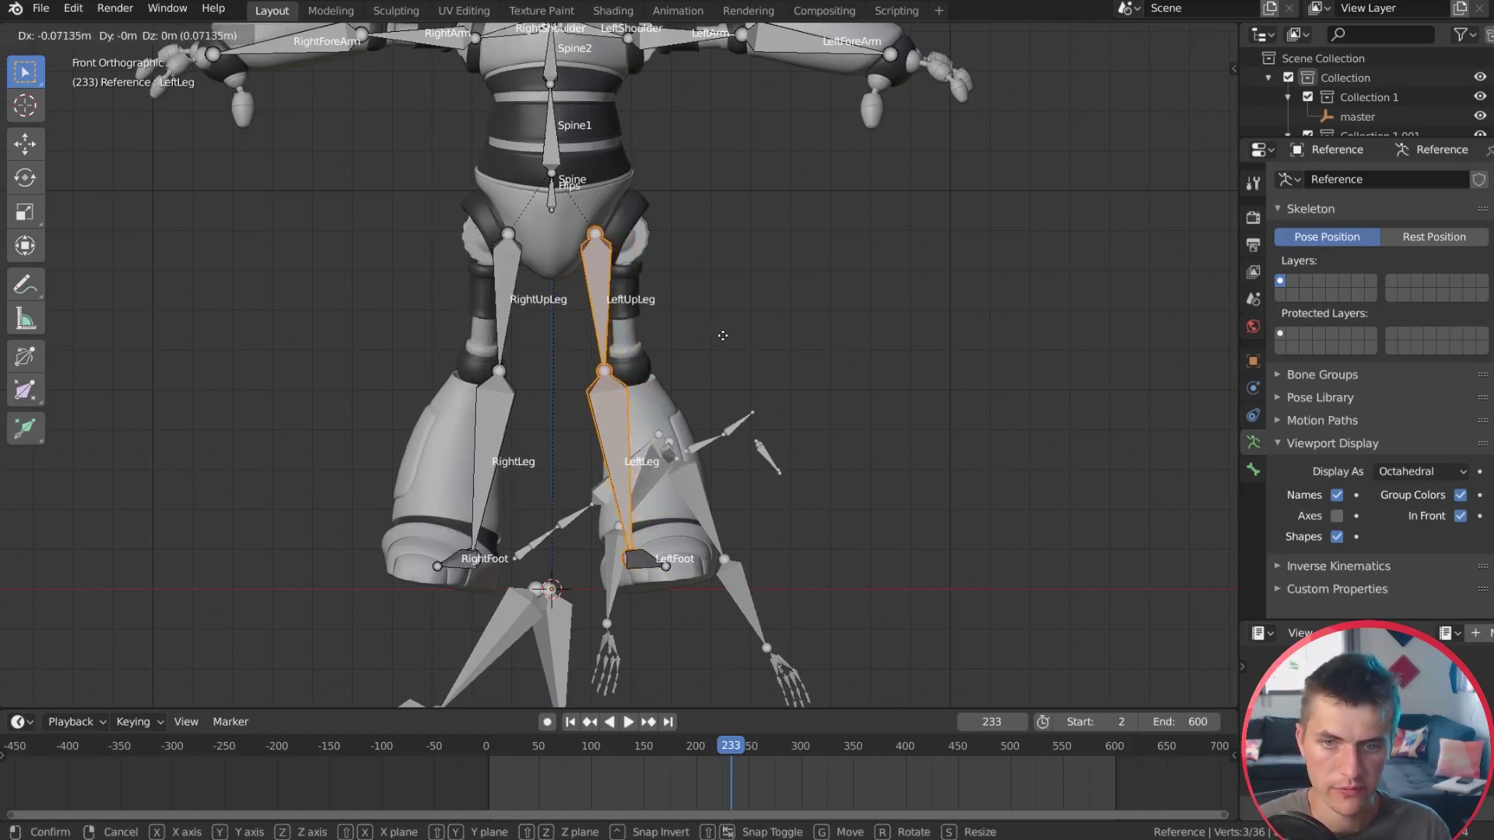
pyautogui.click(723, 335)
# Step: Move the mirrored leg bones further inward and compare the hip joints on the posed robot
pyautogui.press('Tab')
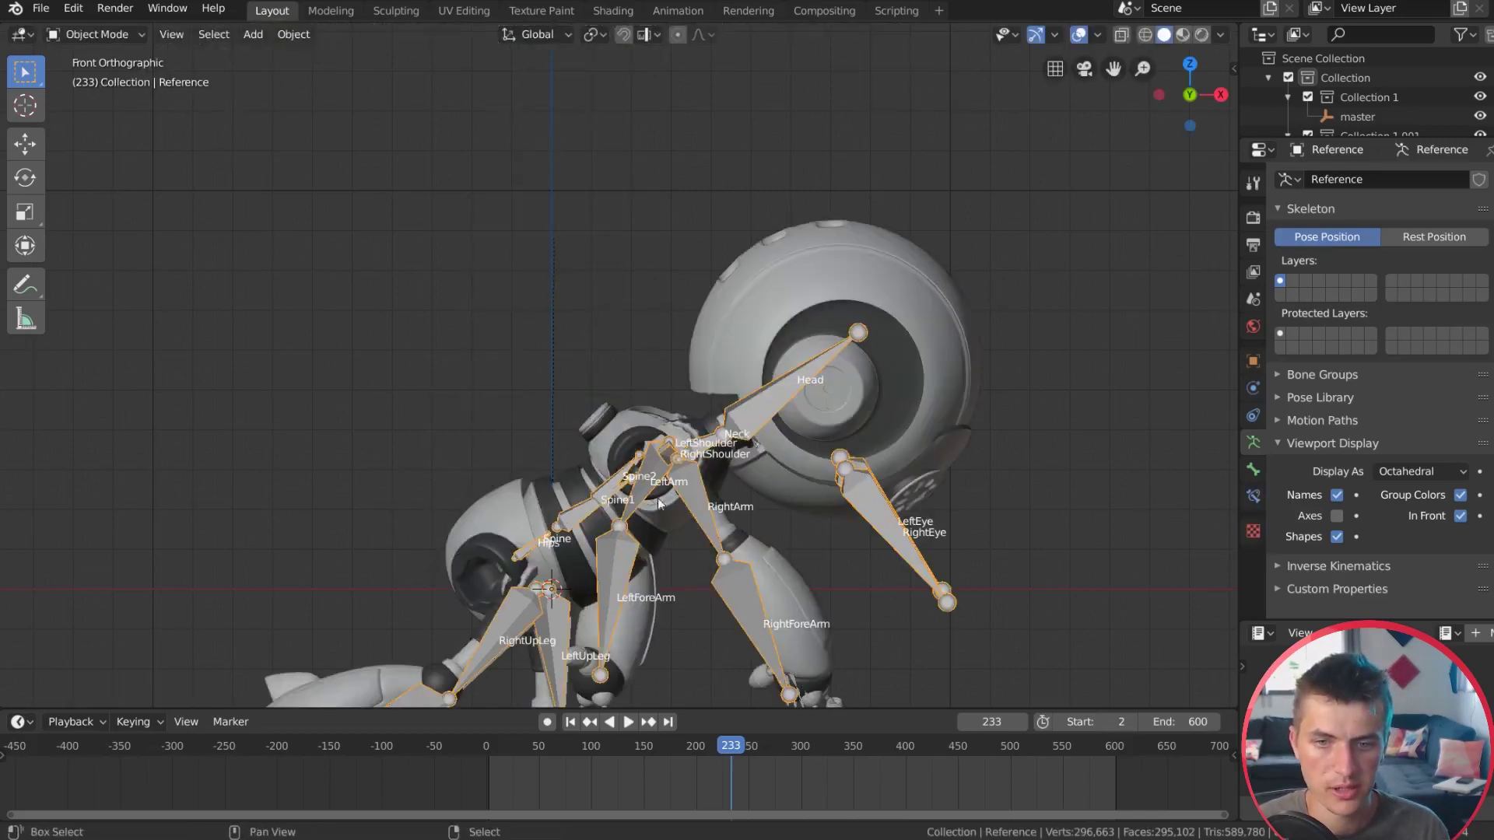
pyautogui.keyDown('shift'); pyautogui.moveTo(646, 547); pyautogui.dragTo(652, 342, button='middle'); pyautogui.keyUp('shift')
pyautogui.scroll(2, 590, 382)
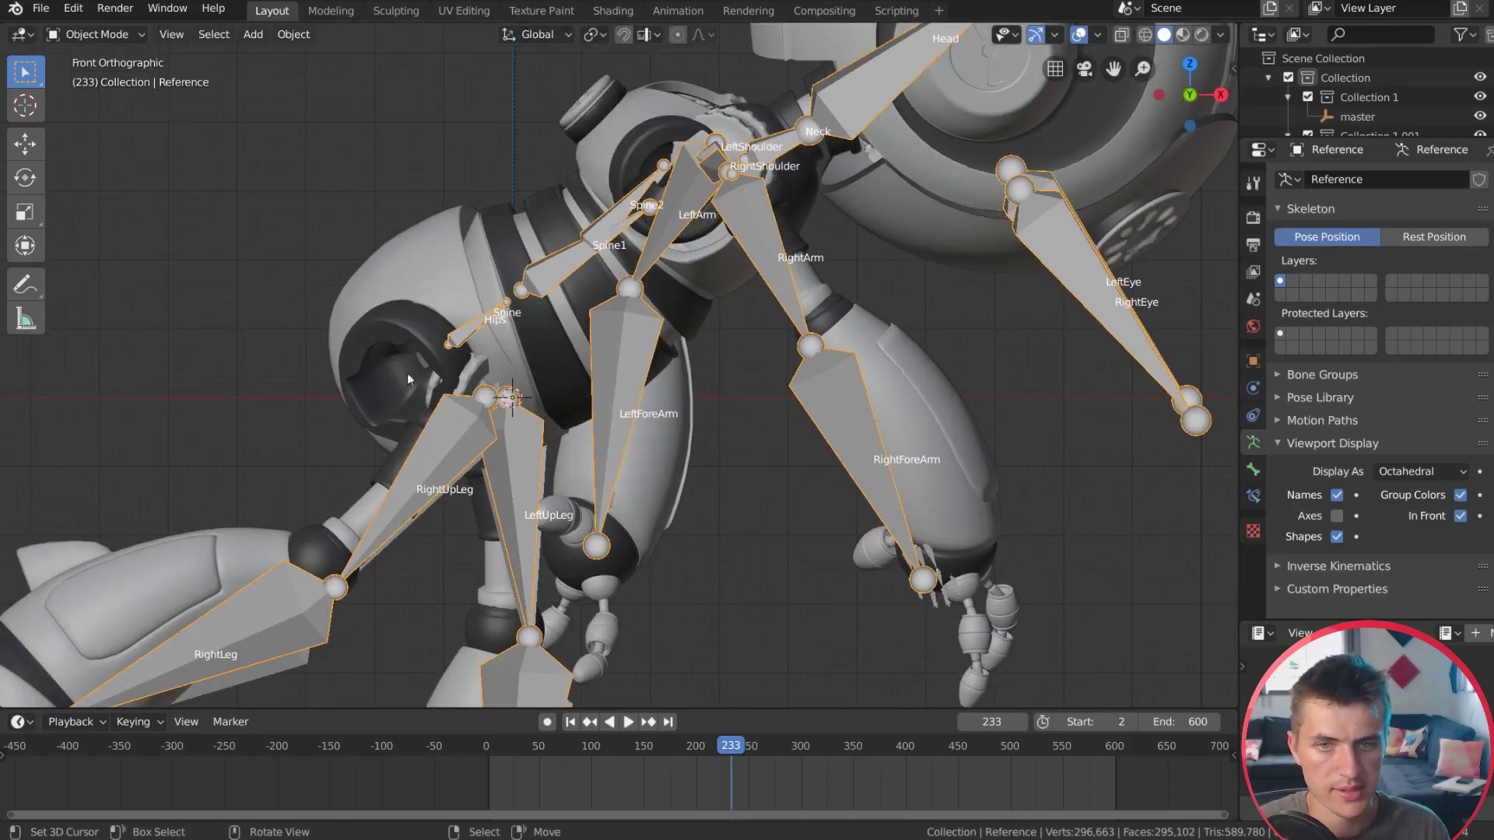
pyautogui.press('Tab')
pyautogui.keyDown('shift'); pyautogui.moveTo(678, 239); pyautogui.dragTo(658, 339, button='middle'); pyautogui.keyUp('shift')
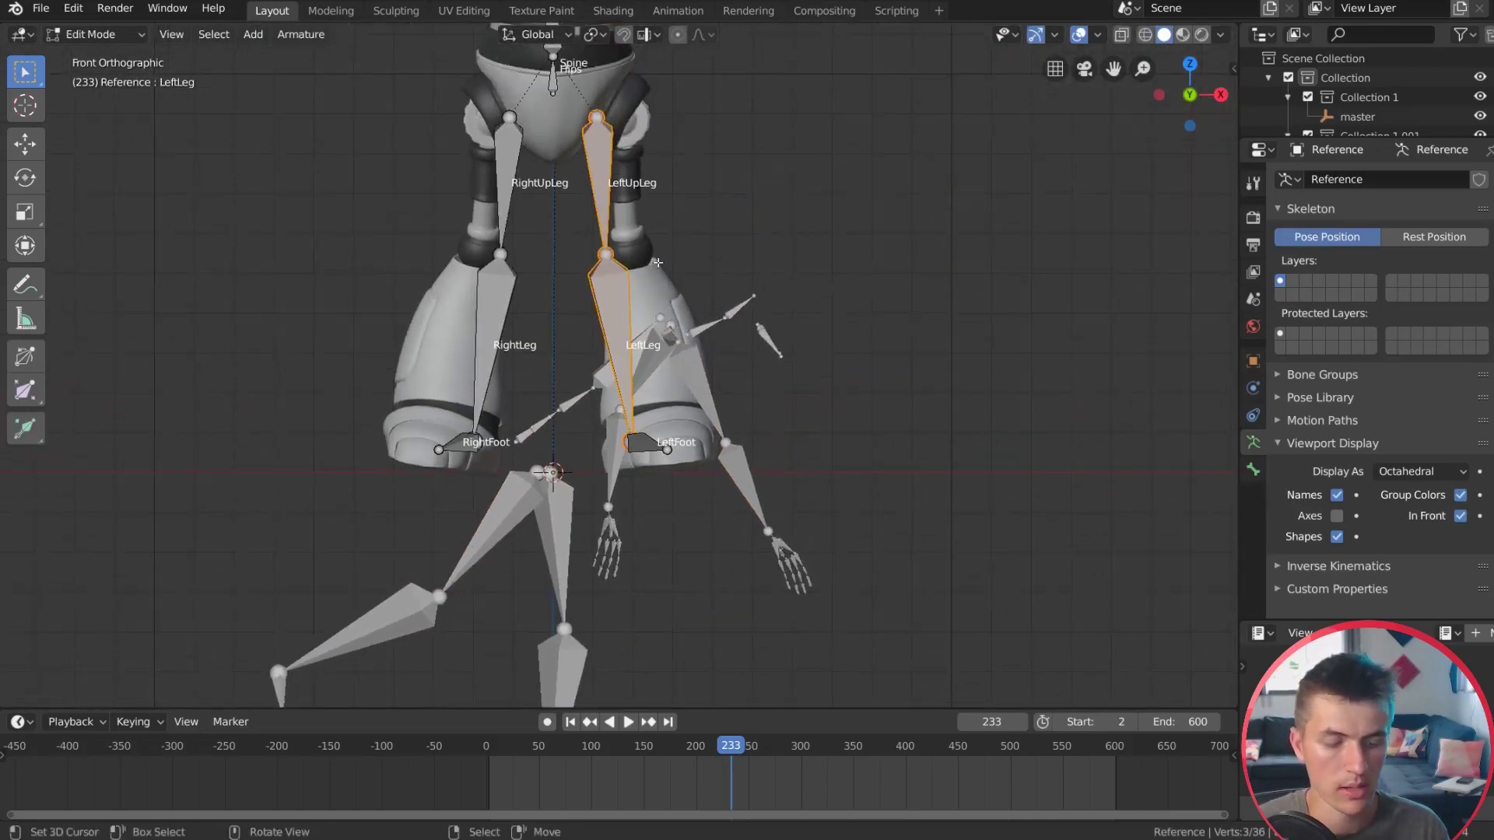
pyautogui.press('Tab')
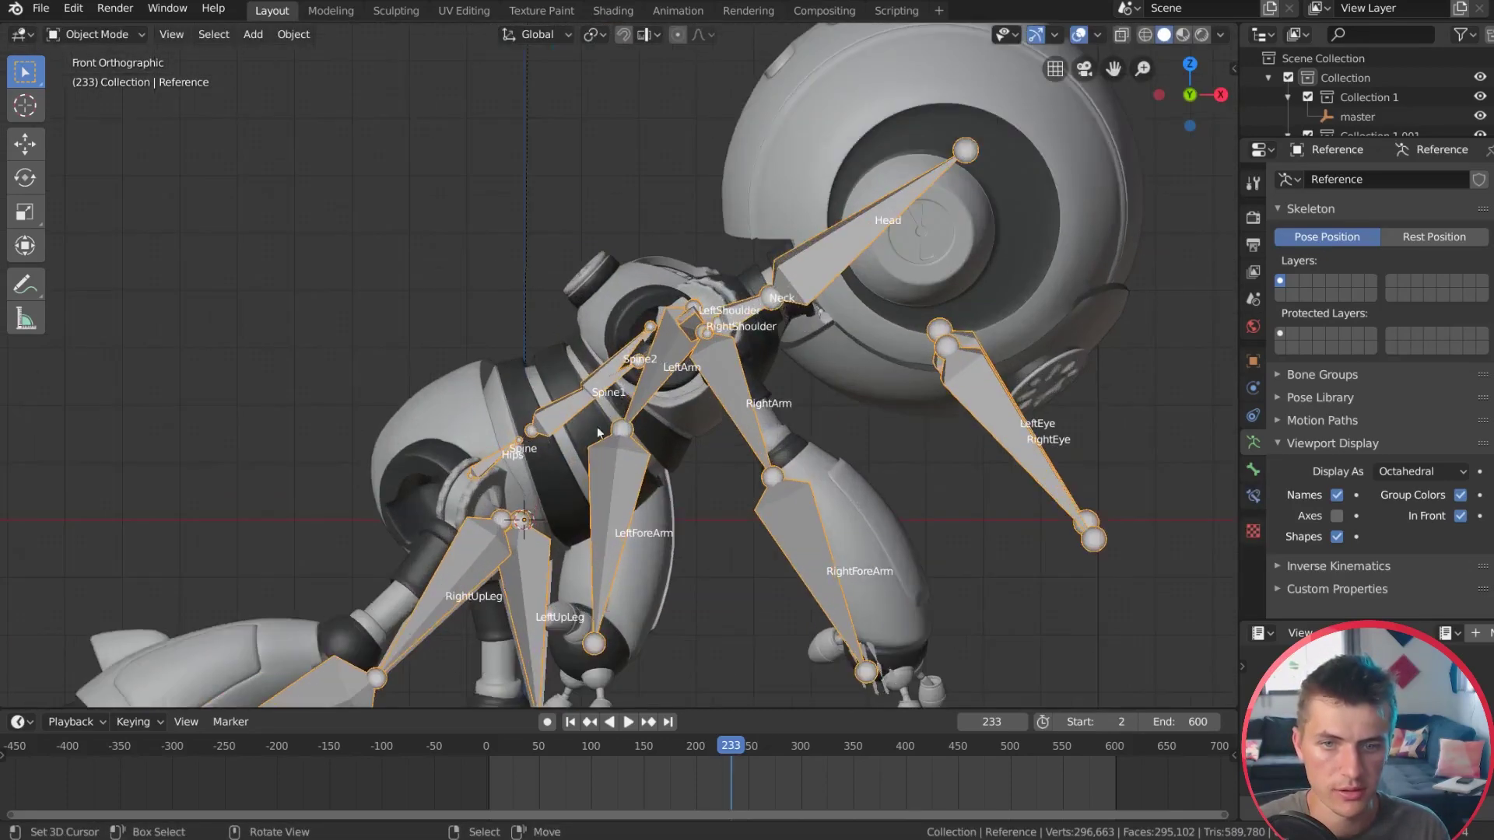
pyautogui.scroll(3, 612, 411)
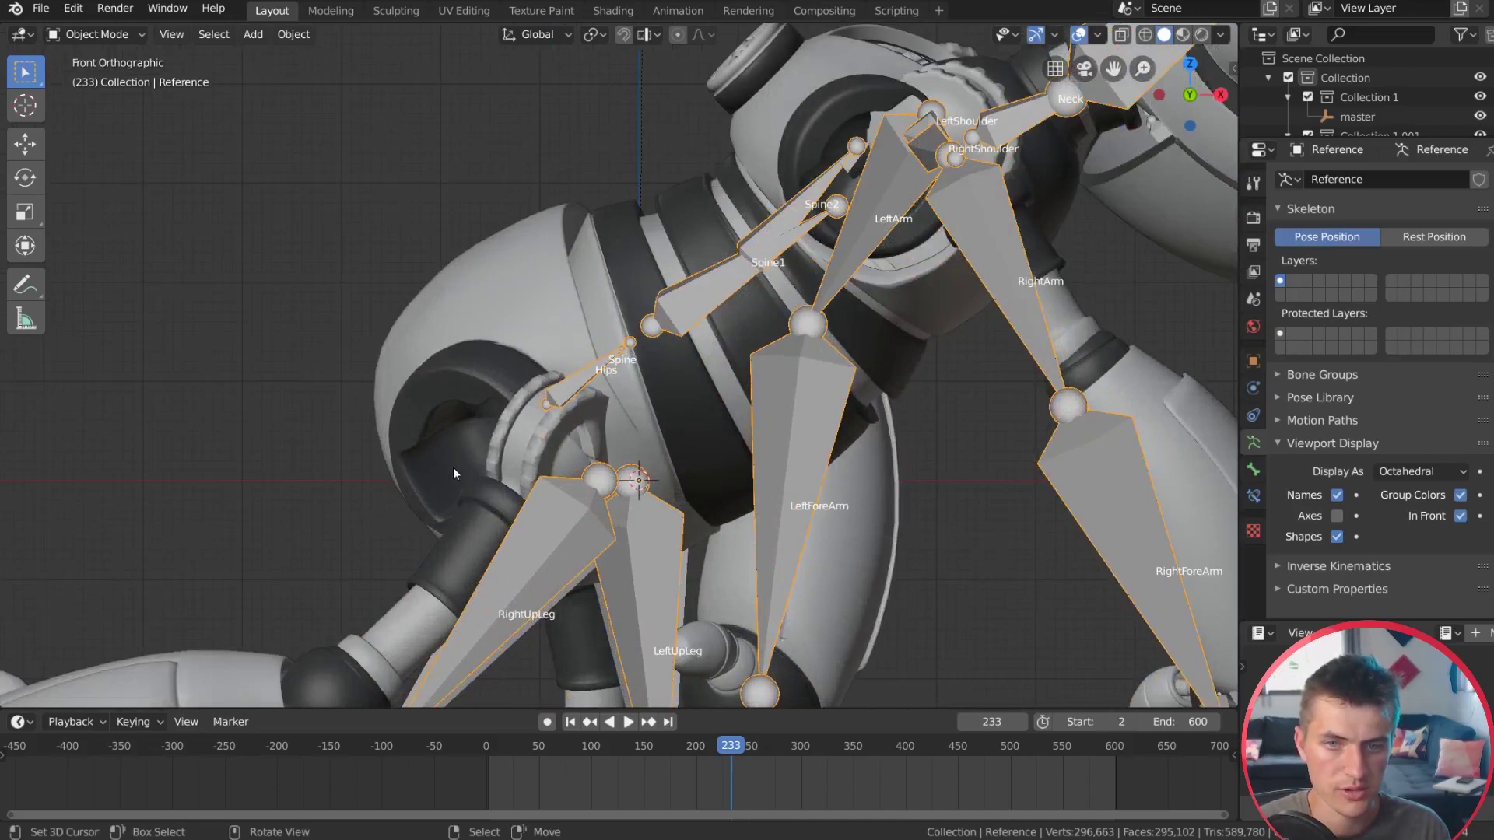
pyautogui.press('Tab')
pyautogui.scroll(-3, 676, 361)
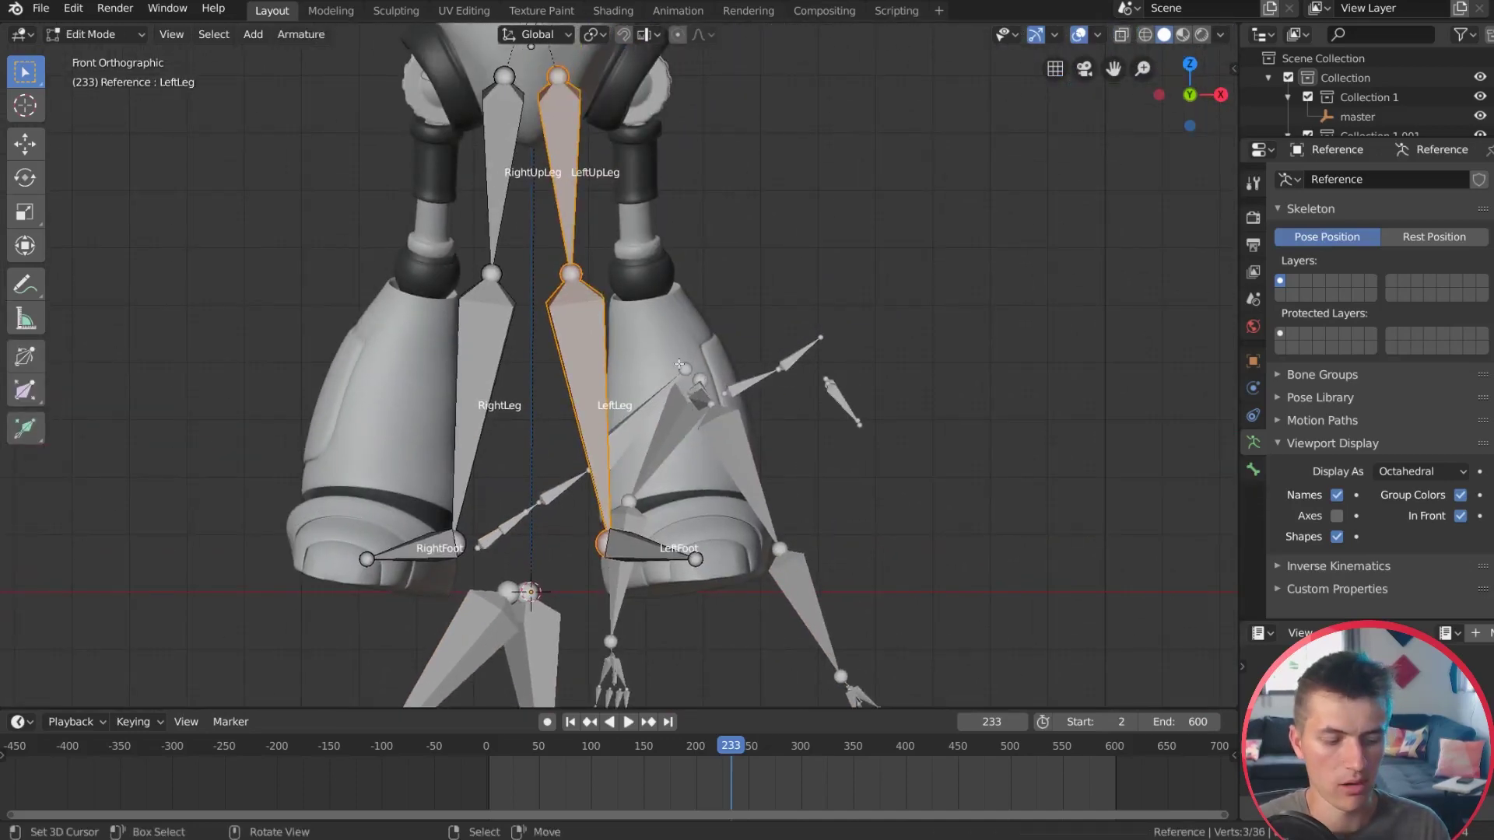
pyautogui.press('Tab')
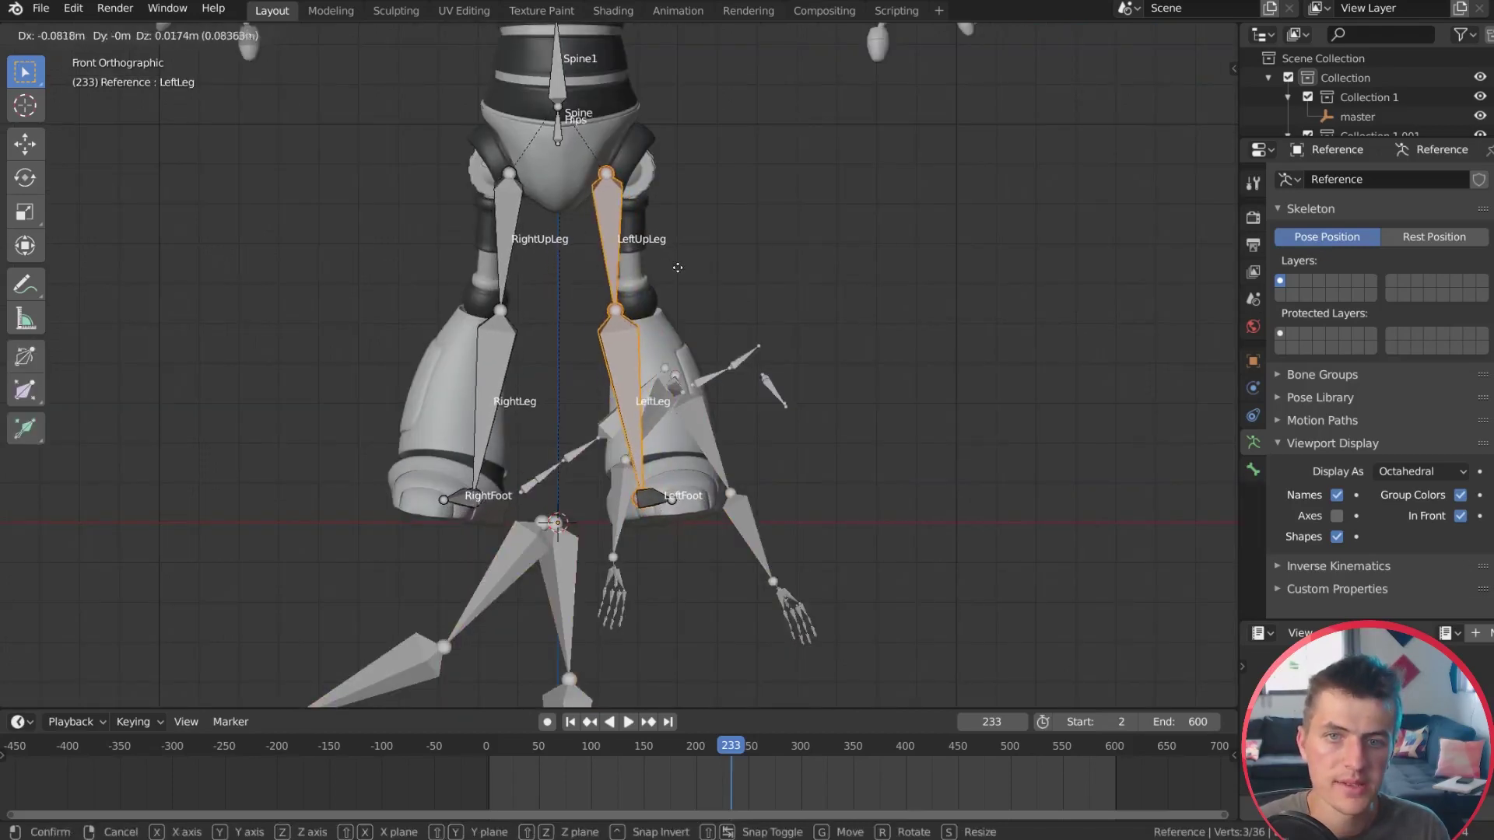
# Step: Reposition the selected left leg bones with their mirrored counterparts and check the fit in the posed robot
pyautogui.click(678, 269)
pyautogui.press('Tab')
pyautogui.press('Tab')
pyautogui.moveTo(677, 272); pyautogui.dragTo(614, 291, button='middle')
pyautogui.press('g')
pyautogui.click(640, 293)
# Step: Move the left leg bones about 0.16 m along negative Y and examine the hip joints on the posed robot
pyautogui.press('Tab')
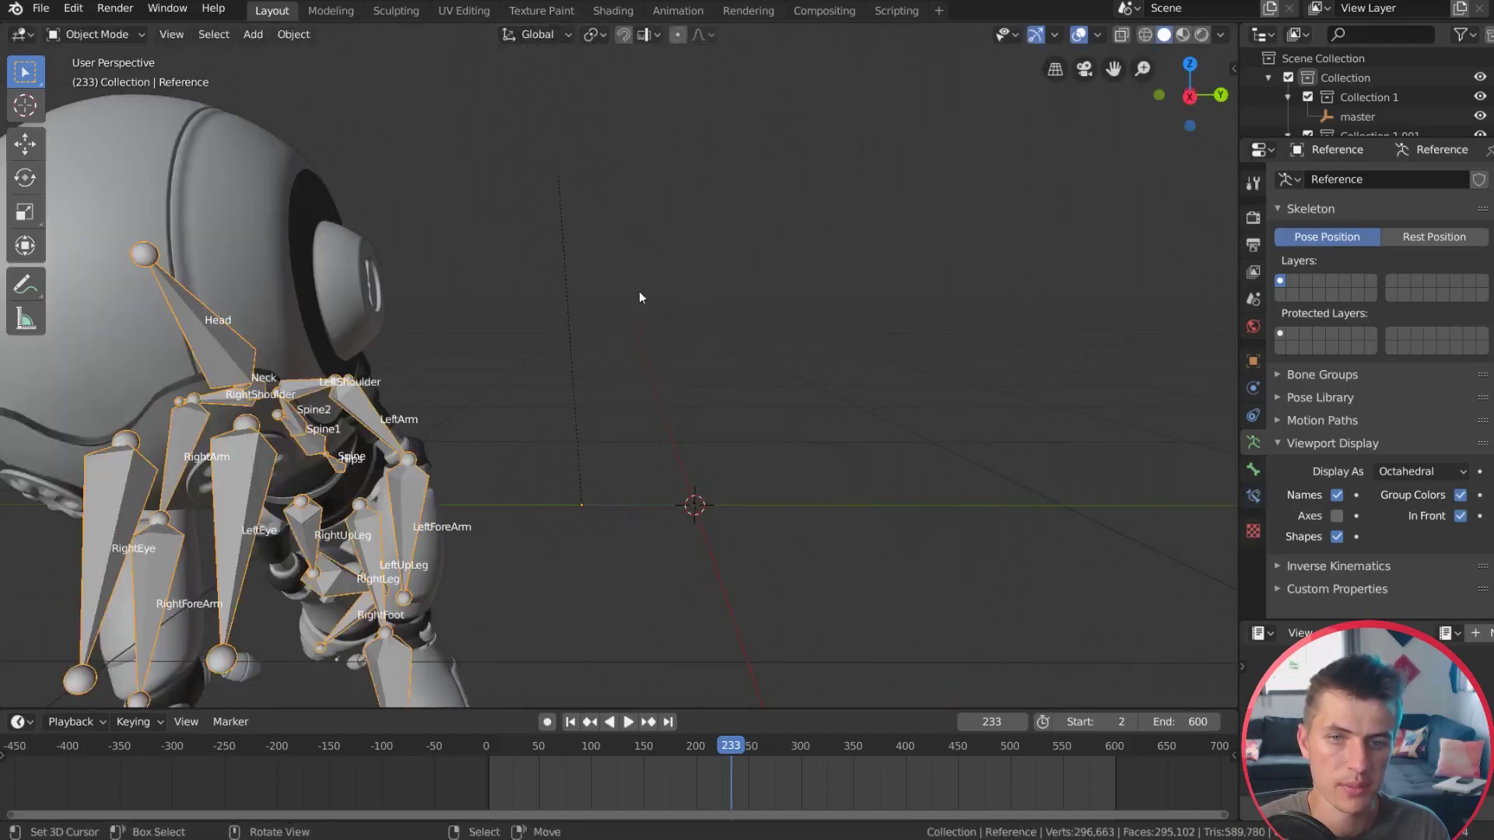
pyautogui.moveTo(531, 314)
pyautogui.mouseDown(button='middle')
pyautogui.moveTo(685, 309)
pyautogui.moveTo(544, 330)
pyautogui.mouseUp(button='middle')
pyautogui.press('Tab')
pyautogui.press('g')
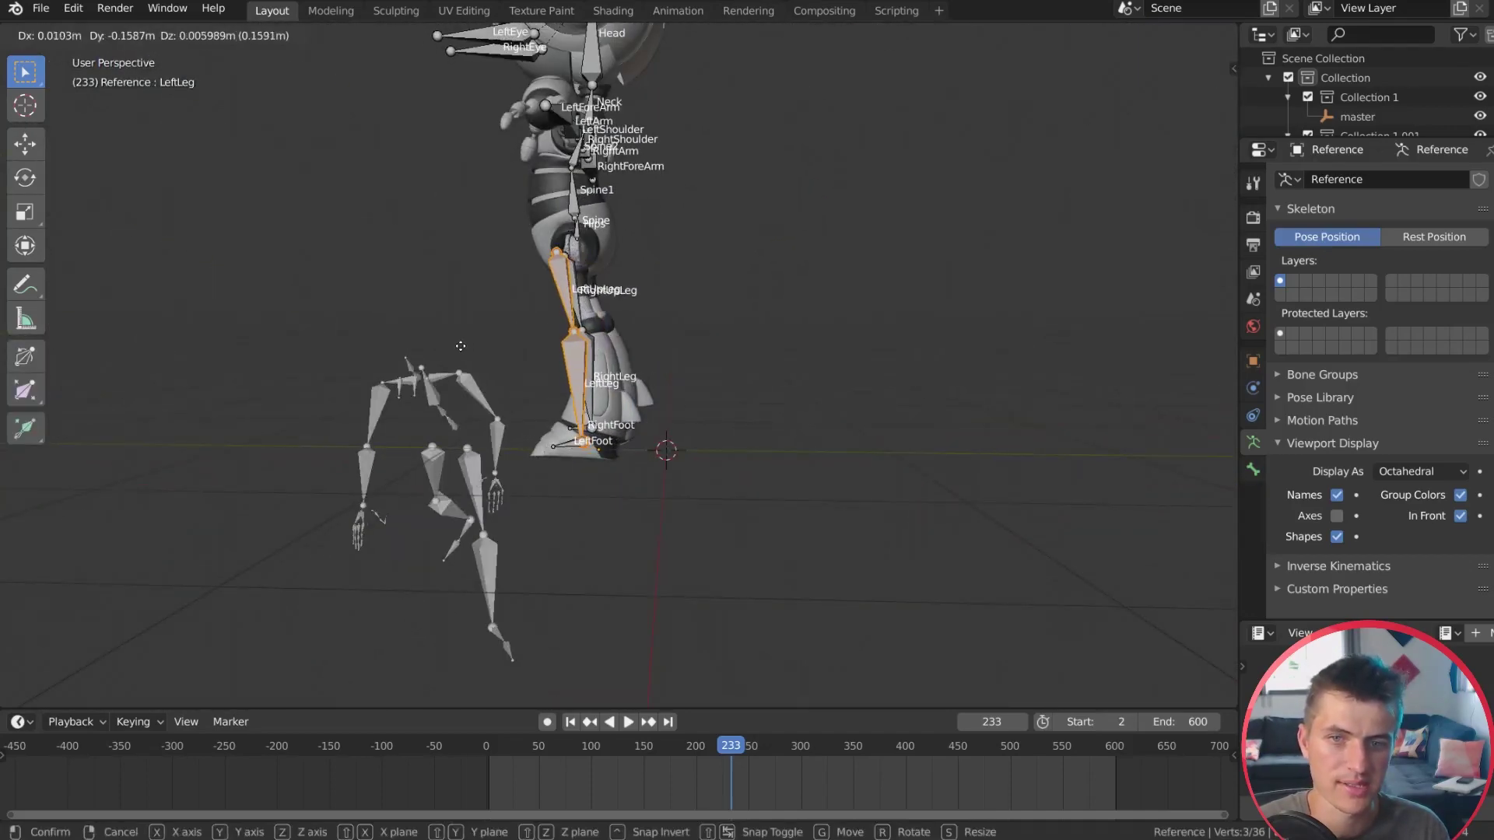
pyautogui.click(453, 346)
pyautogui.moveTo(459, 346); pyautogui.dragTo(650, 327, button='middle')
pyautogui.press('Tab')
pyautogui.scroll(3, 645, 374)
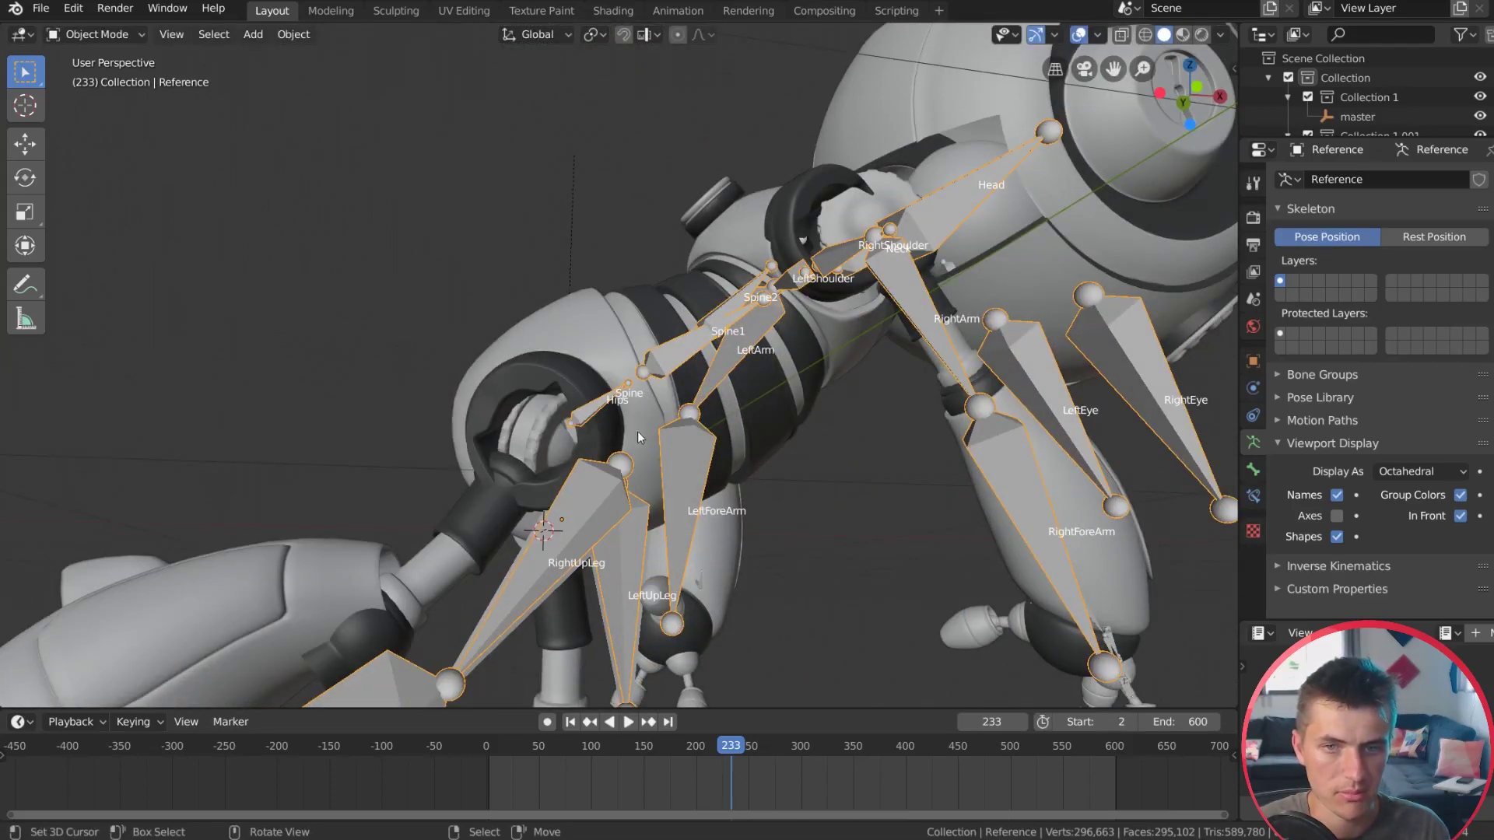
pyautogui.moveTo(637, 431); pyautogui.dragTo(565, 427, button='middle')
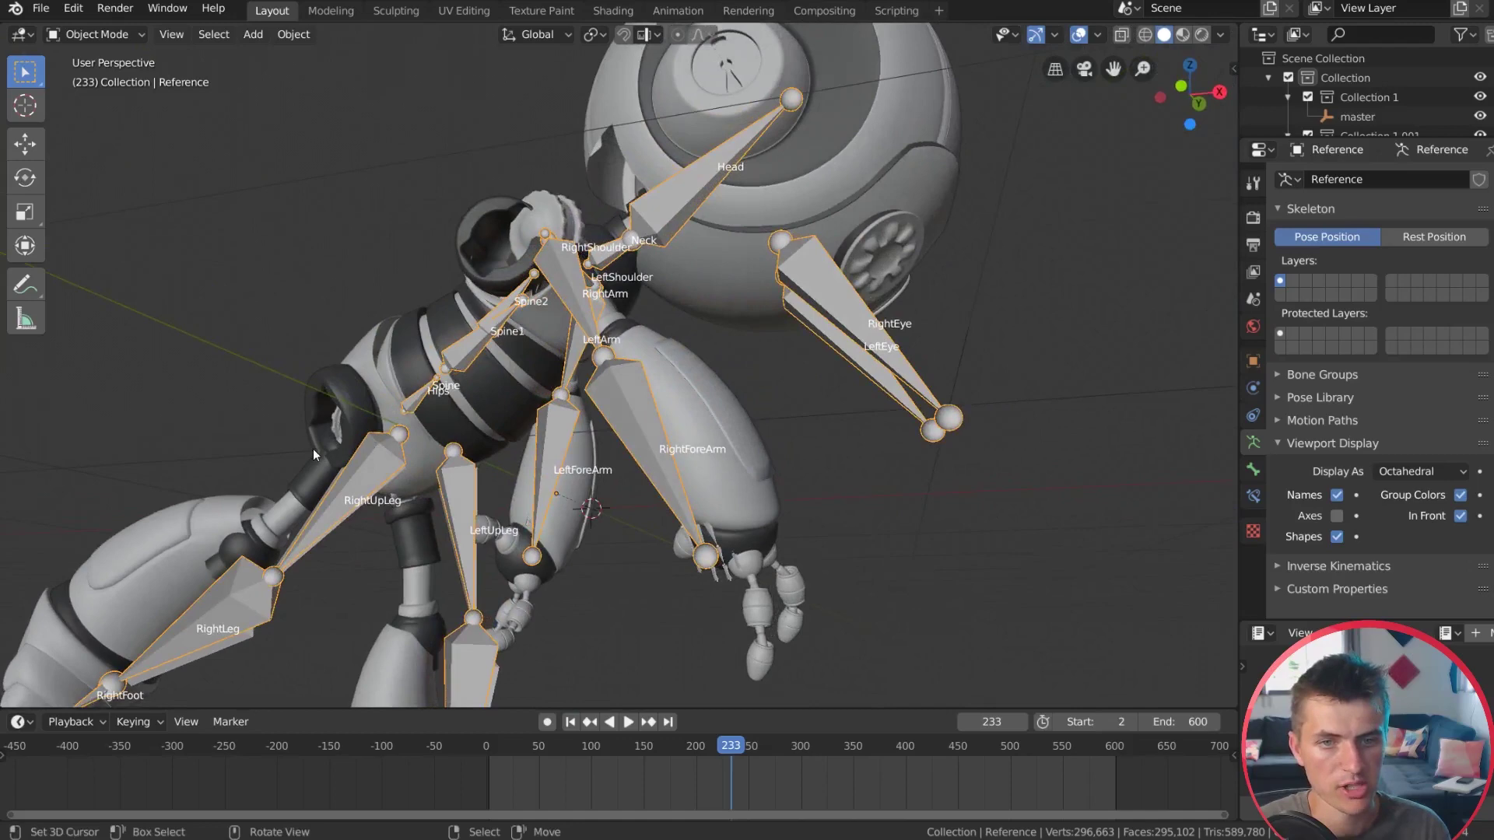
# Step: Compare the leg bones' edit position with the posed robot's hips and legs from several sides
pyautogui.press('Tab')
pyautogui.press('KP_1')
pyautogui.scroll(5, 704, 360)
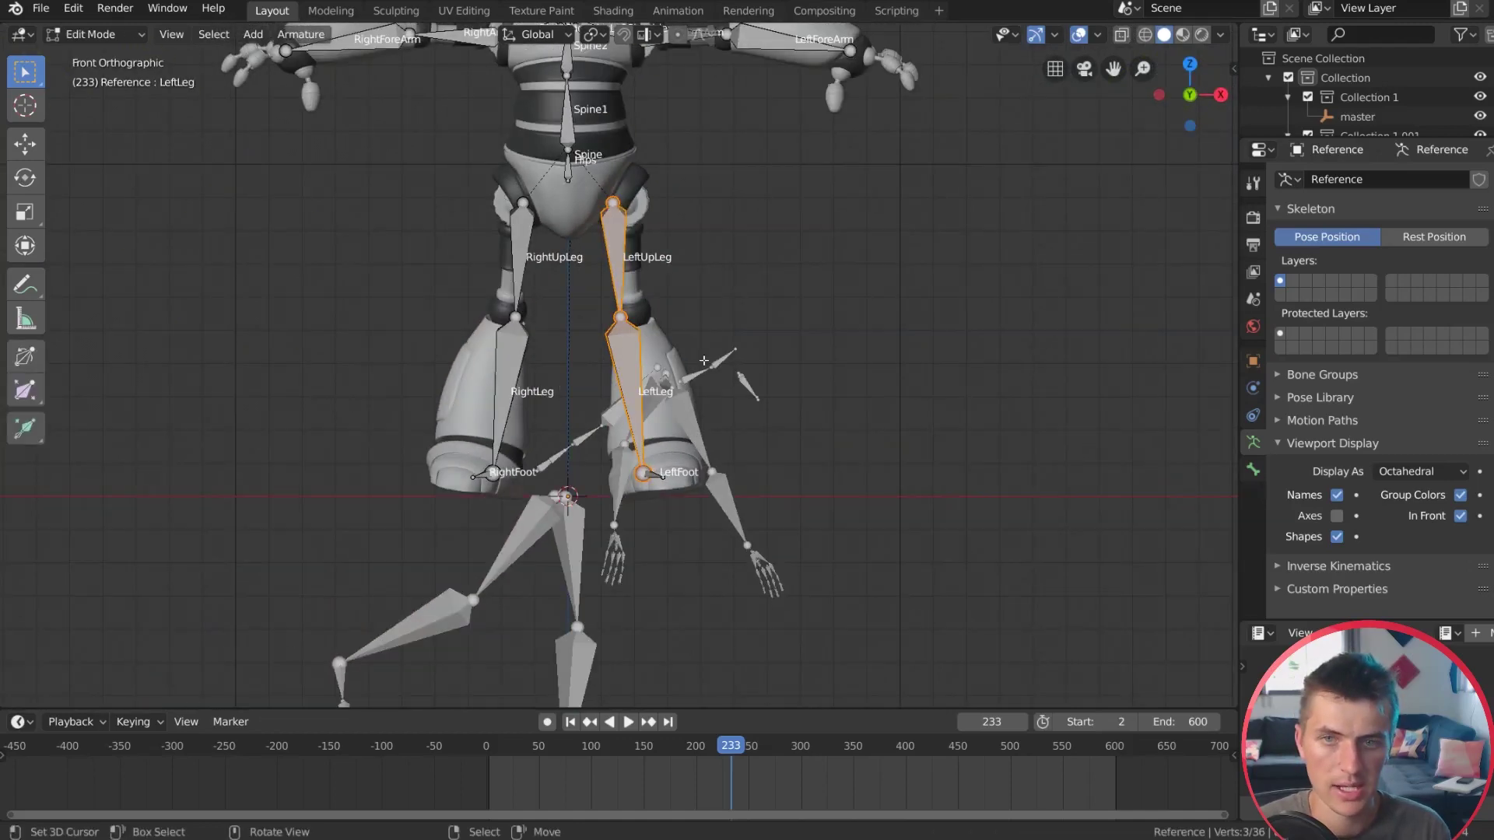
pyautogui.press('Tab')
pyautogui.moveTo(687, 351); pyautogui.dragTo(349, 529, button='middle')
pyautogui.scroll(-4, 348, 529)
pyautogui.moveTo(427, 498); pyautogui.dragTo(460, 493, button='middle')
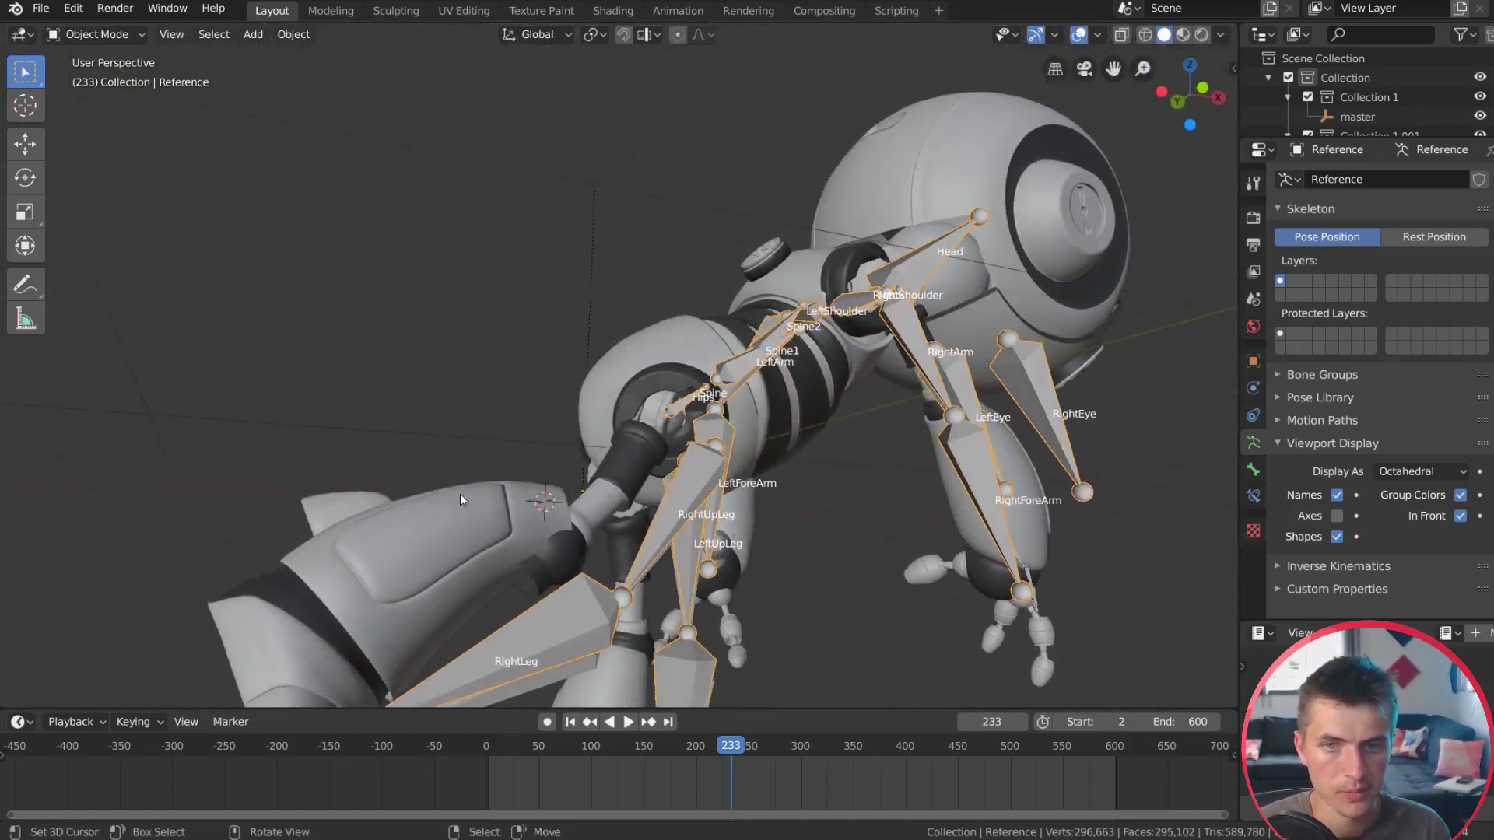
pyautogui.scroll(-3, 722, 458)
pyautogui.moveTo(722, 457); pyautogui.dragTo(422, 469, button='middle')
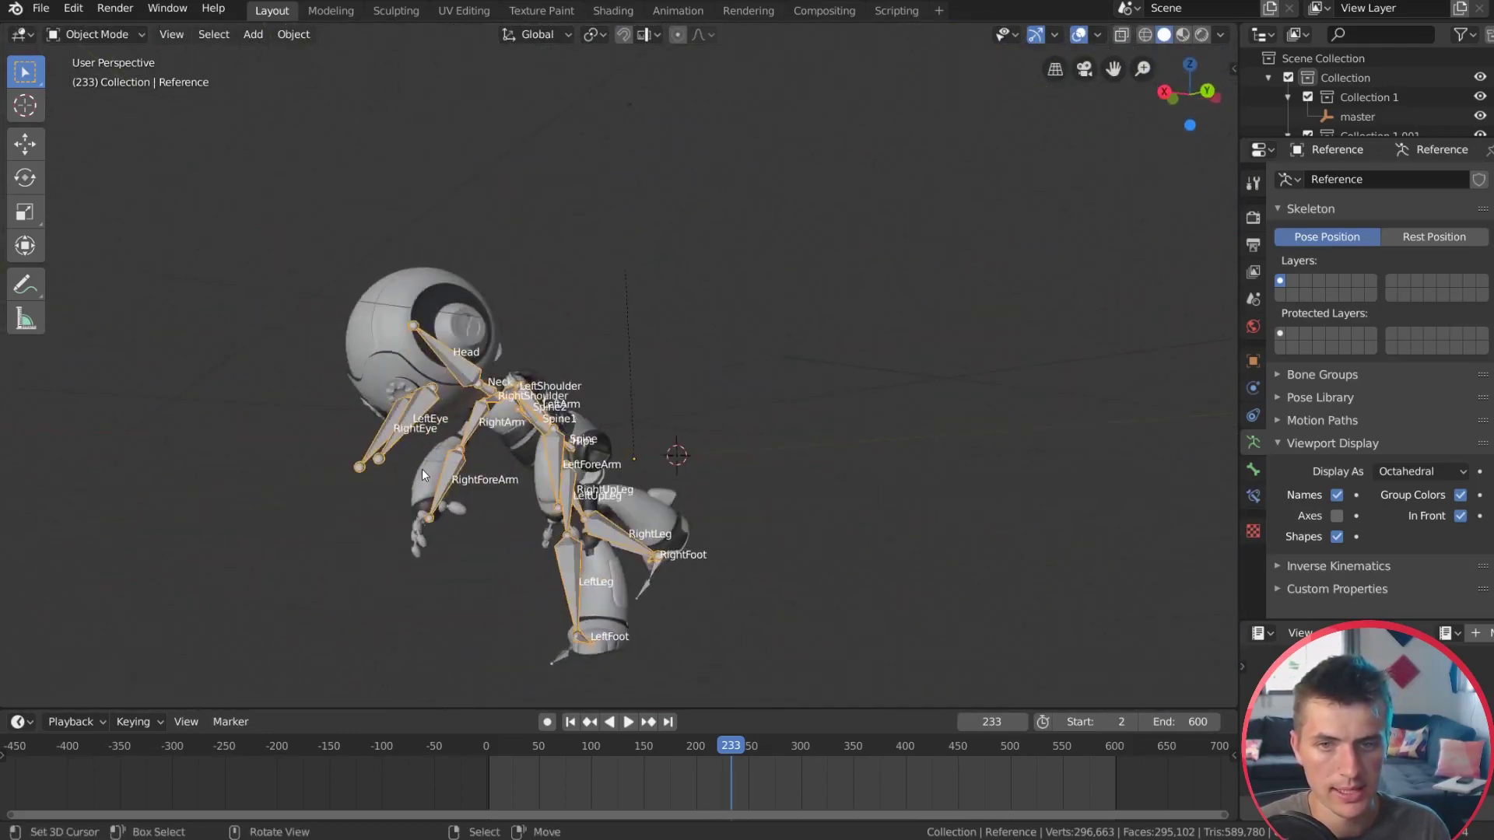
pyautogui.press('g')
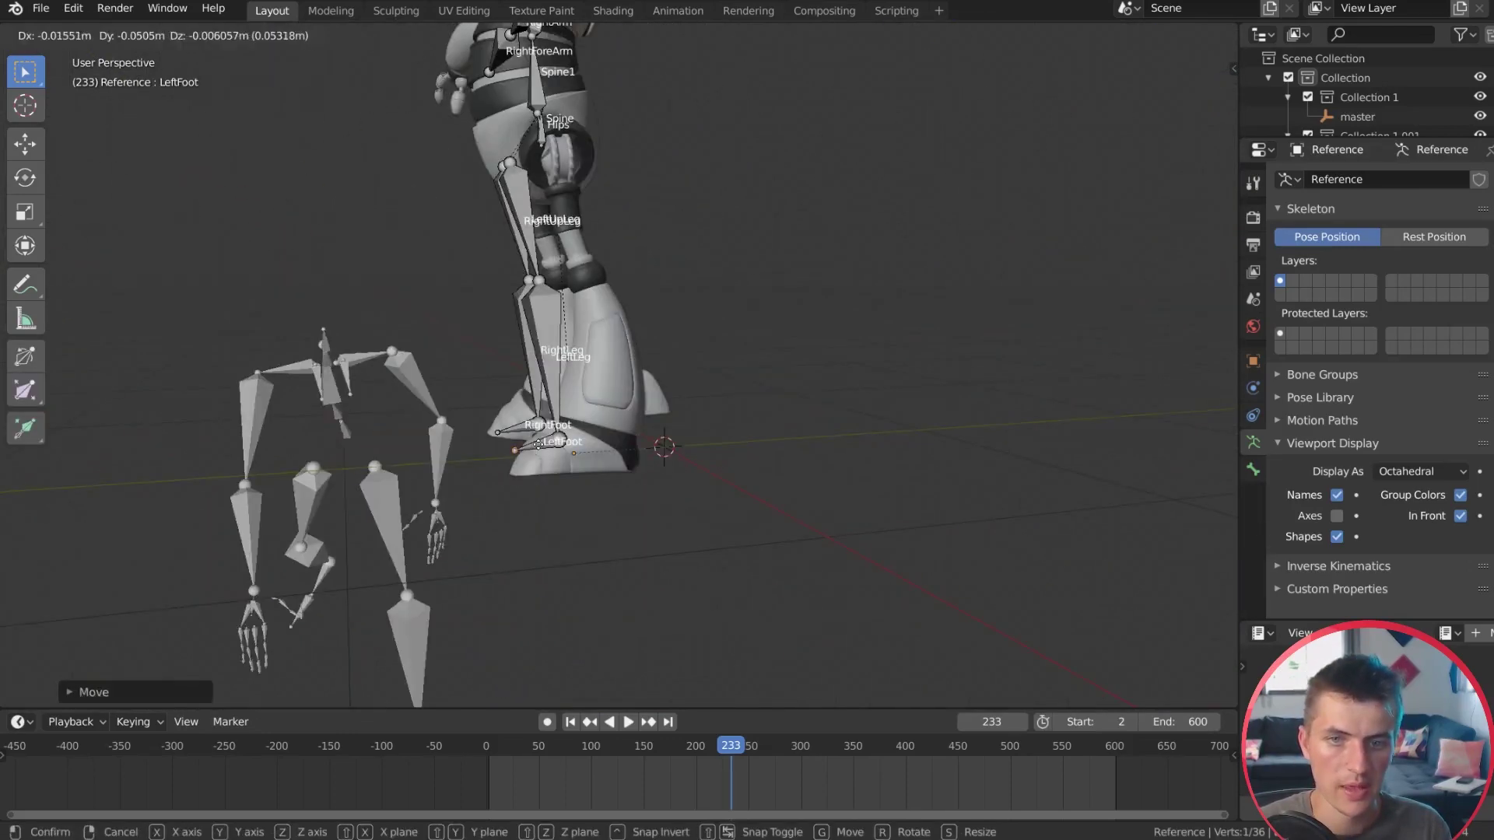
pyautogui.press('Return')
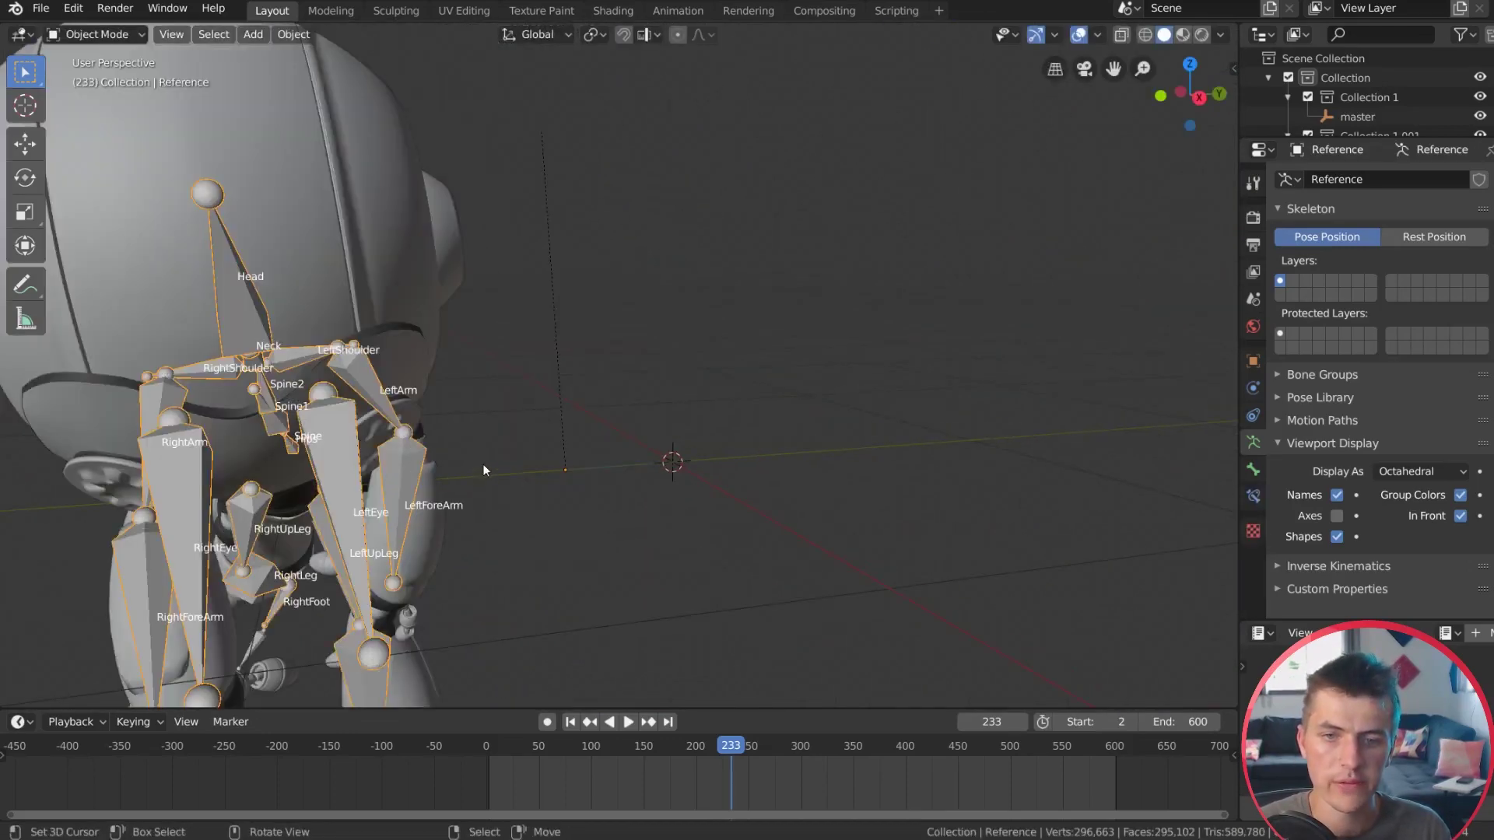
# Step: Switch the armature to Pose Mode and show the LeftFoot bone's constraints
pyautogui.moveTo(482, 464); pyautogui.dragTo(562, 574, button='middle')
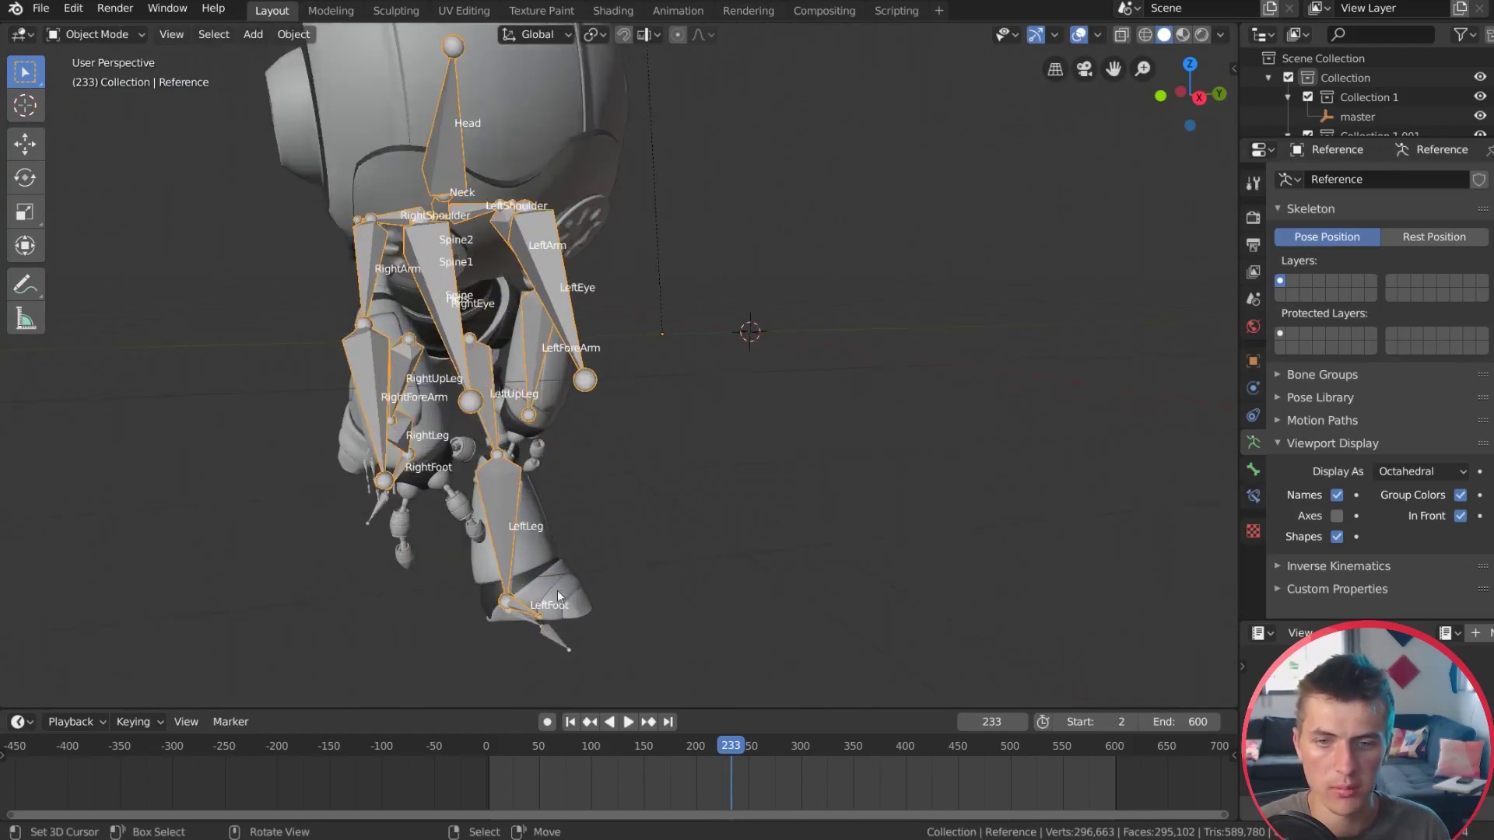
pyautogui.click(558, 593)
pyautogui.click(542, 617)
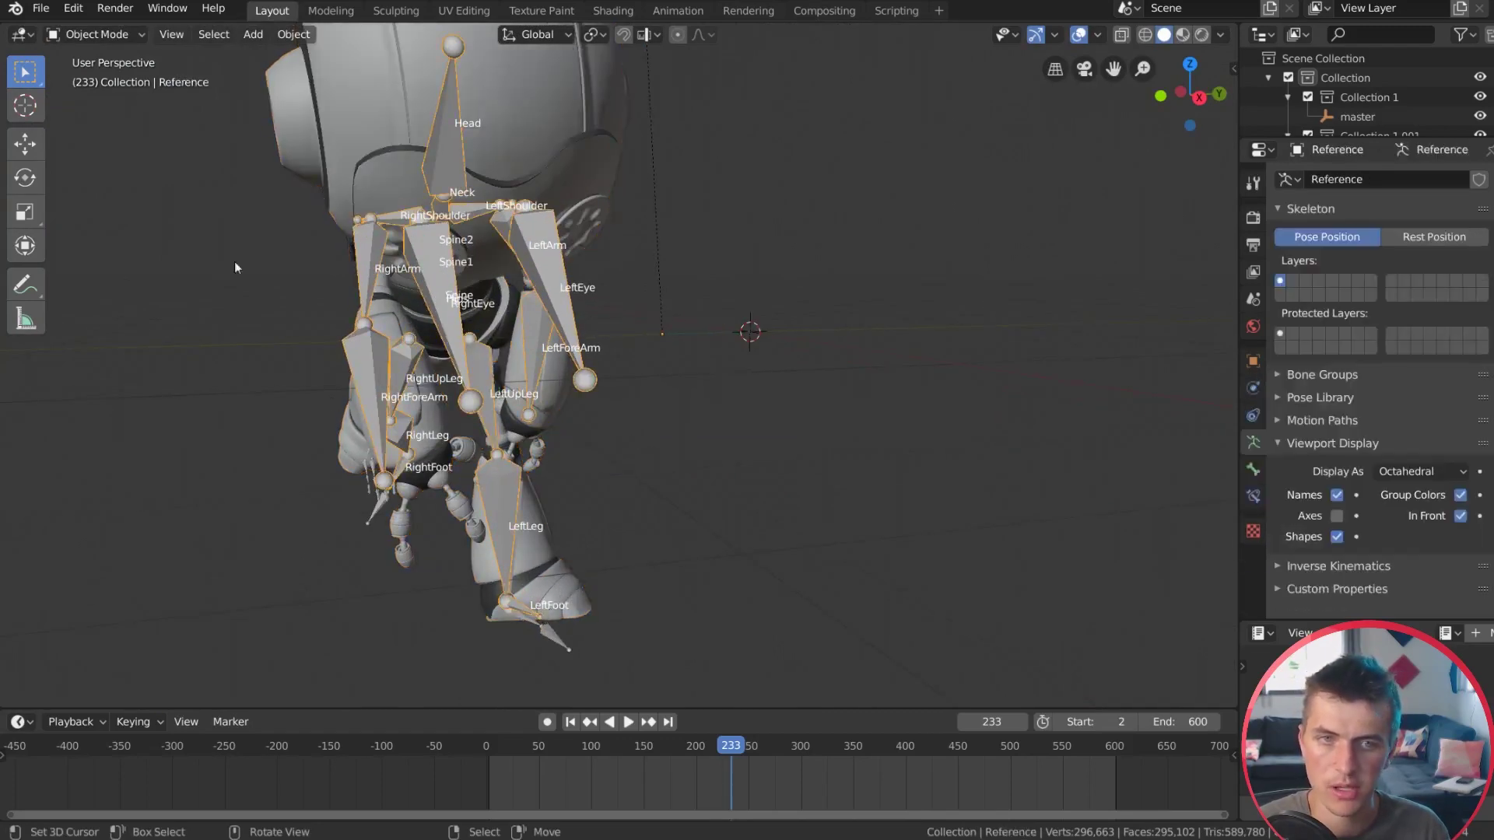
pyautogui.click(105, 39)
pyautogui.click(116, 92)
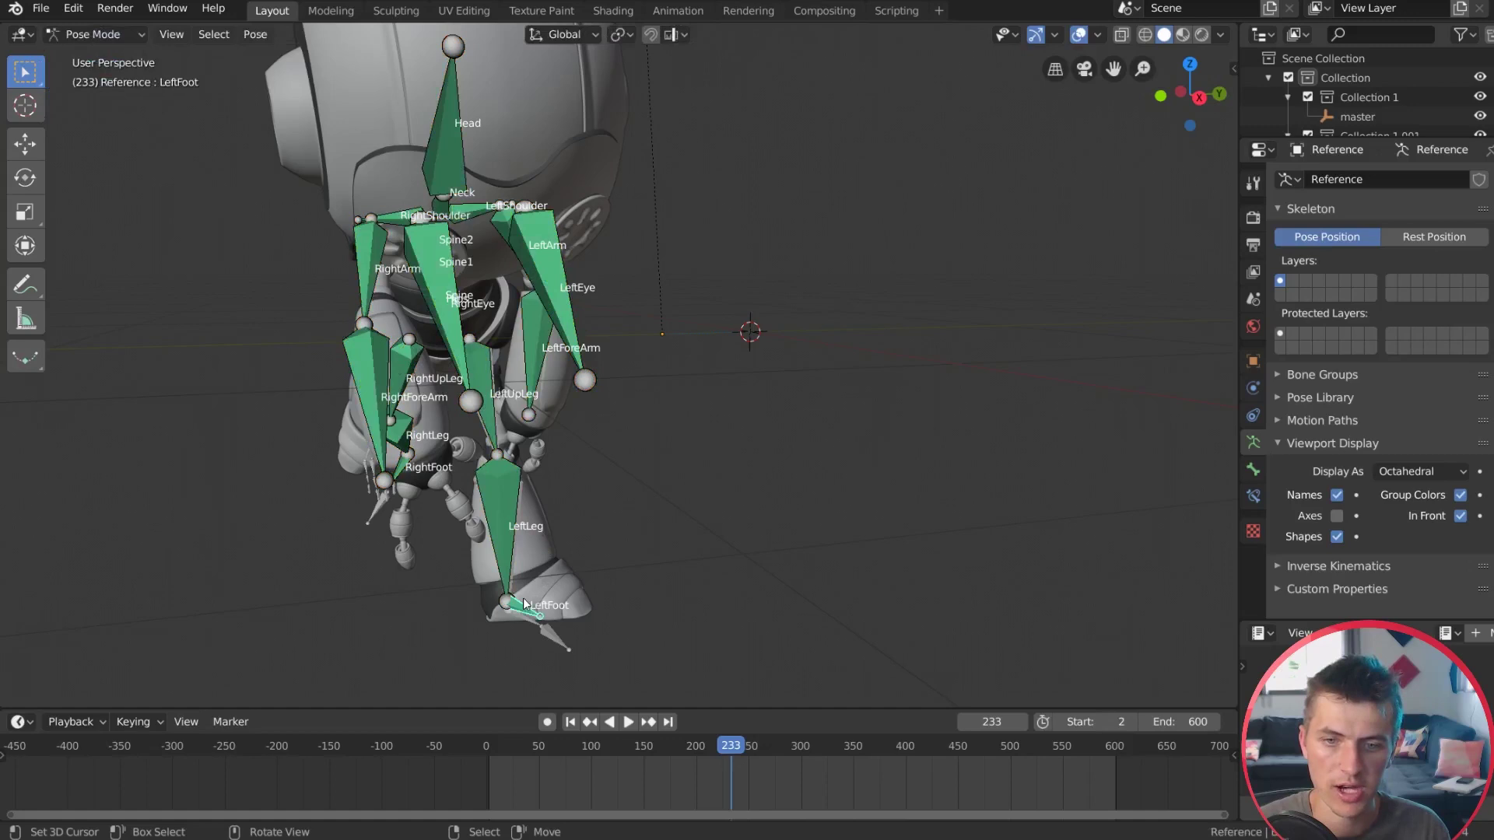
pyautogui.click(1252, 494)
# Step: Try Reference.001 as the LeftFoot bone's Copy Transforms target, and clear the target again
pyautogui.click(1400, 242)
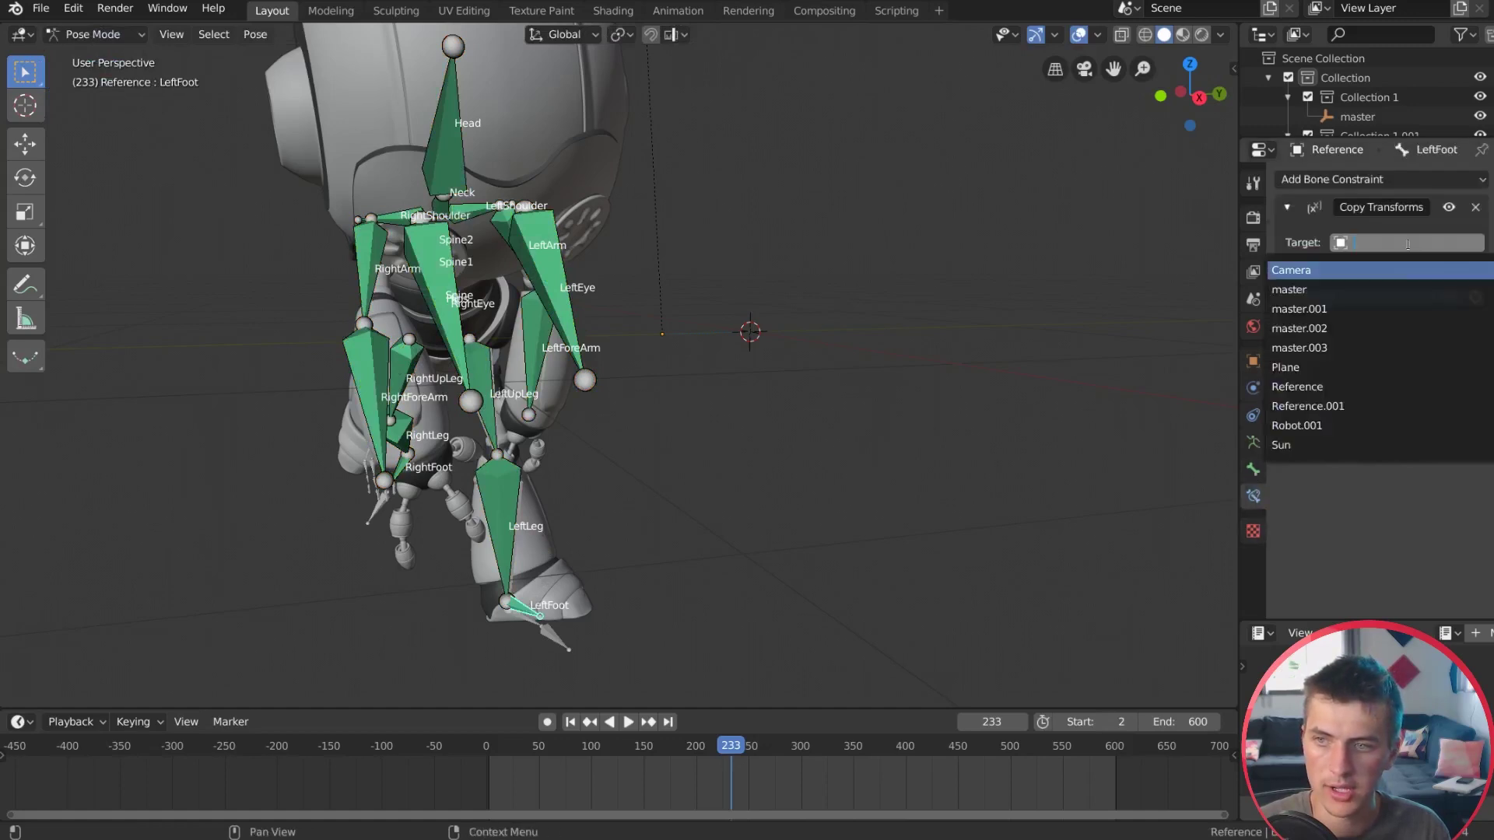
pyautogui.click(1323, 406)
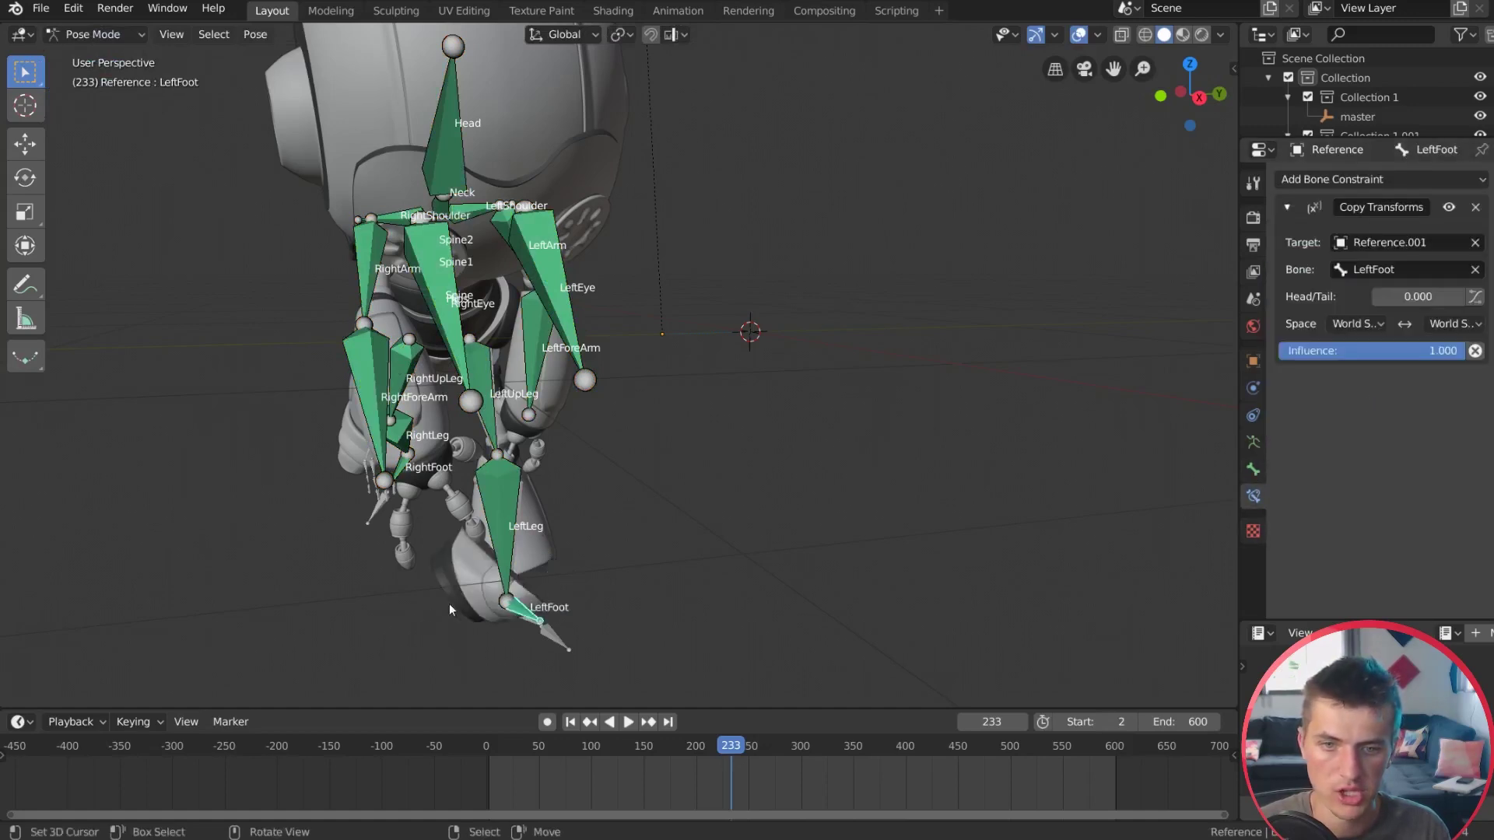
pyautogui.click(1475, 242)
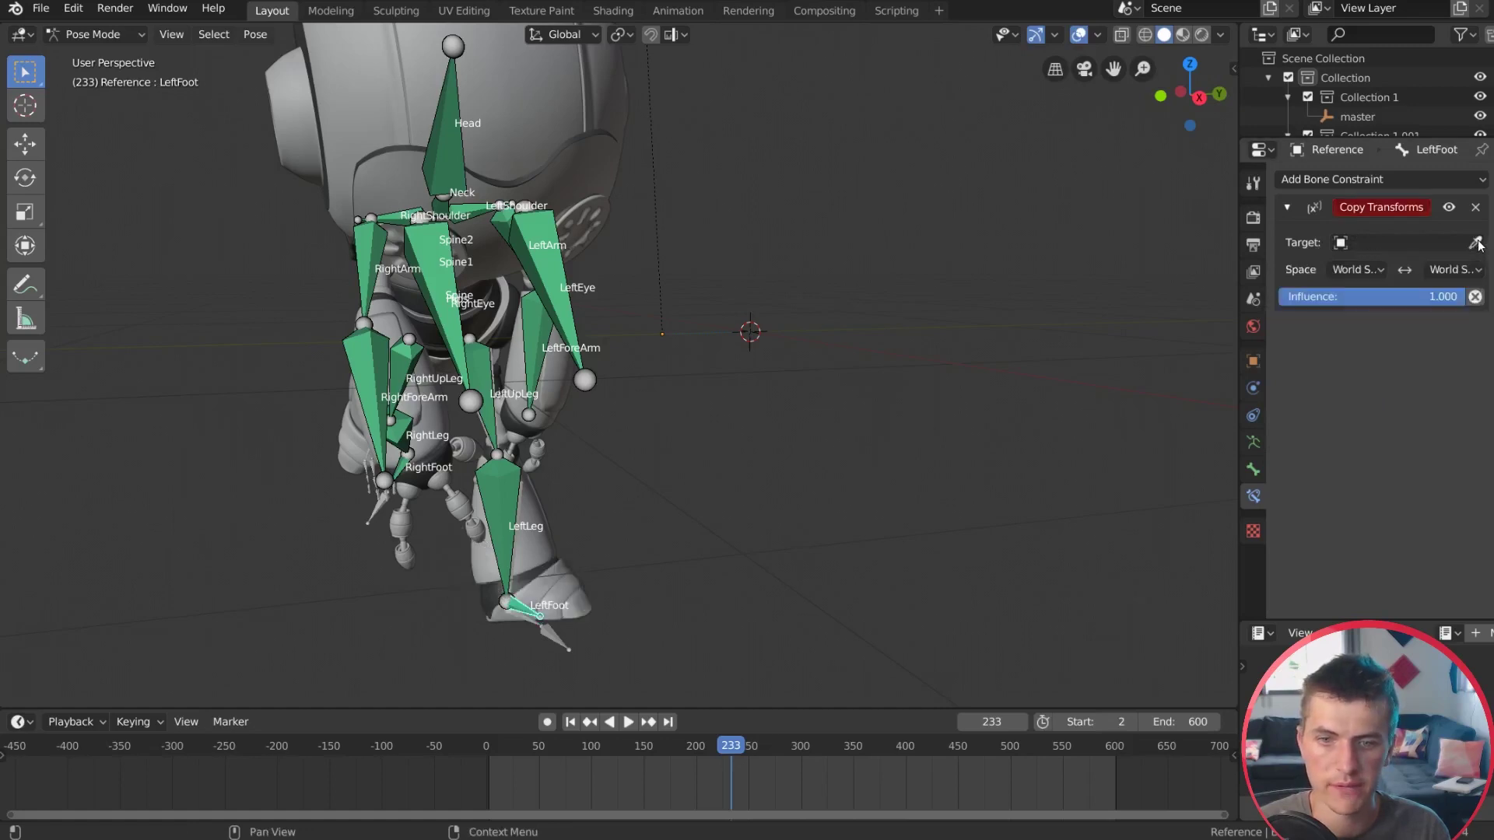
# Step: Select the LeftLeg bone and examine the posed legs and hips from different sides
pyautogui.scroll(1, 769, 564)
pyautogui.moveTo(768, 558); pyautogui.dragTo(493, 576, button='middle')
pyautogui.click(493, 577)
pyautogui.moveTo(567, 531); pyautogui.dragTo(666, 389, button='middle')
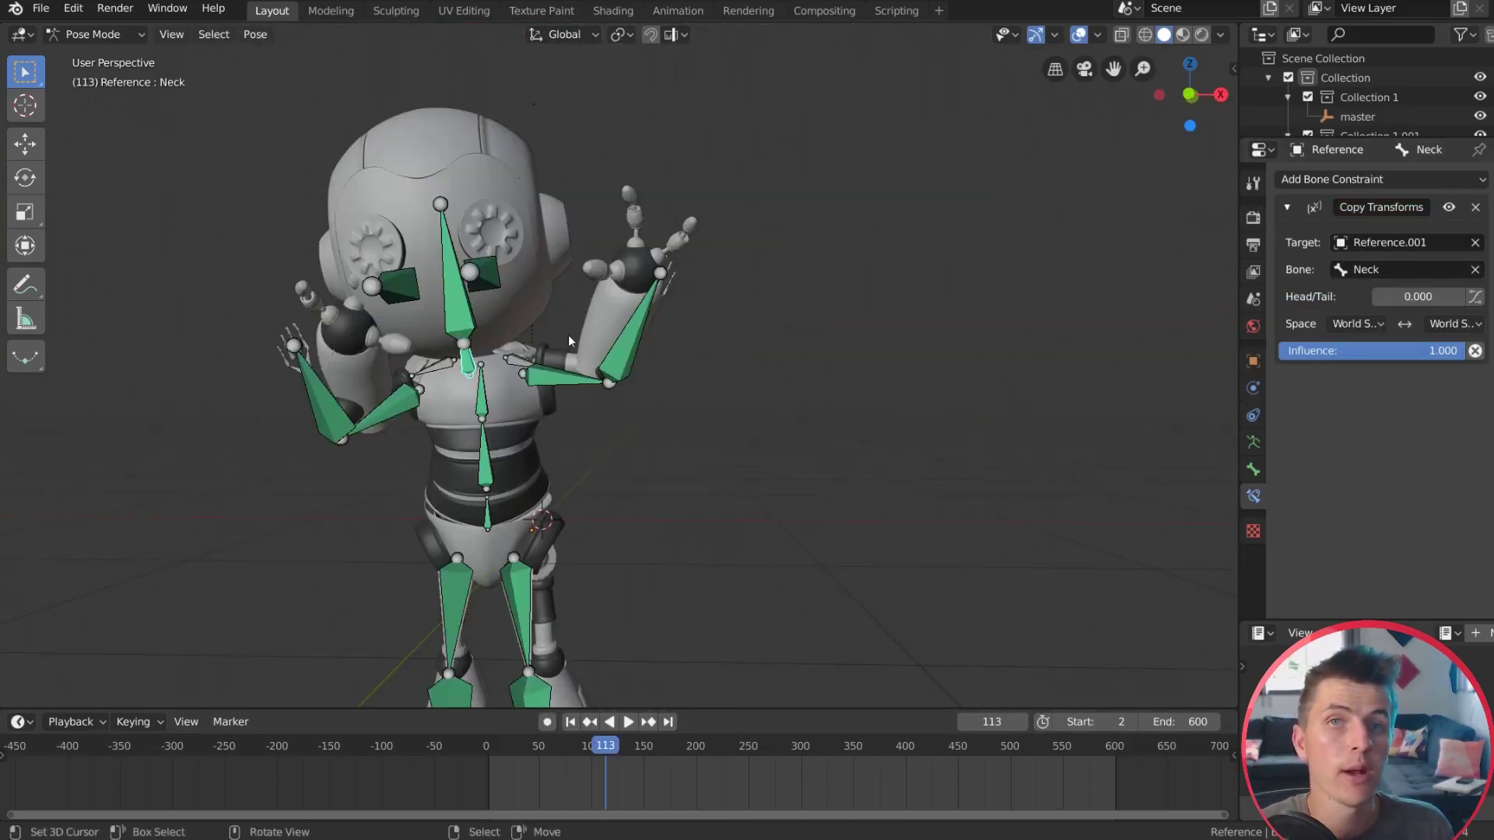
pyautogui.moveTo(455, 373); pyautogui.dragTo(424, 406, button='middle')
# Step: Remove the Copy Transforms constraint from the Spine2 bone and select the Neck bone
pyautogui.click(470, 413)
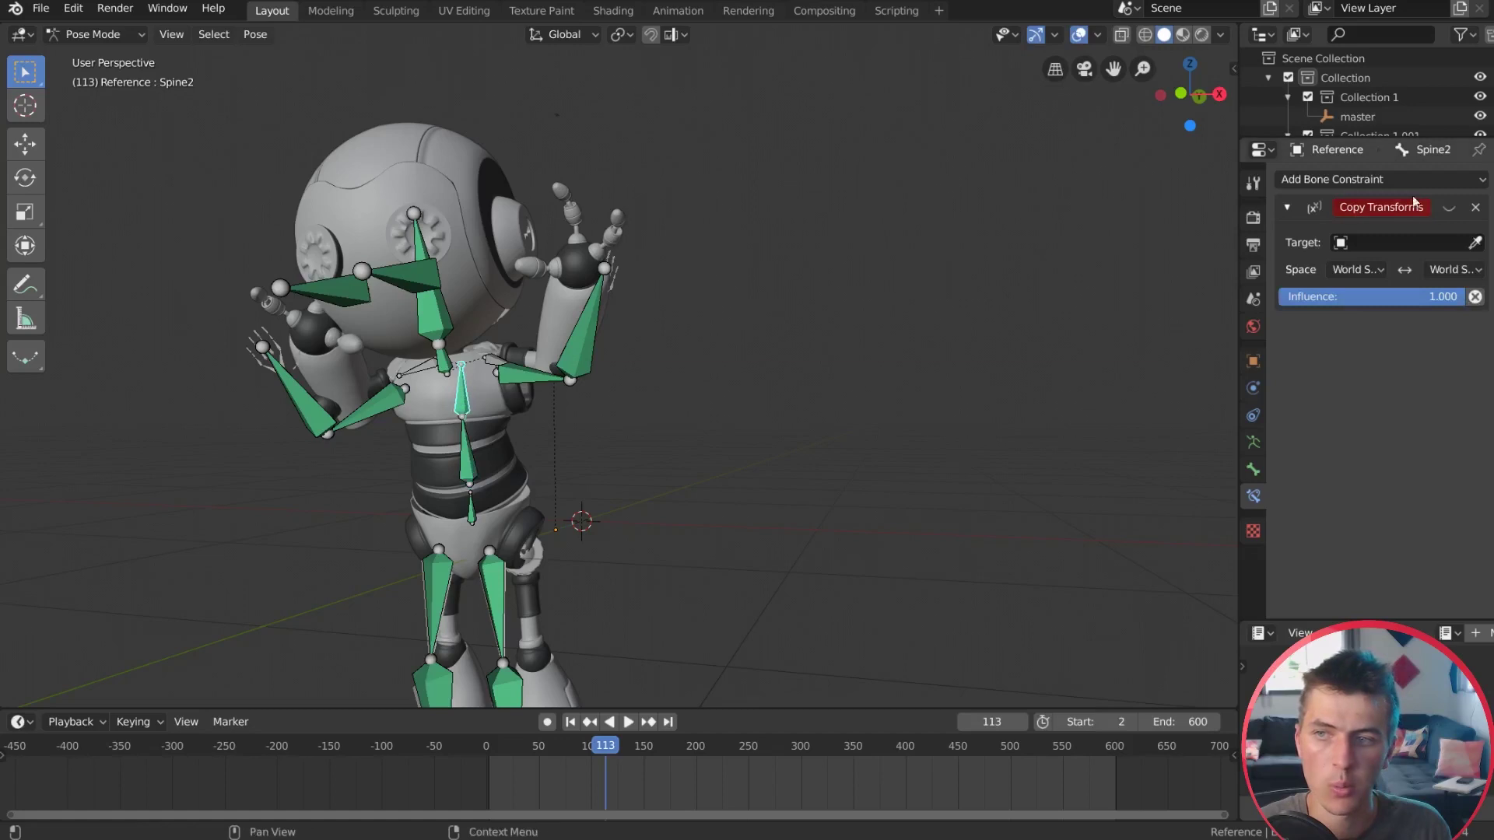
pyautogui.click(1476, 208)
pyautogui.click(449, 364)
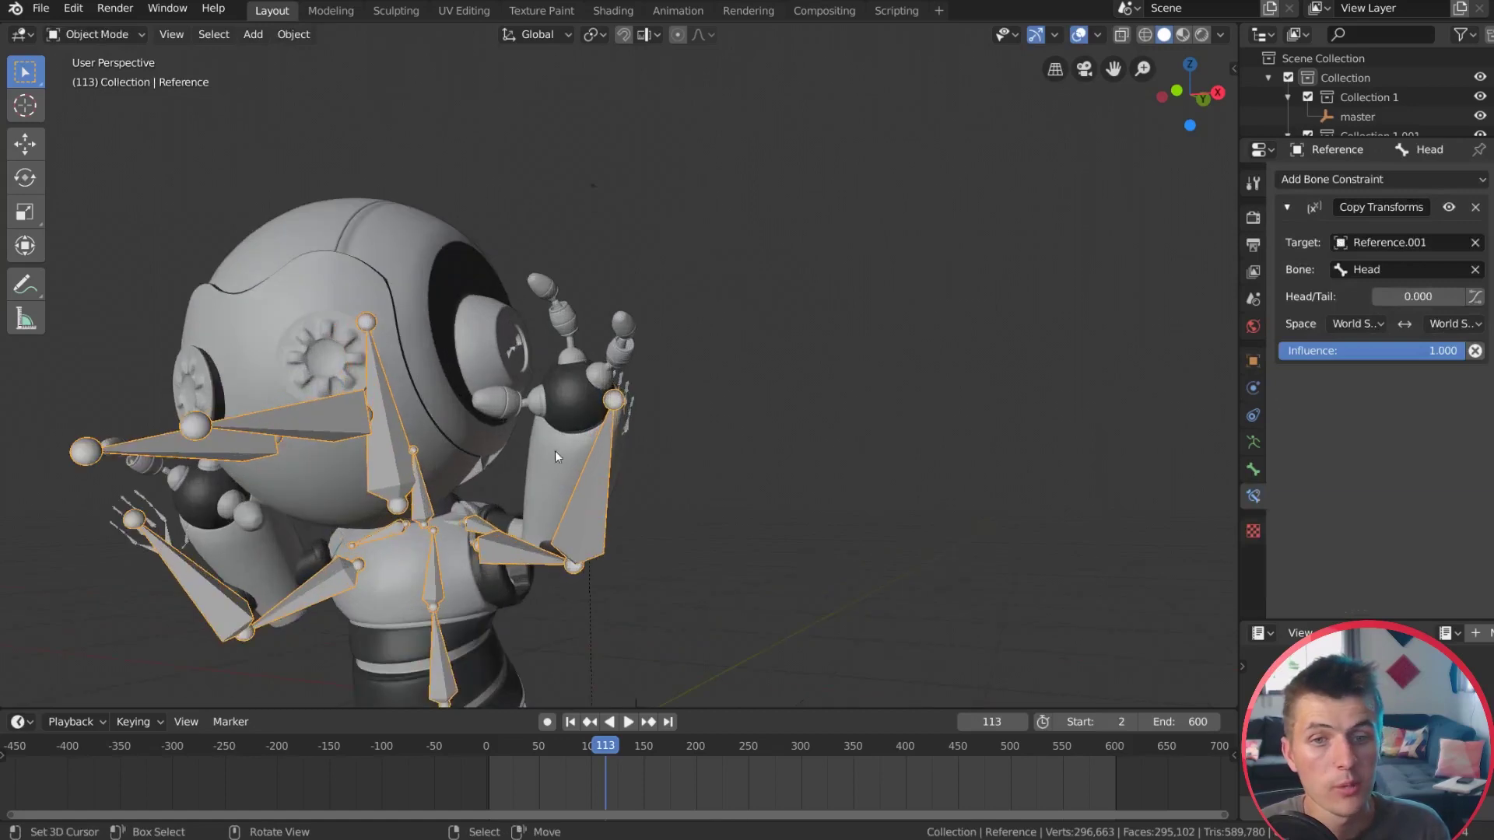
# Step: Reposition the joint between the Neck and Head bones in Edit Mode to fit the robot's neck
pyautogui.moveTo(554, 450); pyautogui.dragTo(484, 361, button='middle')
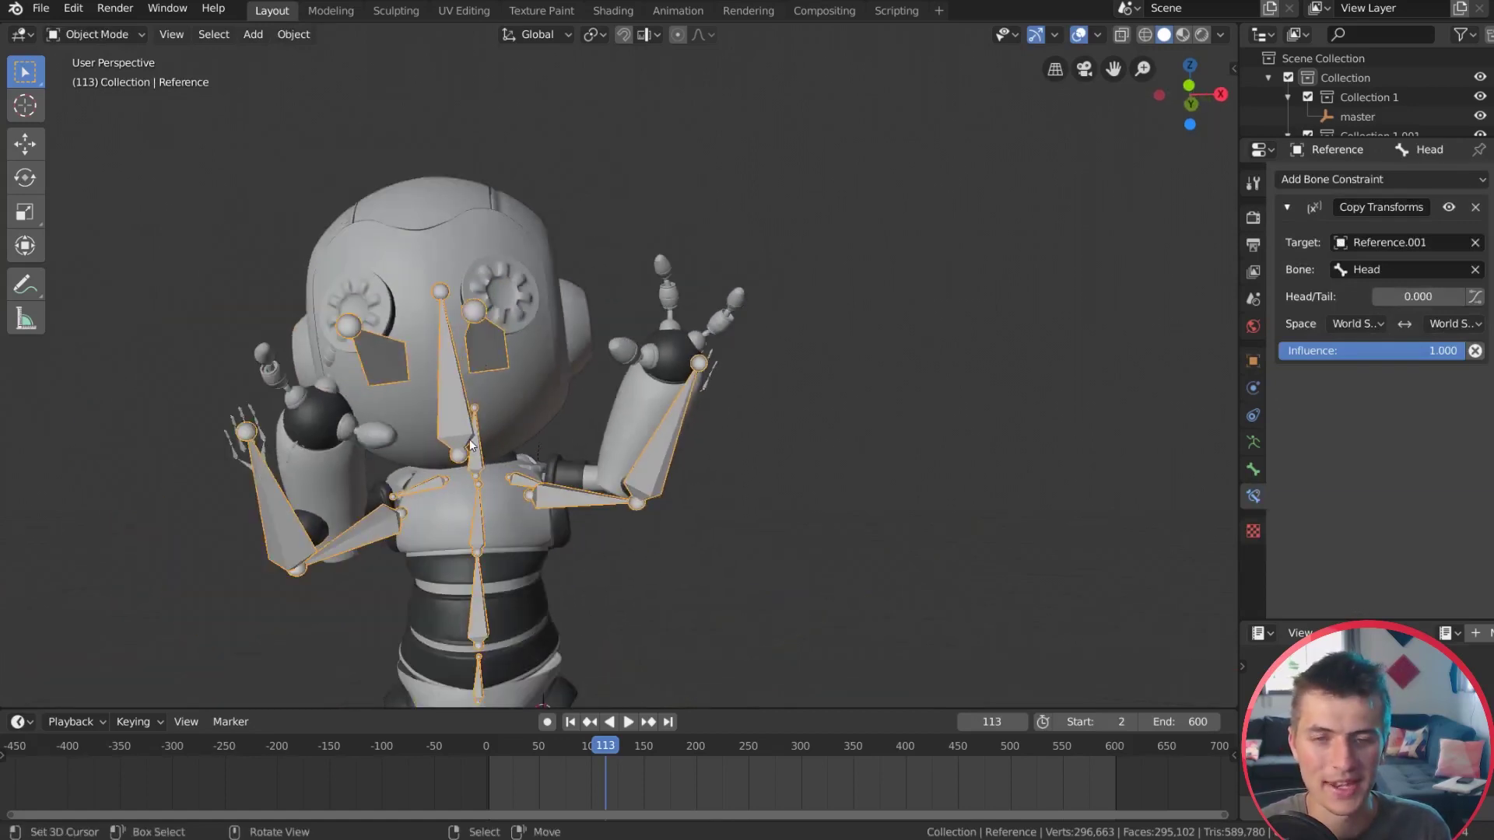
pyautogui.press('Tab')
pyautogui.scroll(5, 585, 306)
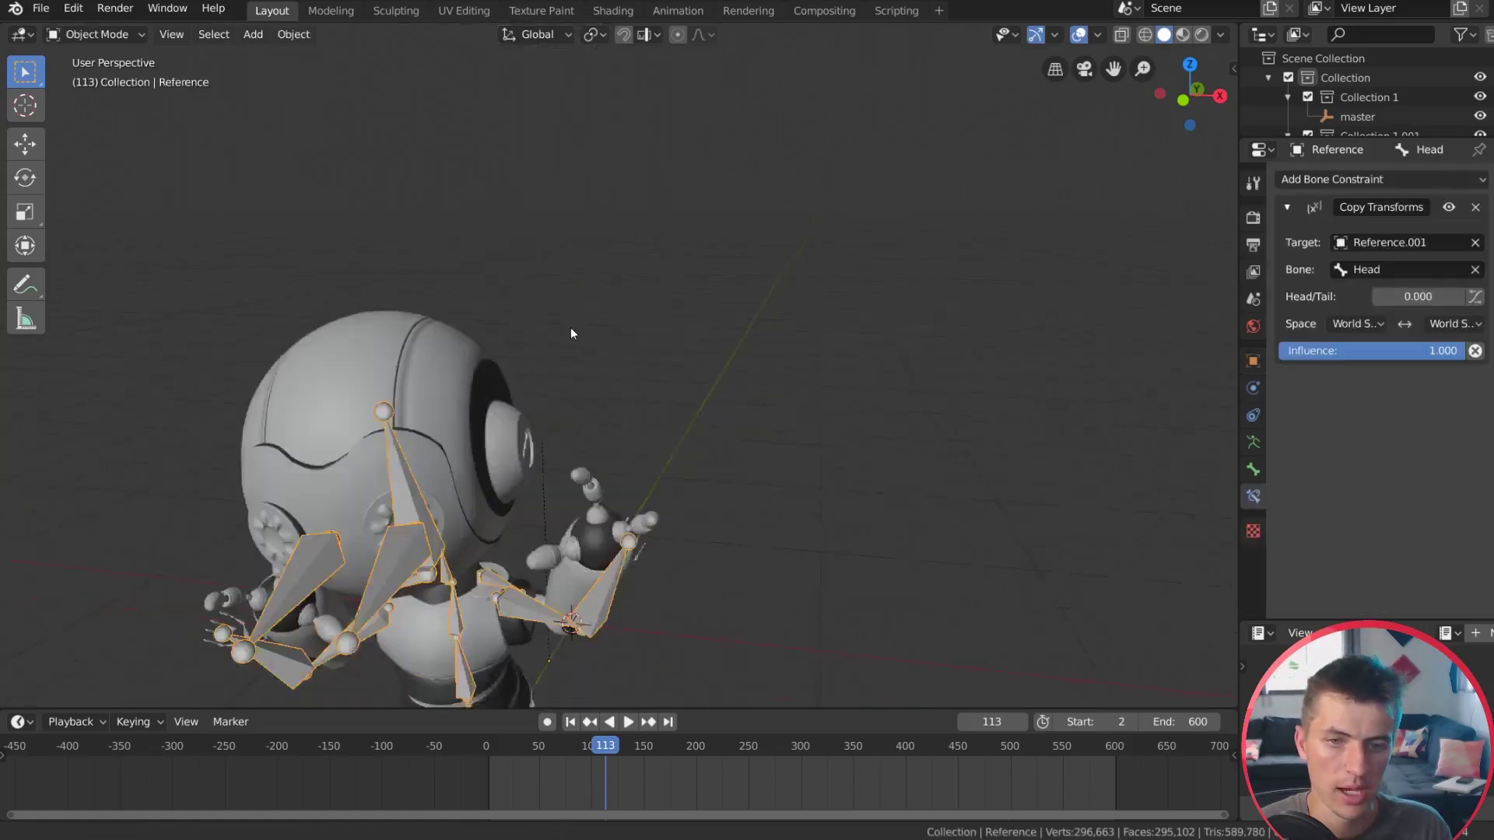
pyautogui.moveTo(571, 328)
pyautogui.mouseDown(button='middle')
pyautogui.moveTo(585, 255)
pyautogui.moveTo(559, 317)
pyautogui.mouseUp(button='middle')
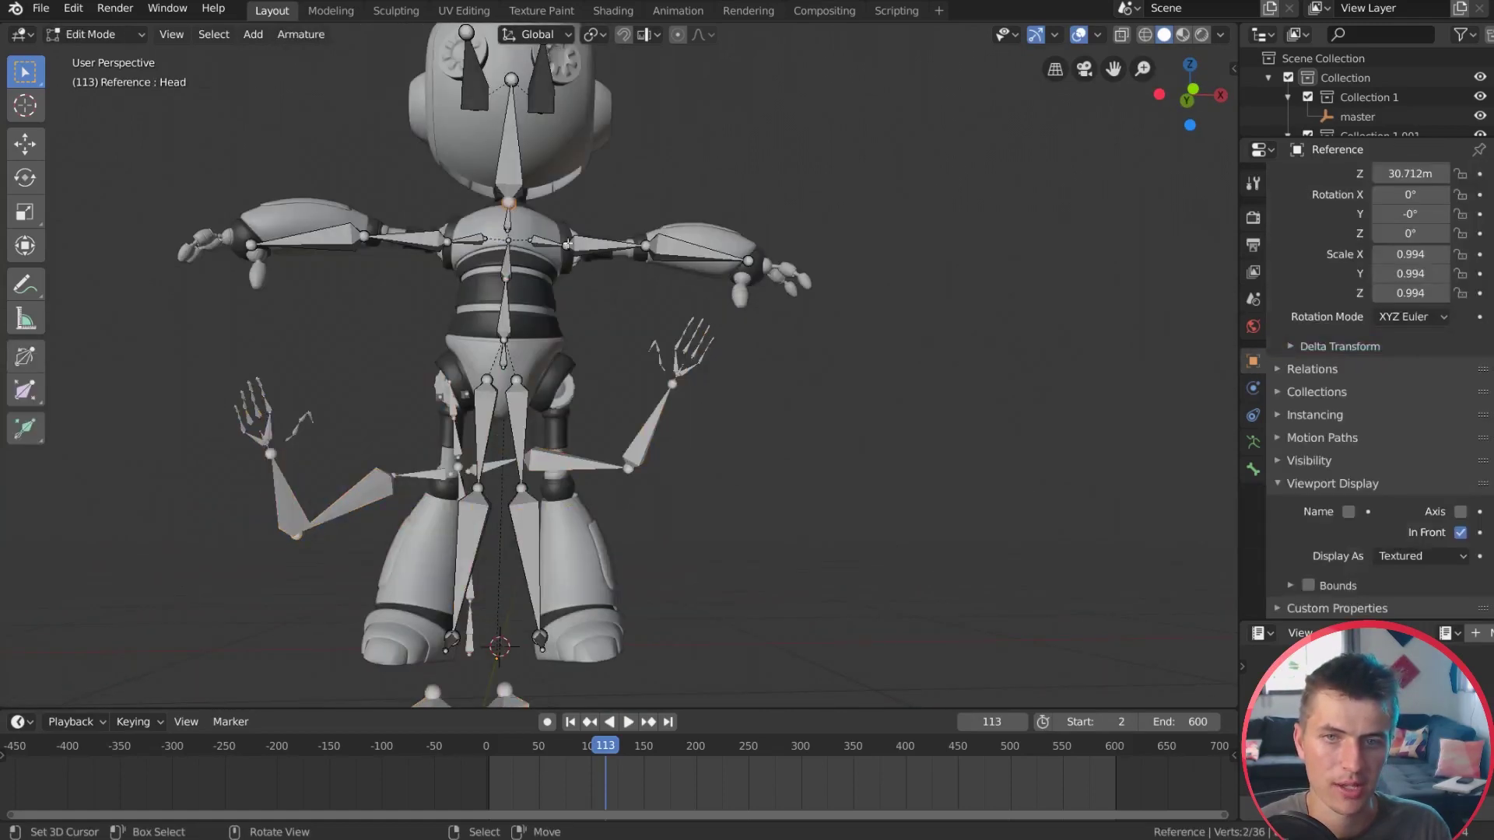
pyautogui.scroll(2, 566, 281)
pyautogui.press('g')
pyautogui.click(566, 280)
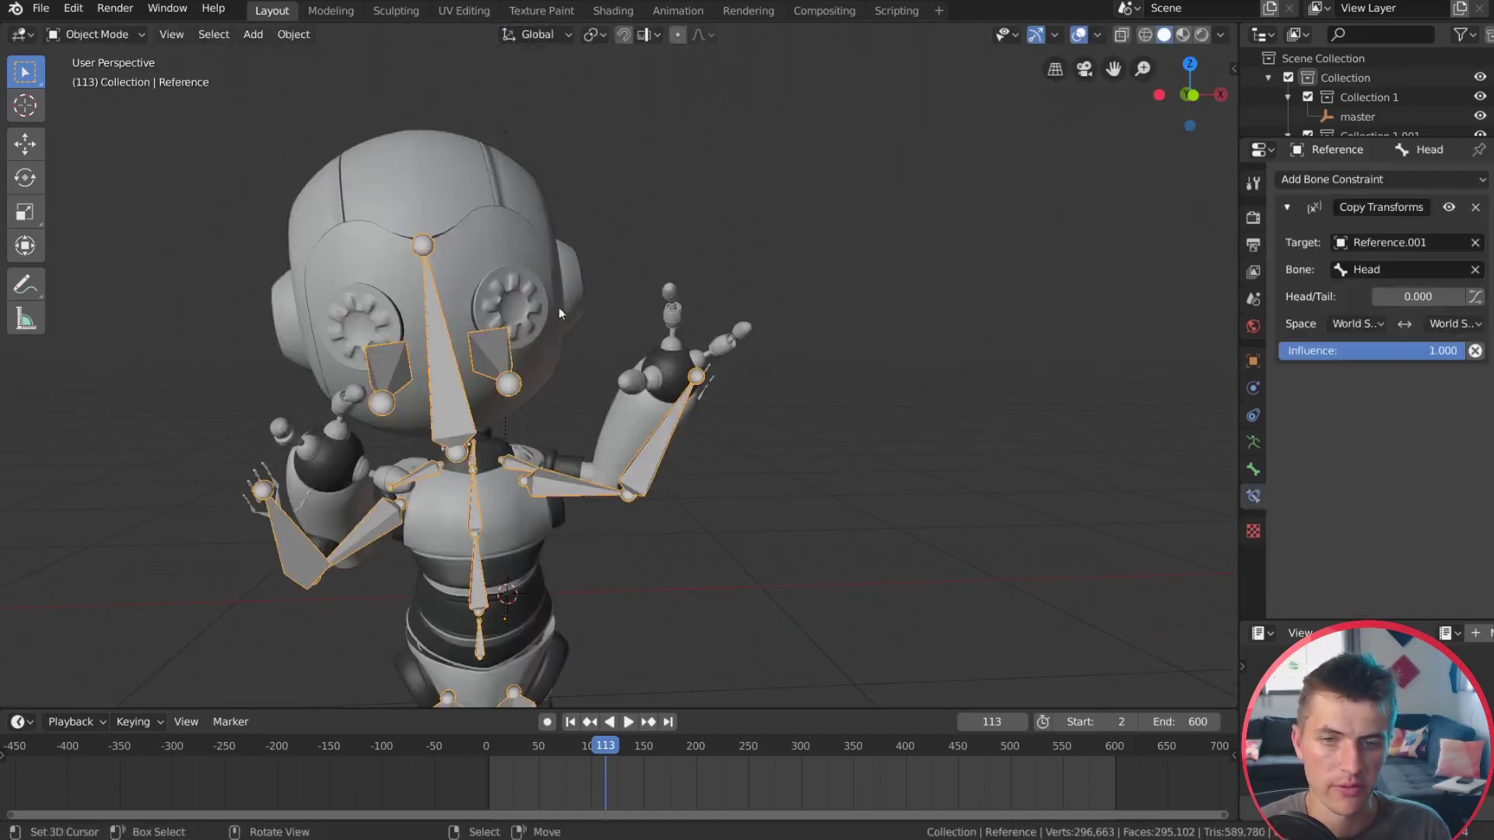
pyautogui.moveTo(559, 306); pyautogui.dragTo(526, 348, button='middle')
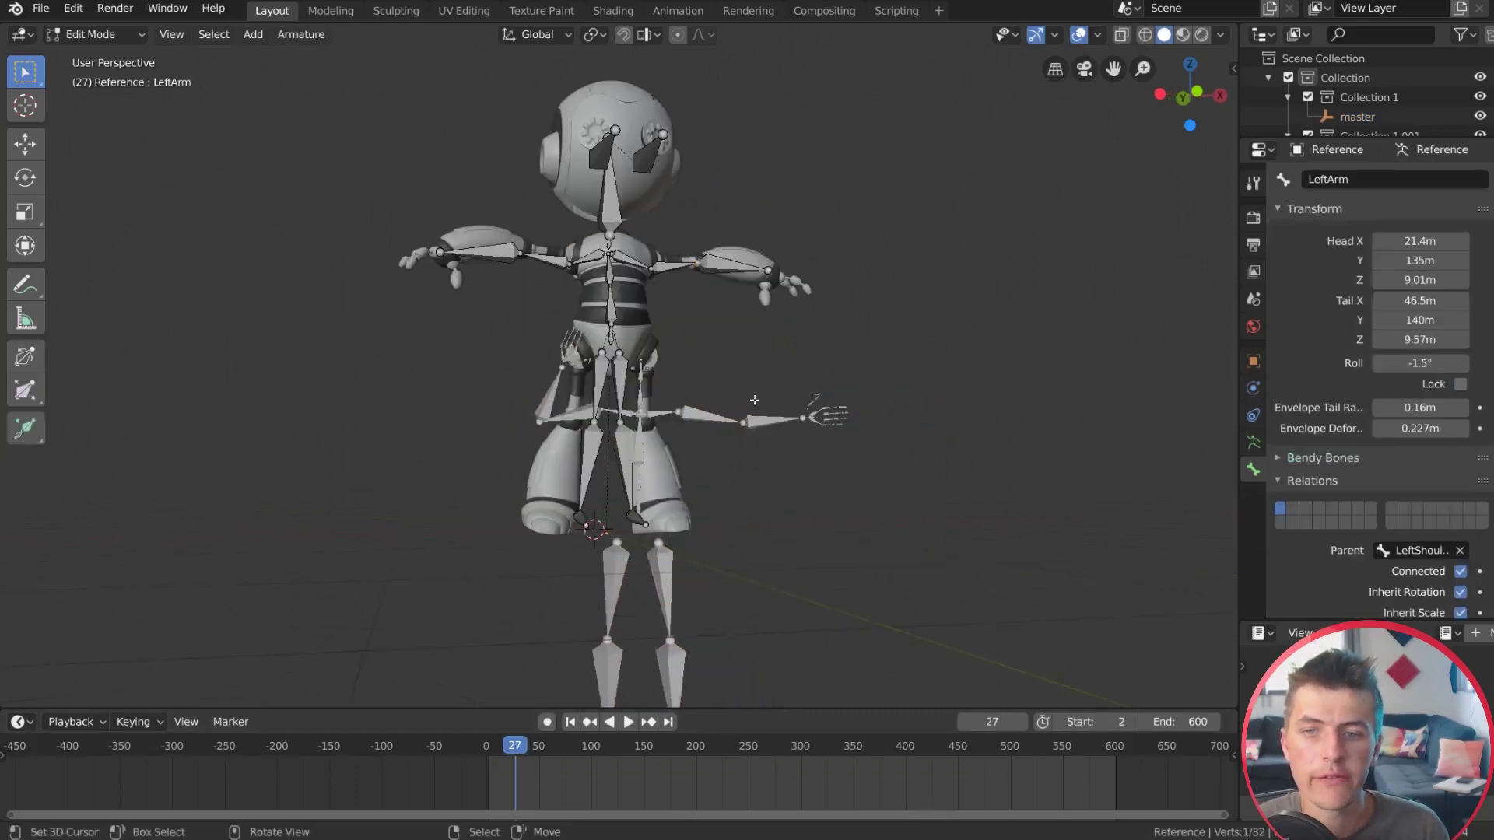
# Step: Return the armature to Object Mode and check the robot's motion at frames 279 and 166
pyautogui.moveTo(708, 328)
pyautogui.mouseDown(button='middle')
pyautogui.moveTo(698, 378)
pyautogui.moveTo(543, 247)
pyautogui.moveTo(706, 343)
pyautogui.moveTo(684, 362)
pyautogui.moveTo(692, 335)
pyautogui.mouseUp(button='middle')
pyautogui.press('Tab')
pyautogui.scroll(-4, 691, 354)
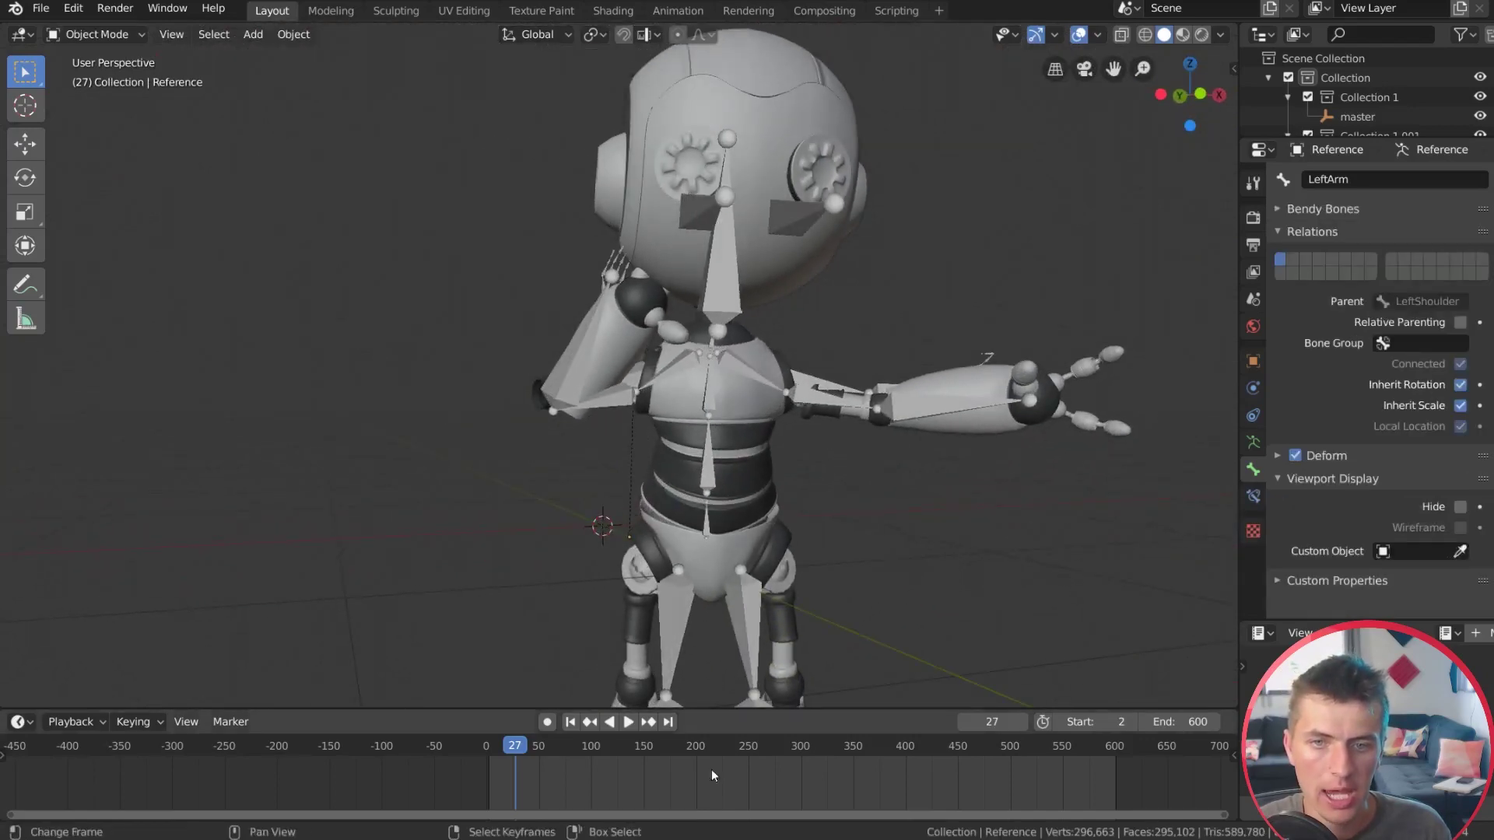
pyautogui.moveTo(609, 773); pyautogui.dragTo(778, 754)
pyautogui.moveTo(840, 545); pyautogui.dragTo(804, 477, button='middle')
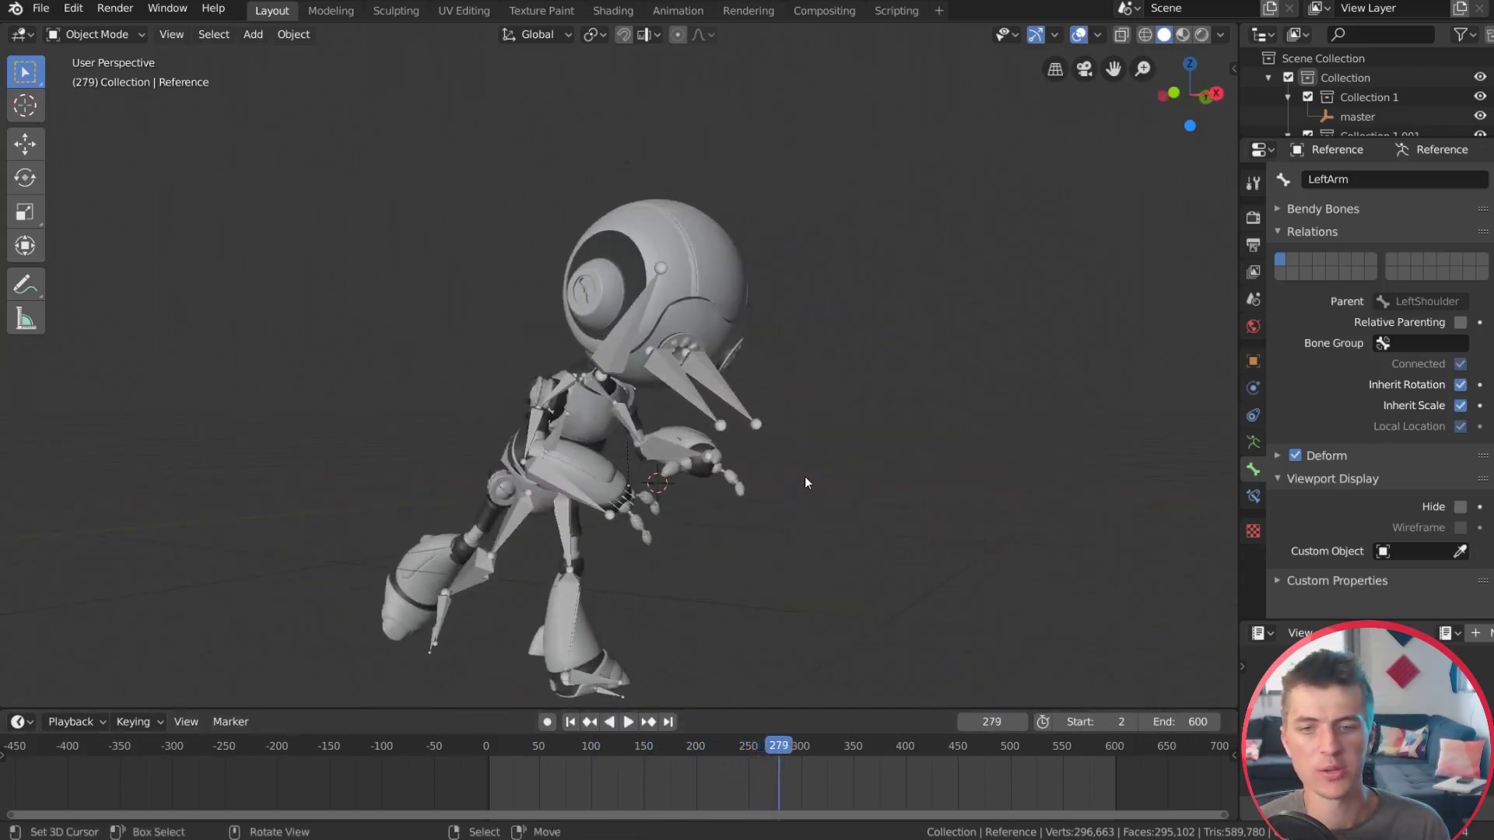
pyautogui.press('space')
pyautogui.moveTo(832, 779); pyautogui.dragTo(661, 749)
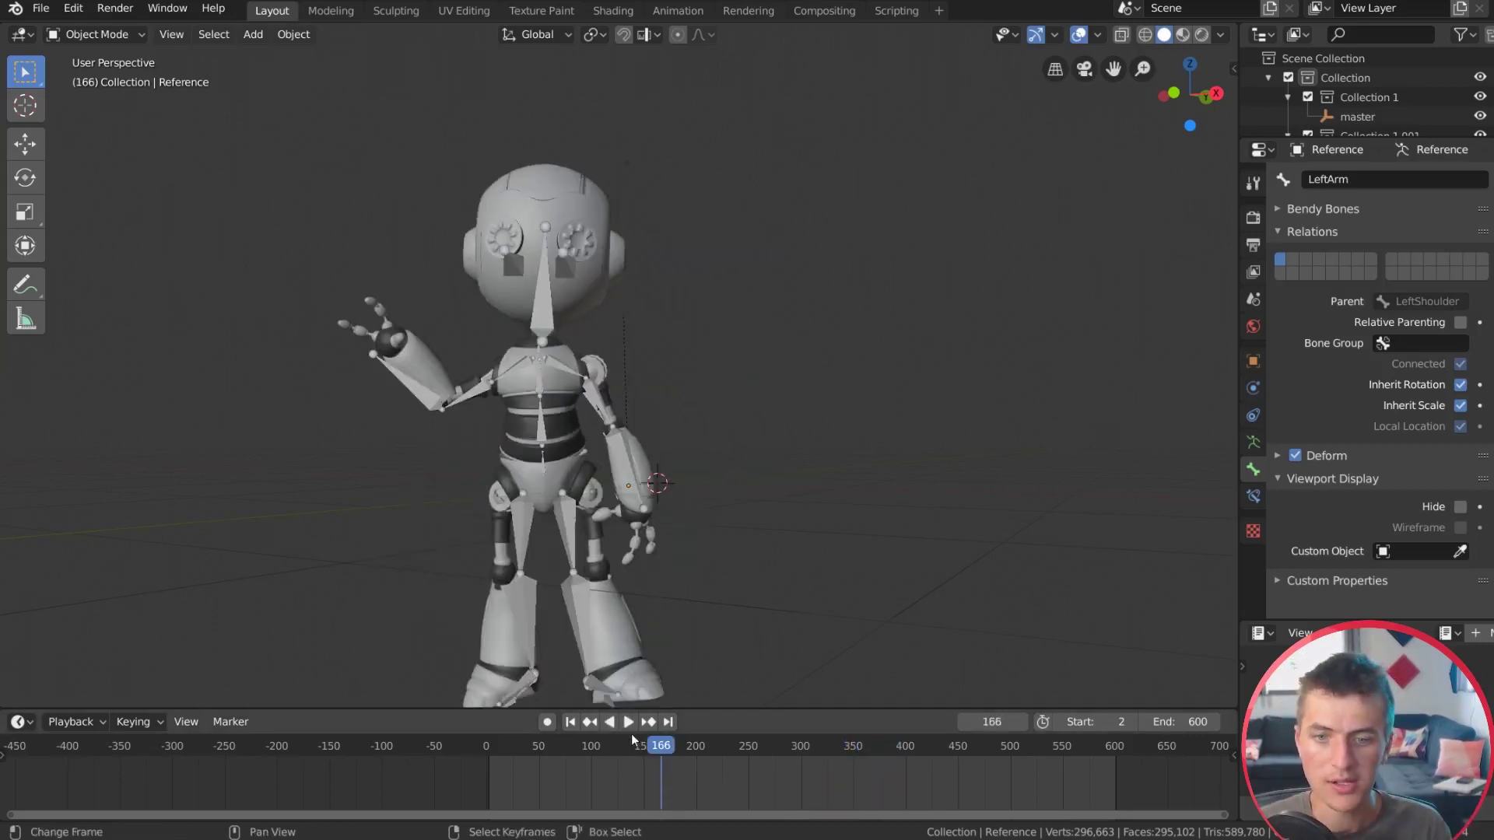
pyautogui.scroll(-2, 736, 506)
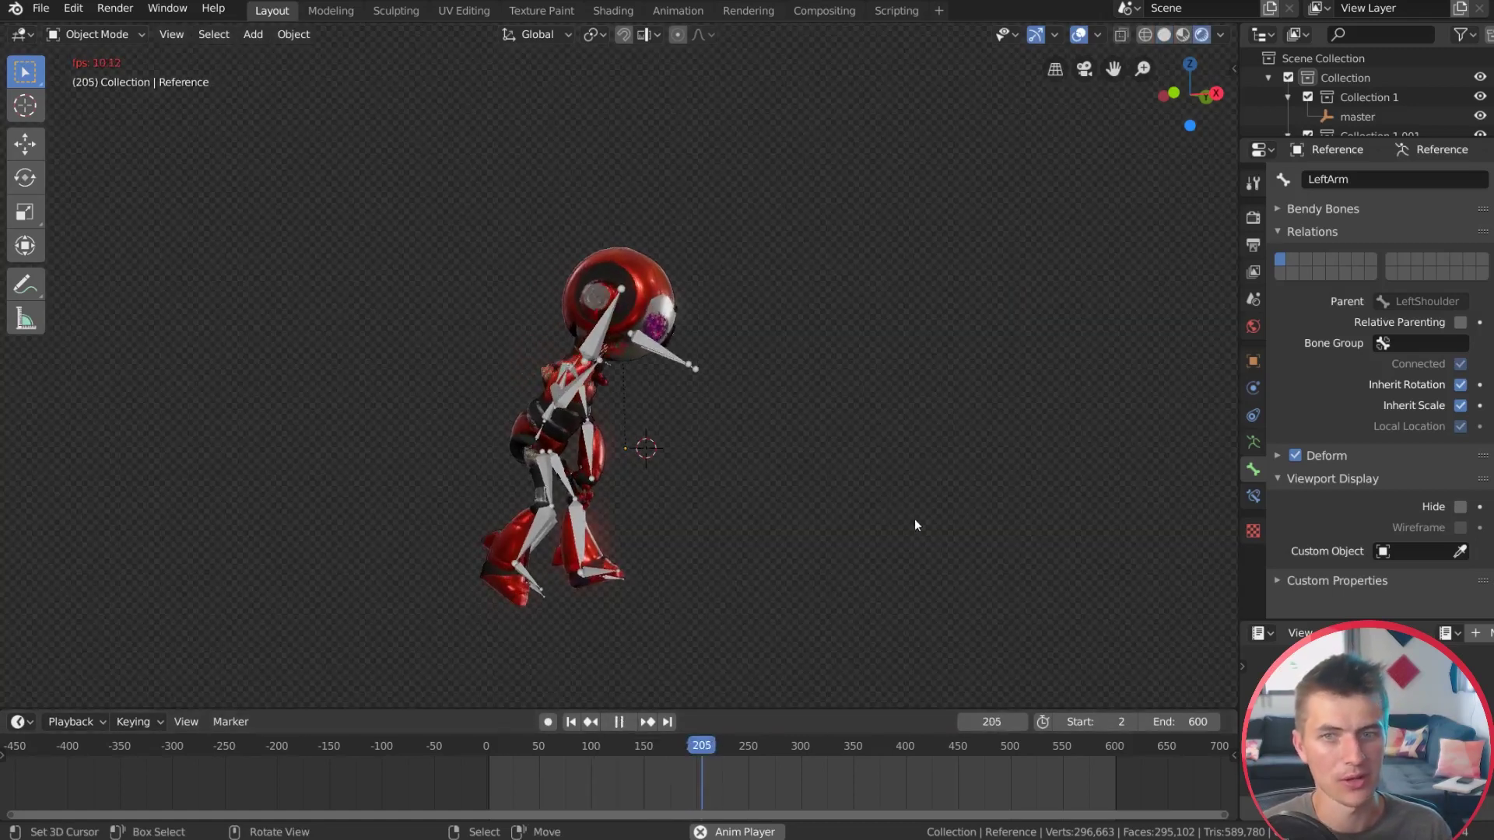
# Step: Preview the robot's animation in rendered shading with the armatures hidden, then stop playback
pyautogui.moveTo(882, 504); pyautogui.dragTo(879, 502, button='middle')
pyautogui.press('g')
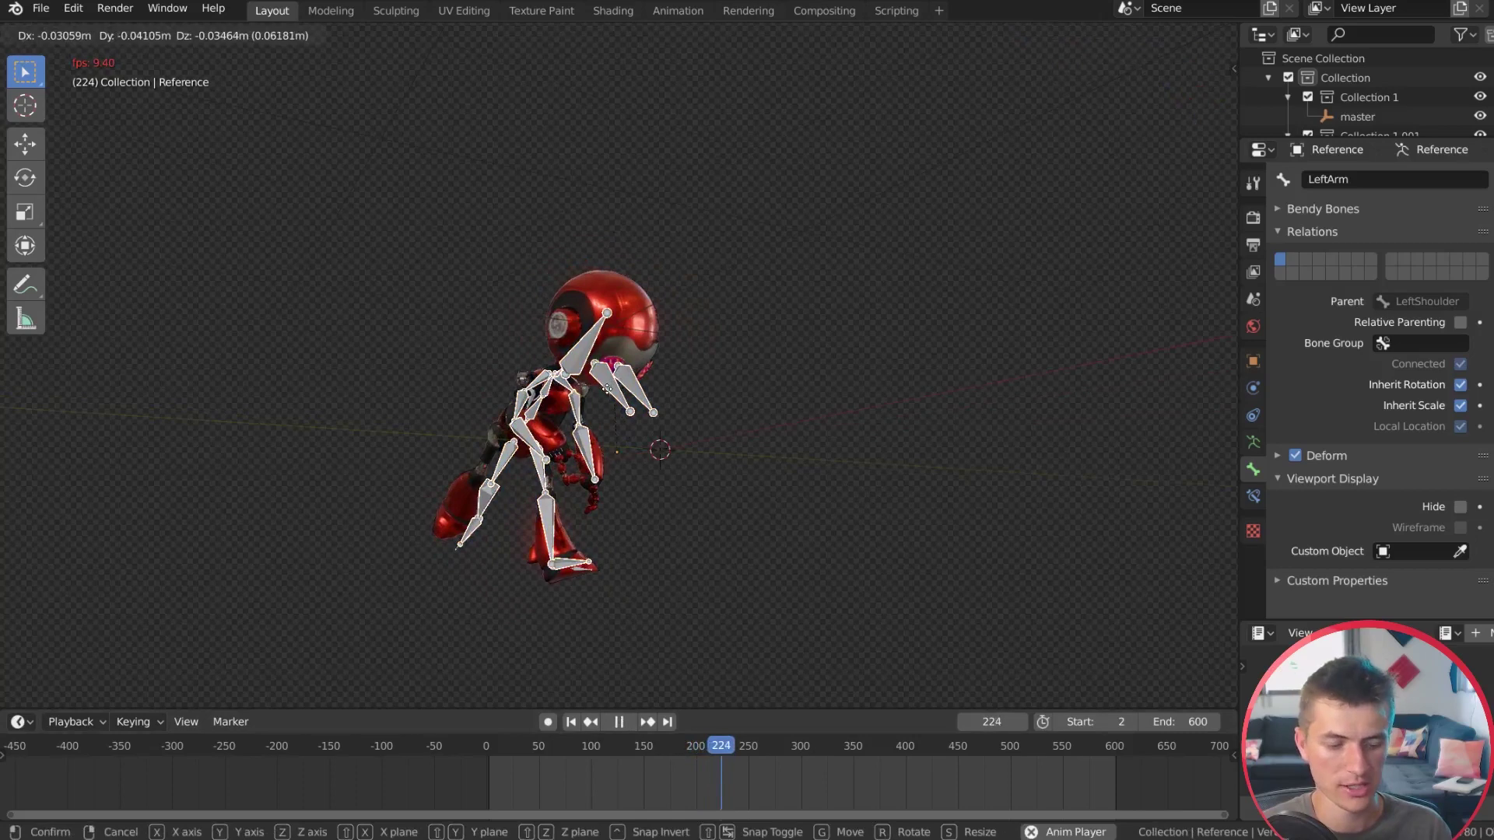
pyautogui.click(606, 387)
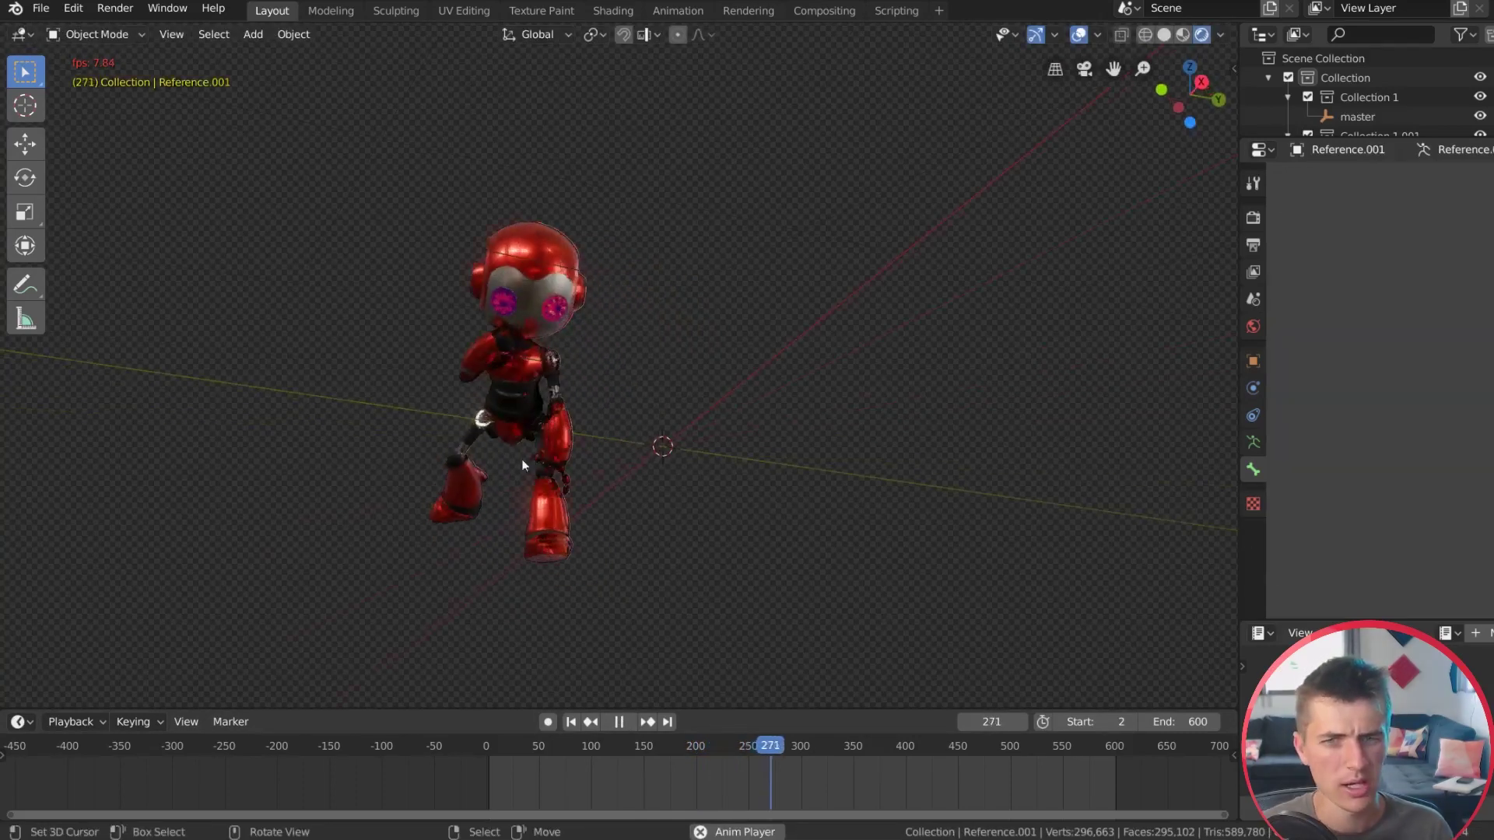
pyautogui.click(613, 774)
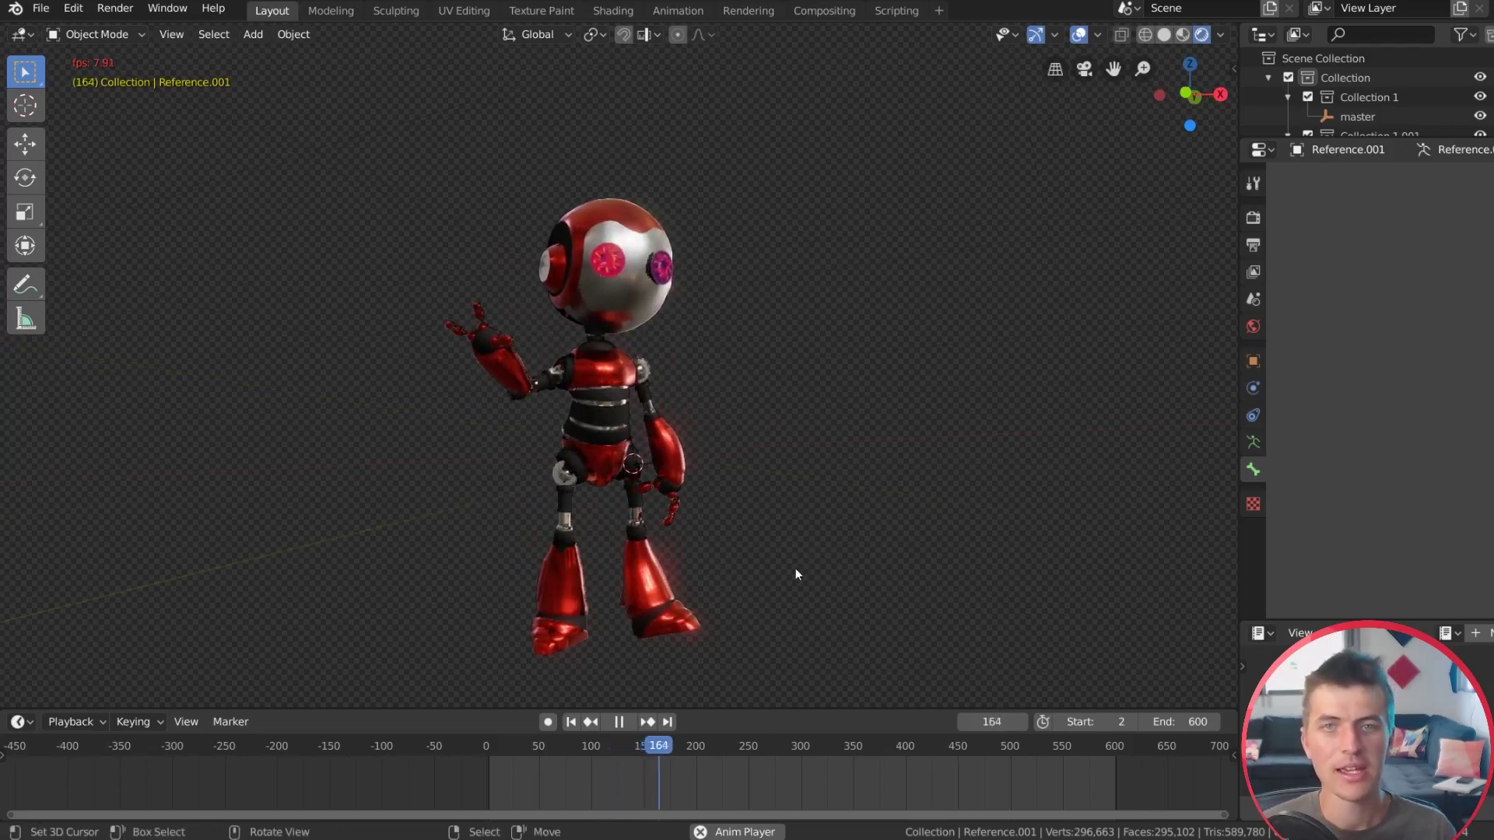
pyautogui.click(618, 722)
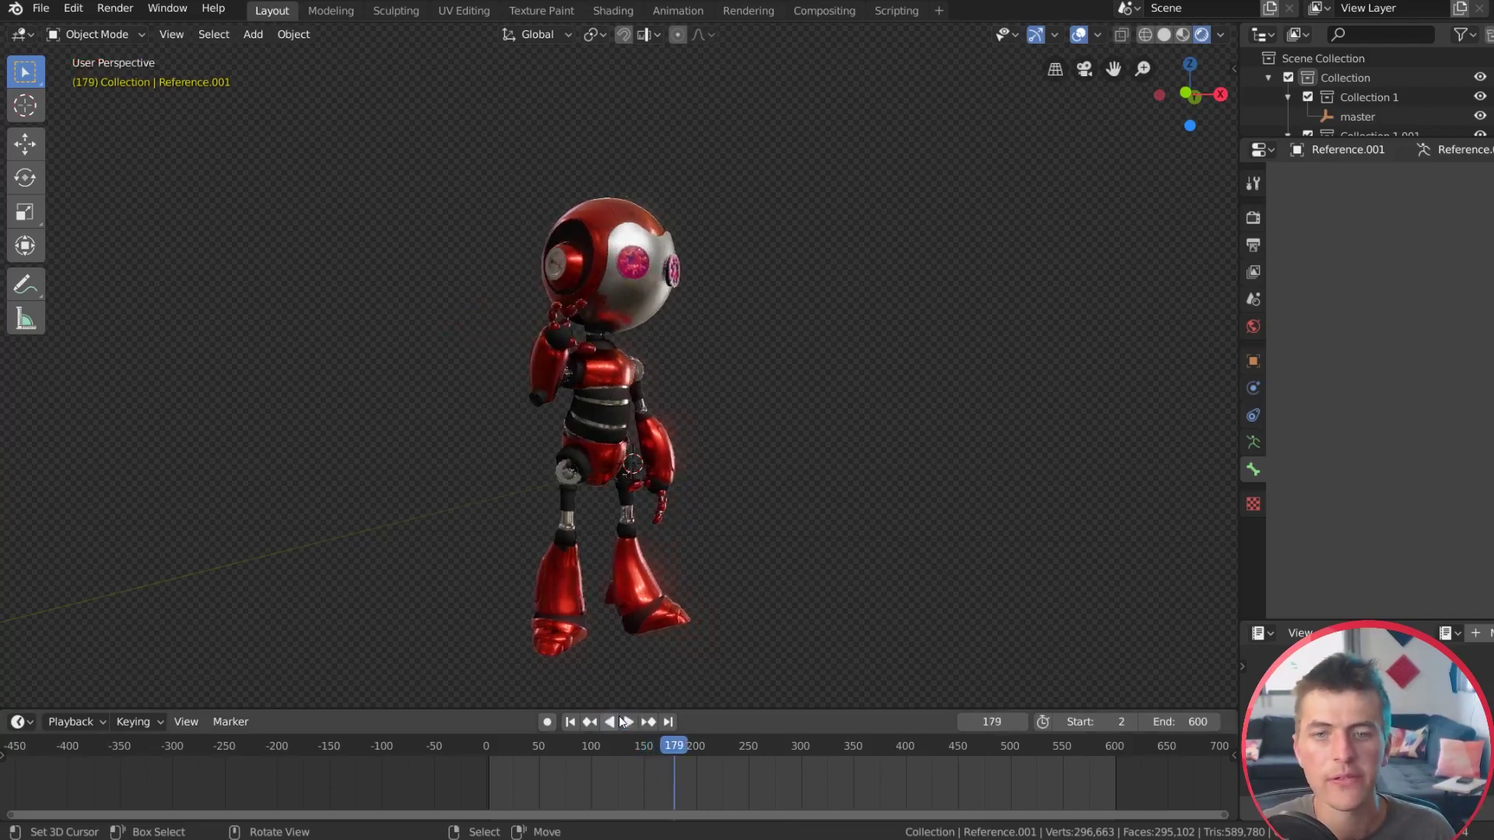
# Step: Examine the rendered robot's arms and body up close from several angles and play the animation again
pyautogui.moveTo(739, 605); pyautogui.dragTo(691, 569, button='middle')
pyautogui.scroll(3, 687, 530)
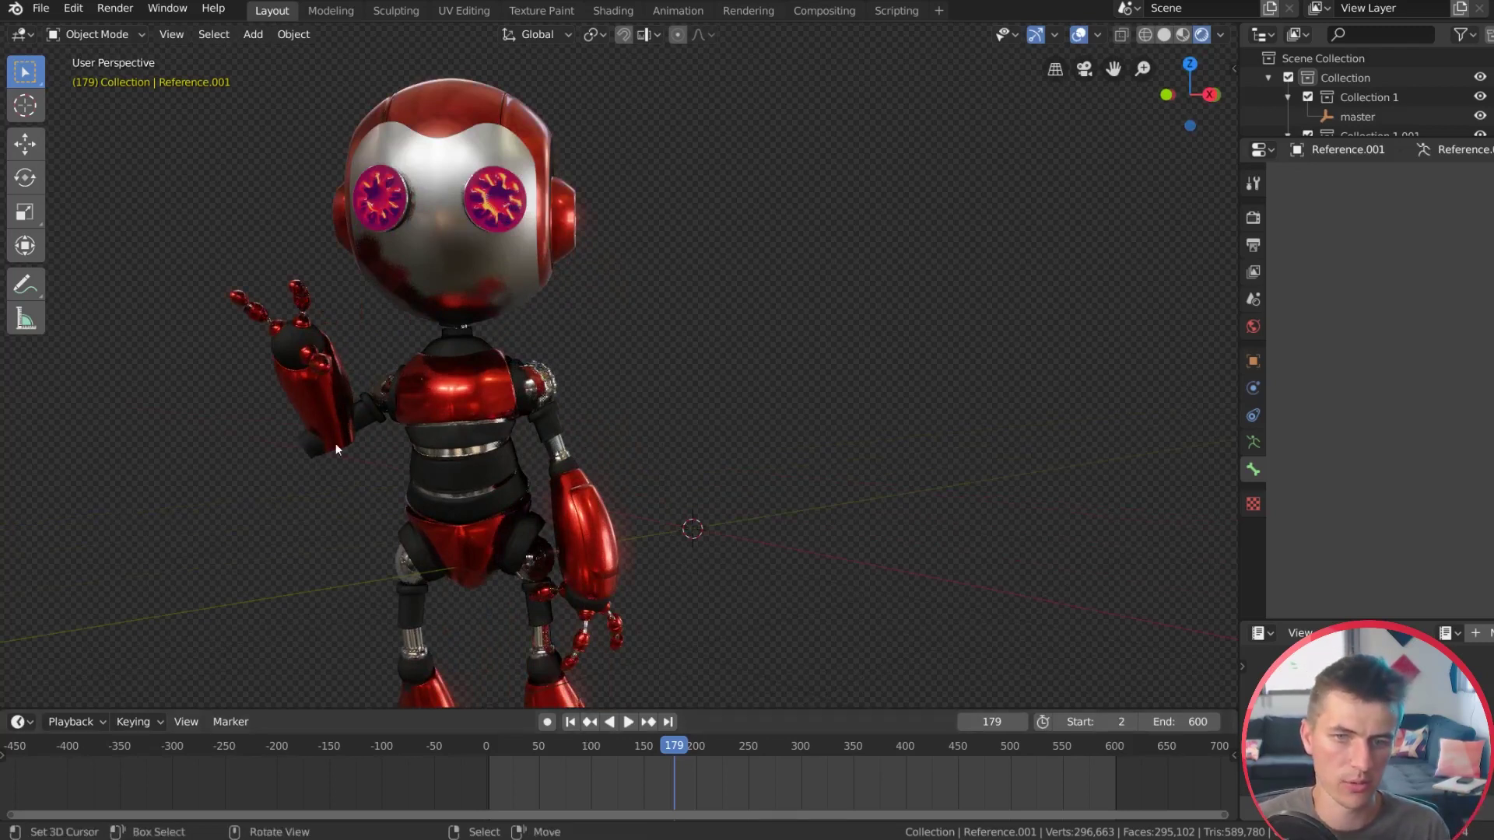
pyautogui.moveTo(415, 386); pyautogui.dragTo(382, 386, button='middle')
pyautogui.scroll(-2, 421, 428)
pyautogui.moveTo(443, 430); pyautogui.dragTo(681, 479, button='middle')
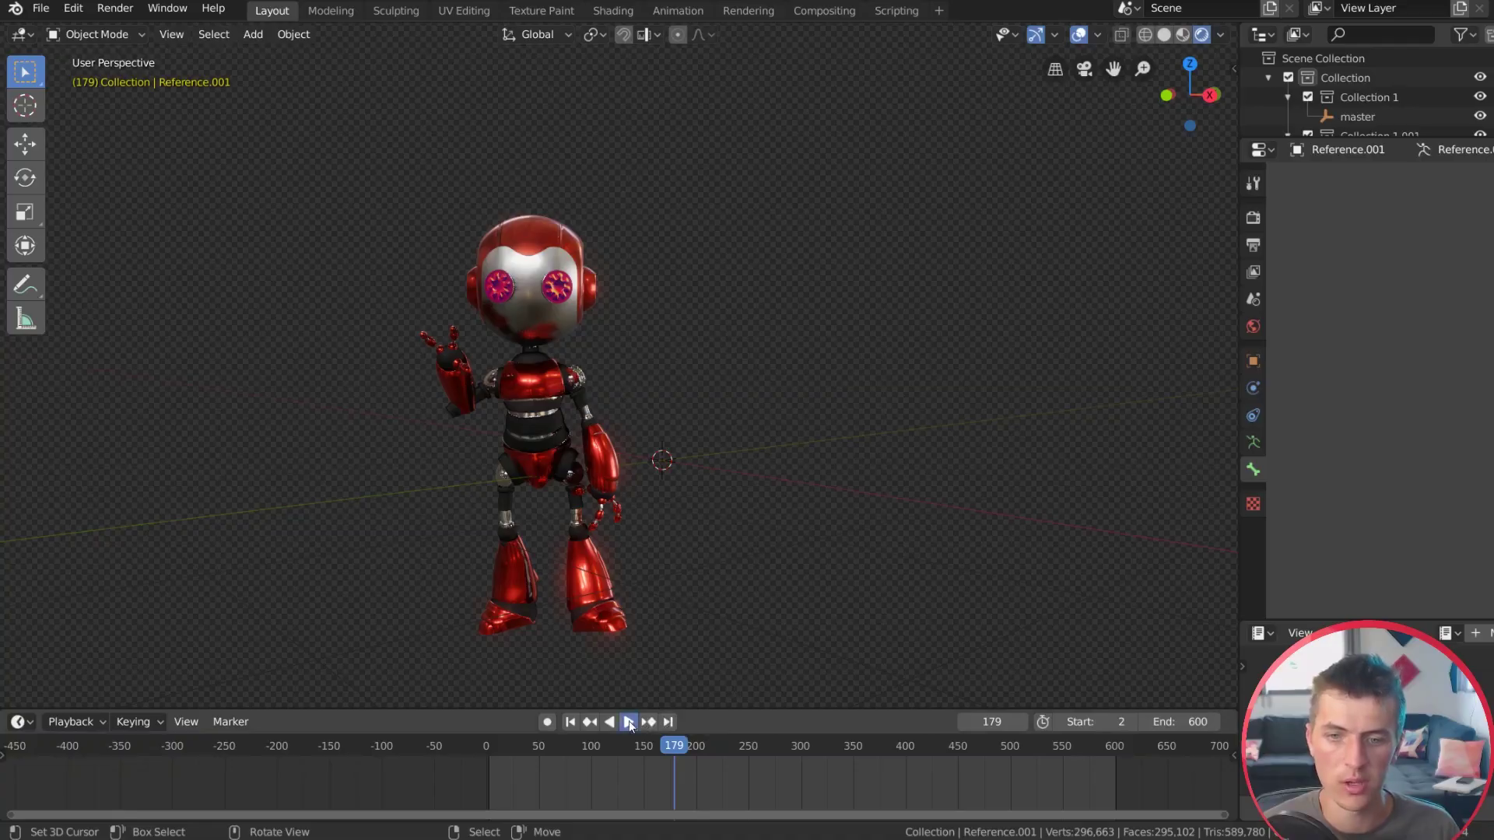
pyautogui.press('space')
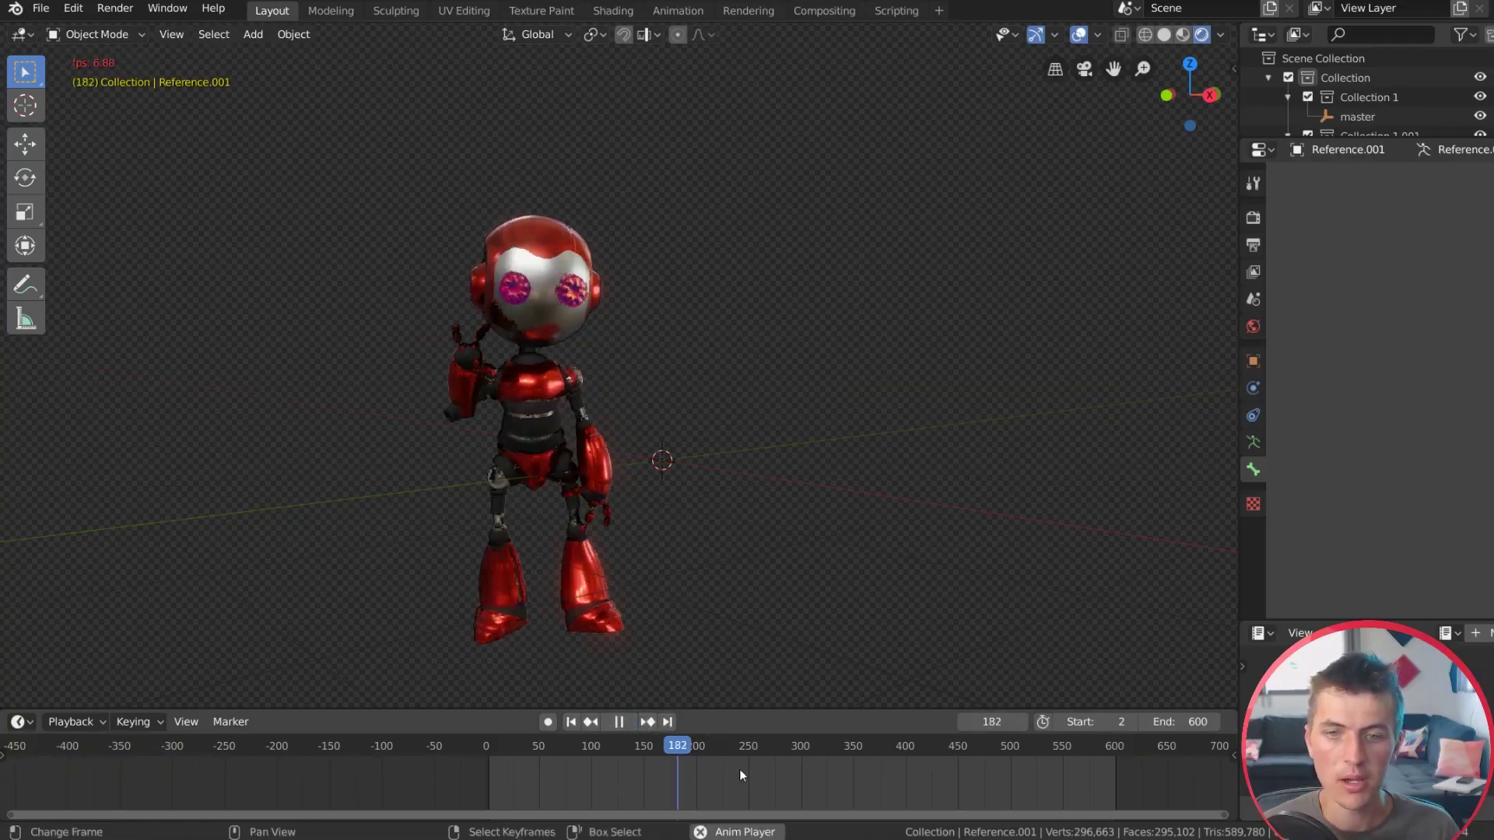
pyautogui.moveTo(604, 483); pyautogui.dragTo(662, 463, button='middle')
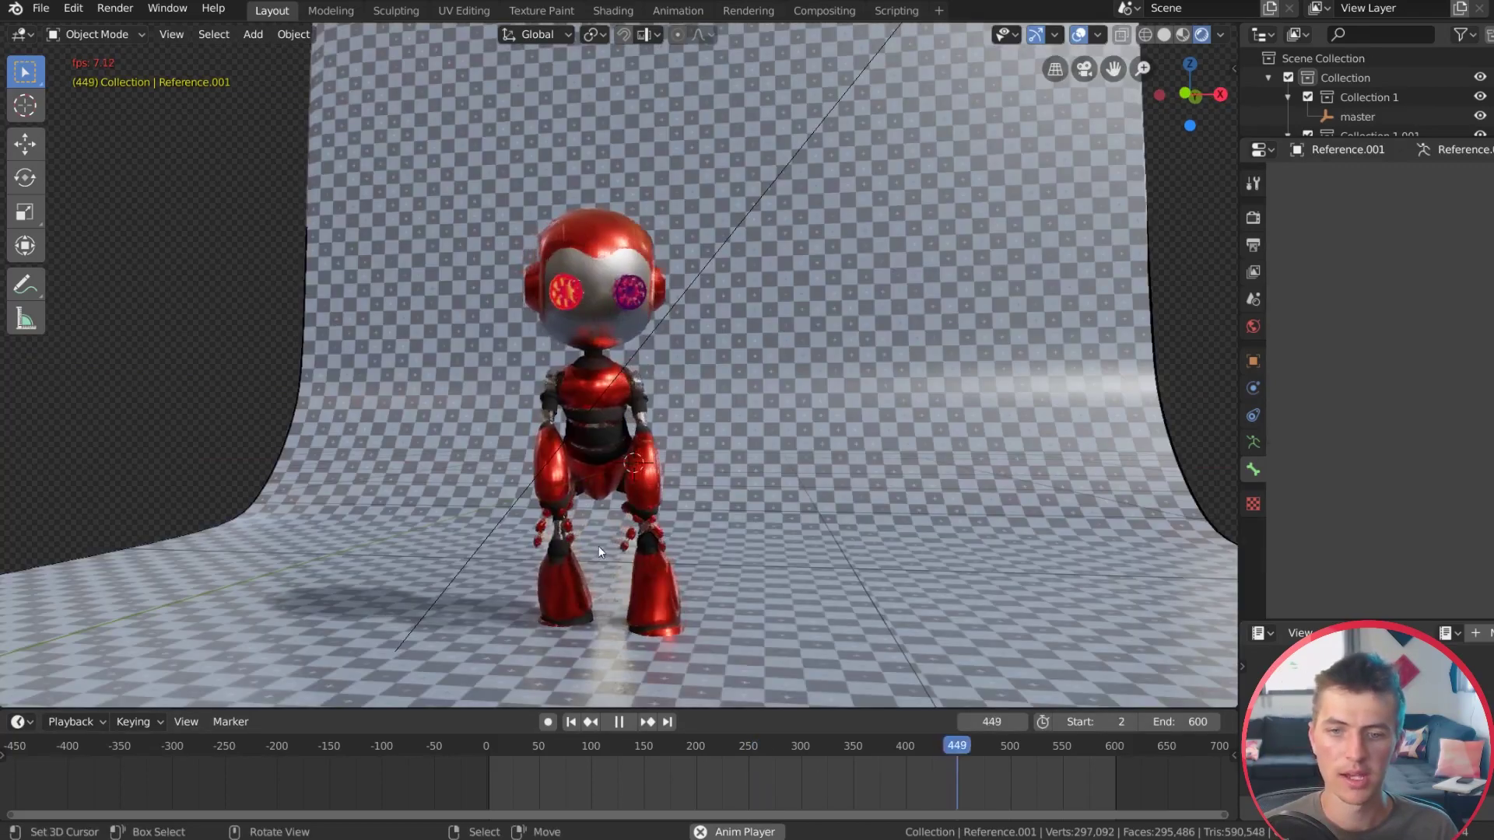
# Step: Lower the curved backdrop plane under the robot's feet to a Z location of about -0.965 m
pyautogui.click(838, 608)
pyautogui.press('g')
pyautogui.press('z')
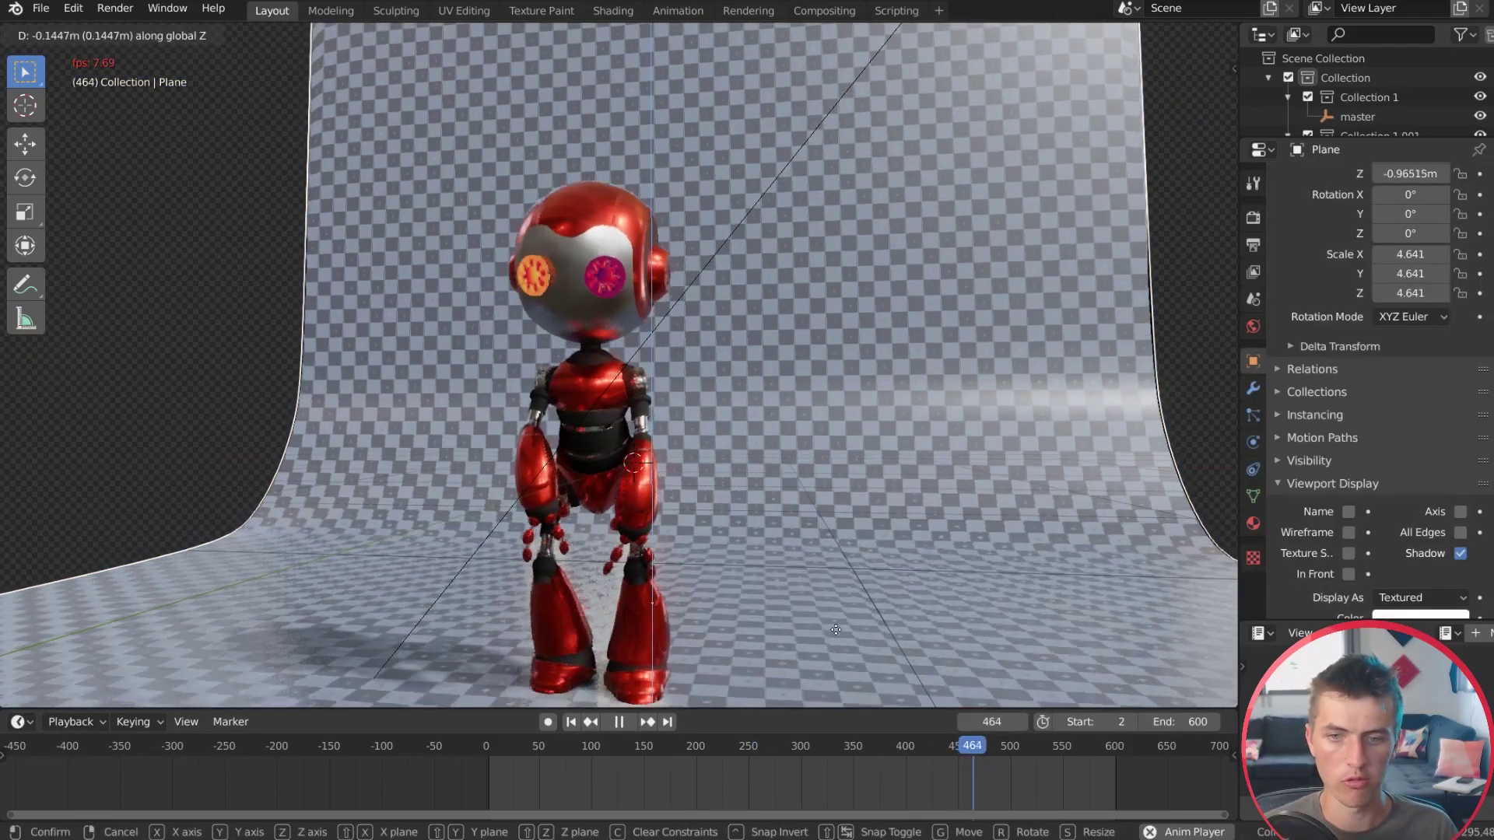
pyautogui.click(854, 610)
pyautogui.scroll(-3, 859, 600)
# Step: Review the playing robot animation against the backdrop from different points on the timeline and a slightly turned view
pyautogui.click(661, 790)
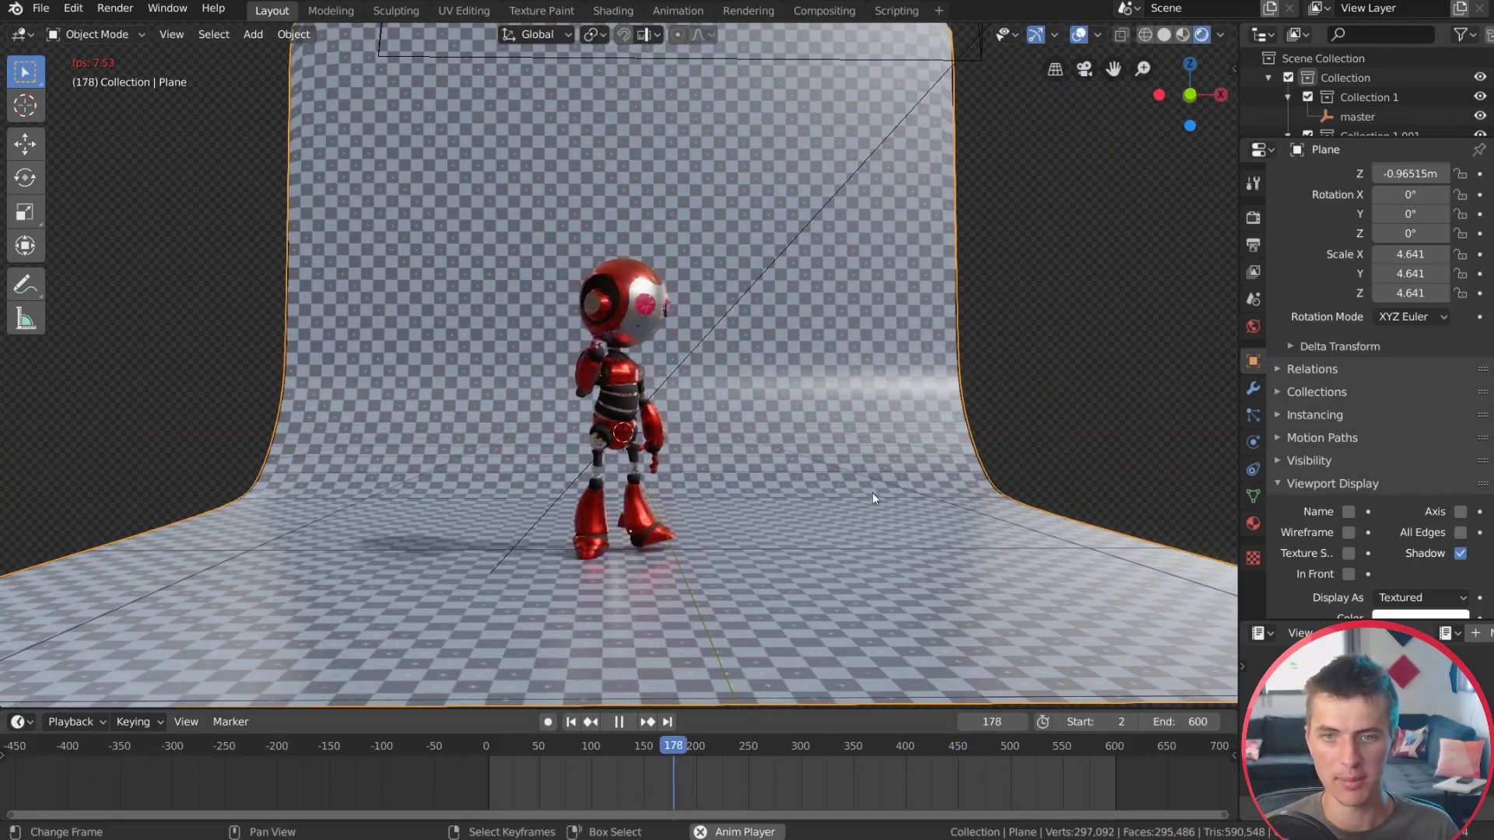
pyautogui.scroll(1, 871, 492)
pyautogui.click(548, 781)
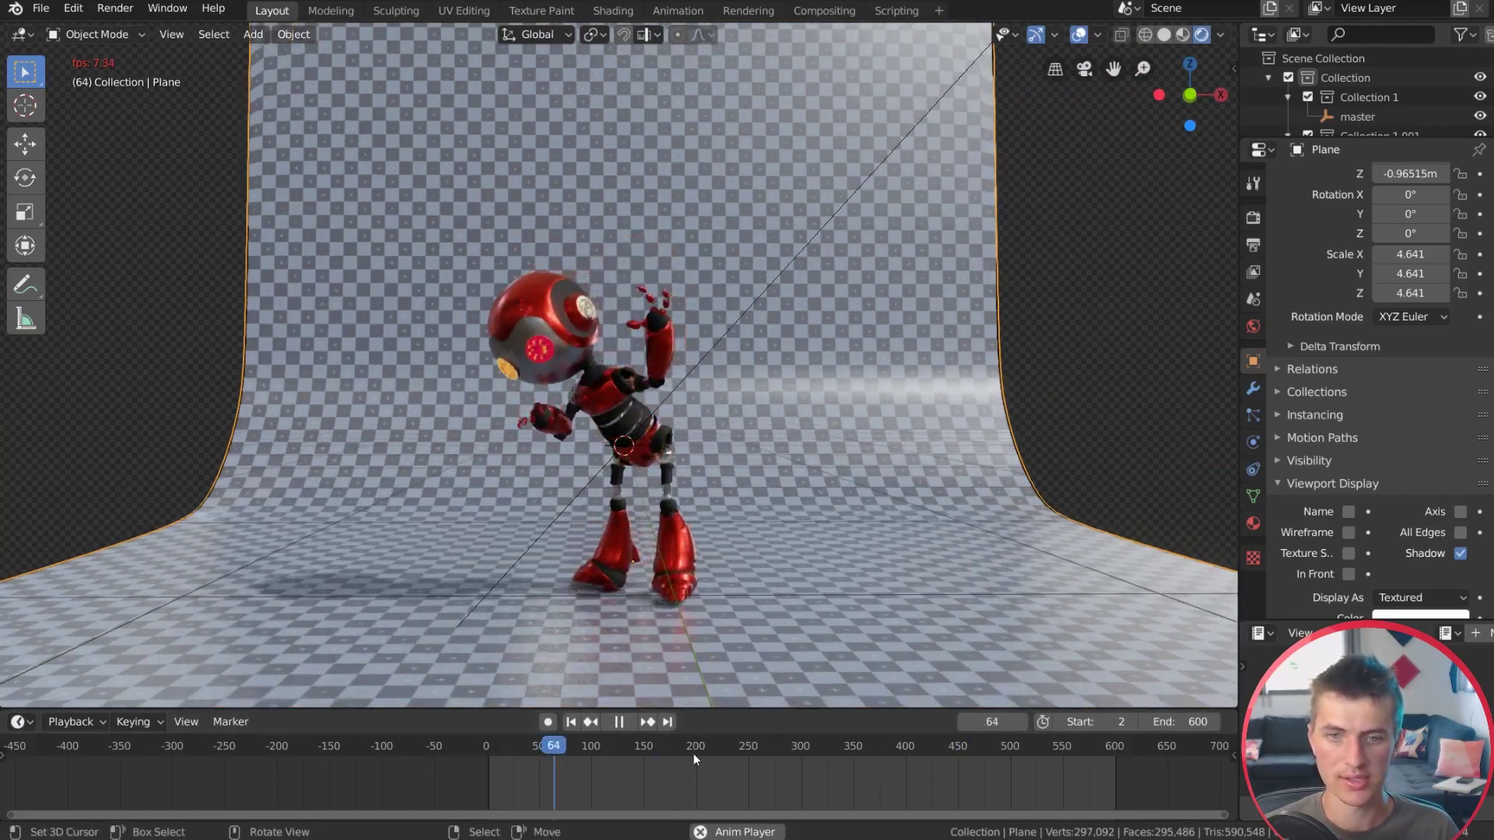
pyautogui.click(599, 772)
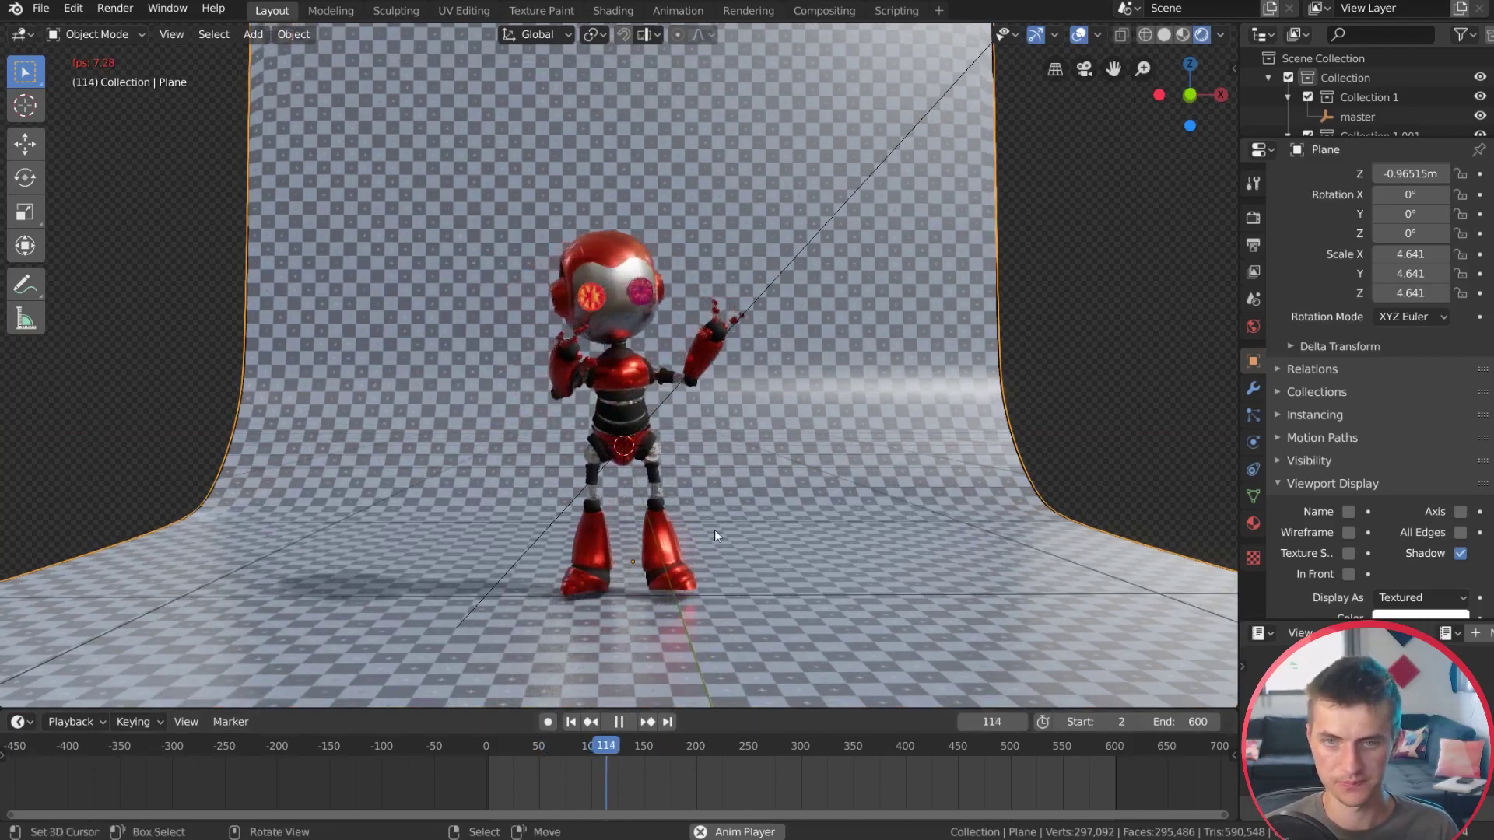
pyautogui.moveTo(844, 501); pyautogui.dragTo(809, 506, button='middle')
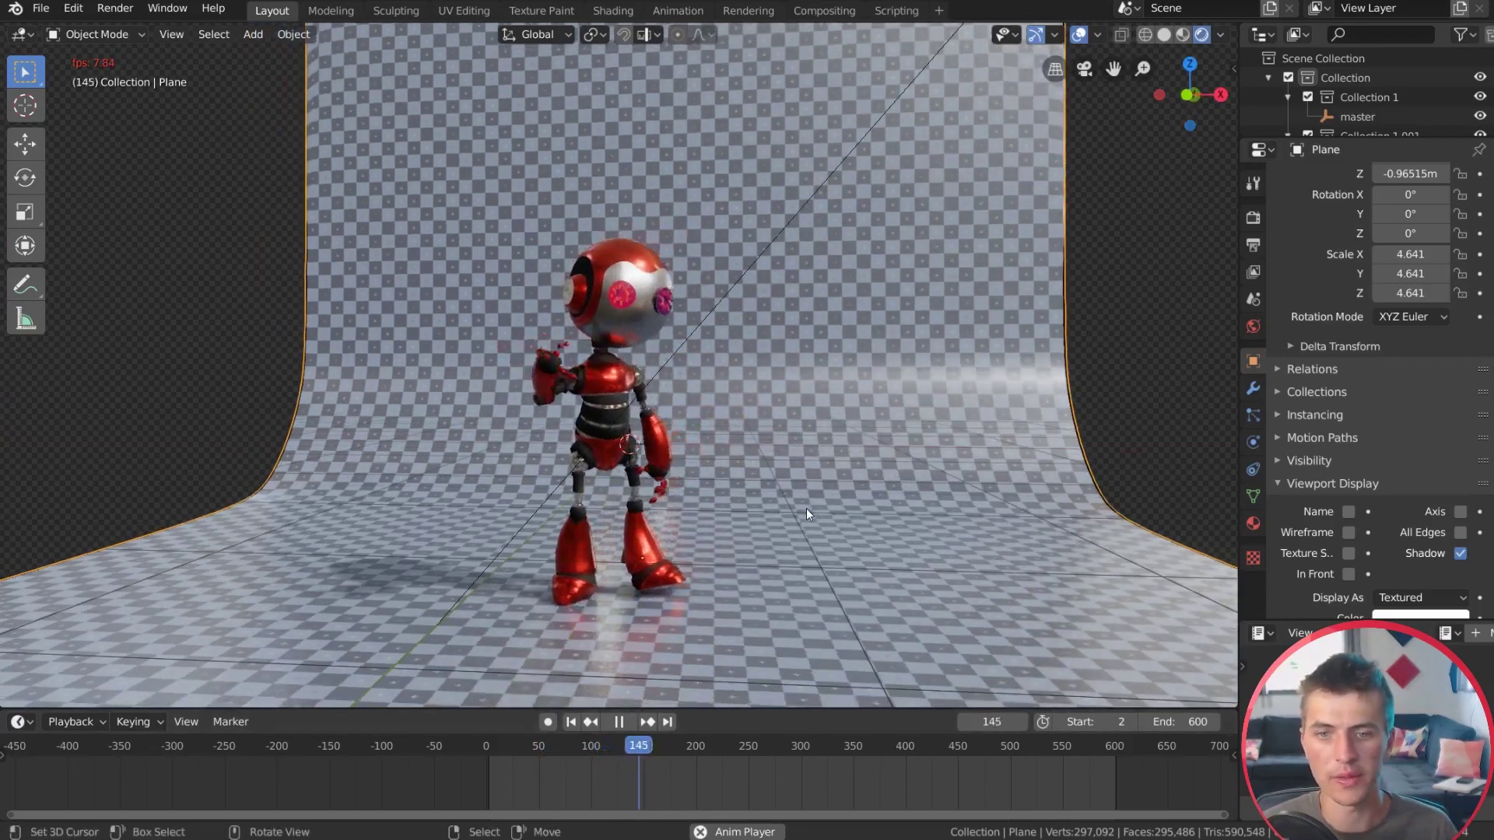